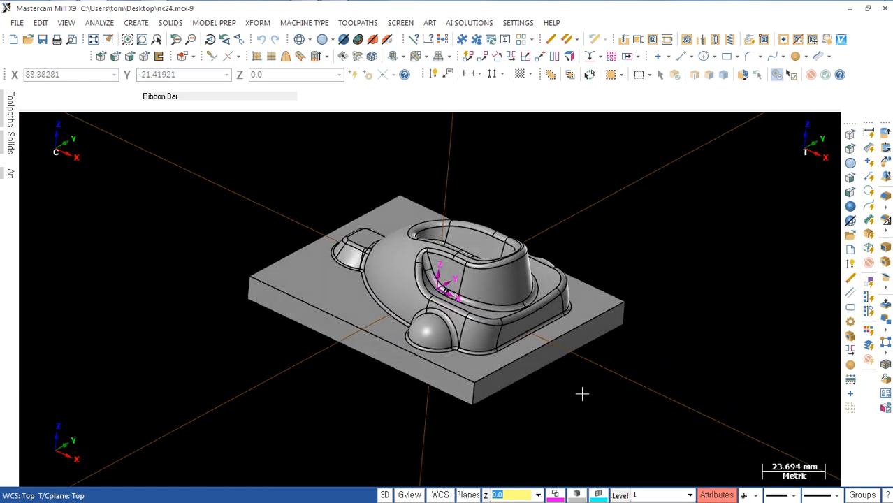
Step: Examine the finished model from the top, front, right side and isometric views
{"action": "key", "text": "alt+1"}
{"action": "key", "text": "alt+2"}
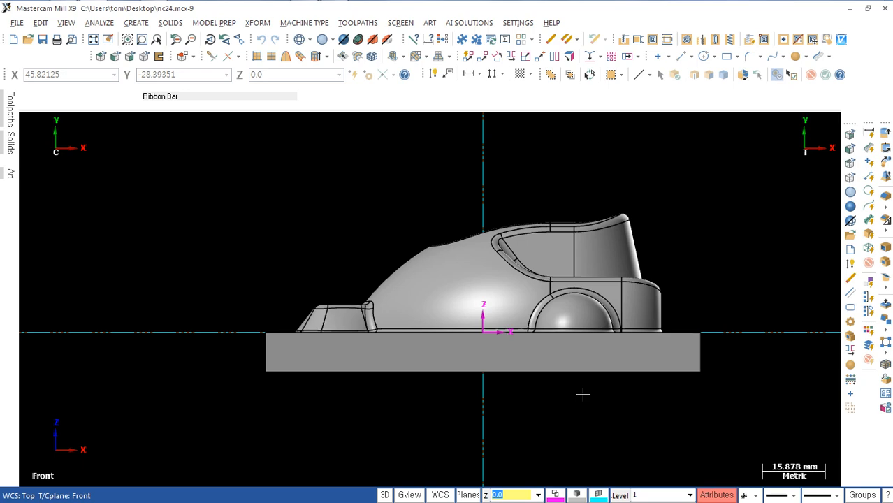
{"action": "key", "text": "alt+3"}
{"action": "scroll", "coordinate": [583, 394], "scroll_direction": "down", "scroll_amount": 3}
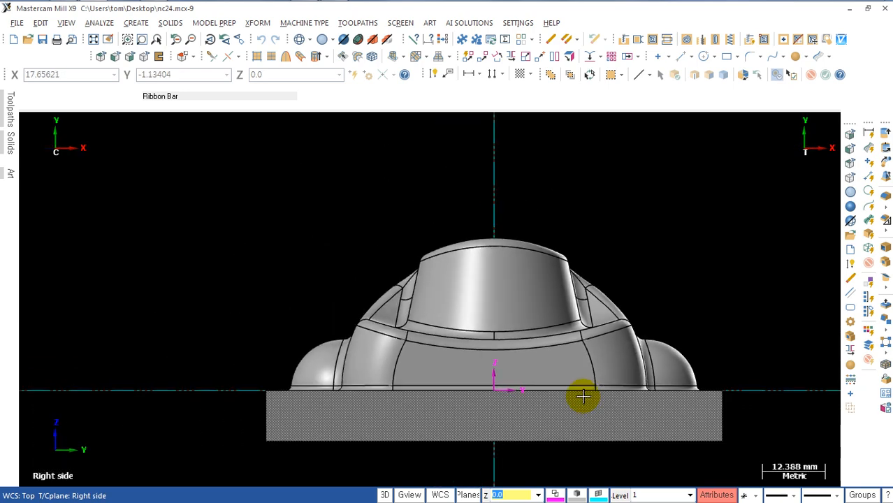
{"action": "key", "text": "alt+7"}
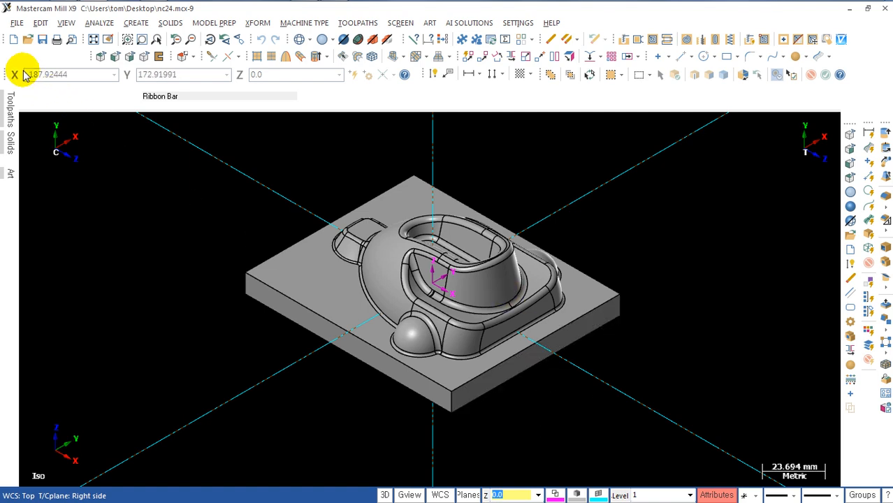
Step: Start a new empty part file and check the base plate dimensions in the reference drawing
{"action": "left_click", "coordinate": [12, 39]}
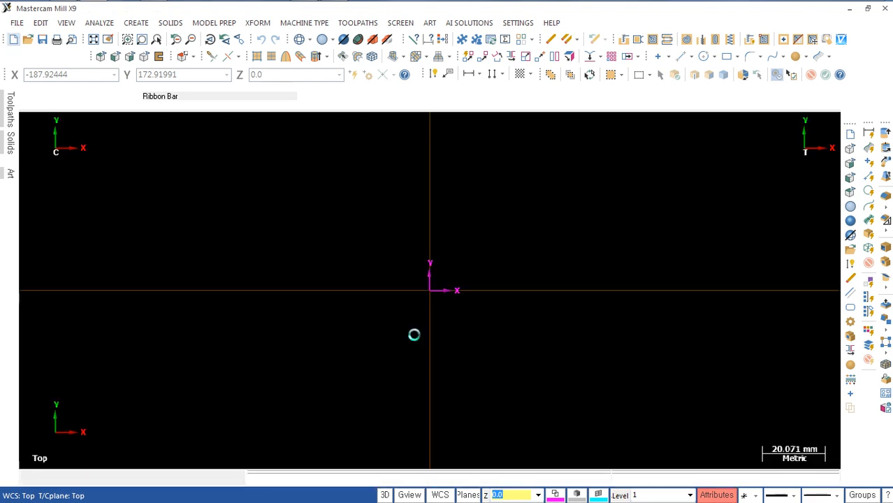
{"action": "middle_click_drag", "start_coordinate": [397, 351], "coordinate": [390, 350]}
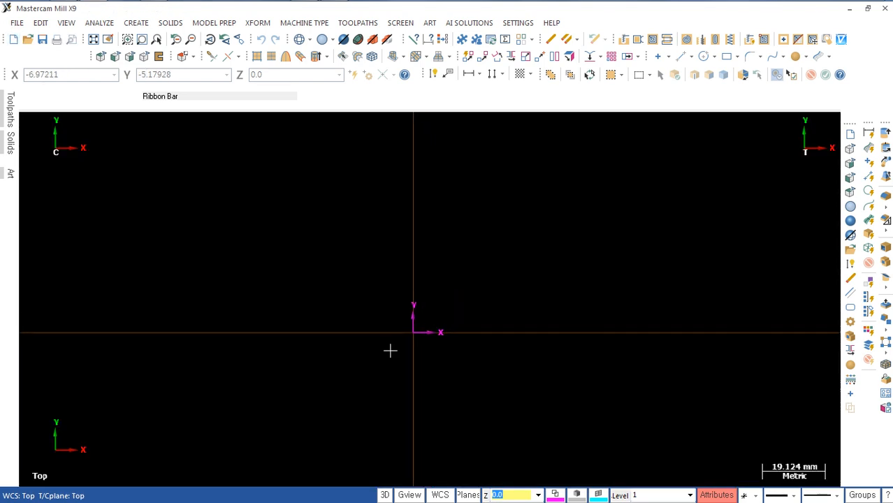
{"action": "key", "text": "alt+Tab"}
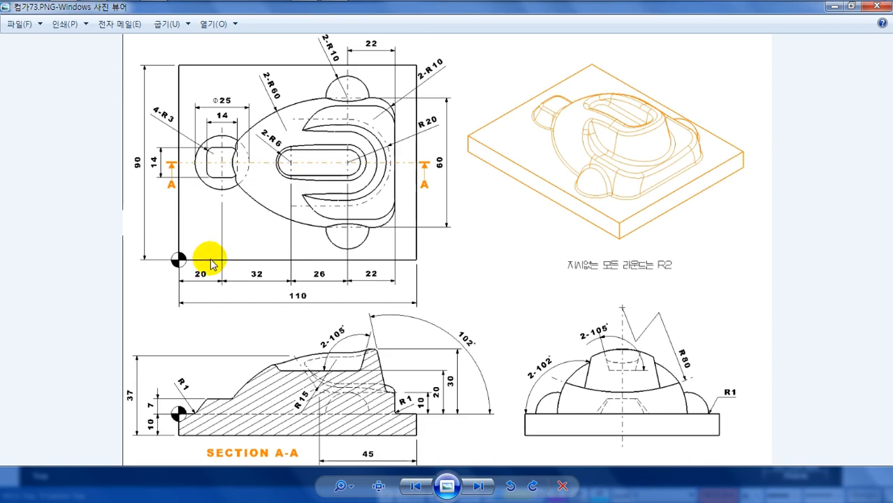
{"action": "key", "text": "alt+Tab"}
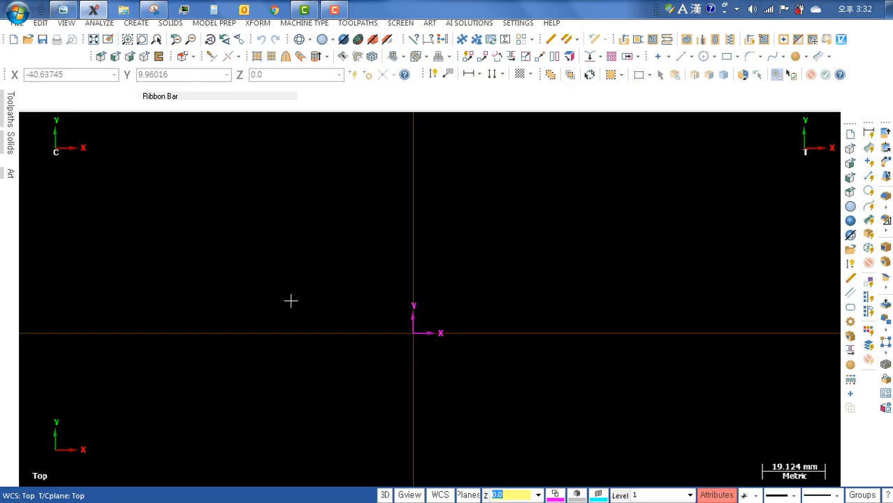
Step: Create a rectangle 110 mm wide and 90 mm high centred on the origin
{"action": "mouse_move", "coordinate": [354, 301]}
{"action": "middle_mouse_down"}
{"action": "mouse_move", "coordinate": [385, 245]}
{"action": "mouse_move", "coordinate": [367, 309]}
{"action": "mouse_move", "coordinate": [350, 312]}
{"action": "mouse_move", "coordinate": [353, 299]}
{"action": "middle_mouse_up"}
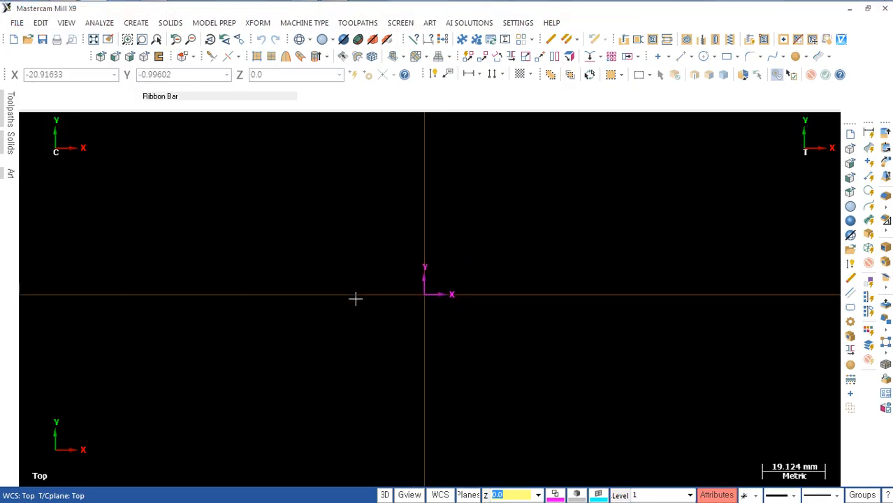
{"action": "key", "text": "r"}
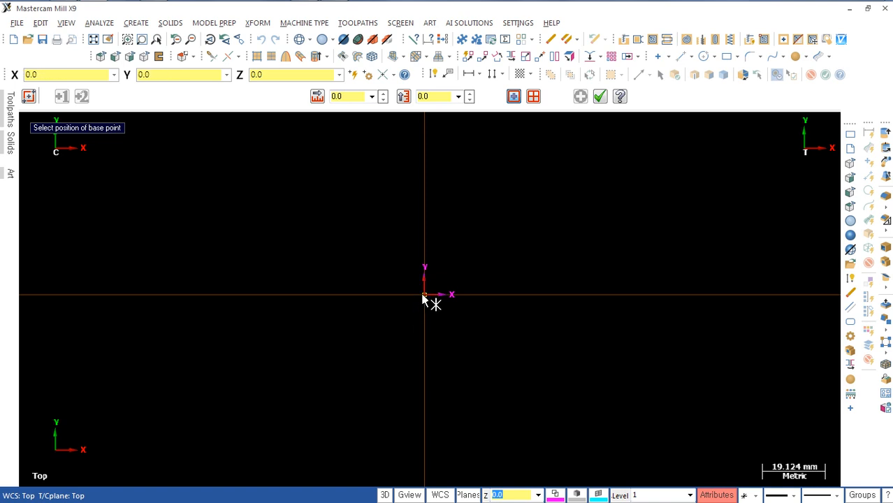
{"action": "left_click", "coordinate": [424, 294]}
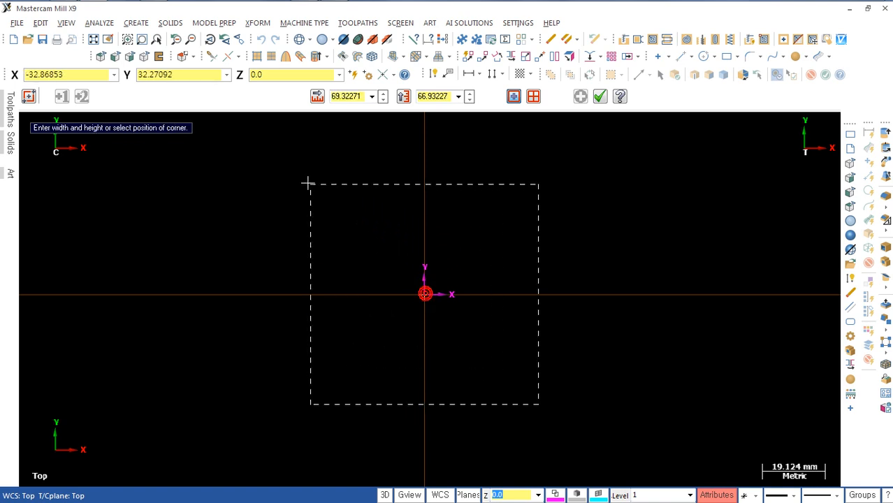
{"action": "left_click", "coordinate": [269, 169]}
{"action": "key", "text": "Tab"}
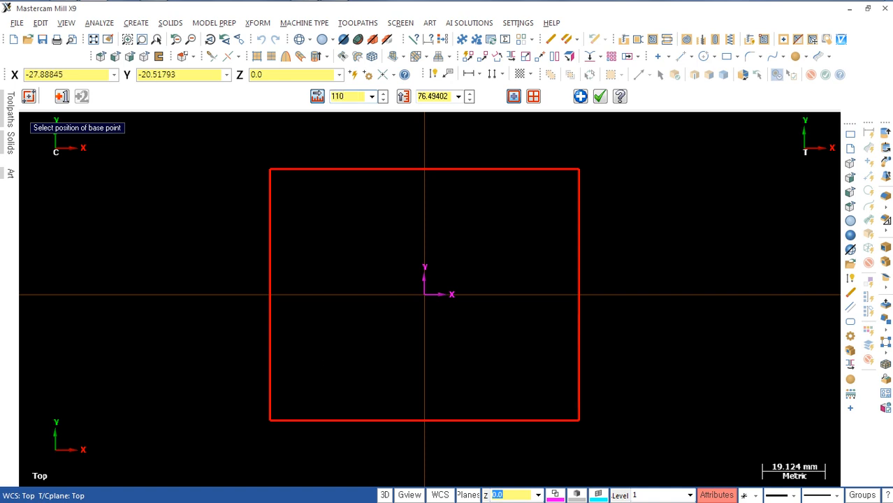
{"action": "key", "text": "Return"}
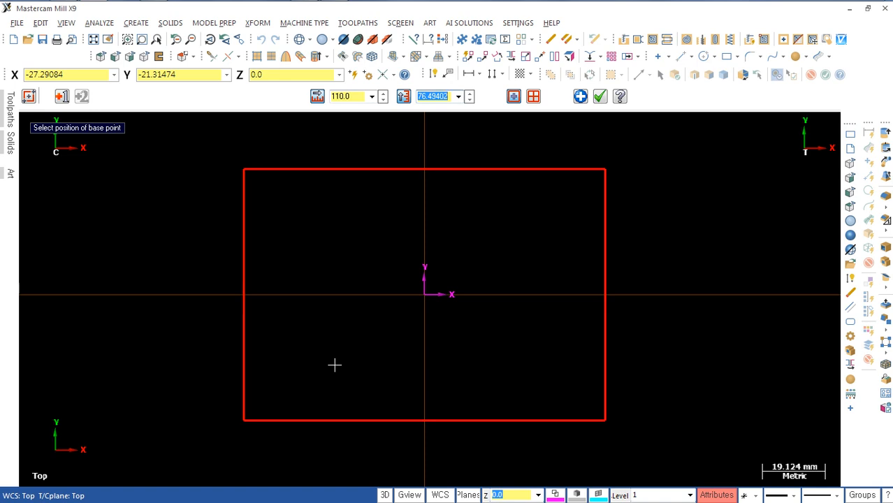
{"action": "key", "text": "Return"}
{"action": "scroll", "coordinate": [460, 421], "scroll_direction": "down", "scroll_amount": 3}
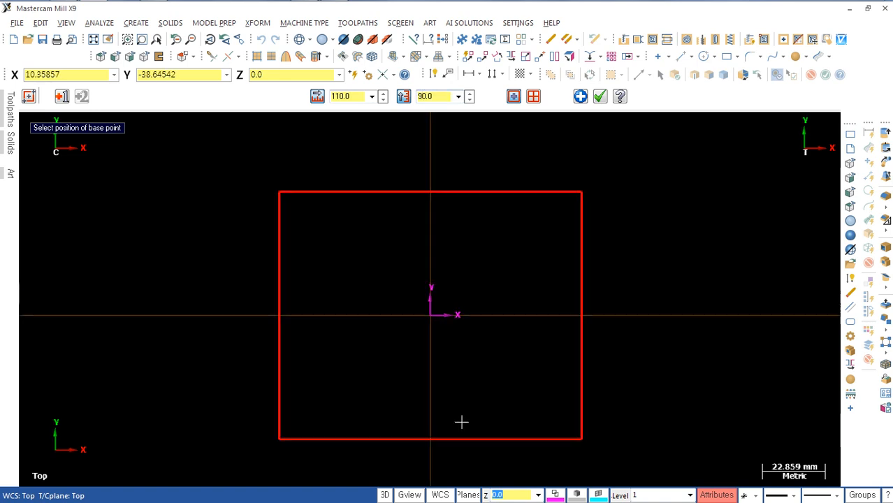
{"action": "key", "text": "Escape"}
{"action": "scroll", "coordinate": [376, 386], "scroll_direction": "up", "scroll_amount": 2}
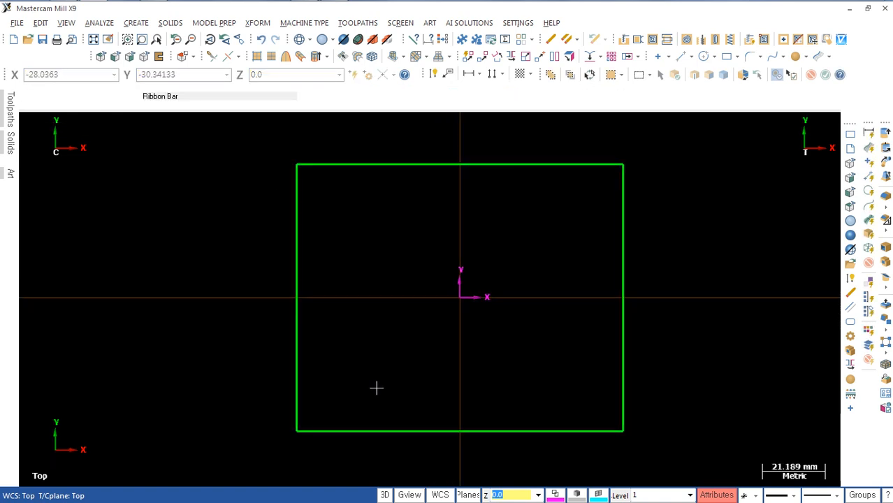
Step: Check the reference drawing and create a line parallel to the rectangle's left edge, 20 mm inside it
{"action": "key", "text": "alt+Tab"}
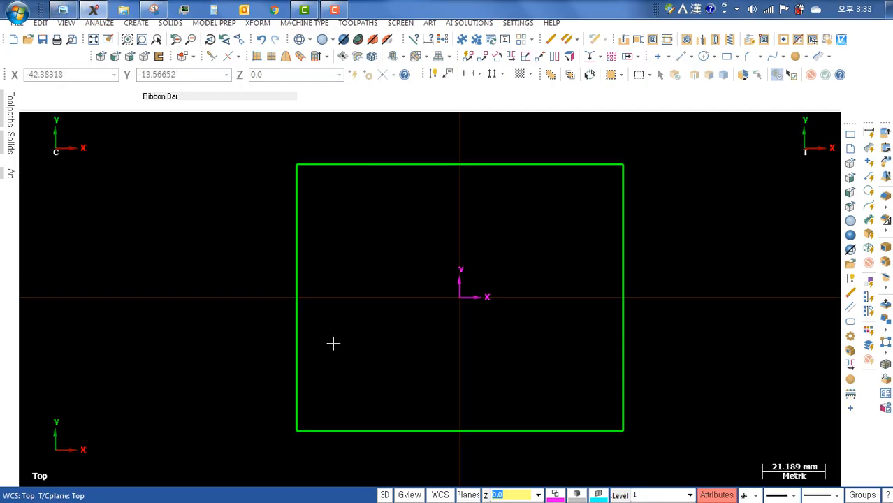
{"action": "scroll", "coordinate": [333, 343], "scroll_direction": "up", "scroll_amount": 1}
{"action": "scroll", "coordinate": [334, 349], "scroll_direction": "down", "scroll_amount": 1}
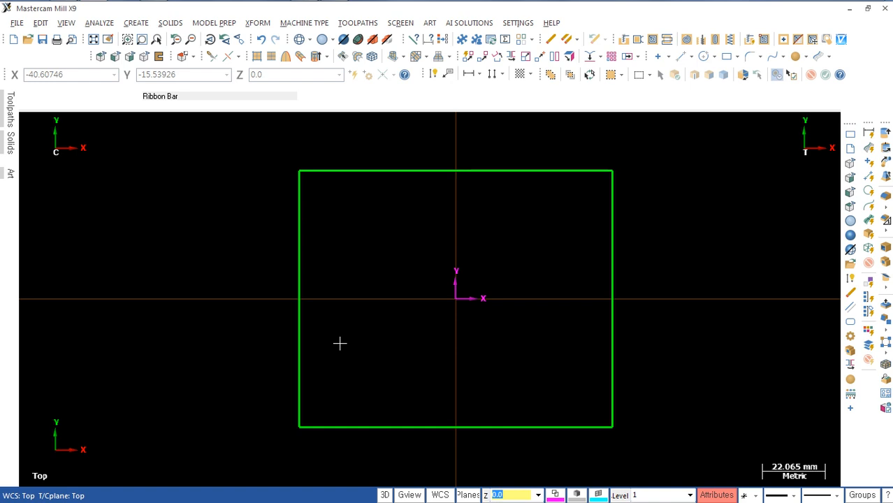
{"action": "left_click", "coordinate": [302, 316]}
{"action": "left_click", "coordinate": [347, 326]}
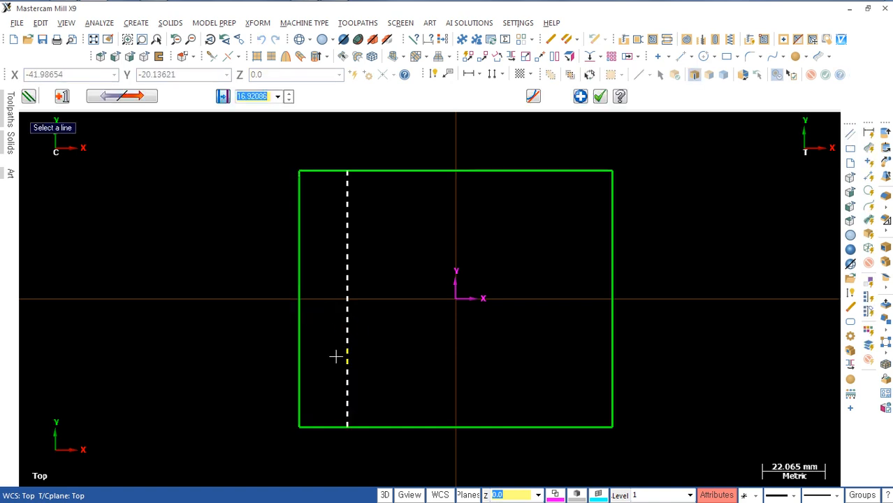
{"action": "type", "text": "20"}
{"action": "key", "text": "Return"}
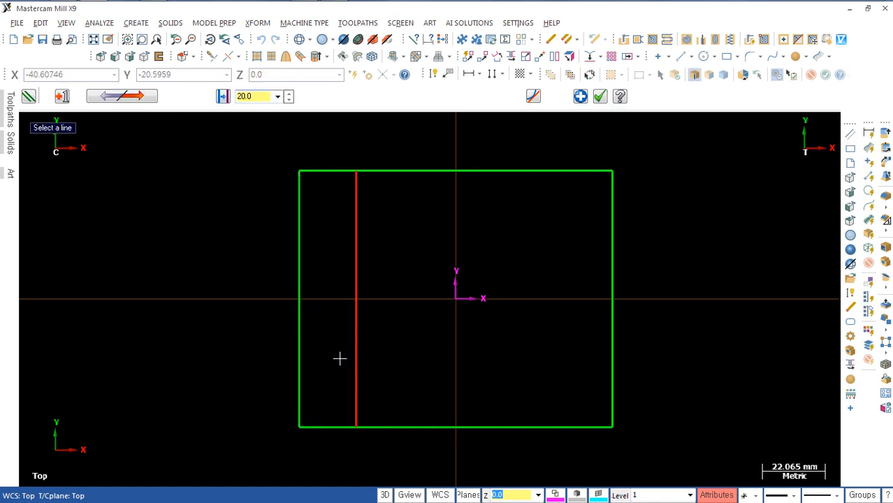
Step: Create another vertical parallel line 32 mm to the right of the first inner line
{"action": "left_click", "coordinate": [355, 362]}
{"action": "left_click", "coordinate": [438, 361]}
{"action": "left_click", "coordinate": [437, 361]}
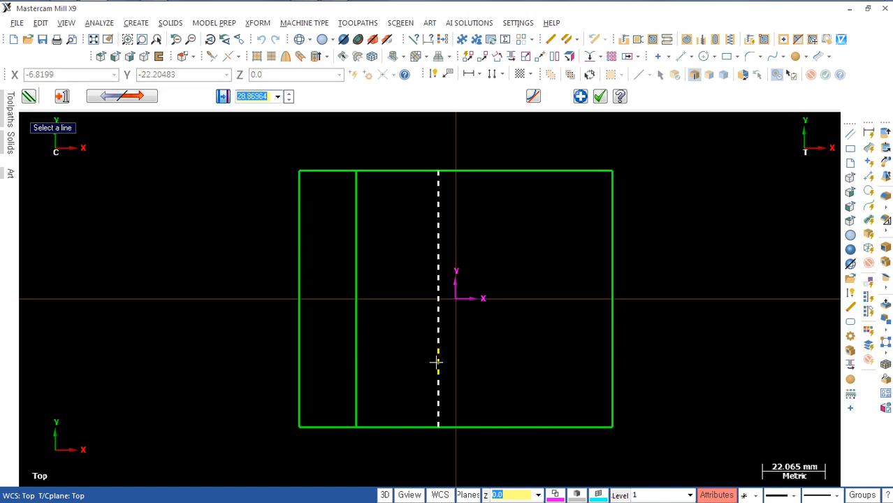
{"action": "key", "text": "Return"}
{"action": "left_click", "coordinate": [447, 368]}
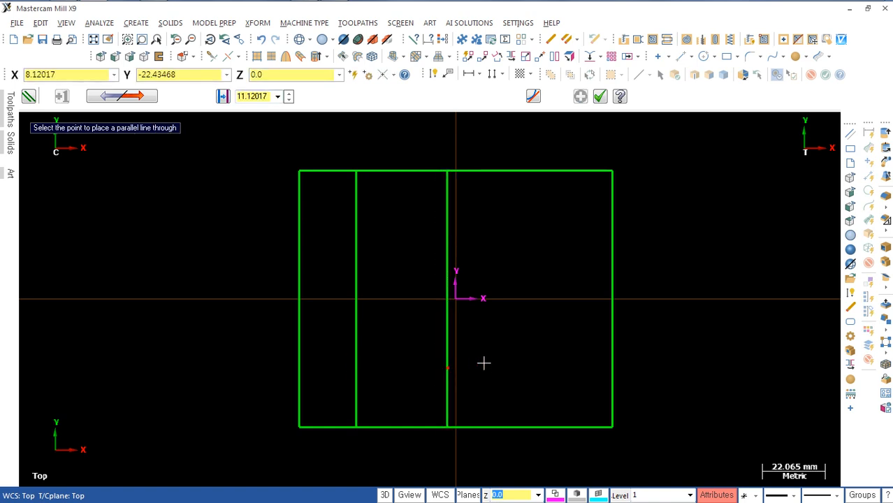
{"action": "left_click", "coordinate": [501, 365]}
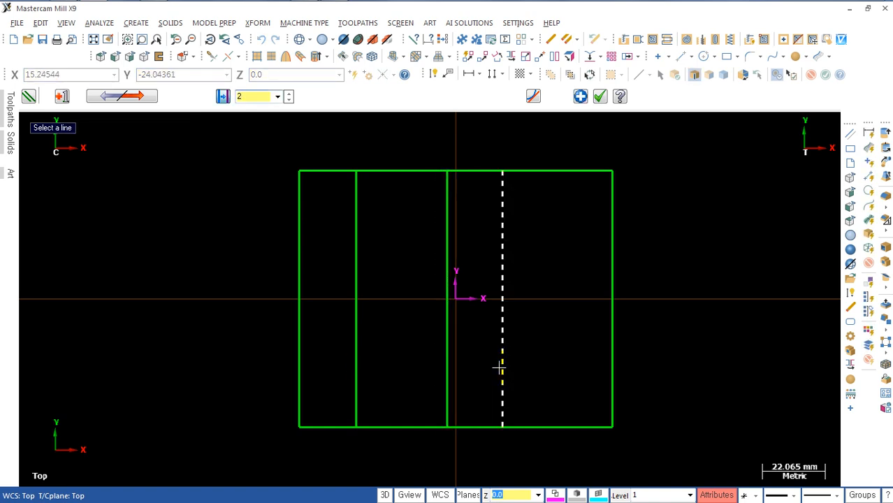
{"action": "key", "text": "Return"}
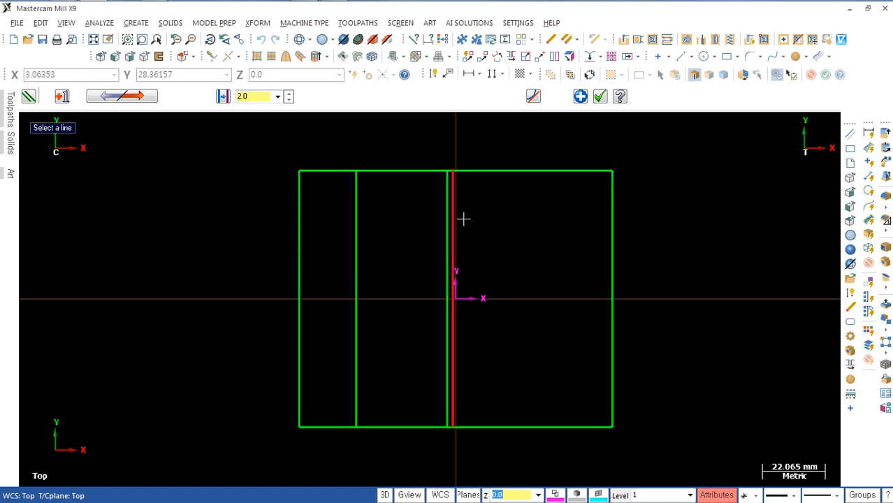
{"action": "key", "text": "Return"}
{"action": "key", "text": "Delete"}
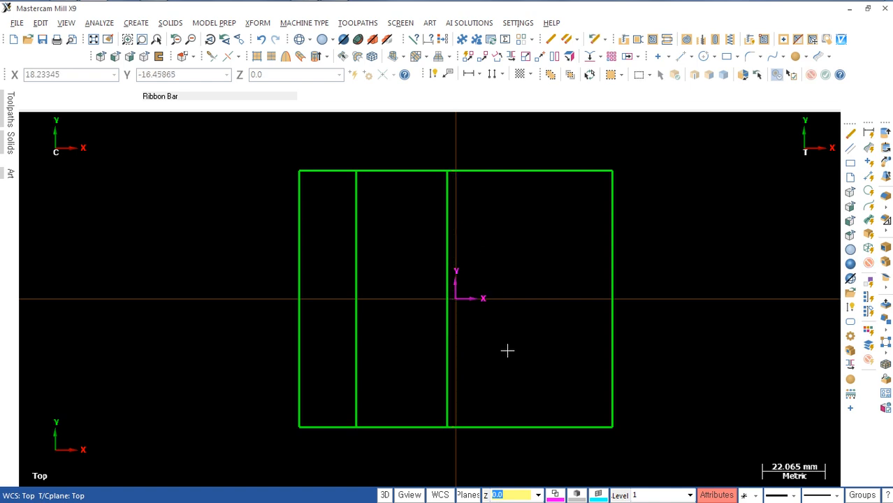
Step: Create a vertical parallel line 26 mm to the right of the second inner line
{"action": "left_click", "coordinate": [446, 343]}
{"action": "left_click", "coordinate": [520, 340]}
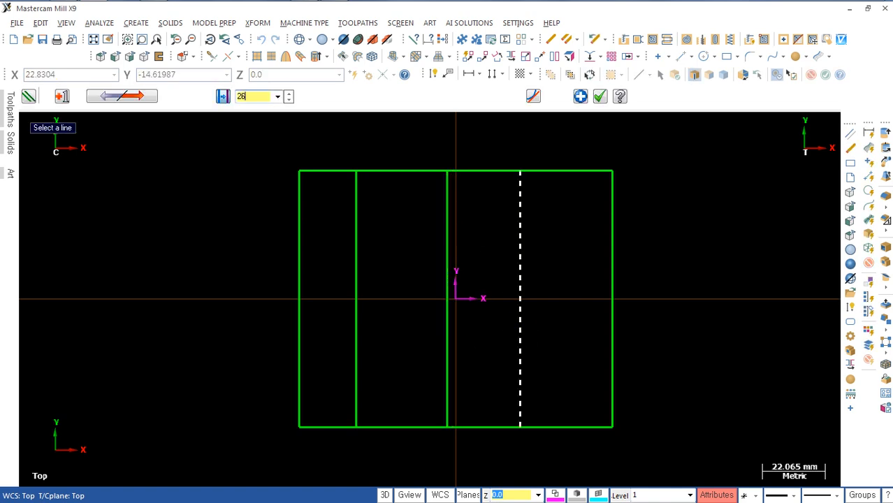
{"action": "type", "text": "26"}
Step: Create a vertical parallel line 22 mm to the right of the third inner line and finish the parallel lines
{"action": "left_click", "coordinate": [519, 365]}
{"action": "left_click", "coordinate": [584, 354]}
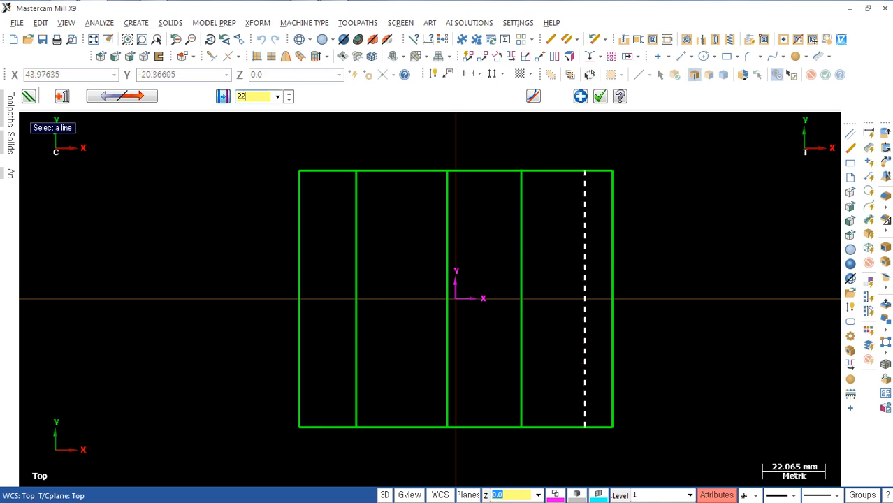
{"action": "key", "text": "Return"}
{"action": "key", "text": "Return"}
{"action": "scroll", "coordinate": [554, 381], "scroll_direction": "down", "scroll_amount": 1}
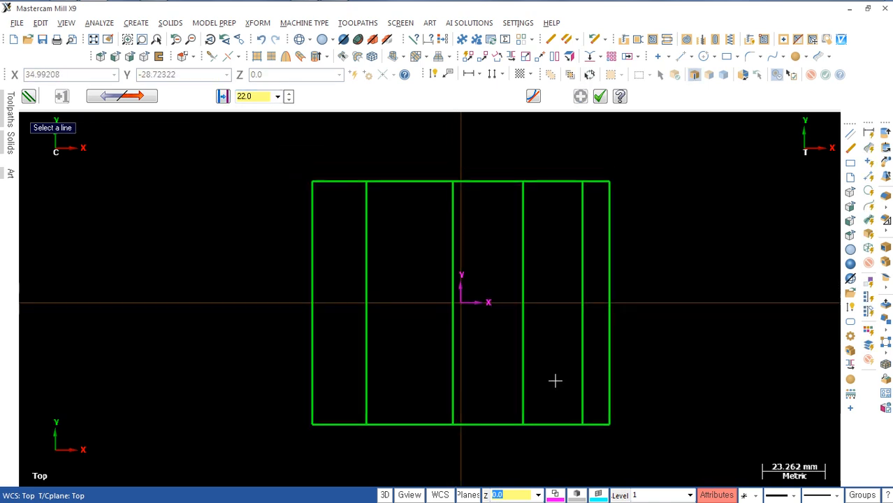
{"action": "middle_click_drag", "start_coordinate": [554, 379], "coordinate": [544, 339]}
{"action": "key", "text": "Escape"}
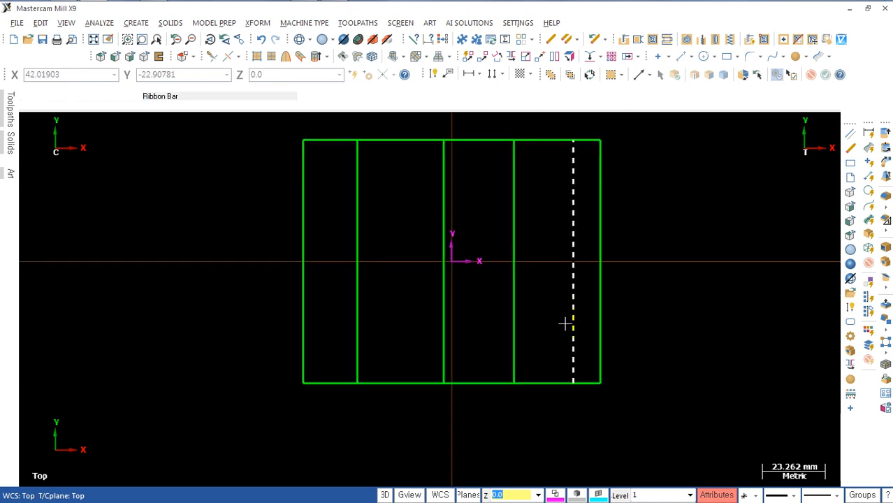
Step: Draw a horizontal centre line between the midpoints of the rectangle's left and right edges
{"action": "key", "text": "l"}
{"action": "left_click", "coordinate": [305, 261]}
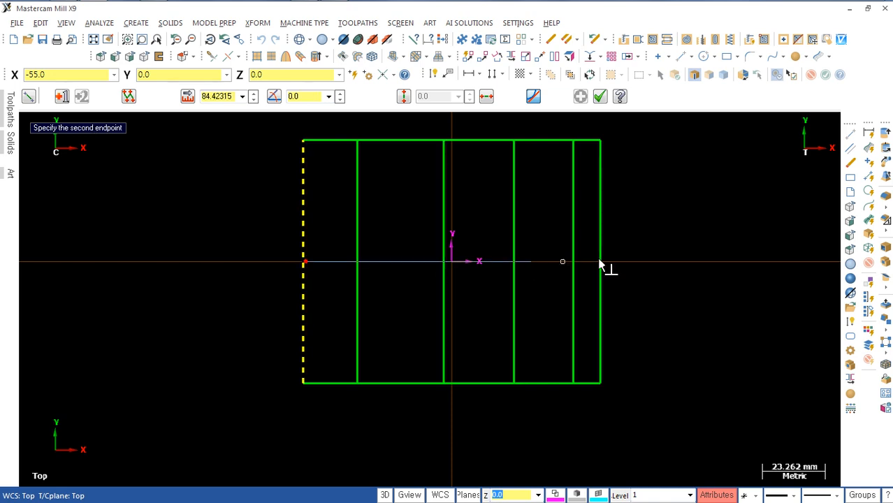
{"action": "left_click", "coordinate": [600, 261]}
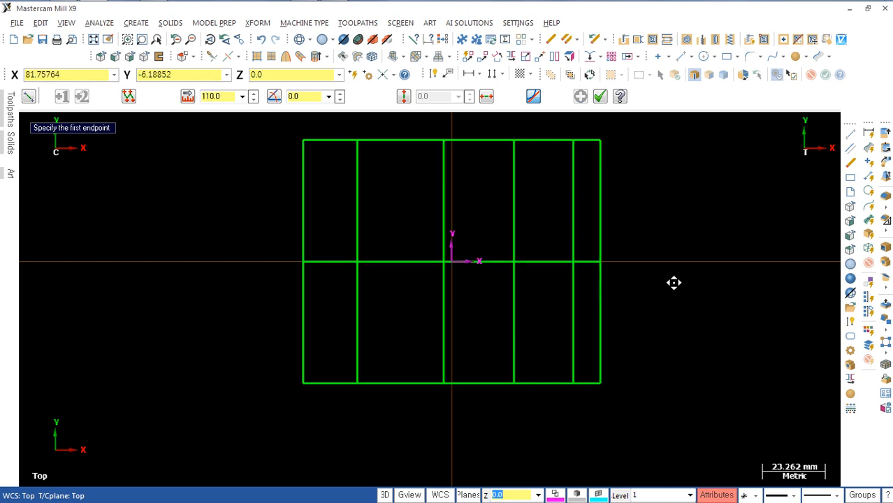
{"action": "middle_click_drag", "start_coordinate": [674, 283], "coordinate": [675, 308]}
{"action": "key", "text": "Escape"}
{"action": "mouse_move", "coordinate": [668, 246]}
{"action": "middle_mouse_down"}
{"action": "mouse_move", "coordinate": [667, 195]}
{"action": "mouse_move", "coordinate": [668, 243]}
{"action": "middle_mouse_up"}
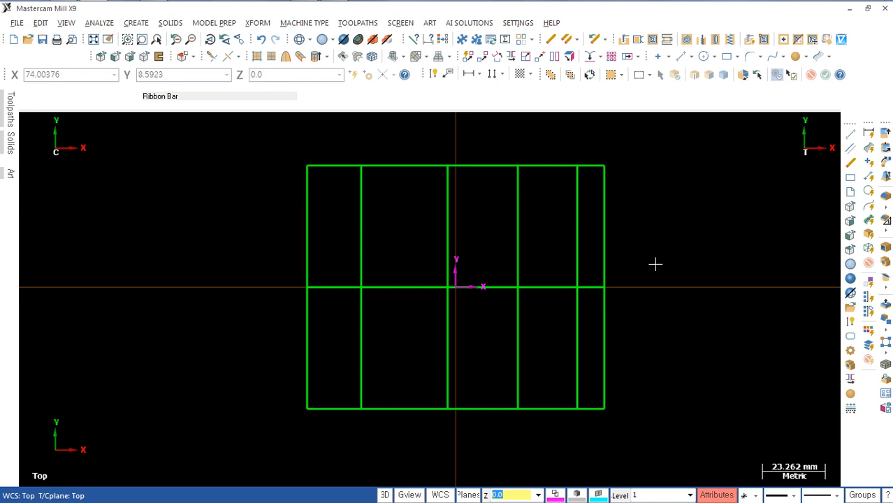
Step: Create a line parallel to the horizontal centre line, 30 mm above it
{"action": "key", "text": "p"}
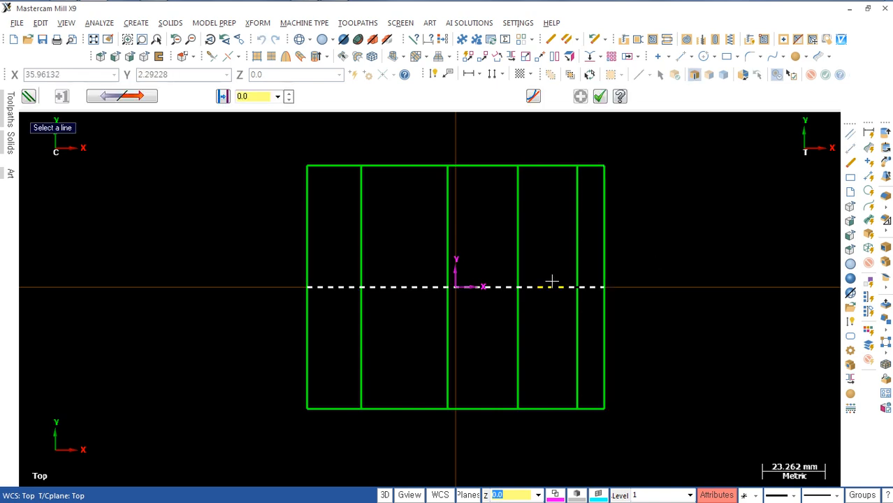
{"action": "left_click", "coordinate": [551, 280]}
{"action": "left_click", "coordinate": [558, 198]}
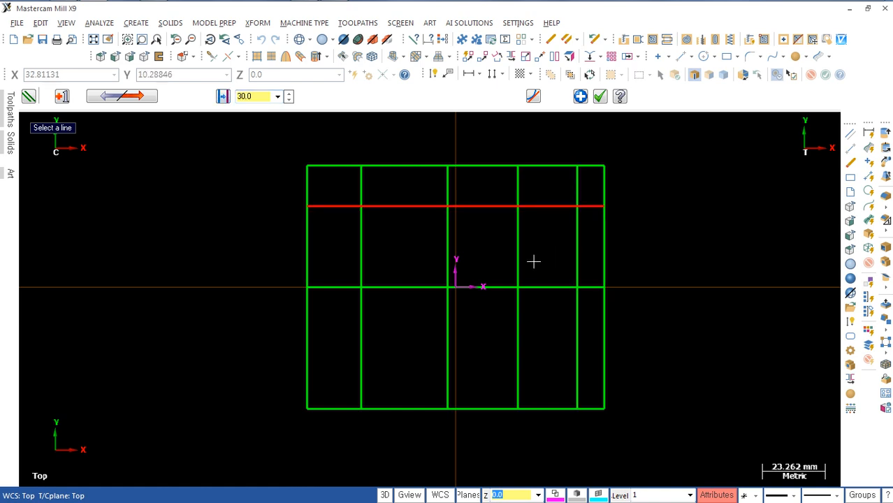
{"action": "key", "text": "Escape"}
{"action": "scroll", "coordinate": [389, 316], "scroll_direction": "up", "scroll_amount": 1}
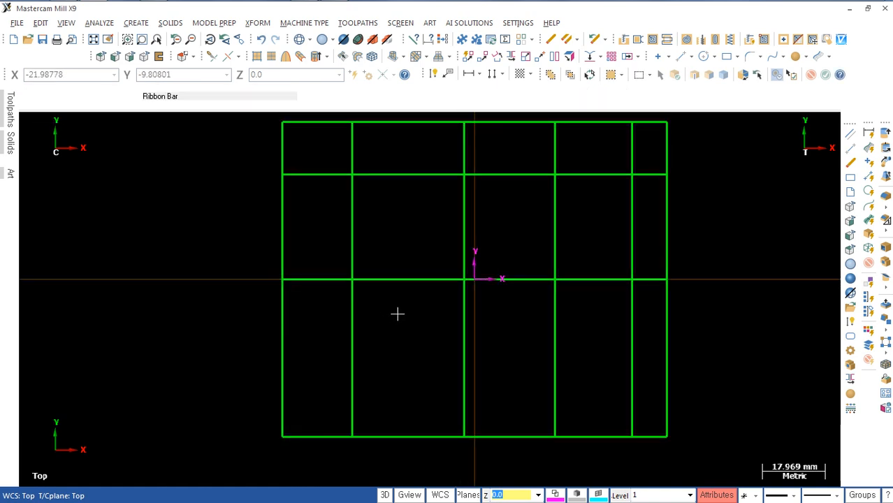
Step: Check the plan view and section A-A in the reference drawing against the construction lines
{"action": "key", "text": "alt+Tab"}
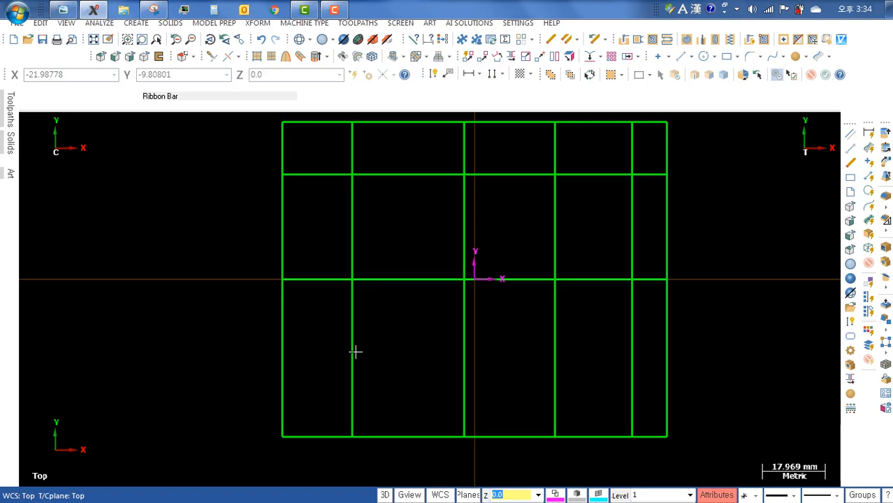
{"action": "scroll", "coordinate": [389, 335], "scroll_direction": "up", "scroll_amount": 1}
{"action": "scroll", "coordinate": [390, 343], "scroll_direction": "down", "scroll_amount": 1}
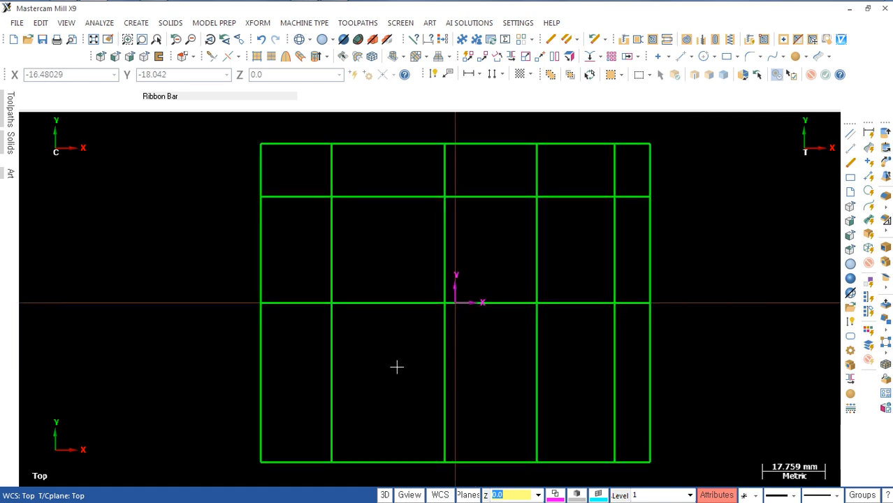
Step: Draw a 25 mm diameter circle centred where the first inner vertical line crosses the horizontal centre line
{"action": "key", "text": "c"}
{"action": "left_click", "coordinate": [333, 301]}
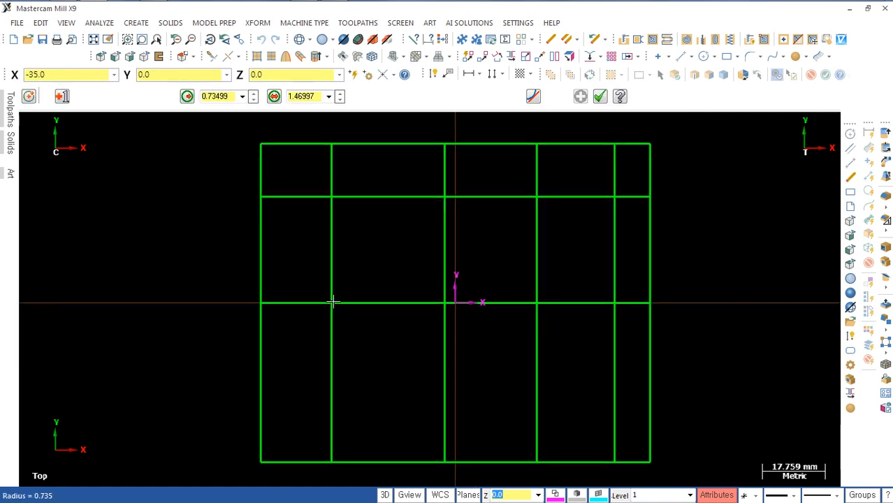
{"action": "left_click", "coordinate": [307, 260]}
{"action": "key", "text": "d"}
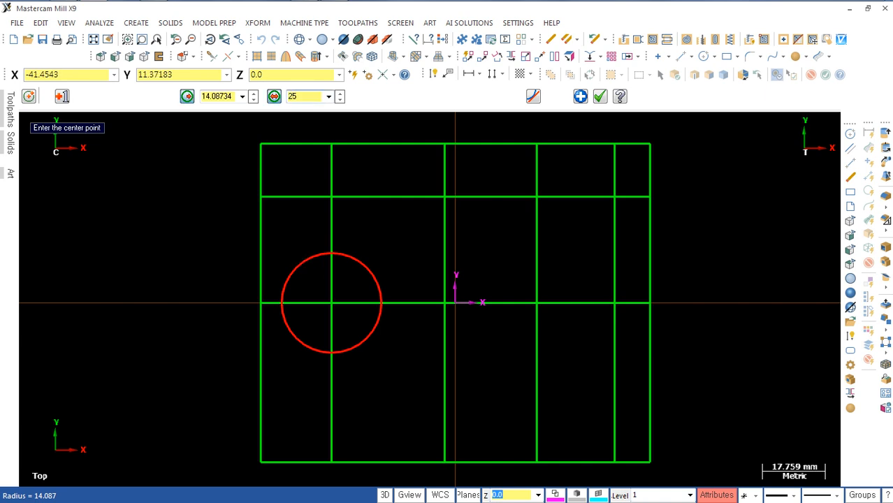
{"action": "key", "text": "Return"}
{"action": "key", "text": "Return"}
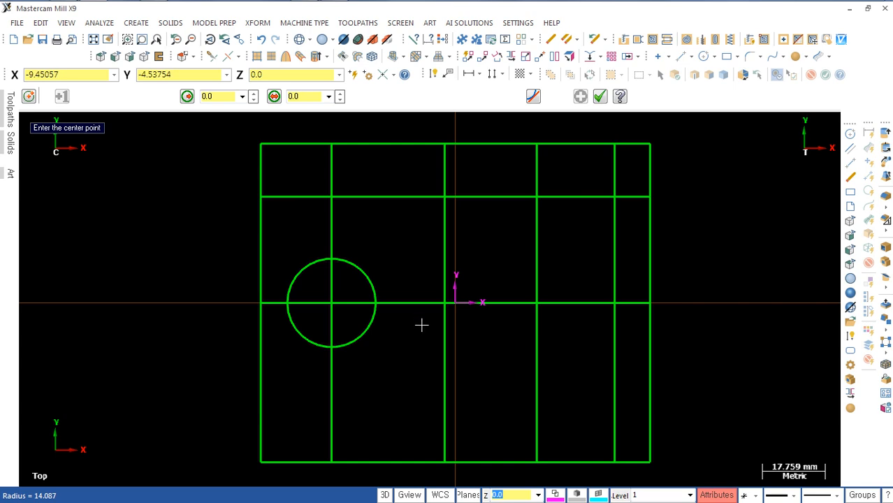
{"action": "key", "text": "Escape"}
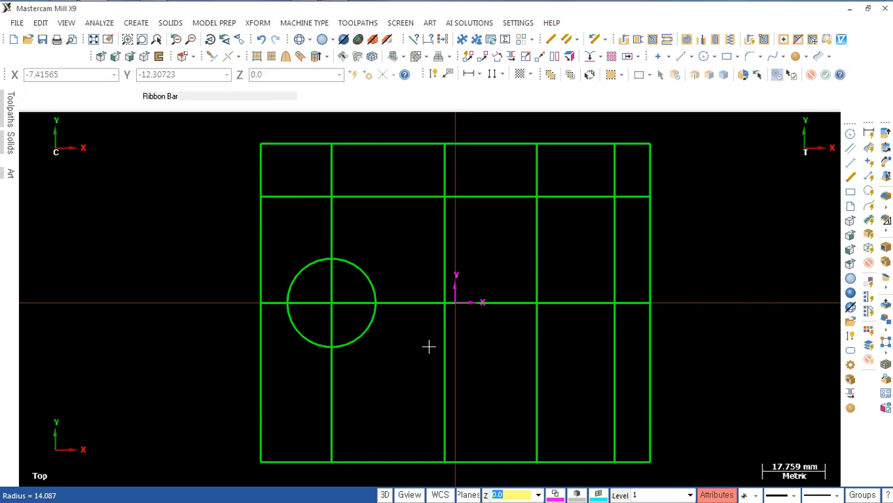
Step: Create a 14 x 14 mm rectangle with 3 mm corner radii, anchored by its centre on the circle's centre
{"action": "key", "text": "r"}
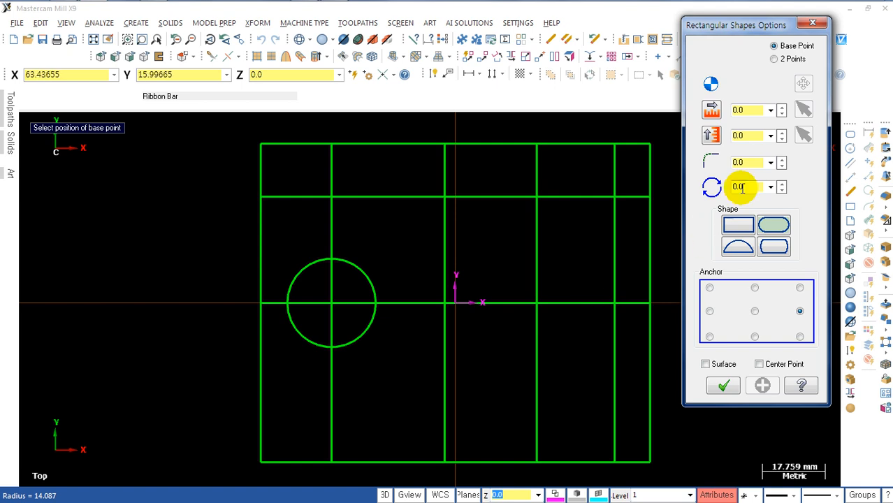
{"action": "left_click", "coordinate": [754, 110]}
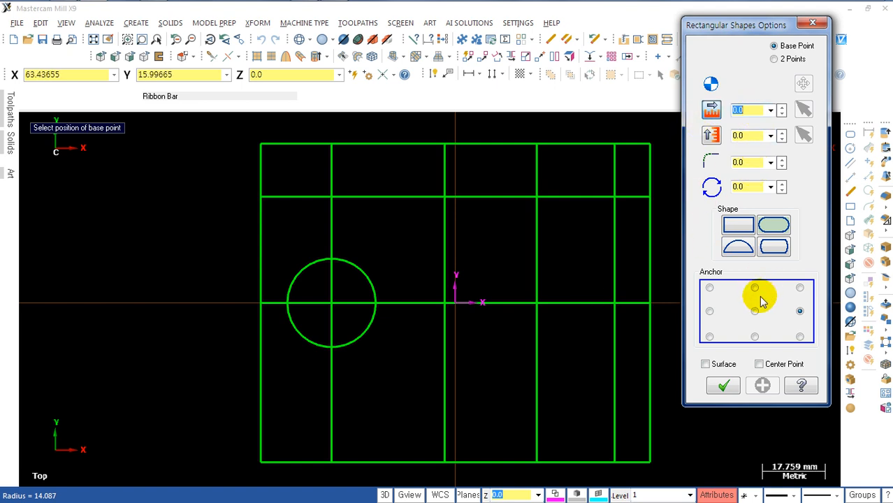
{"action": "left_click", "coordinate": [755, 312]}
{"action": "left_click", "coordinate": [748, 110]}
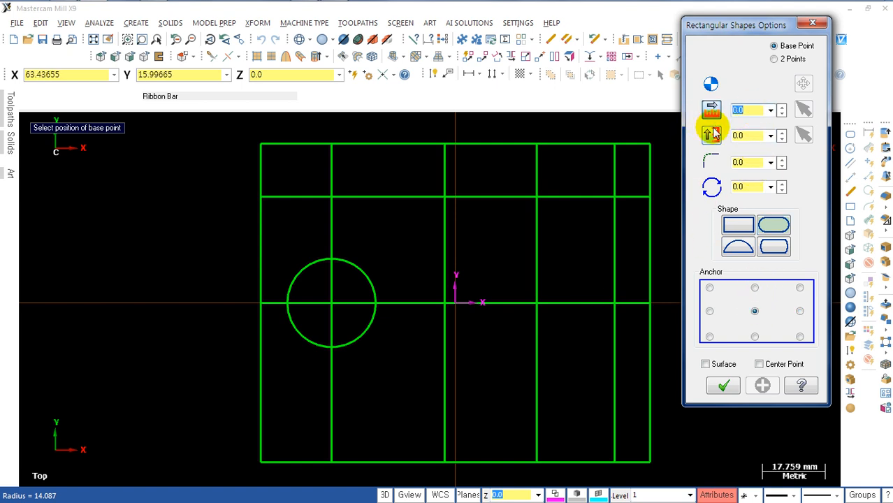
{"action": "type", "text": "14"}
{"action": "key", "text": "Tab"}
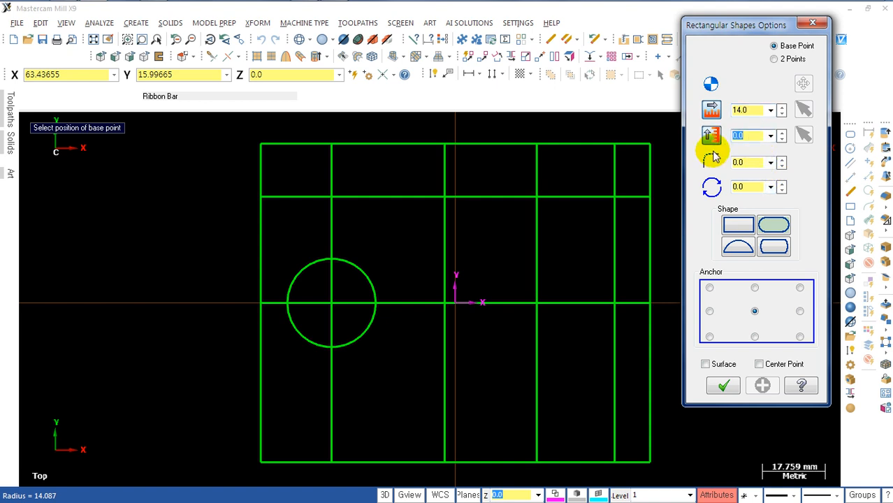
{"action": "type", "text": "14"}
{"action": "key", "text": "Tab"}
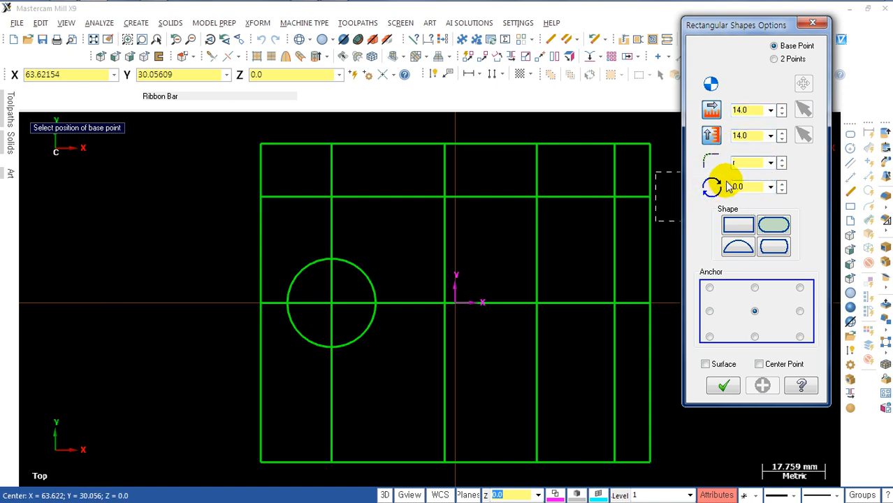
{"action": "type", "text": "3"}
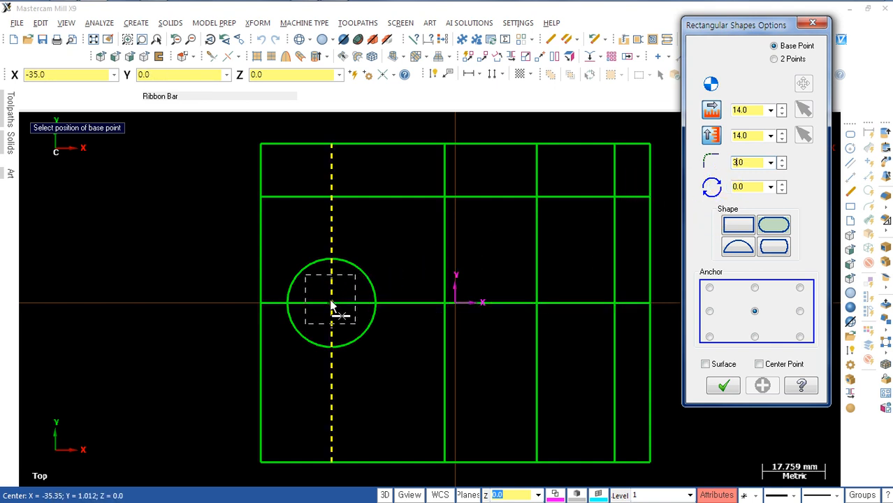
{"action": "left_click", "coordinate": [738, 224]}
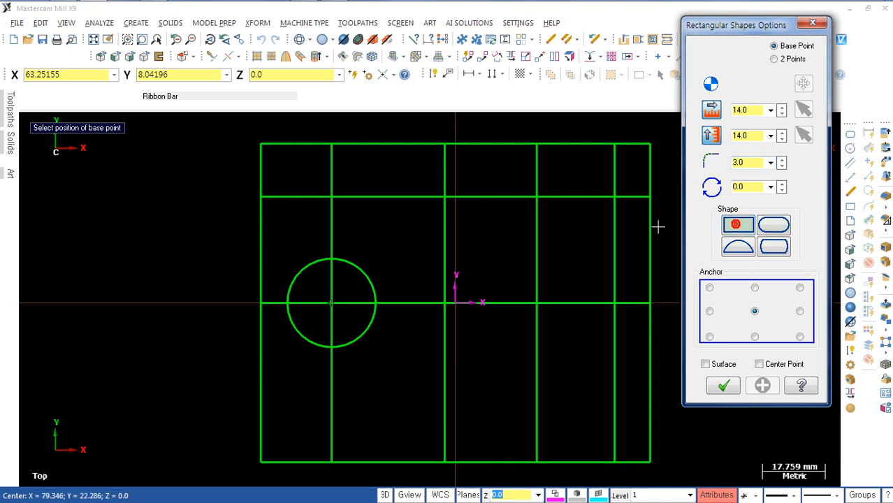
{"action": "left_click", "coordinate": [332, 304]}
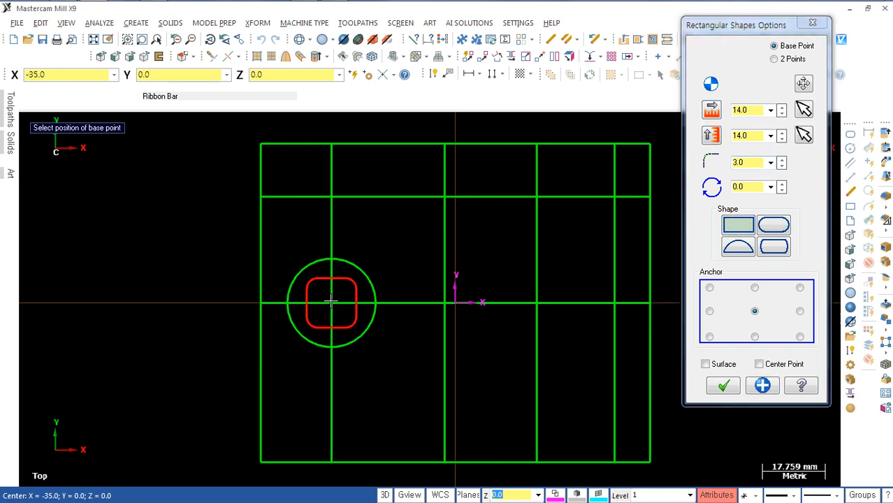
{"action": "left_click", "coordinate": [713, 380]}
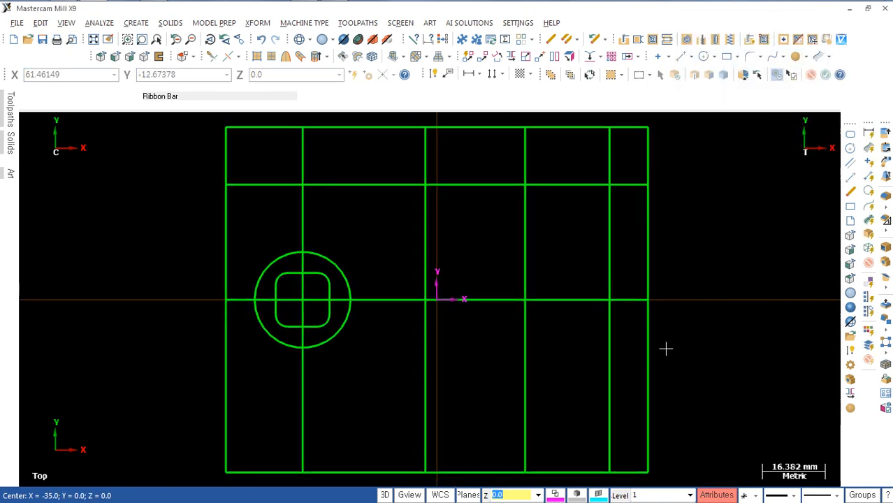
{"action": "left_click", "coordinate": [491, 188]}
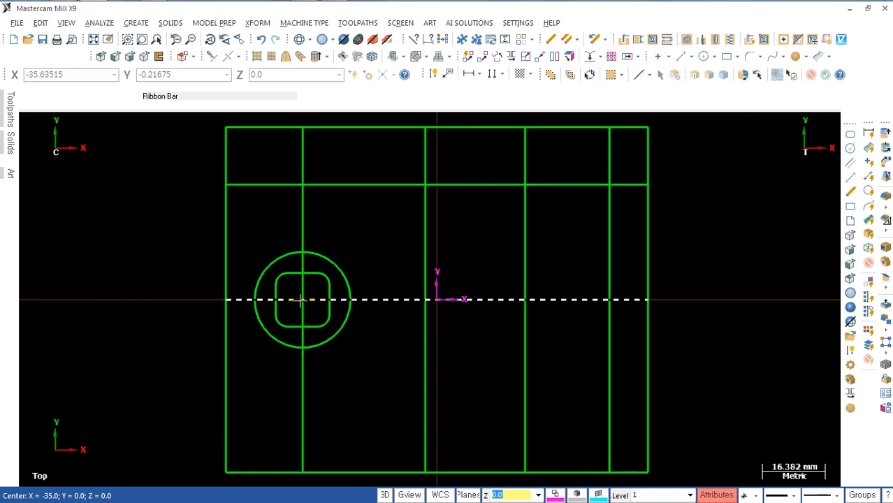
{"action": "scroll", "coordinate": [503, 249], "scroll_direction": "down", "scroll_amount": 1}
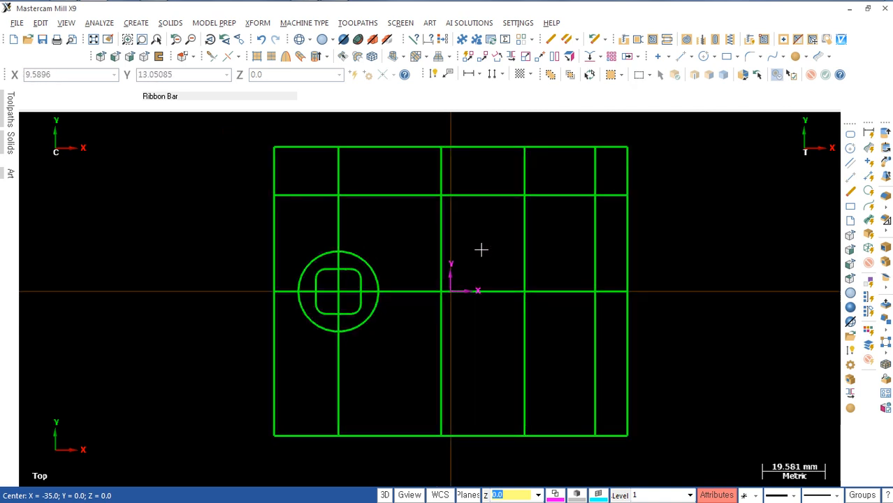
{"action": "scroll", "coordinate": [488, 240], "scroll_direction": "up", "scroll_amount": 2}
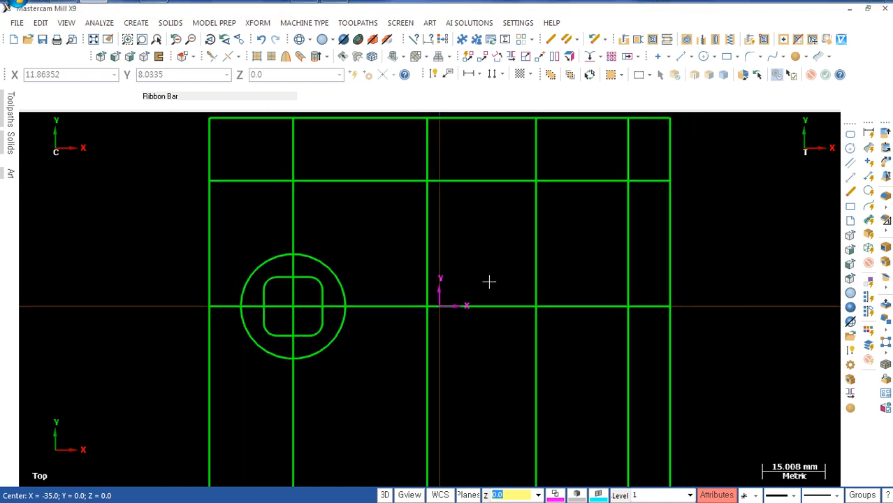
{"action": "scroll", "coordinate": [488, 281], "scroll_direction": "down", "scroll_amount": 2}
{"action": "left_click", "coordinate": [523, 368]}
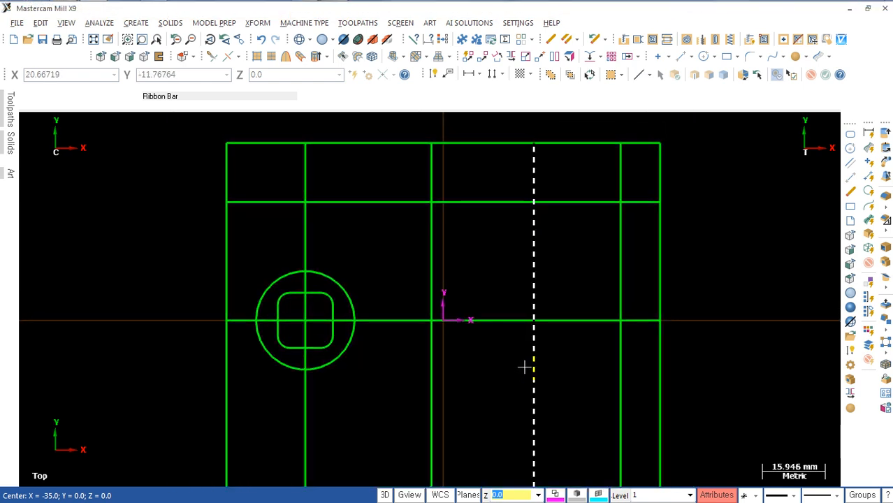
Step: Draw a 60 mm radius arc tangent to the upper inner horizontal line and through the circle's centre, keeping the upper-left arc
{"action": "key", "text": "t"}
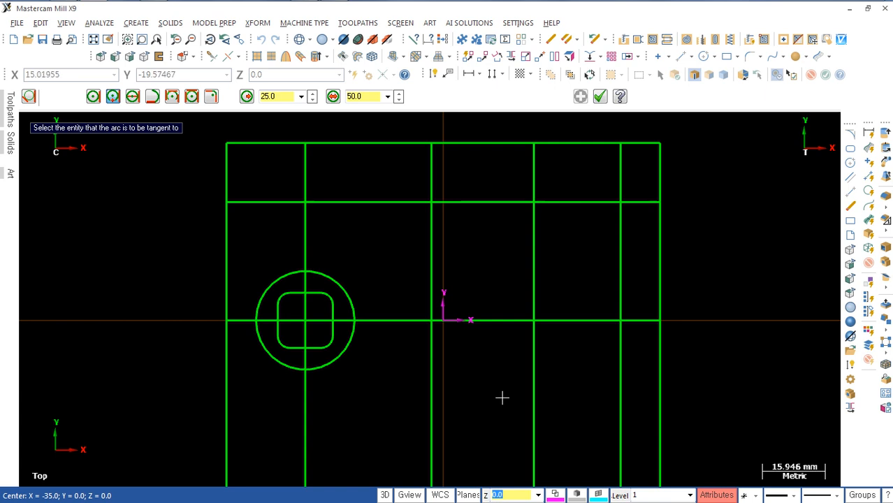
{"action": "type", "text": "r"}
{"action": "type", "text": "60"}
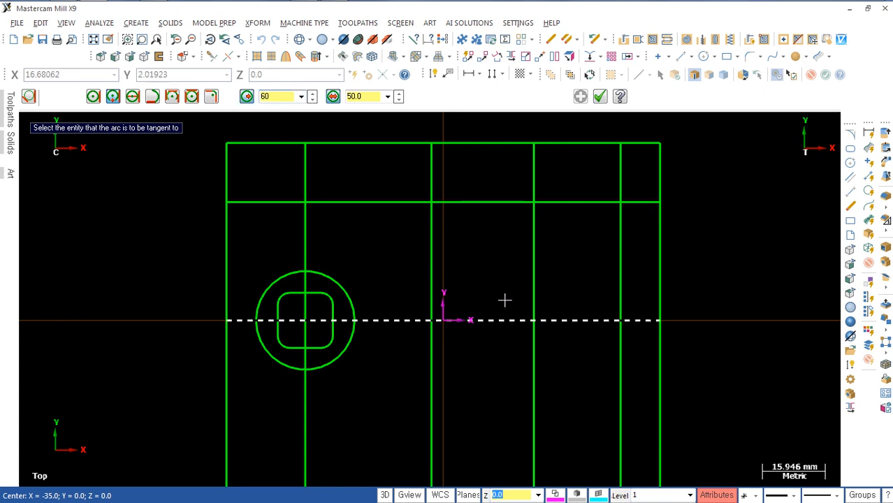
{"action": "left_click", "coordinate": [481, 202]}
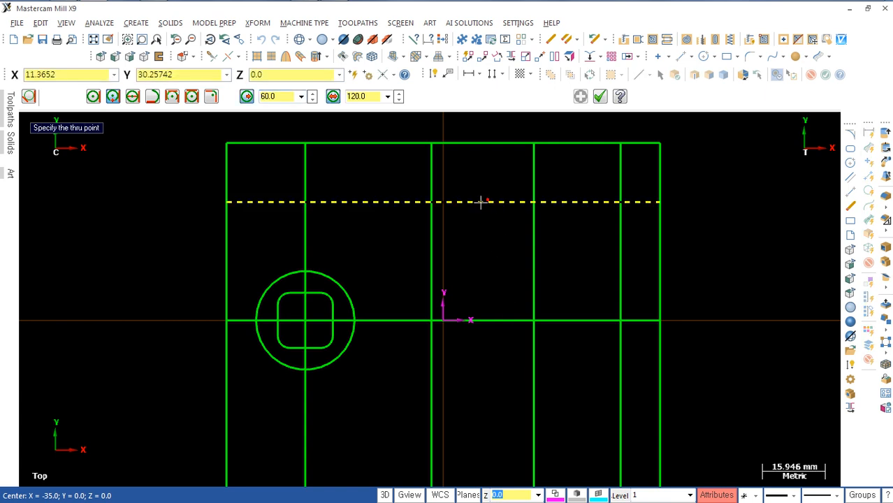
{"action": "left_click", "coordinate": [305, 319]}
{"action": "left_click", "coordinate": [388, 241]}
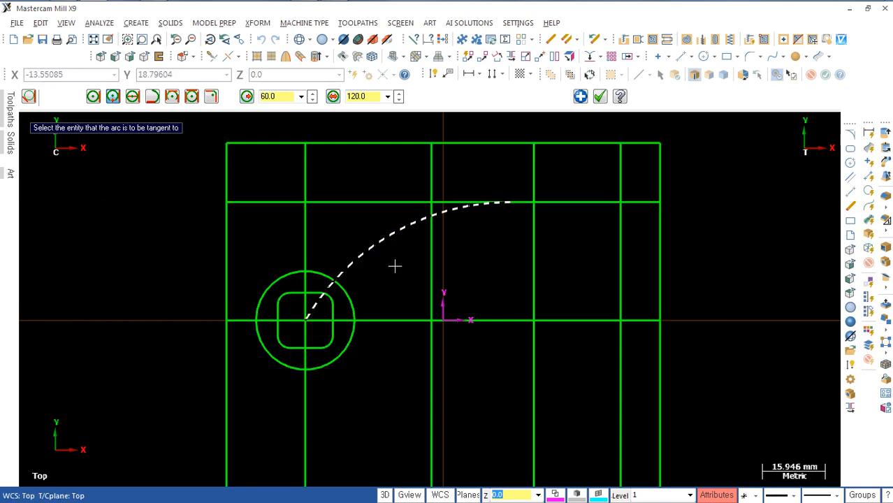
{"action": "scroll", "coordinate": [402, 287], "scroll_direction": "up", "scroll_amount": 1}
{"action": "key", "text": "Escape"}
Step: Try to trim the tangent arc and the upper inner horizontal line to each other
{"action": "scroll", "coordinate": [506, 258], "scroll_direction": "down", "scroll_amount": 3}
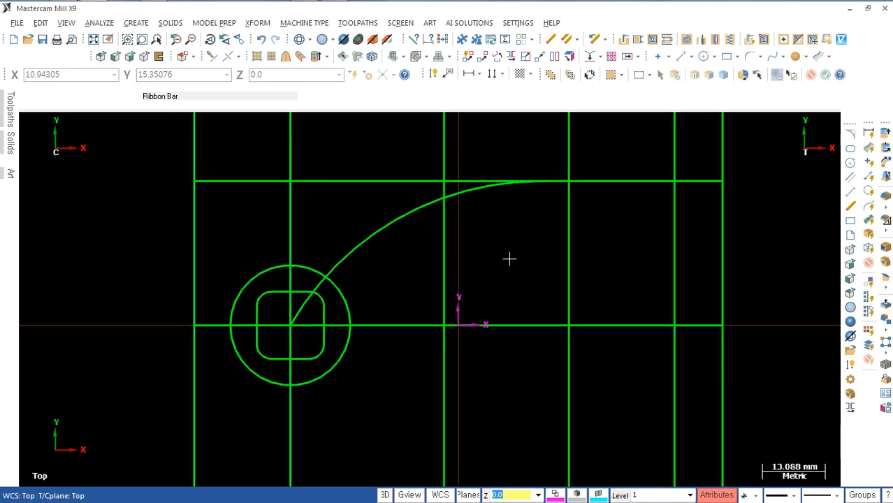
{"action": "middle_click_drag", "start_coordinate": [489, 272], "coordinate": [398, 290]}
{"action": "scroll", "coordinate": [398, 291], "scroll_direction": "up", "scroll_amount": 1}
{"action": "scroll", "coordinate": [440, 270], "scroll_direction": "up", "scroll_amount": 1}
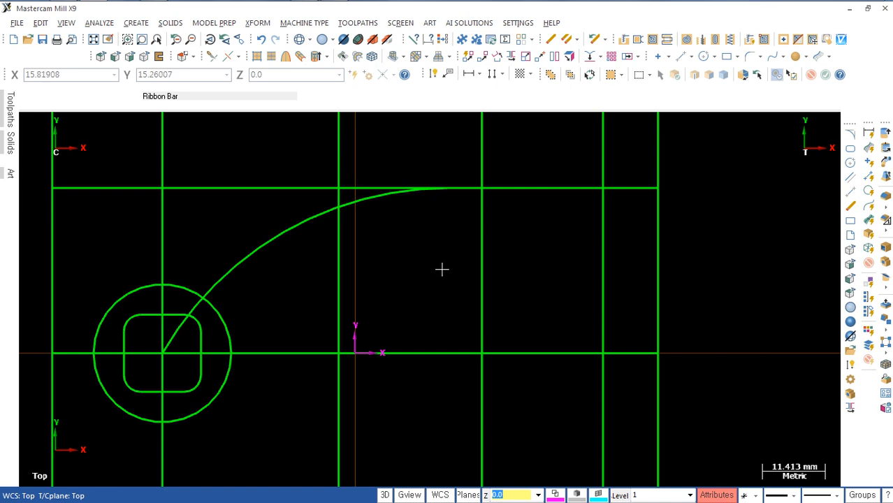
{"action": "key", "text": "t"}
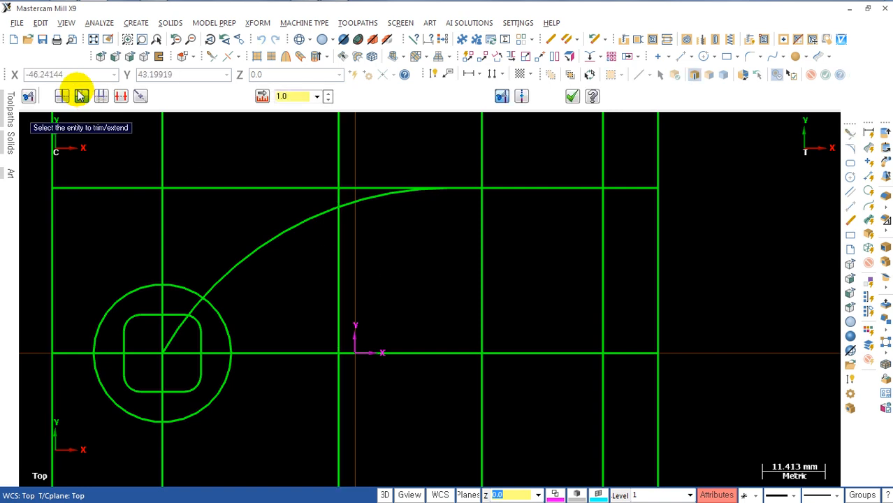
{"action": "left_click", "coordinate": [359, 200]}
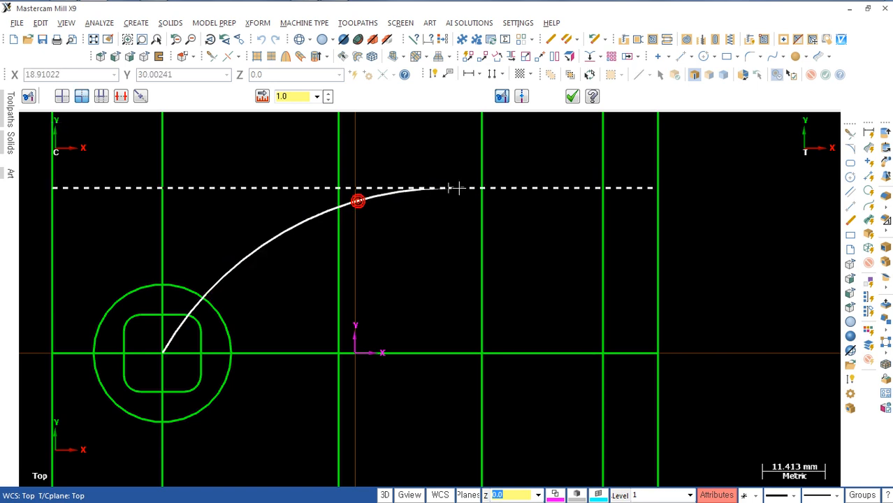
{"action": "left_click", "coordinate": [459, 188]}
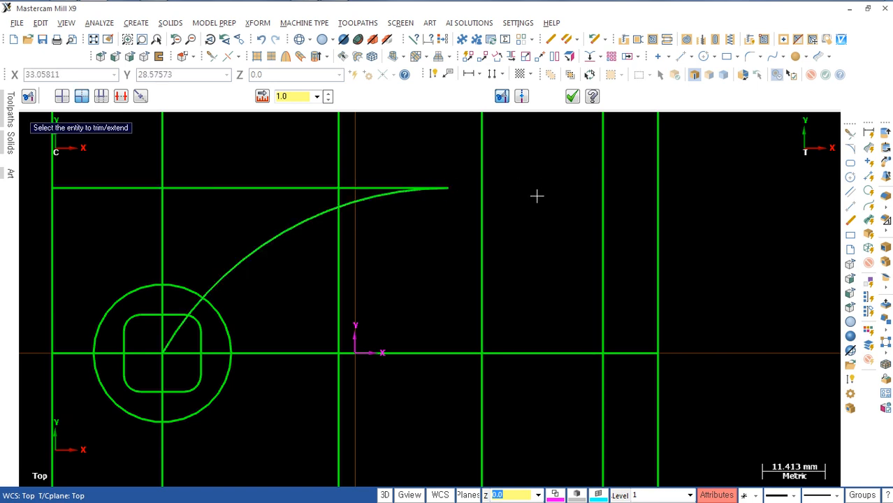
{"action": "key", "text": "ctrl+z"}
{"action": "key", "text": "Escape"}
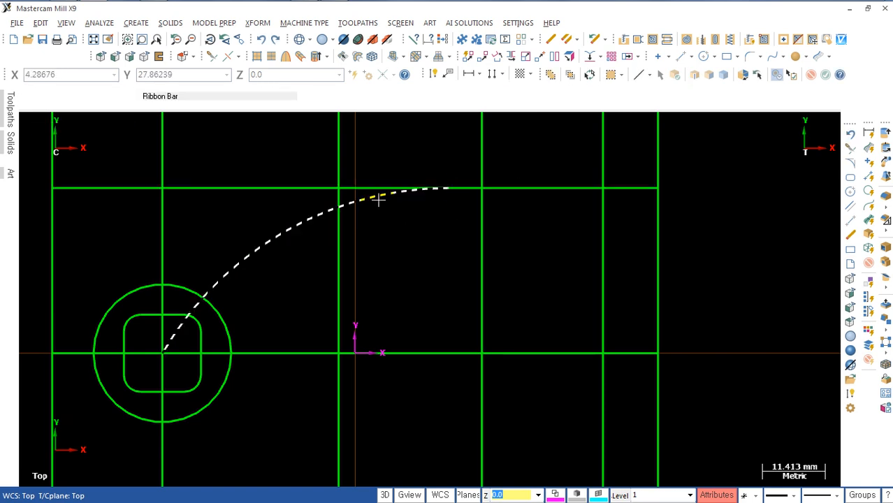
Step: Trim the arc, upper inner horizontal line, rightmost inner vertical line and centre line to each other into a closed profile
{"action": "key", "text": "t"}
{"action": "left_click", "coordinate": [373, 199]}
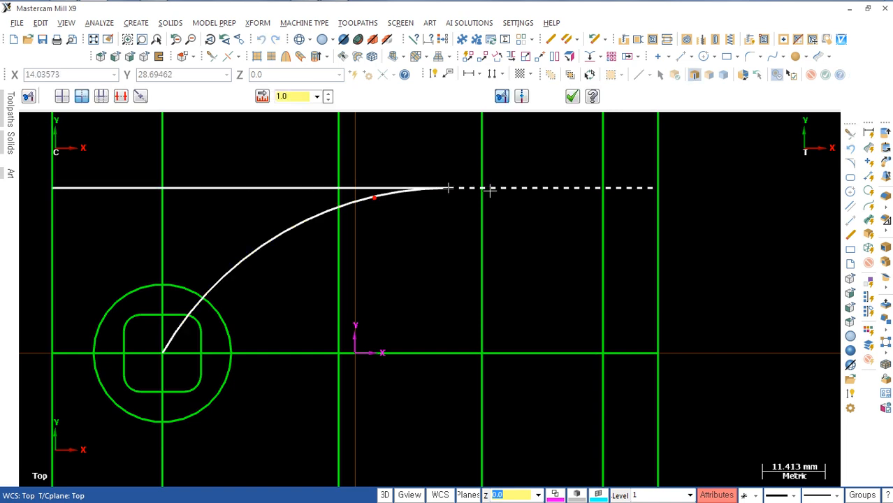
{"action": "left_click", "coordinate": [522, 189]}
{"action": "left_click", "coordinate": [554, 188]}
{"action": "left_click", "coordinate": [595, 225]}
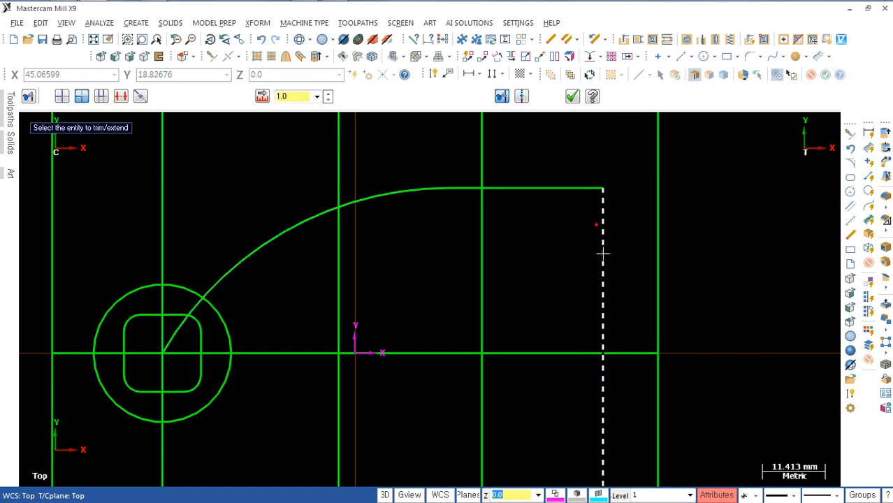
{"action": "left_click", "coordinate": [590, 352]}
{"action": "left_click", "coordinate": [223, 281]}
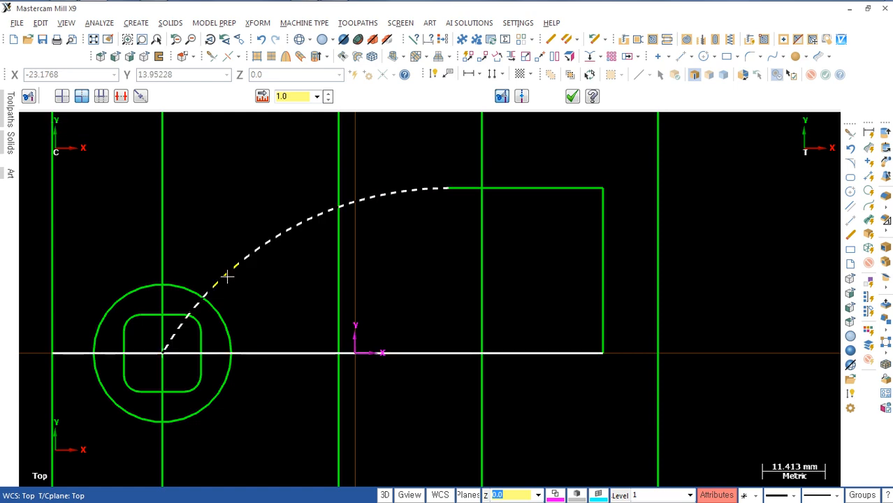
Step: Extrude the outer base rectangle 10 mm downward as a new solid body
{"action": "scroll", "coordinate": [408, 391], "scroll_direction": "down", "scroll_amount": 3}
{"action": "mouse_move", "coordinate": [410, 398]}
{"action": "middle_mouse_down"}
{"action": "mouse_move", "coordinate": [431, 294]}
{"action": "mouse_move", "coordinate": [425, 327]}
{"action": "middle_mouse_up"}
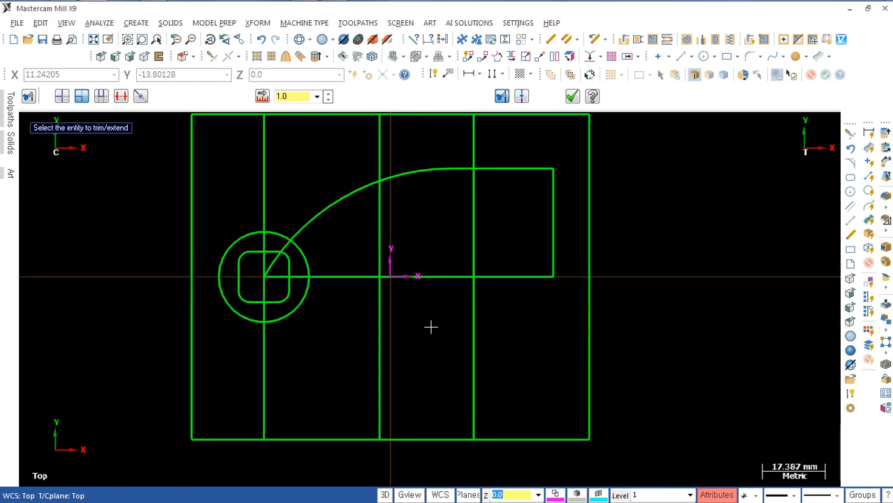
{"action": "key", "text": "alt+7"}
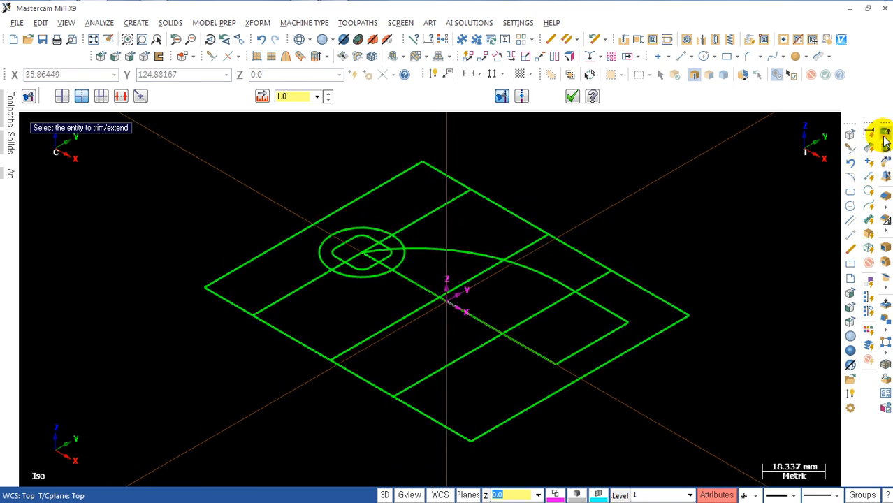
{"action": "left_click", "coordinate": [883, 134]}
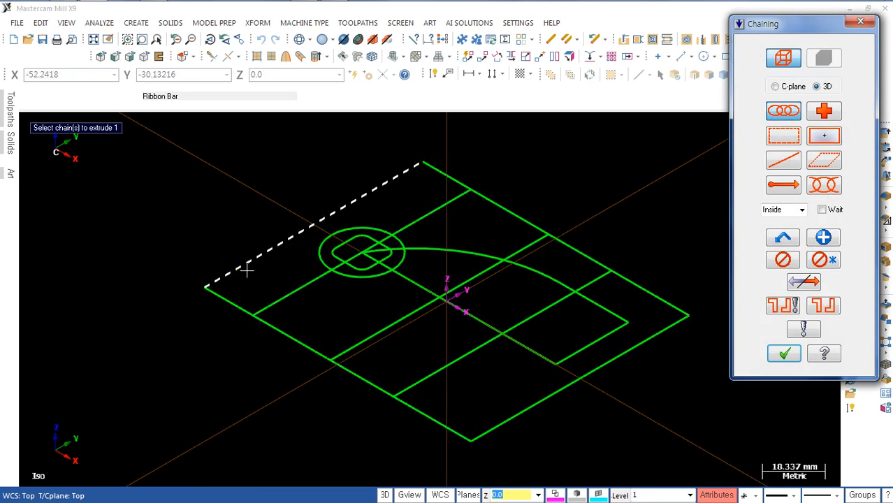
{"action": "left_click", "coordinate": [245, 271]}
{"action": "key", "text": "Return"}
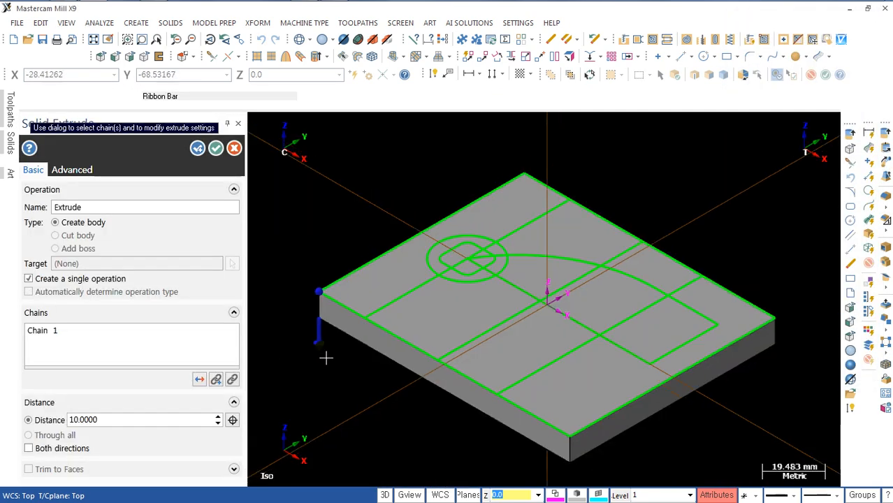
{"action": "scroll", "coordinate": [326, 357], "scroll_direction": "down", "scroll_amount": 2}
{"action": "middle_click_drag", "start_coordinate": [336, 341], "coordinate": [355, 292]}
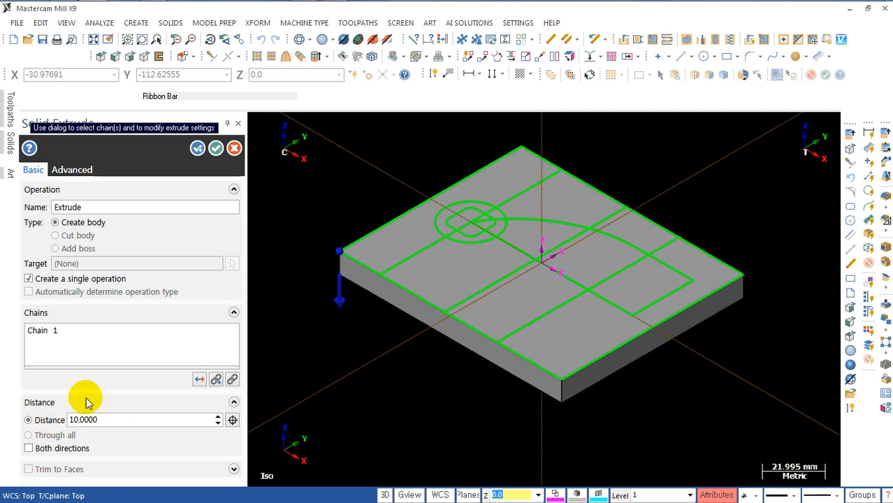
{"action": "left_click", "coordinate": [215, 148]}
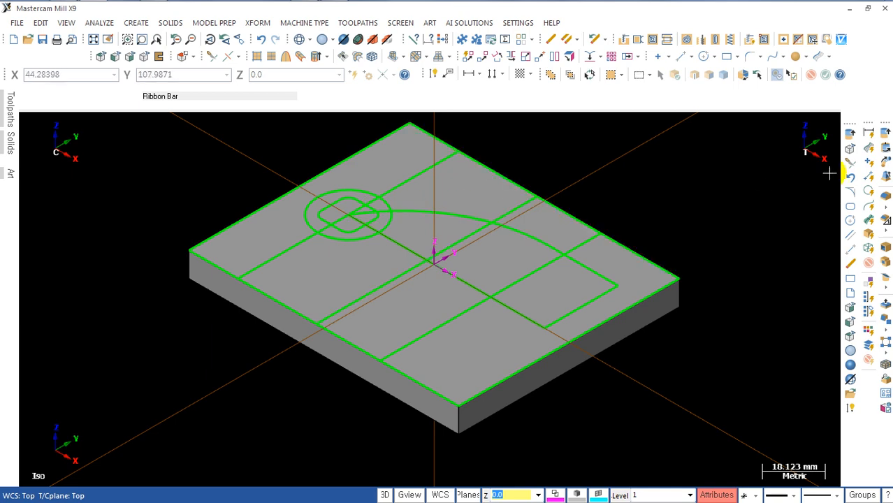
Step: Revolve the closed arc profile about its centre line from 0 to 180 degrees, reversed to rise above the base, as an added boss
{"action": "left_click", "coordinate": [886, 147]}
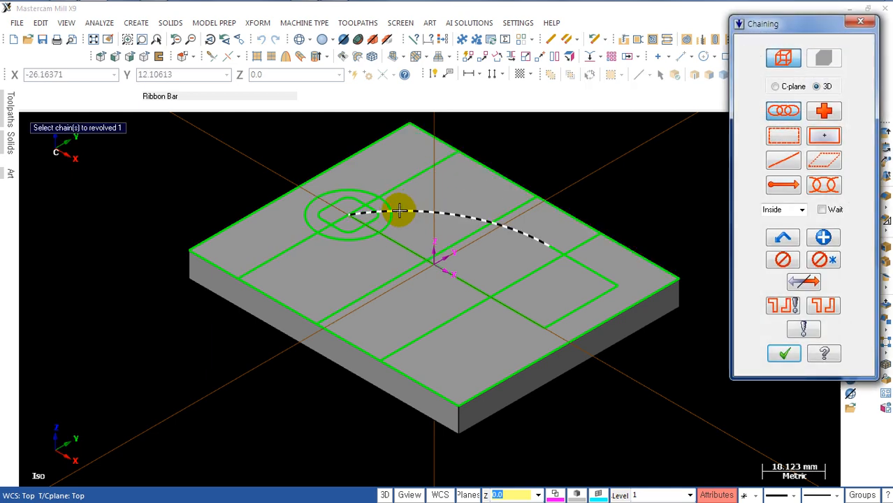
{"action": "left_click", "coordinate": [399, 209]}
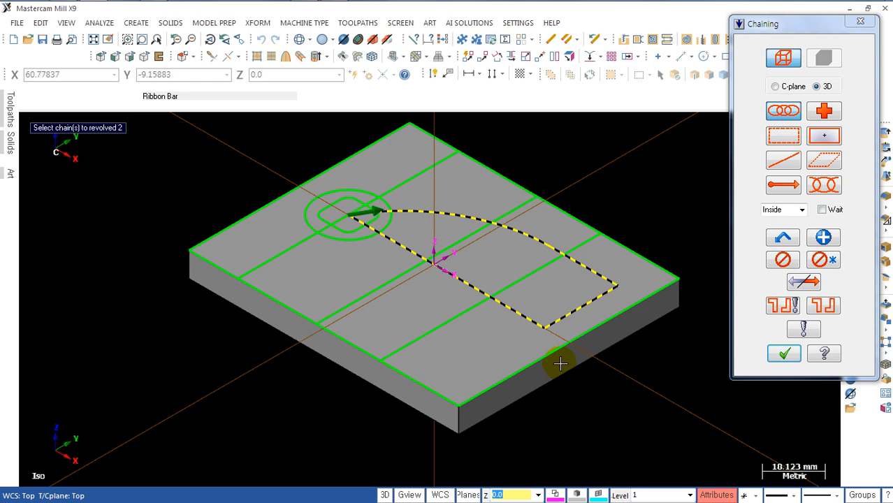
{"action": "key", "text": "Return"}
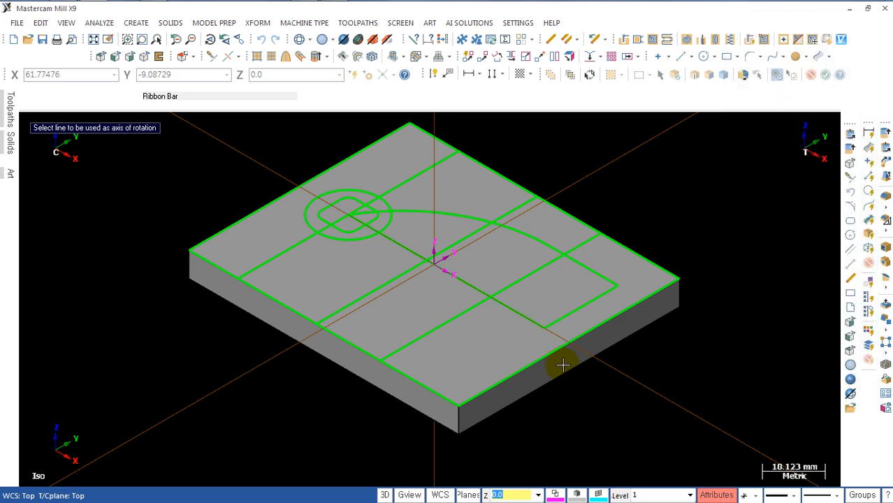
{"action": "left_click", "coordinate": [472, 282]}
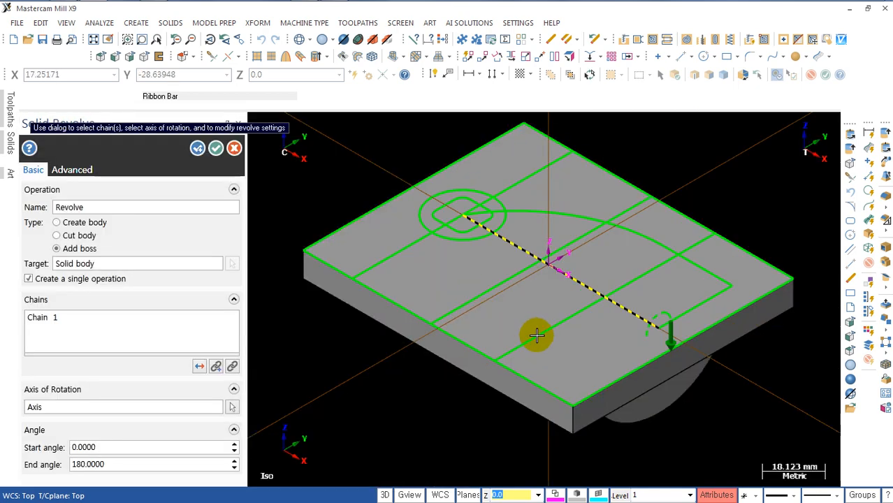
{"action": "middle_click_drag", "start_coordinate": [557, 351], "coordinate": [533, 310]}
{"action": "left_click", "coordinate": [199, 366]}
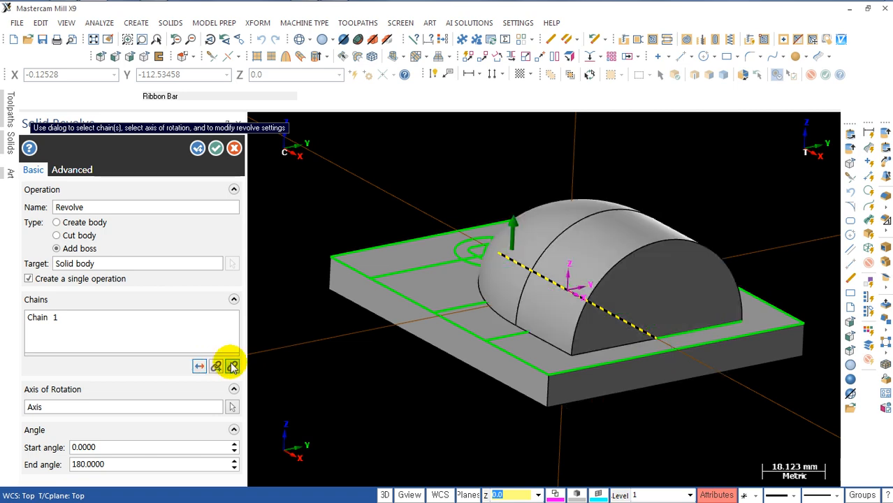
{"action": "mouse_move", "coordinate": [419, 333]}
{"action": "middle_mouse_down"}
{"action": "mouse_move", "coordinate": [436, 340]}
{"action": "mouse_move", "coordinate": [402, 369]}
{"action": "mouse_move", "coordinate": [442, 355]}
{"action": "mouse_move", "coordinate": [406, 303]}
{"action": "mouse_move", "coordinate": [386, 301]}
{"action": "middle_mouse_up"}
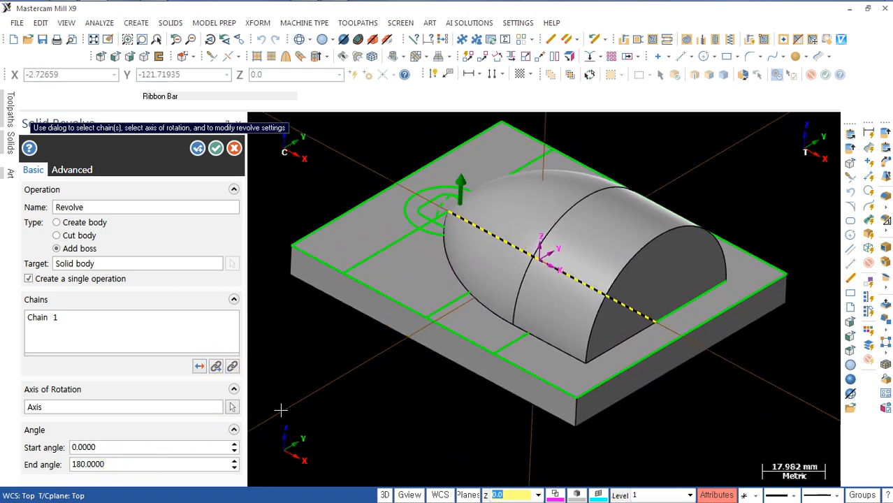
{"action": "left_click", "coordinate": [219, 150]}
Step: Remove the wireframe lines of the base's outer rectangle and show the model unshaded in top view
{"action": "mouse_move", "coordinate": [285, 309]}
{"action": "middle_mouse_down"}
{"action": "mouse_move", "coordinate": [354, 315]}
{"action": "mouse_move", "coordinate": [339, 373]}
{"action": "mouse_move", "coordinate": [345, 349]}
{"action": "mouse_move", "coordinate": [368, 340]}
{"action": "middle_mouse_up"}
{"action": "left_click", "coordinate": [377, 335]}
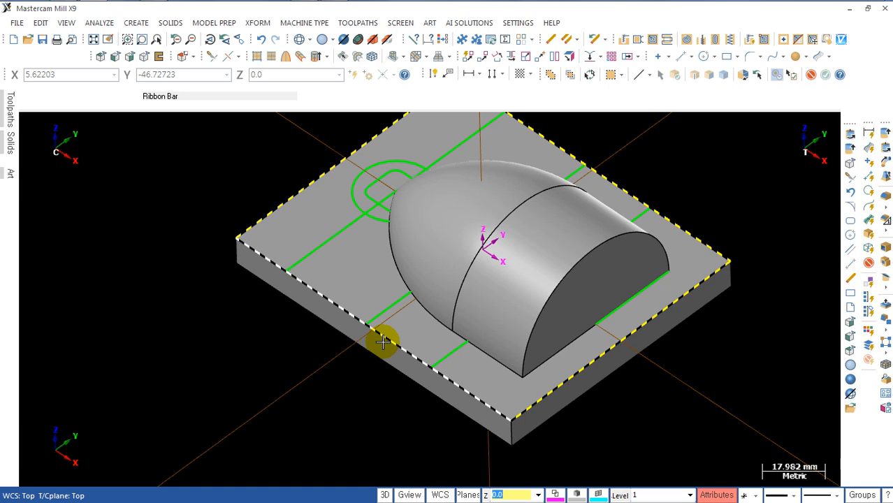
{"action": "mouse_move", "coordinate": [533, 335]}
{"action": "middle_mouse_down"}
{"action": "mouse_move", "coordinate": [509, 375]}
{"action": "mouse_move", "coordinate": [494, 346]}
{"action": "mouse_move", "coordinate": [488, 376]}
{"action": "mouse_move", "coordinate": [520, 317]}
{"action": "middle_mouse_up"}
{"action": "key", "text": "alt+1"}
{"action": "key", "text": "alt+s"}
{"action": "scroll", "coordinate": [447, 345], "scroll_direction": "down", "scroll_amount": 3}
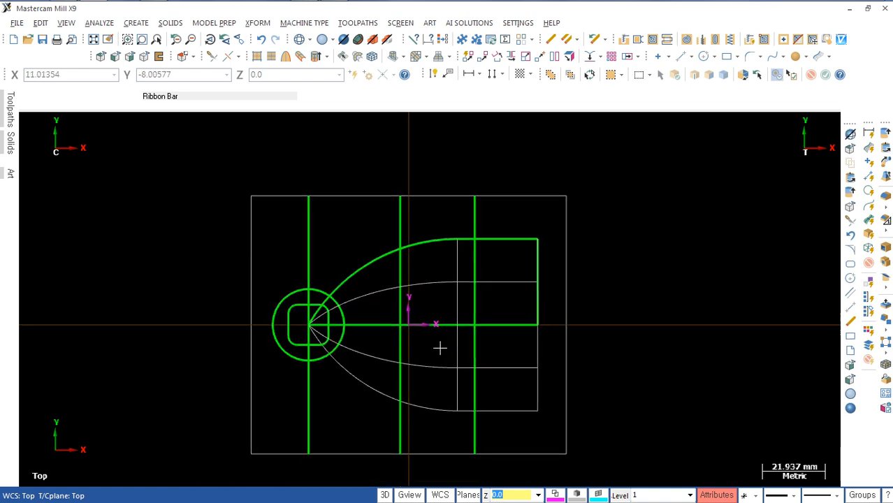
Step: Measure the distance from the profile's vertical end line to the nearest full-height vertical line with a smart dimension, deleting the dimension once read
{"action": "mouse_move", "coordinate": [440, 347]}
{"action": "middle_mouse_down"}
{"action": "mouse_move", "coordinate": [497, 299]}
{"action": "mouse_move", "coordinate": [506, 310]}
{"action": "mouse_move", "coordinate": [501, 348]}
{"action": "middle_mouse_up"}
{"action": "scroll", "coordinate": [491, 300], "scroll_direction": "up", "scroll_amount": 2}
{"action": "scroll", "coordinate": [501, 307], "scroll_direction": "down", "scroll_amount": 2}
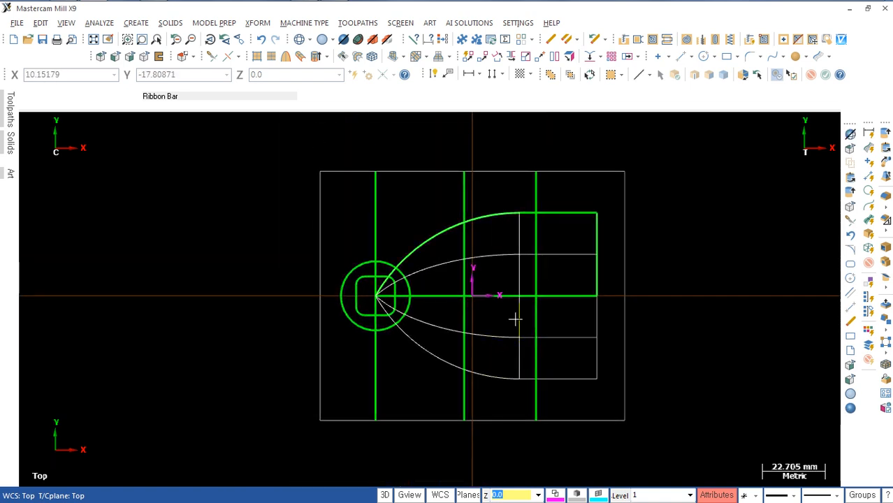
{"action": "middle_click_drag", "start_coordinate": [562, 299], "coordinate": [561, 286]}
{"action": "middle_click_drag", "start_coordinate": [558, 225], "coordinate": [543, 292]}
{"action": "key", "text": "d"}
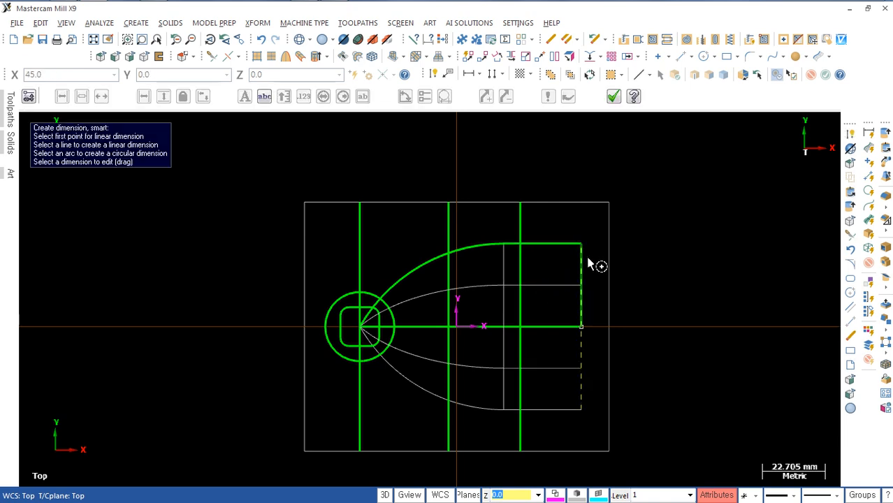
{"action": "left_click", "coordinate": [582, 260]}
{"action": "left_click", "coordinate": [522, 272]}
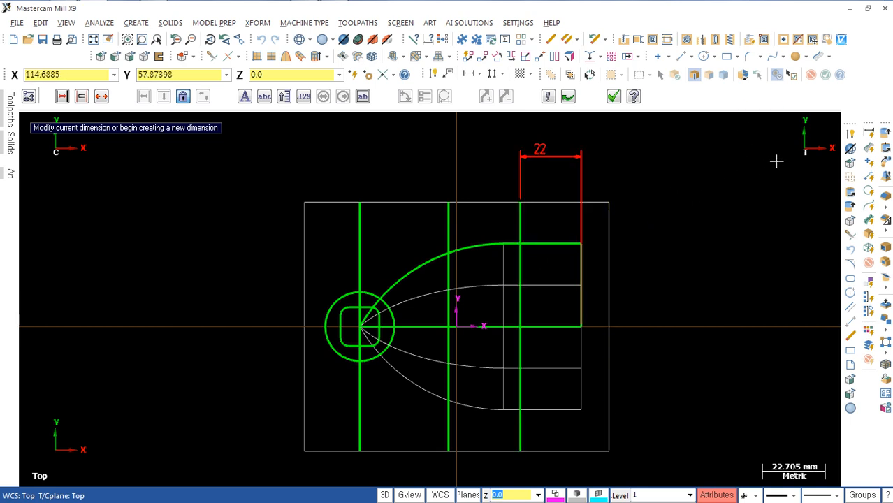
{"action": "key", "text": "Escape"}
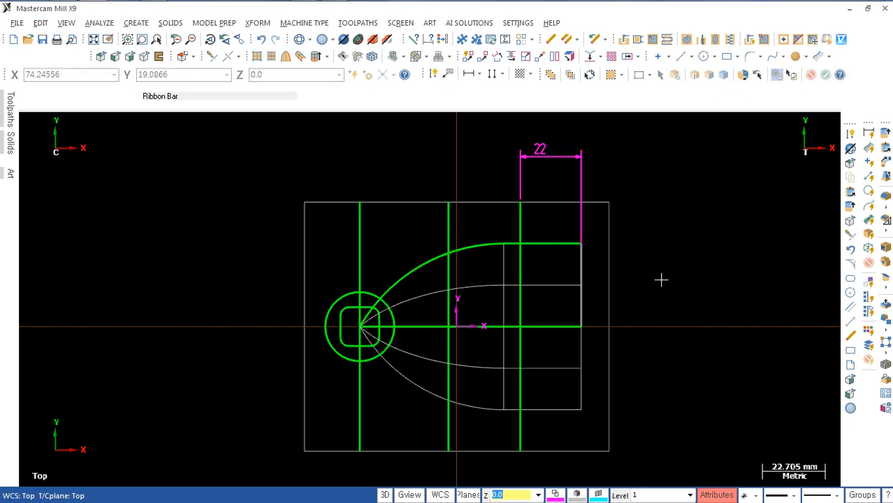
{"action": "left_click", "coordinate": [868, 133]}
{"action": "key", "text": "Delete"}
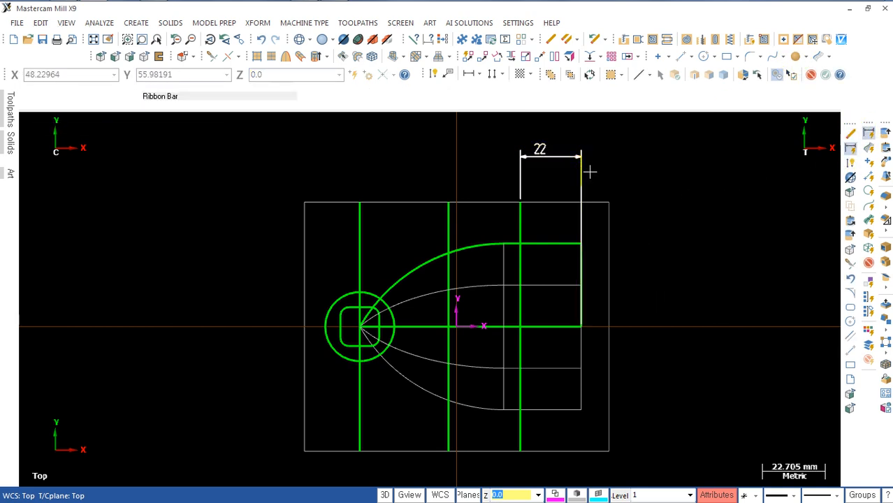
Step: Create a point where the profile's upper horizontal line crosses the rightmost full-height vertical line
{"action": "scroll", "coordinate": [649, 287], "scroll_direction": "up", "scroll_amount": 2}
{"action": "middle_click_drag", "start_coordinate": [645, 303], "coordinate": [644, 278]}
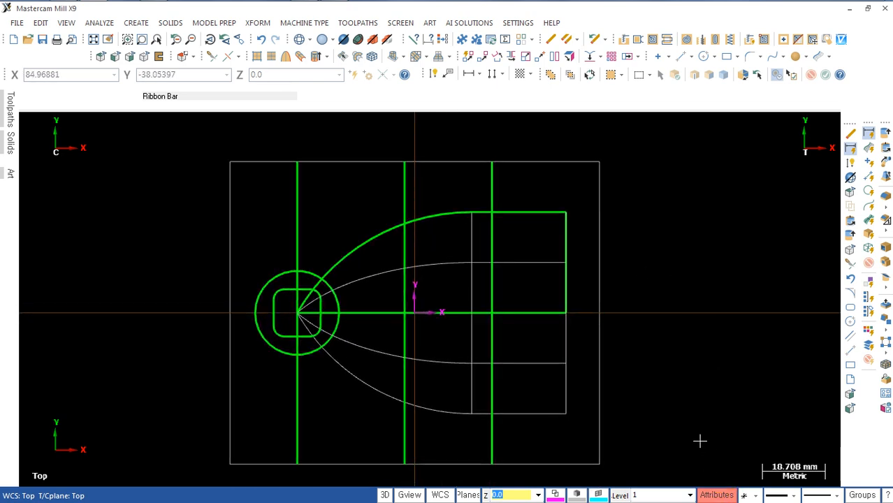
{"action": "left_click", "coordinate": [658, 56]}
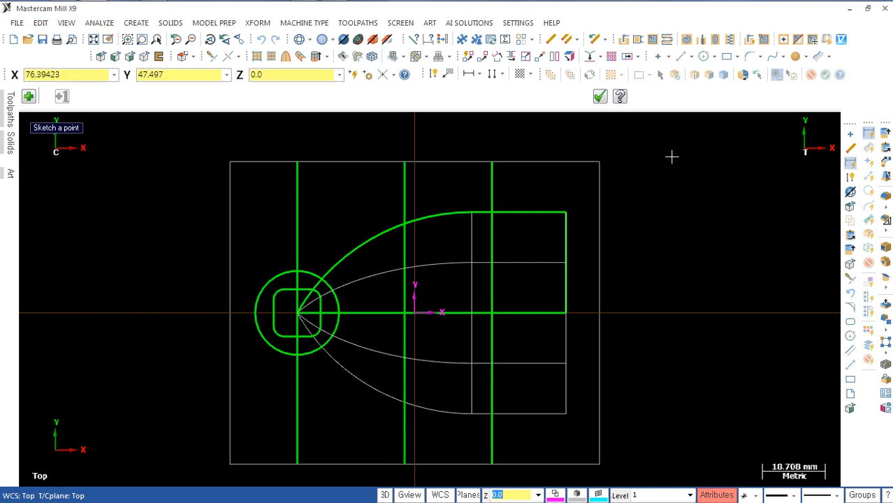
{"action": "left_click", "coordinate": [491, 215]}
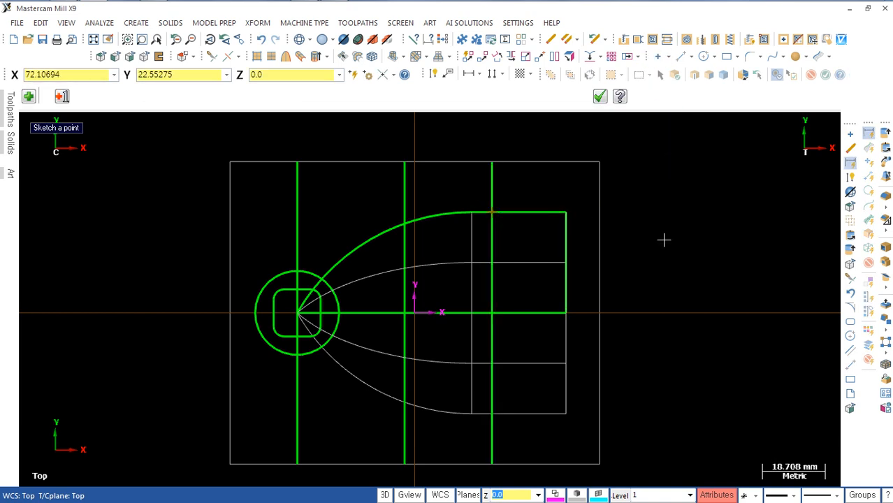
Step: Set the point style to a square marker in the entity attributes and apply it to existing entities
{"action": "left_click", "coordinate": [713, 495]}
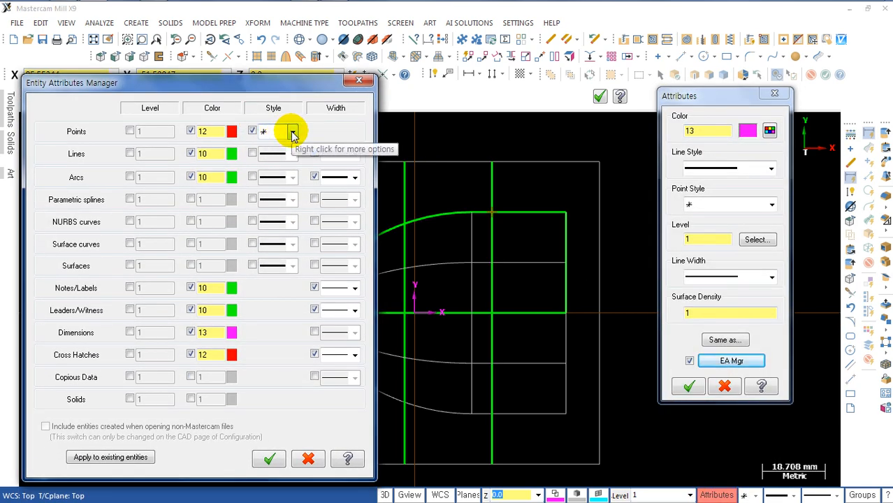
{"action": "left_click", "coordinate": [291, 132]}
{"action": "left_click", "coordinate": [269, 202]}
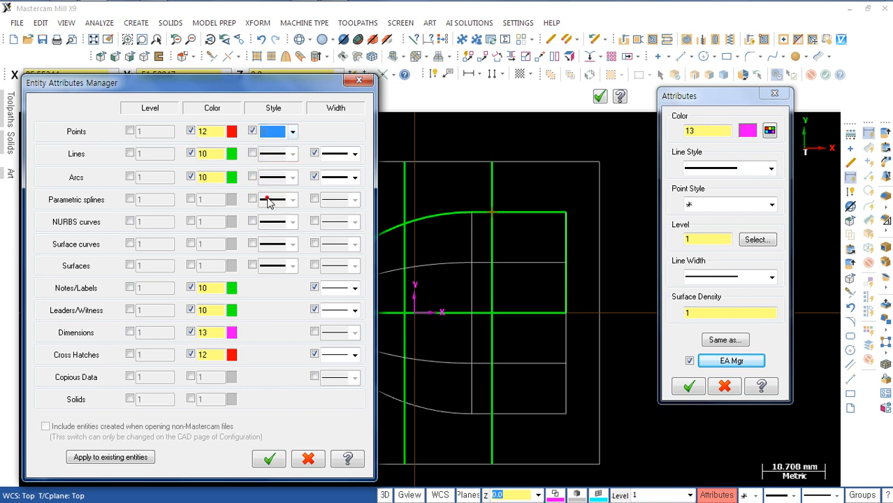
{"action": "left_click", "coordinate": [271, 459]}
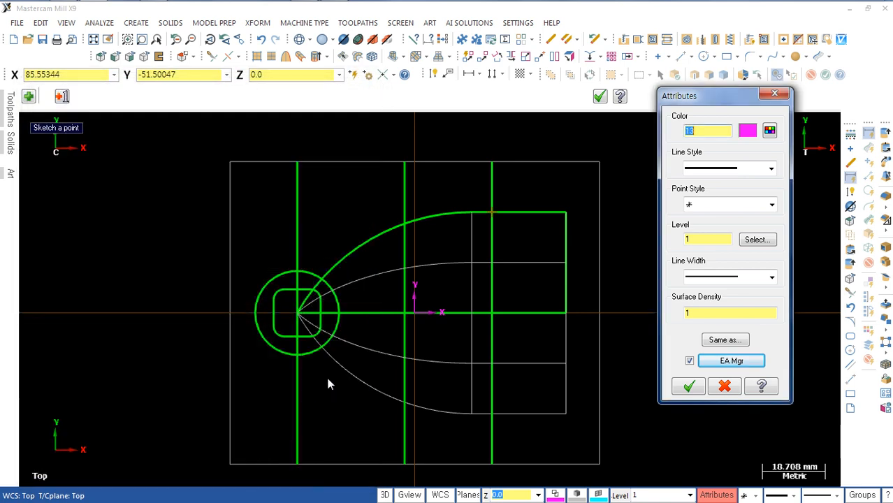
{"action": "left_click", "coordinate": [720, 361]}
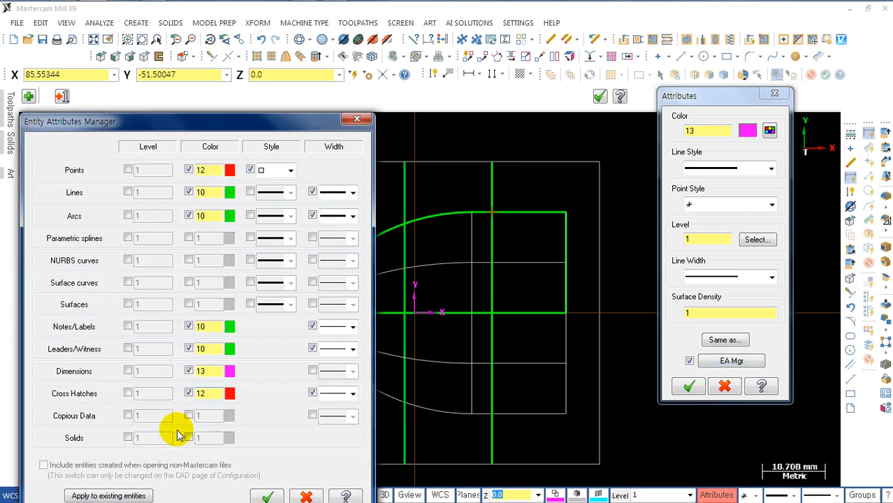
{"action": "left_click", "coordinate": [89, 495]}
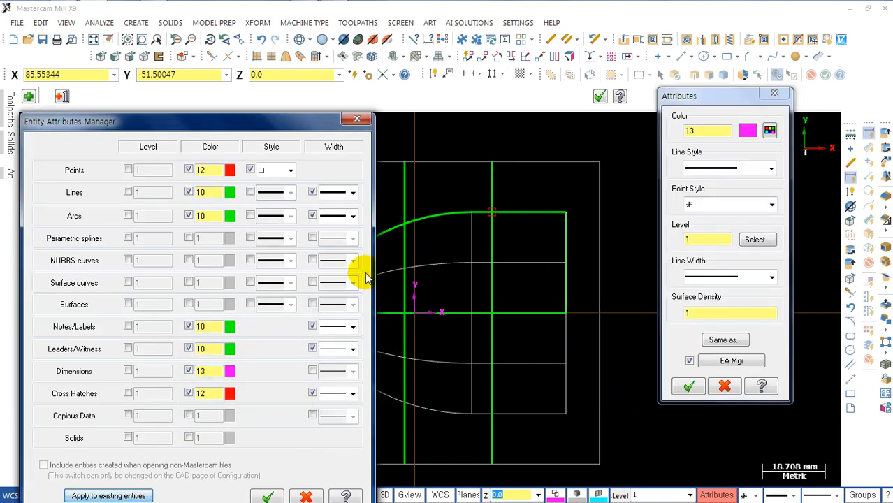
{"action": "left_click", "coordinate": [688, 387]}
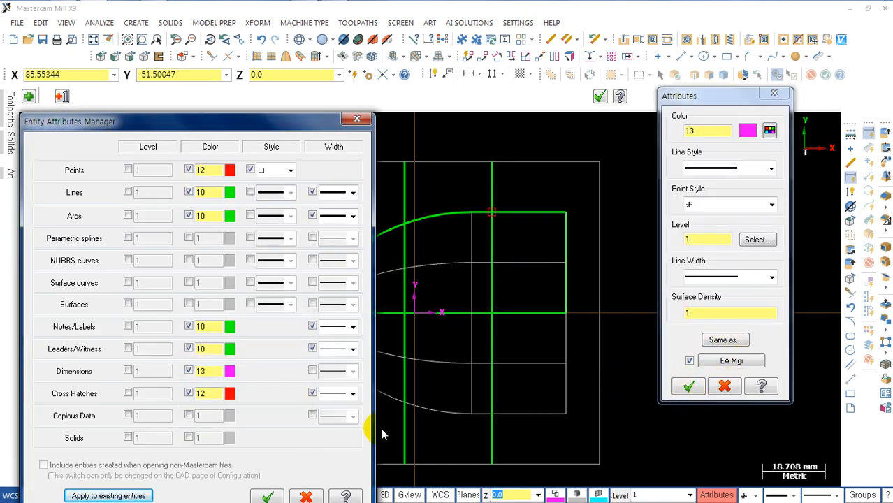
{"action": "left_click", "coordinate": [266, 496]}
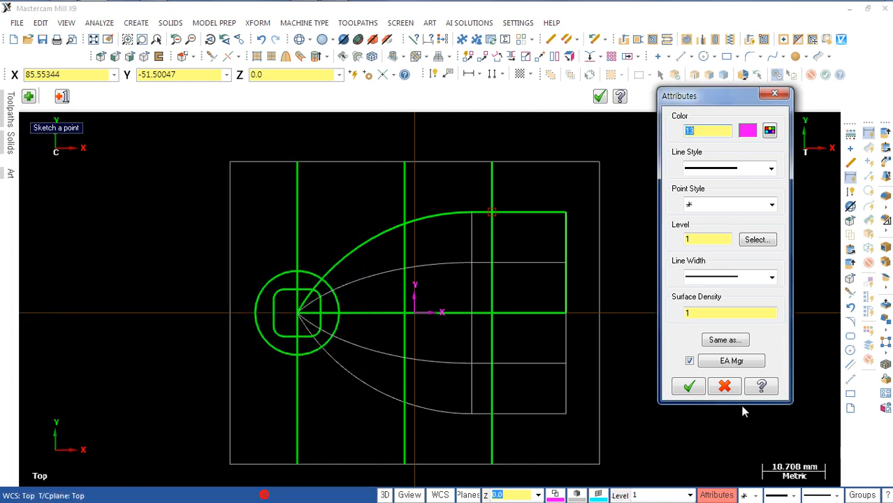
{"action": "left_click", "coordinate": [689, 386]}
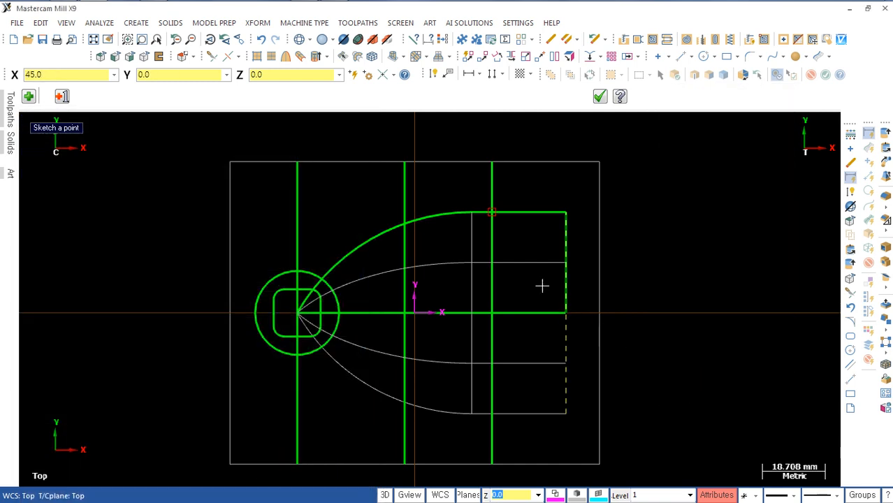
Step: Create a 10 mm radius solid sphere swept 0 to 180 degrees about the X axis, based on the new point, and shade the model
{"action": "scroll", "coordinate": [540, 285], "scroll_direction": "up", "scroll_amount": 2}
{"action": "scroll", "coordinate": [514, 231], "scroll_direction": "down", "scroll_amount": 3}
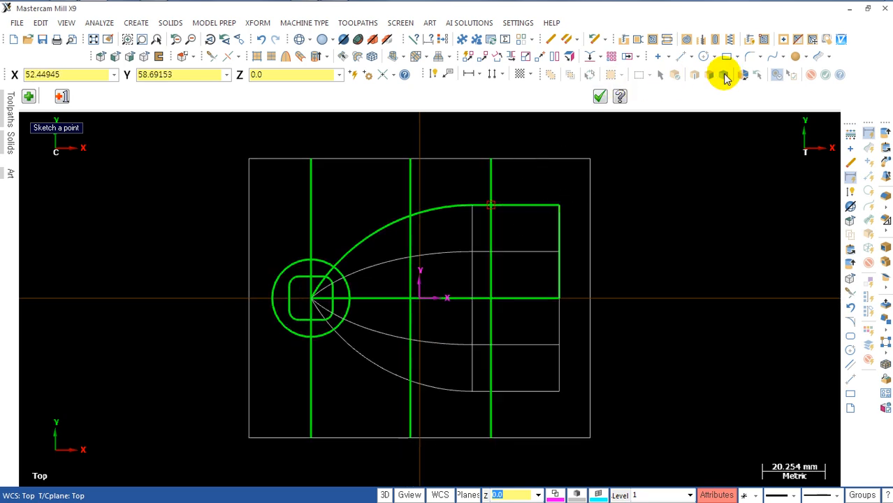
{"action": "key", "text": "alt+7"}
{"action": "middle_click_drag", "start_coordinate": [660, 232], "coordinate": [639, 244]}
{"action": "left_click", "coordinate": [794, 56]}
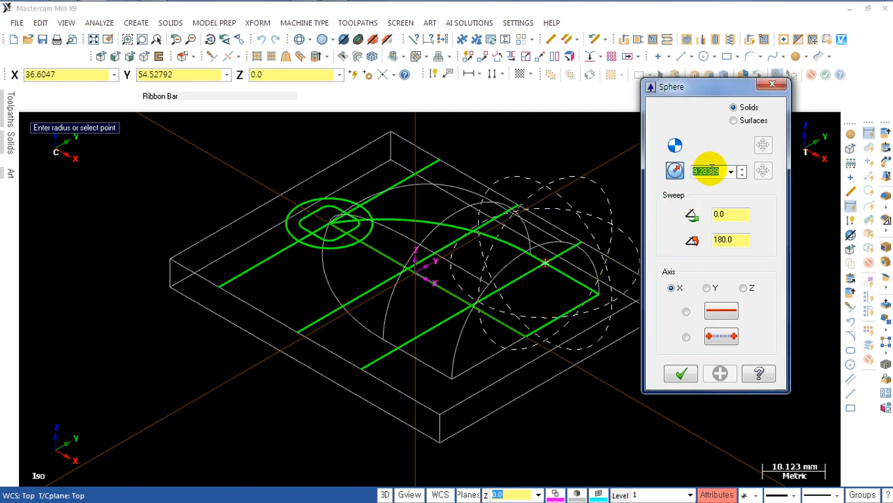
{"action": "key", "text": "Return"}
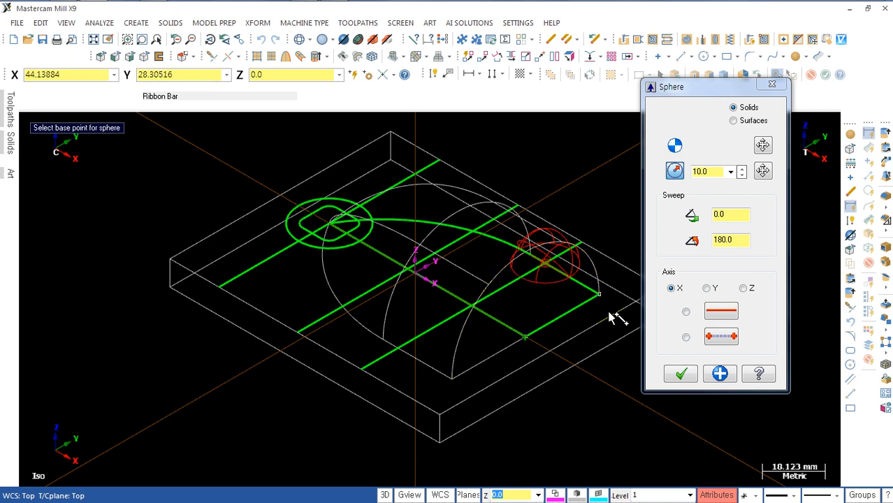
{"action": "left_click", "coordinate": [679, 377]}
{"action": "left_click", "coordinate": [679, 377]}
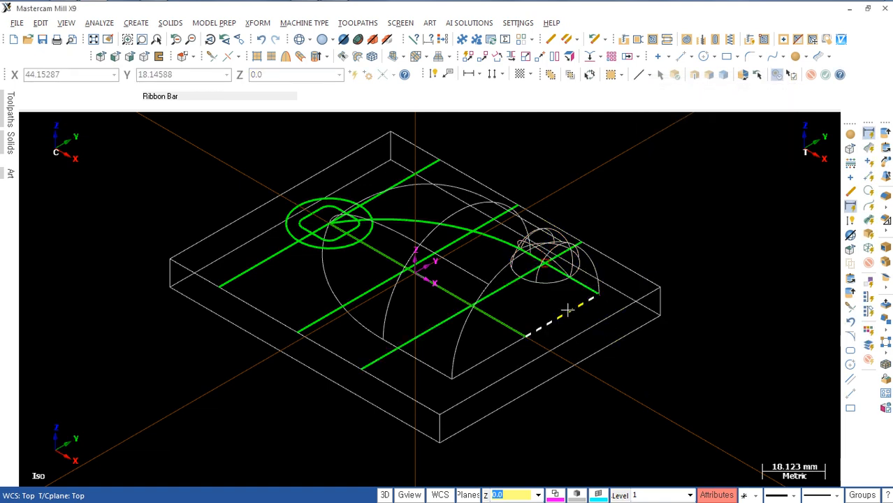
{"action": "key", "text": "alt+s"}
{"action": "mouse_move", "coordinate": [628, 313]}
{"action": "middle_mouse_down"}
{"action": "mouse_move", "coordinate": [598, 319]}
{"action": "mouse_move", "coordinate": [564, 230]}
{"action": "middle_mouse_up"}
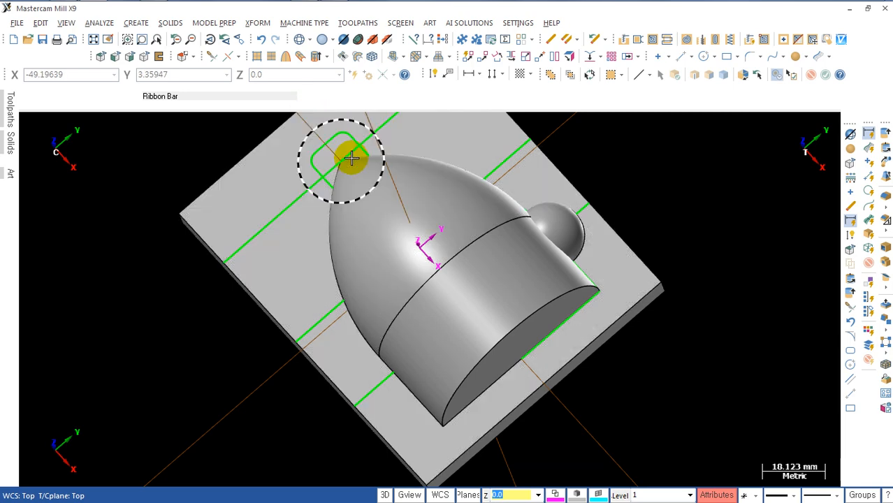
Step: Display the model in wireframe and mirror a copy of the half sphere about the profile's central horizontal line
{"action": "middle_click_drag", "start_coordinate": [338, 149], "coordinate": [594, 318]}
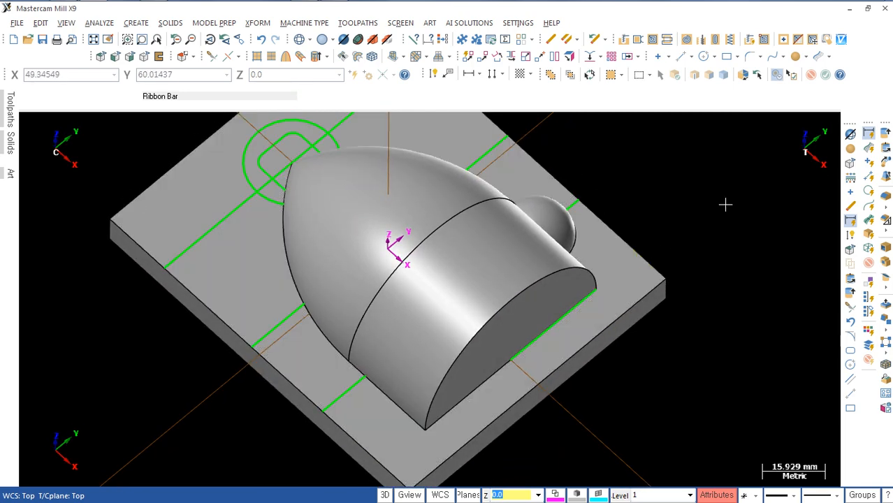
{"action": "key", "text": "alt+s"}
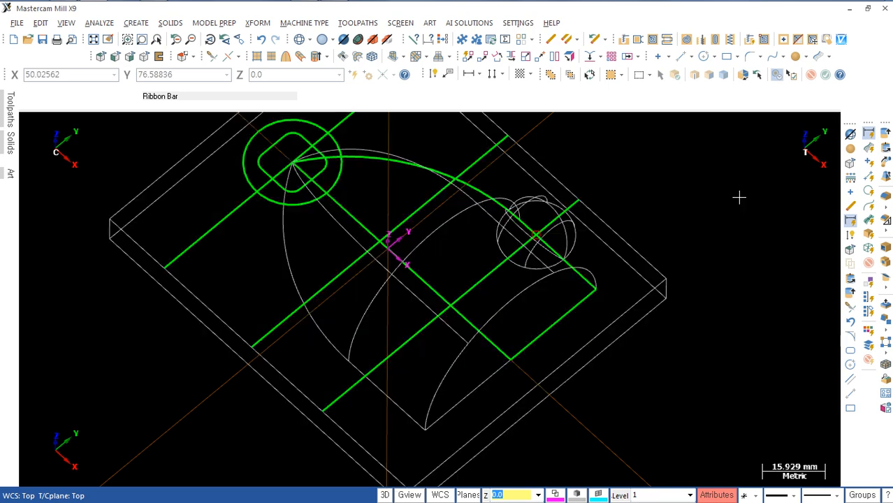
{"action": "mouse_move", "coordinate": [701, 232]}
{"action": "middle_mouse_down"}
{"action": "mouse_move", "coordinate": [671, 192]}
{"action": "mouse_move", "coordinate": [676, 209]}
{"action": "middle_mouse_up"}
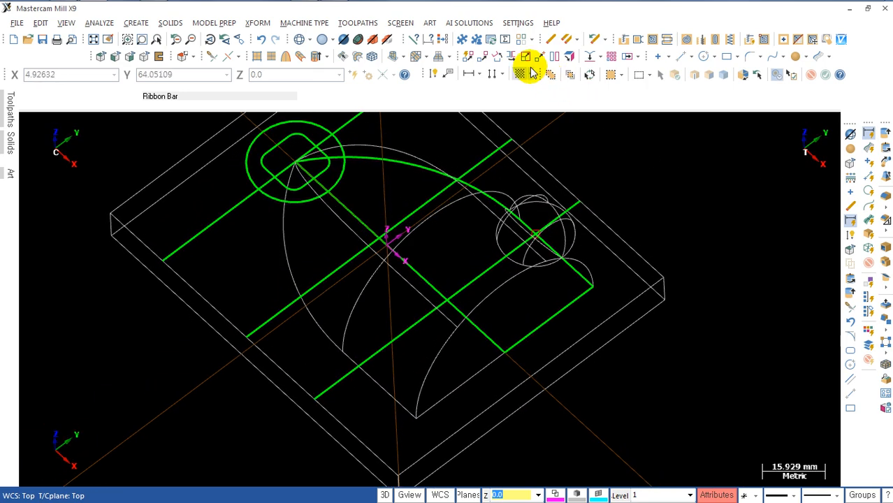
{"action": "left_click", "coordinate": [510, 57]}
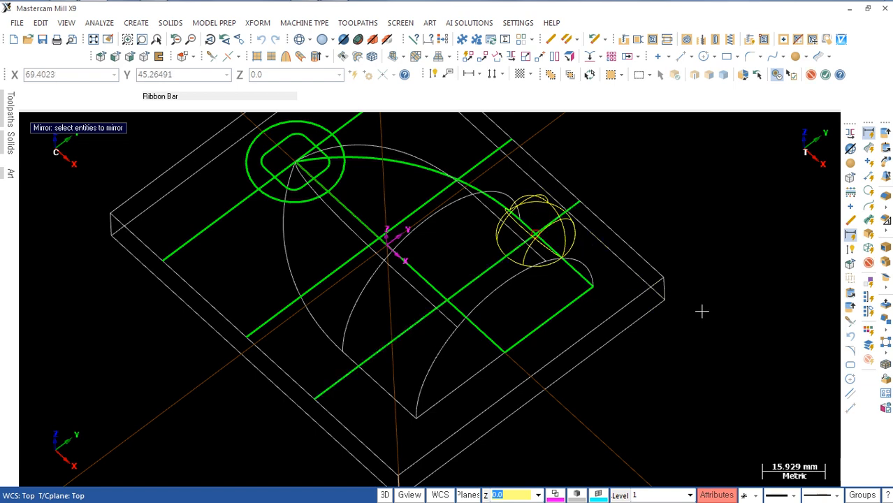
{"action": "key", "text": "Return"}
{"action": "left_click", "coordinate": [659, 204]}
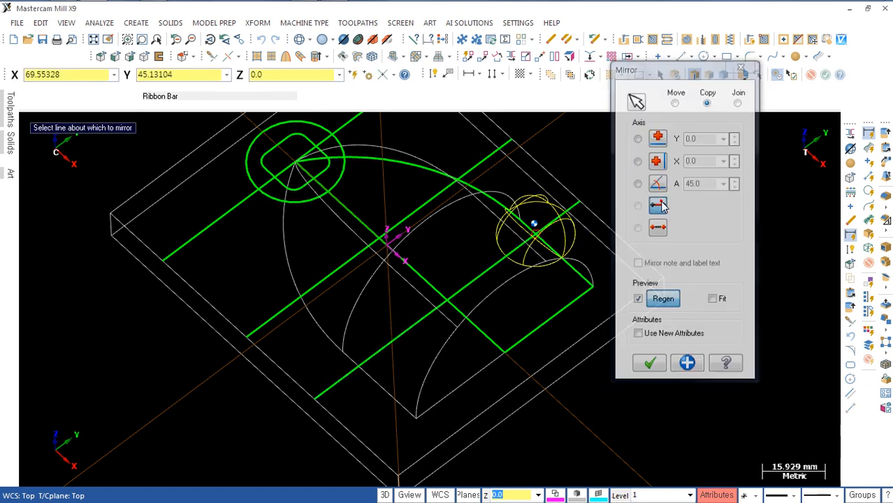
{"action": "left_click", "coordinate": [422, 277]}
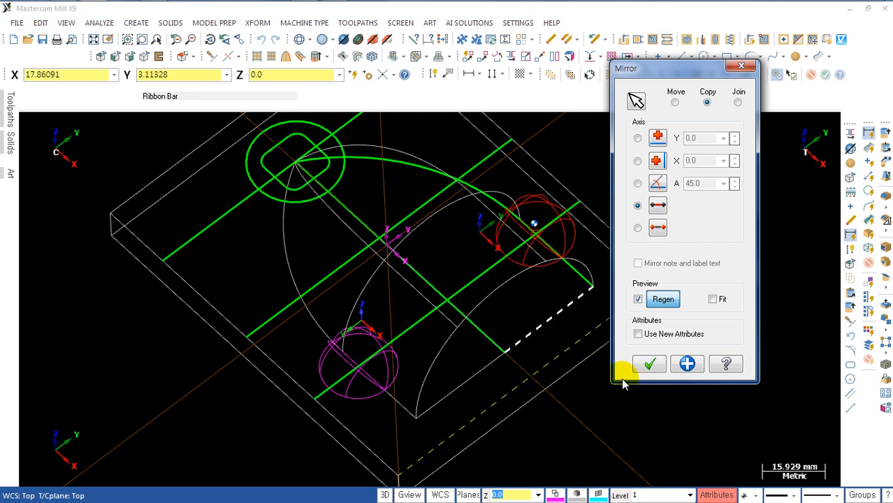
{"action": "left_click", "coordinate": [650, 364]}
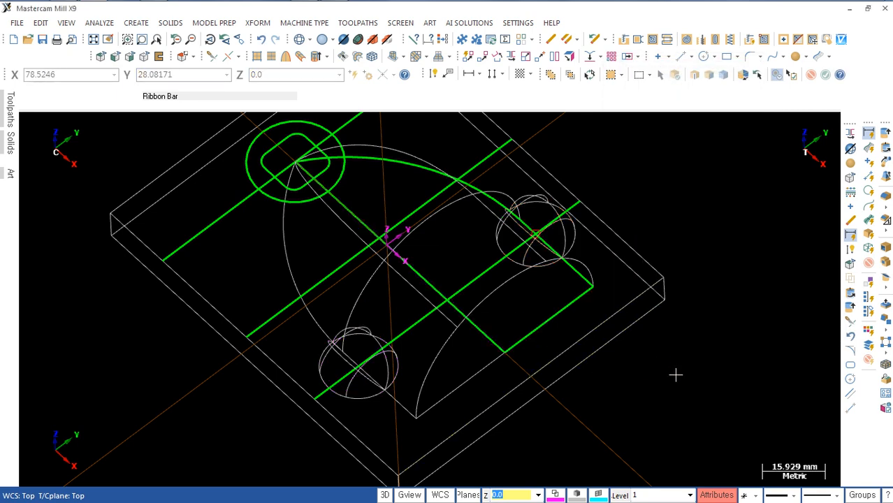
{"action": "mouse_move", "coordinate": [600, 416]}
{"action": "middle_mouse_down"}
{"action": "mouse_move", "coordinate": [678, 360]}
{"action": "mouse_move", "coordinate": [701, 397]}
{"action": "mouse_move", "coordinate": [633, 378]}
{"action": "mouse_move", "coordinate": [636, 389]}
{"action": "mouse_move", "coordinate": [625, 385]}
{"action": "middle_mouse_up"}
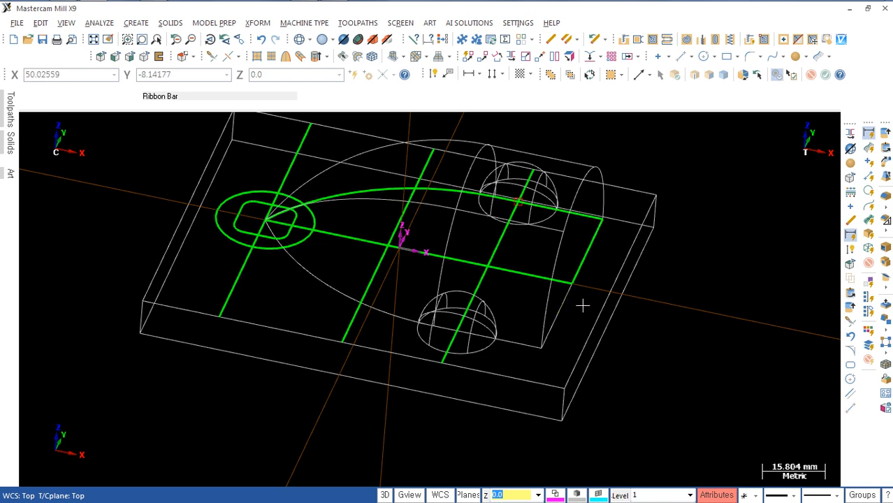
Step: In the top view, create an obround 66 mm wide (26+40) and 40 mm high, placed freely outside the base beside the small circle
{"action": "key", "text": "alt+1"}
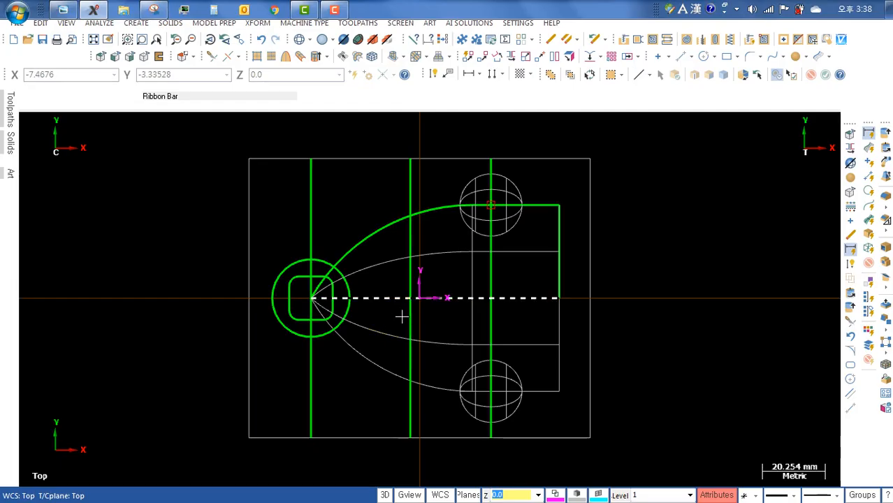
{"action": "mouse_move", "coordinate": [464, 300]}
{"action": "middle_mouse_down"}
{"action": "mouse_move", "coordinate": [413, 313]}
{"action": "mouse_move", "coordinate": [465, 346]}
{"action": "mouse_move", "coordinate": [453, 306]}
{"action": "middle_mouse_up"}
{"action": "scroll", "coordinate": [415, 313], "scroll_direction": "up", "scroll_amount": 2}
{"action": "scroll", "coordinate": [427, 311], "scroll_direction": "down", "scroll_amount": 3}
{"action": "scroll", "coordinate": [465, 344], "scroll_direction": "down", "scroll_amount": 1}
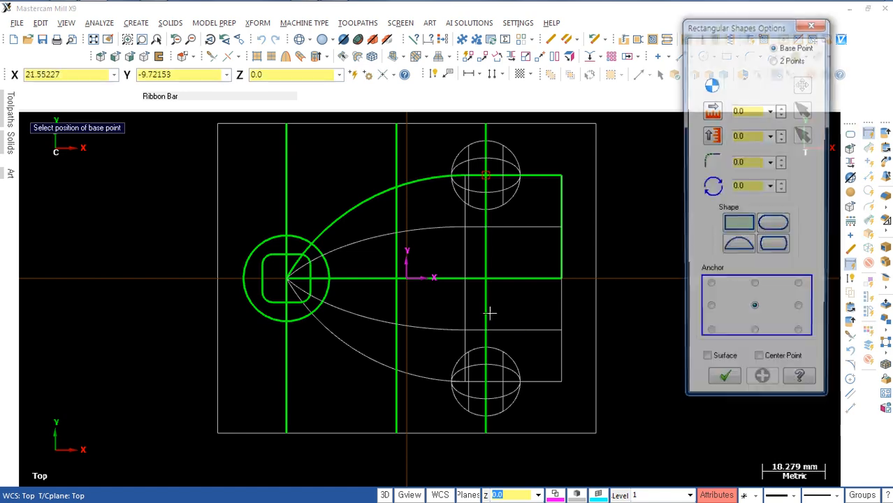
{"action": "left_click", "coordinate": [750, 110]}
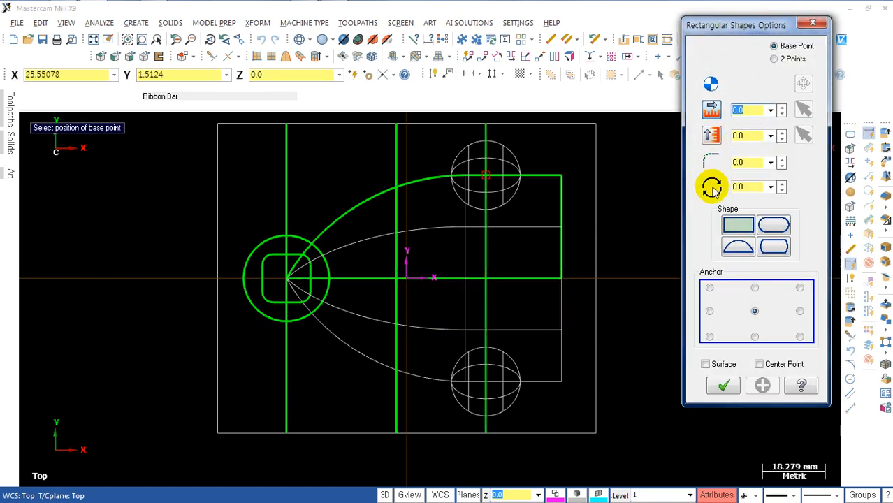
{"action": "type", "text": "26"}
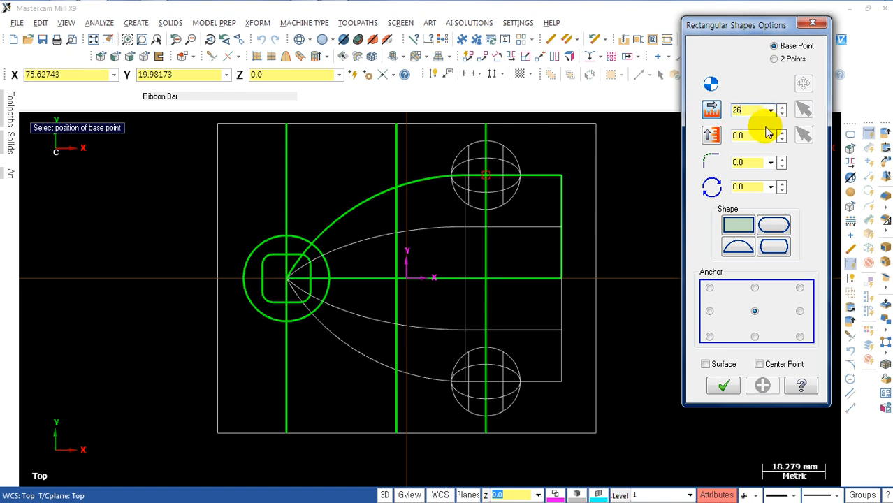
{"action": "type", "text": "+"}
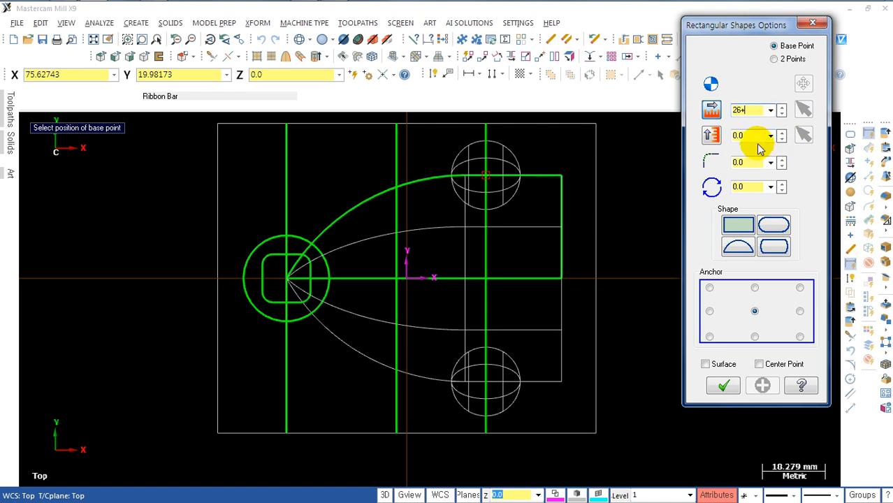
{"action": "type", "text": "40"}
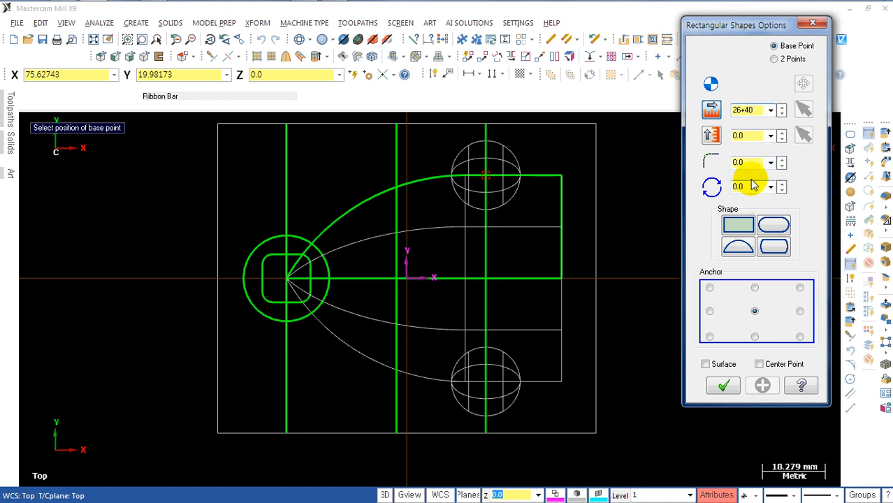
{"action": "left_click", "coordinate": [748, 136]}
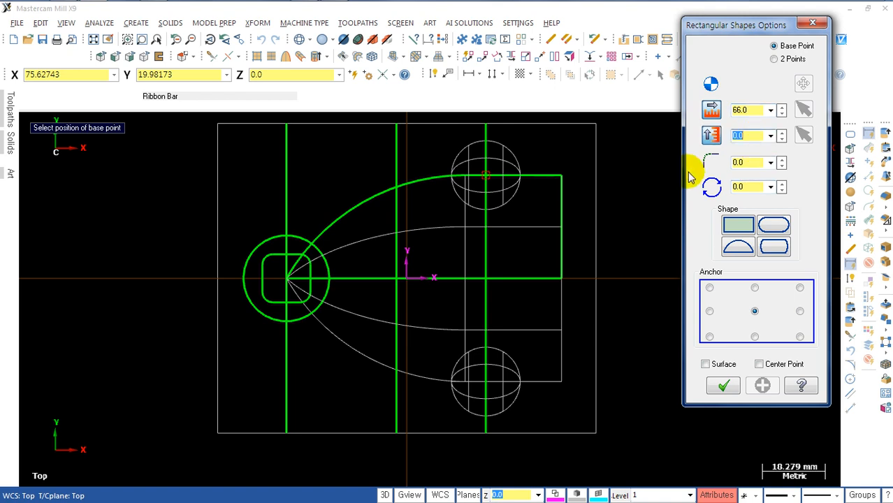
{"action": "left_click", "coordinate": [774, 225]}
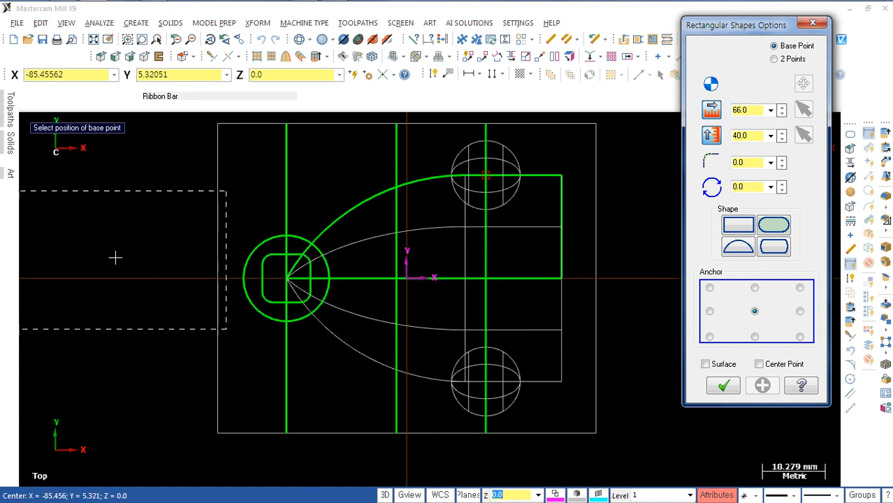
{"action": "left_click", "coordinate": [88, 298]}
{"action": "scroll", "coordinate": [183, 363], "scroll_direction": "down", "scroll_amount": 1}
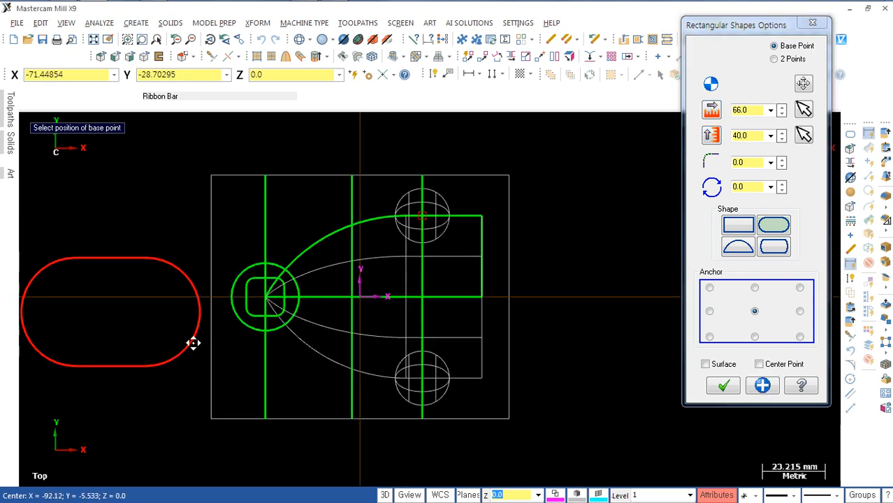
{"action": "middle_click_drag", "start_coordinate": [194, 343], "coordinate": [219, 326]}
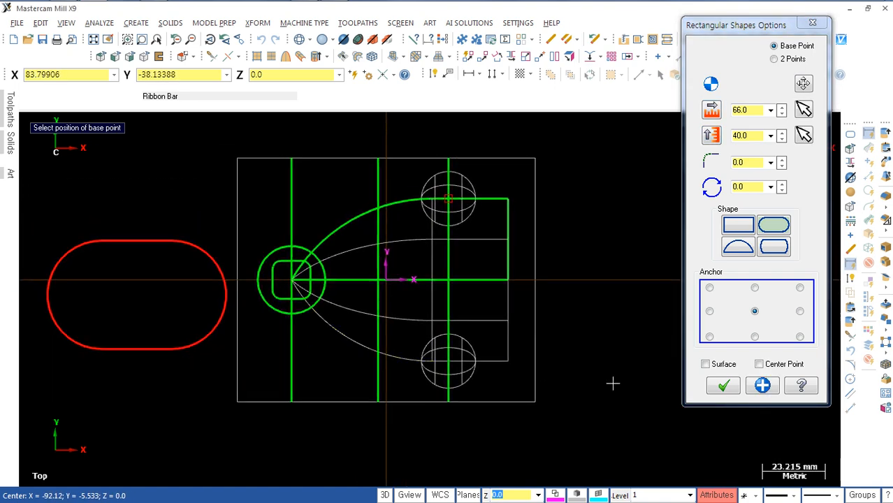
{"action": "scroll", "coordinate": [612, 383], "scroll_direction": "up", "scroll_amount": 1}
{"action": "key", "text": "Return"}
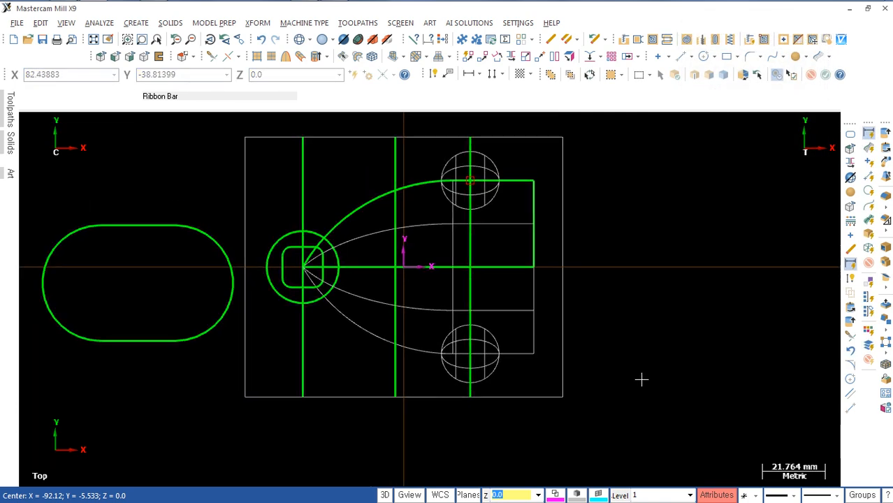
Step: Create two parallel lines offset 20 mm and 6 mm from the vertical line through the spheres, towards the profile's end line
{"action": "left_click", "coordinate": [470, 255]}
{"action": "left_click", "coordinate": [517, 245]}
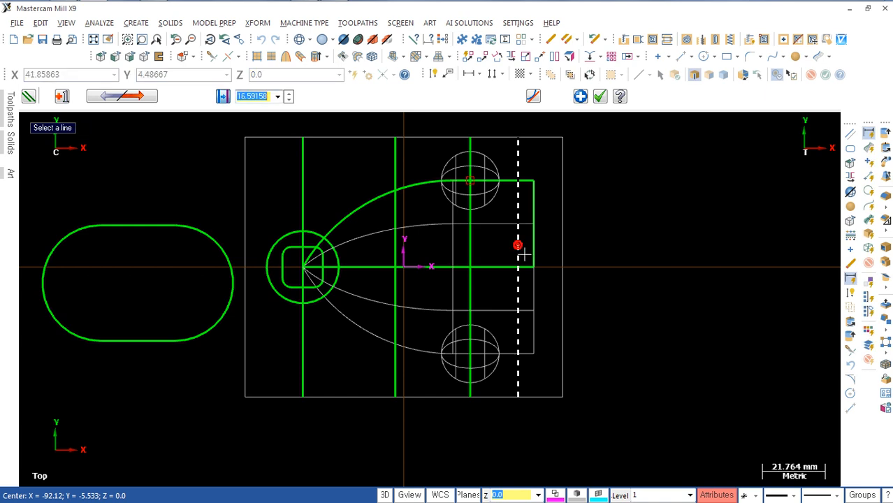
{"action": "type", "text": "20"}
{"action": "key", "text": "Return"}
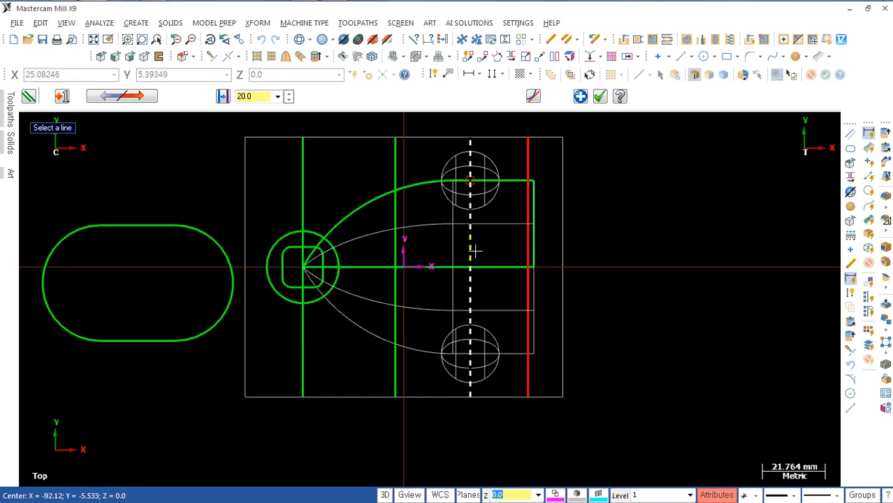
{"action": "left_click", "coordinate": [473, 248]}
{"action": "left_click", "coordinate": [499, 255]}
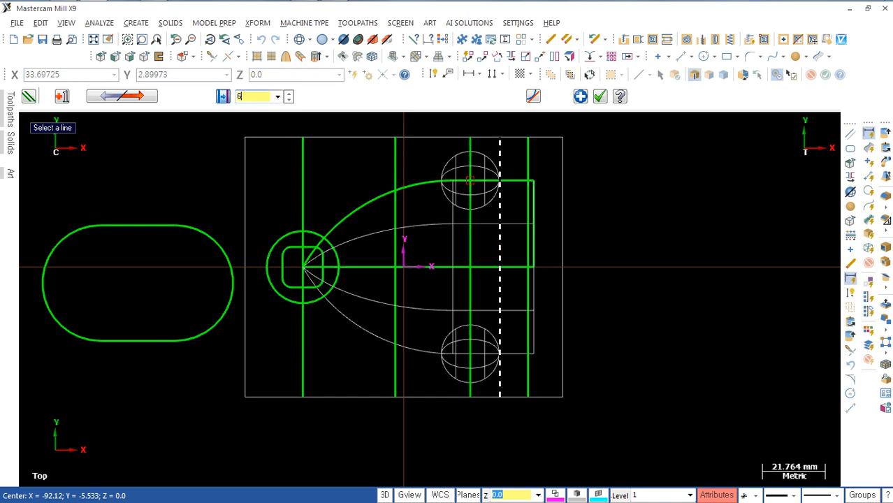
{"action": "key", "text": "Return"}
{"action": "scroll", "coordinate": [513, 293], "scroll_direction": "up", "scroll_amount": 3}
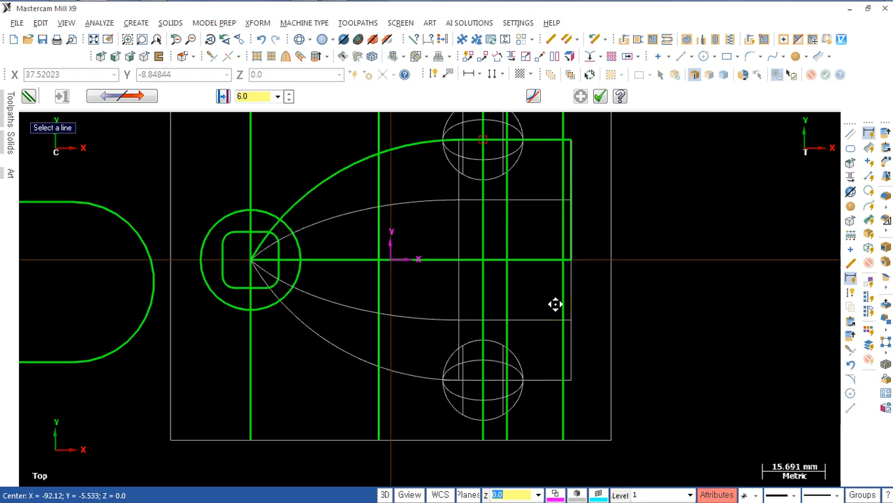
{"action": "scroll", "coordinate": [602, 307], "scroll_direction": "down", "scroll_amount": 1}
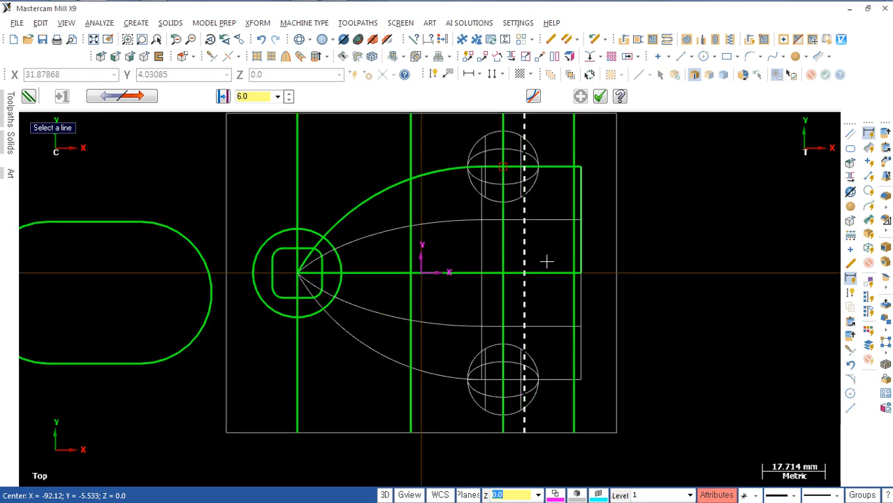
{"action": "scroll", "coordinate": [168, 279], "scroll_direction": "down", "scroll_amount": 2}
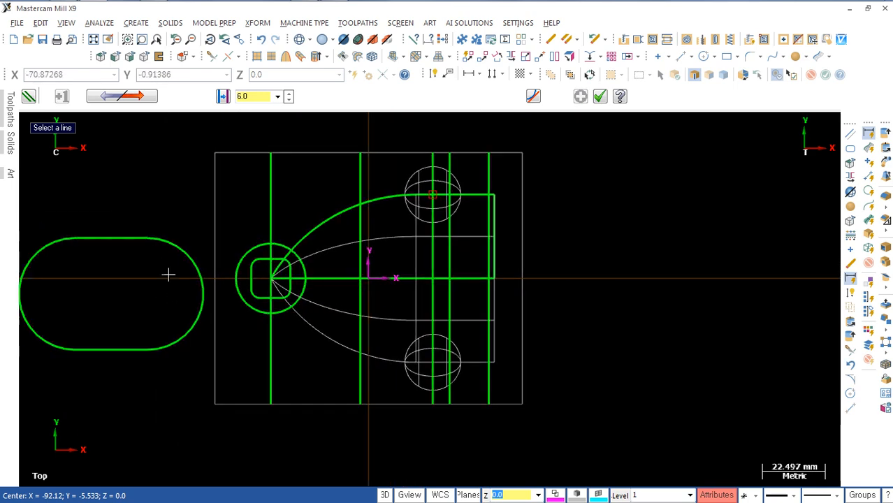
Step: Move the obround so its right arc's midpoint lands where the 20 mm offset line crosses the central horizontal line, at X43 Y0
{"action": "middle_click_drag", "start_coordinate": [141, 295], "coordinate": [220, 277]}
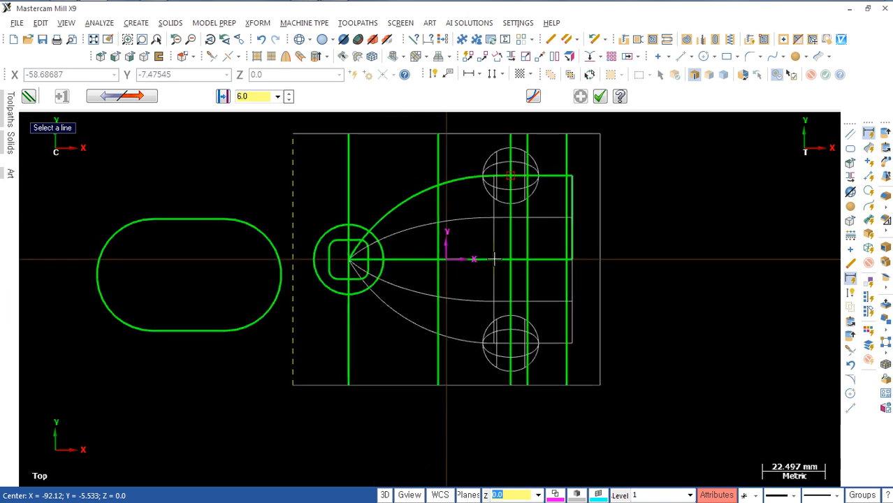
{"action": "left_click", "coordinate": [466, 56]}
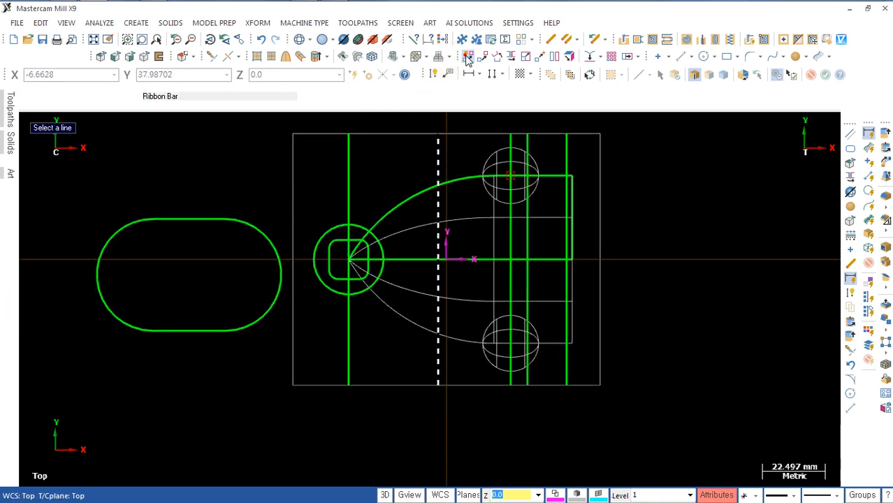
{"action": "left_click", "coordinate": [278, 258]}
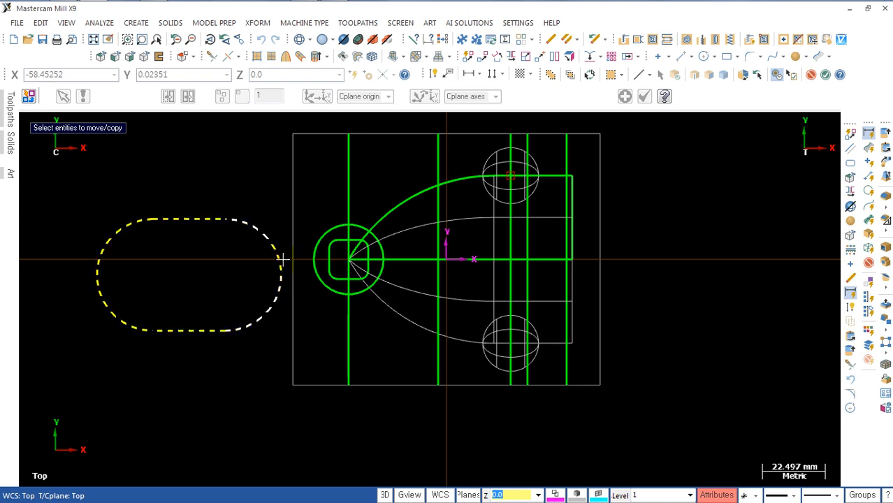
{"action": "key", "text": "Return"}
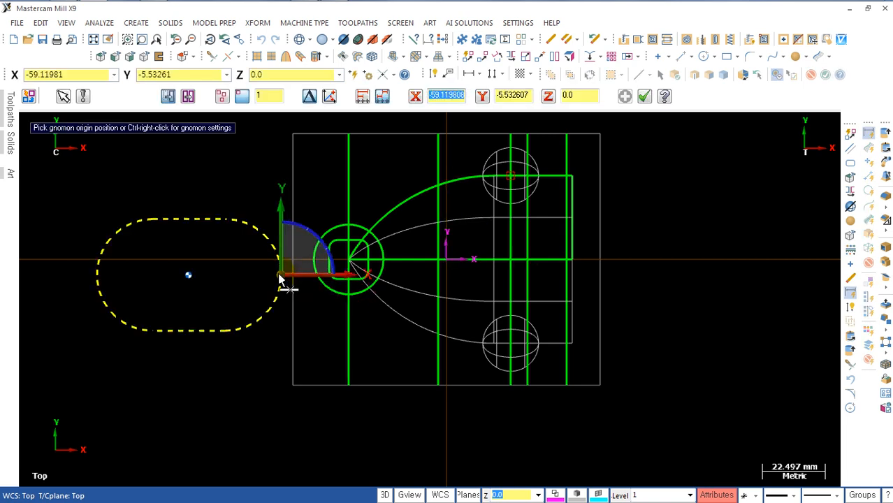
{"action": "left_click", "coordinate": [279, 276]}
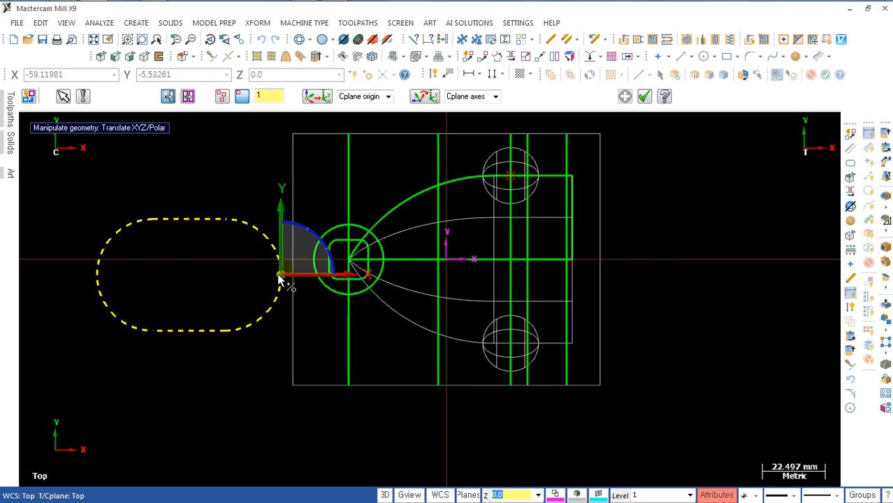
{"action": "left_click", "coordinate": [279, 276]}
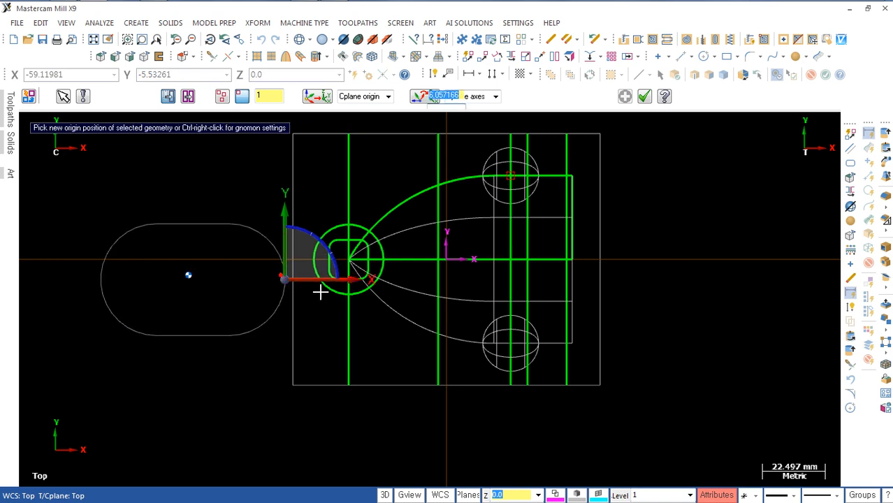
{"action": "left_click", "coordinate": [565, 260]}
{"action": "key", "text": "Return"}
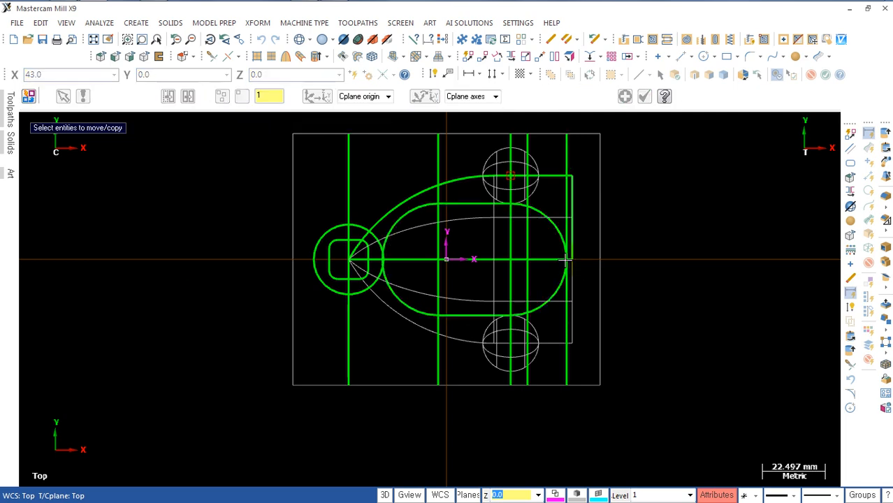
Step: Delete the obround's arc nearest the small circle, keeping its two straight edges and the opposite arc
{"action": "scroll", "coordinate": [625, 276], "scroll_direction": "up", "scroll_amount": 4}
{"action": "scroll", "coordinate": [632, 300], "scroll_direction": "down", "scroll_amount": 3}
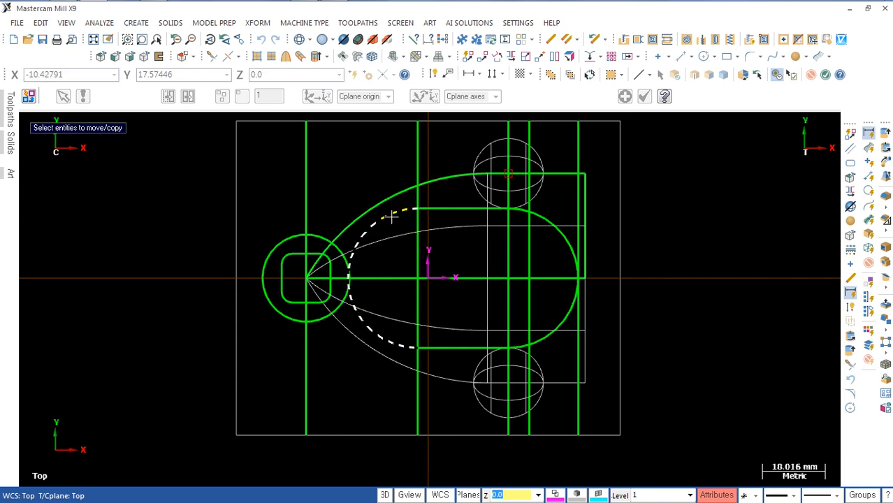
{"action": "key", "text": "Escape"}
{"action": "scroll", "coordinate": [450, 267], "scroll_direction": "up", "scroll_amount": 3}
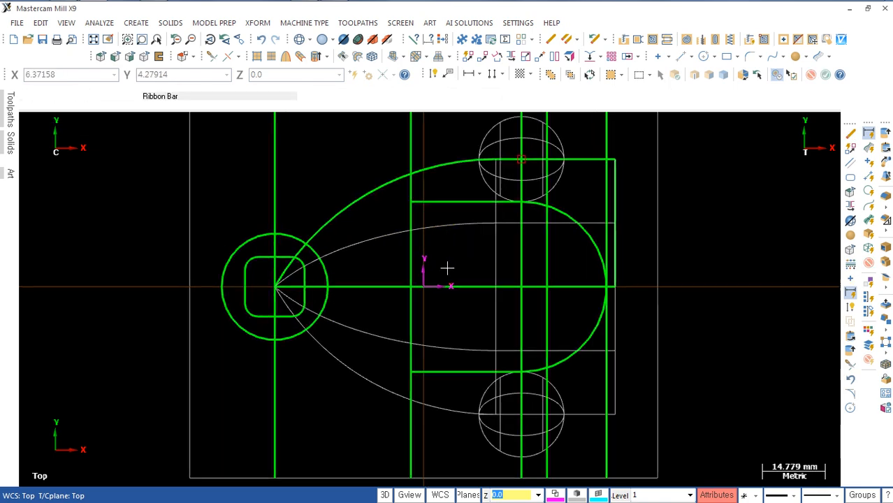
{"action": "middle_click_drag", "start_coordinate": [464, 290], "coordinate": [435, 270]}
{"action": "scroll", "coordinate": [475, 293], "scroll_direction": "up", "scroll_amount": 4}
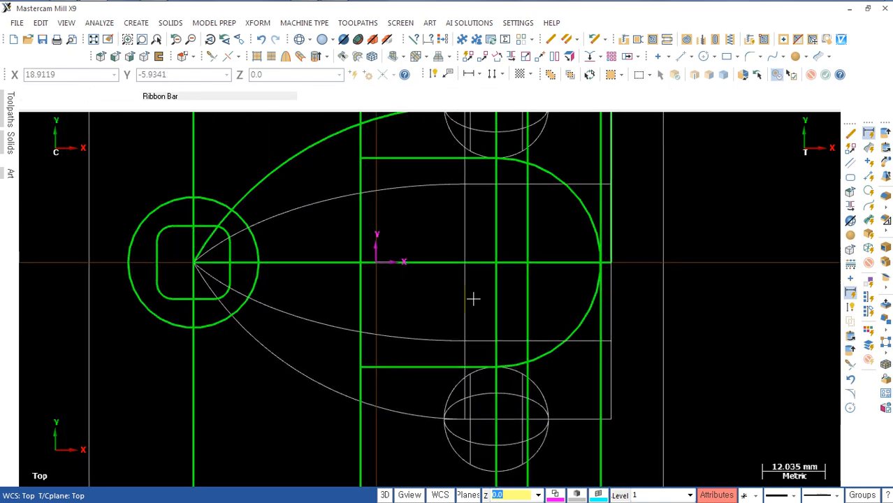
Step: Create an obround 38 mm wide (26+12) and 12 mm high, anchored at its right midpoint on the 6 mm offset line at X29 Y0
{"action": "scroll", "coordinate": [472, 296], "scroll_direction": "down", "scroll_amount": 2}
{"action": "mouse_move", "coordinate": [470, 293]}
{"action": "middle_mouse_down"}
{"action": "mouse_move", "coordinate": [462, 271]}
{"action": "mouse_move", "coordinate": [454, 290]}
{"action": "middle_mouse_up"}
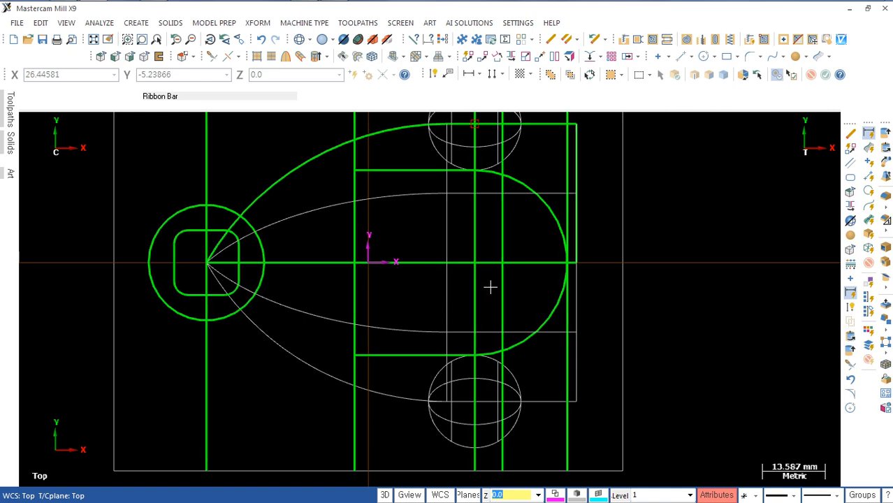
{"action": "key", "text": "r"}
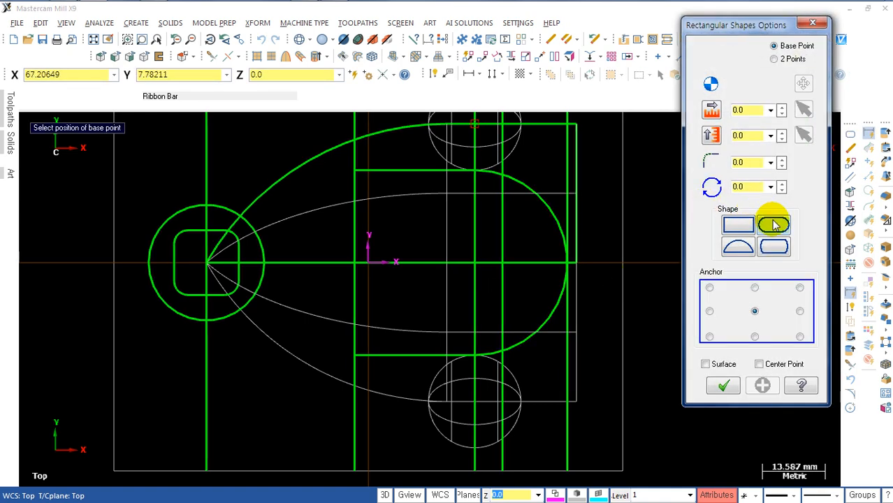
{"action": "left_click", "coordinate": [741, 110]}
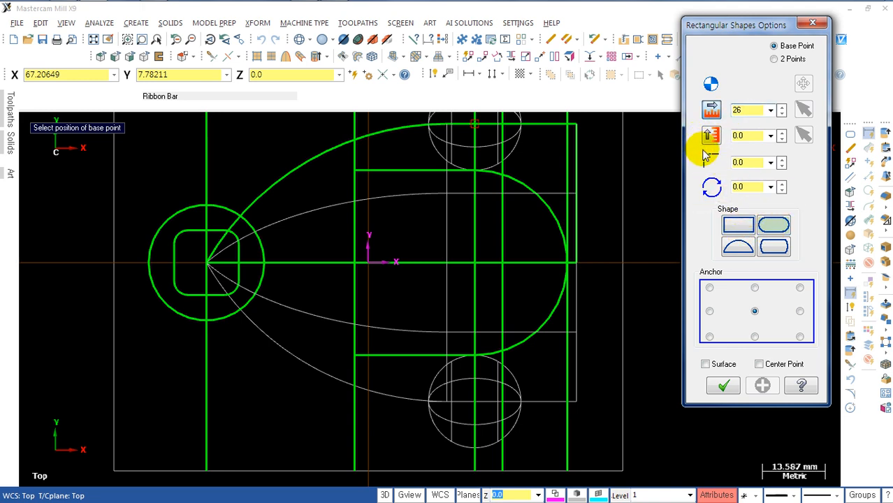
{"action": "type", "text": "26+12"}
{"action": "left_click", "coordinate": [750, 136]}
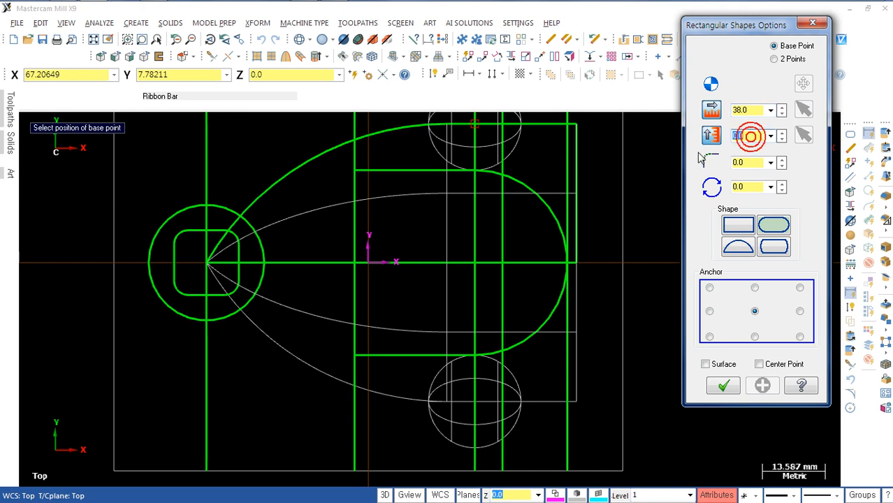
{"action": "left_click", "coordinate": [799, 311]}
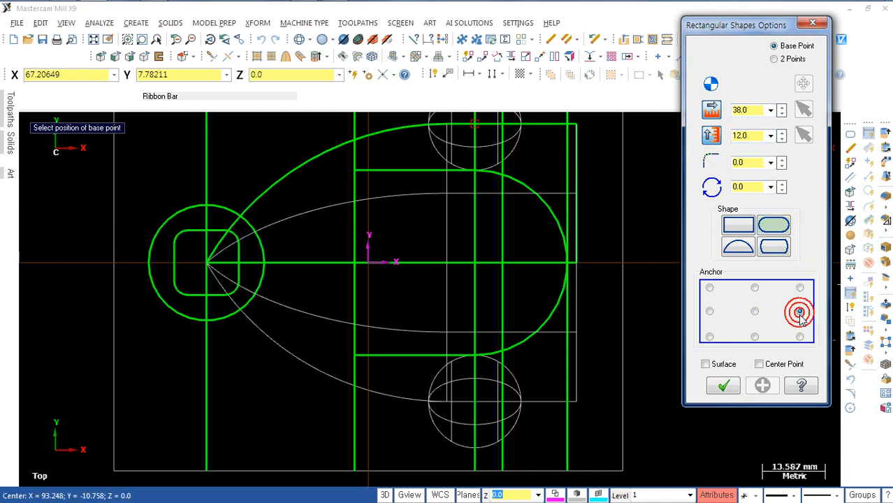
{"action": "left_click", "coordinate": [500, 262]}
{"action": "scroll", "coordinate": [534, 291], "scroll_direction": "up", "scroll_amount": 3}
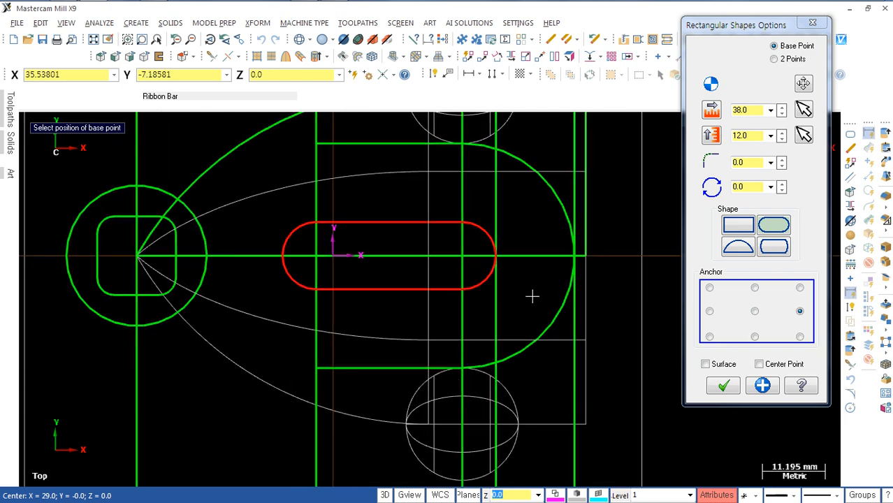
{"action": "scroll", "coordinate": [532, 297], "scroll_direction": "down", "scroll_amount": 2}
{"action": "middle_click_drag", "start_coordinate": [531, 306], "coordinate": [507, 373]}
{"action": "scroll", "coordinate": [518, 339], "scroll_direction": "down", "scroll_amount": 3}
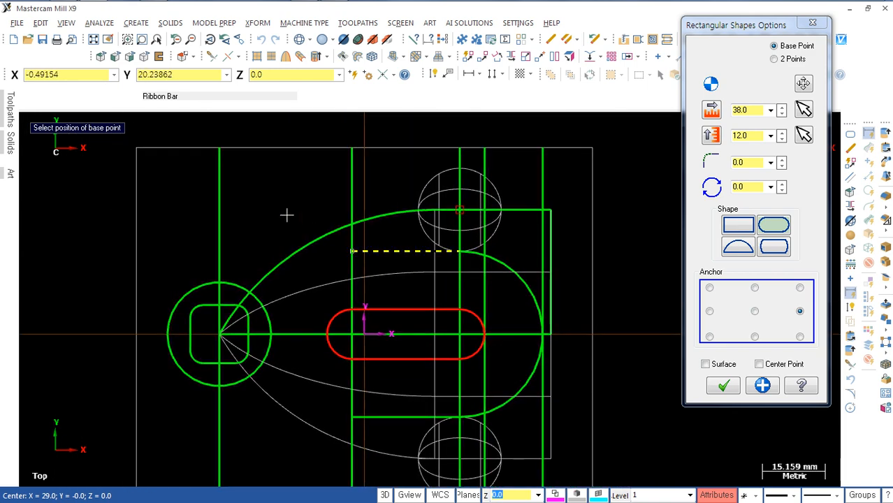
{"action": "left_click", "coordinate": [721, 385]}
Step: Delete the five vertical construction lines crossing the small circle, the spheres and the obround profiles
{"action": "left_click", "coordinate": [221, 185]}
{"action": "left_click", "coordinate": [352, 167]}
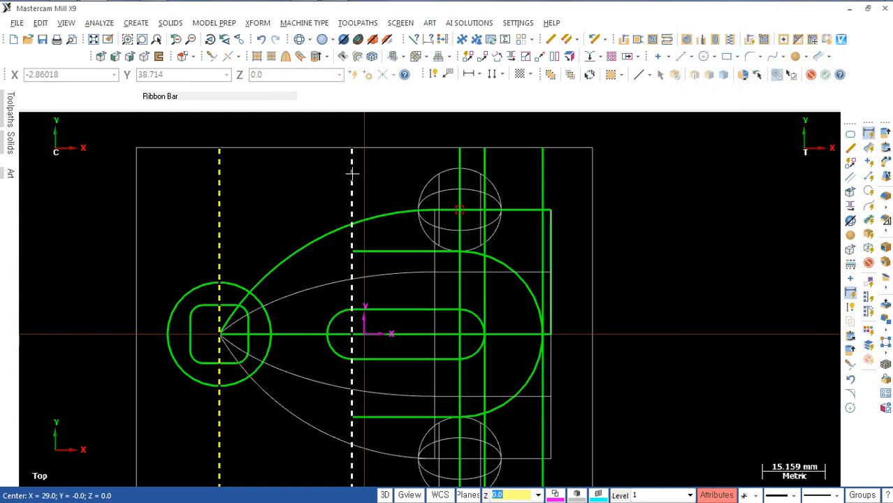
{"action": "left_click", "coordinate": [460, 161]}
{"action": "left_click", "coordinate": [484, 158]}
{"action": "left_click", "coordinate": [542, 160]}
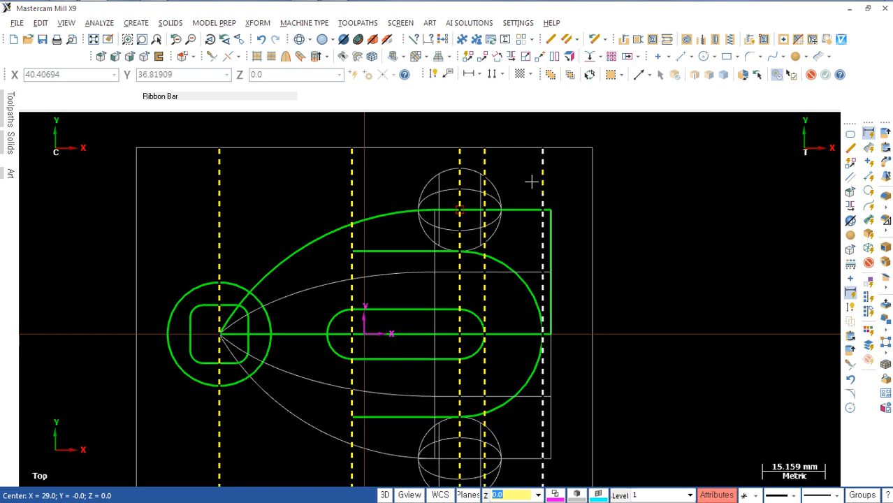
{"action": "key", "text": "Delete"}
Step: Inspect the remaining wireframe and compare its front view with Section A-A in the reference drawing
{"action": "scroll", "coordinate": [570, 299], "scroll_direction": "down", "scroll_amount": 1}
{"action": "middle_click_drag", "start_coordinate": [570, 299], "coordinate": [561, 246]}
{"action": "scroll", "coordinate": [545, 257], "scroll_direction": "up", "scroll_amount": 1}
{"action": "middle_click_drag", "start_coordinate": [408, 298], "coordinate": [472, 280], "text": "shift"}
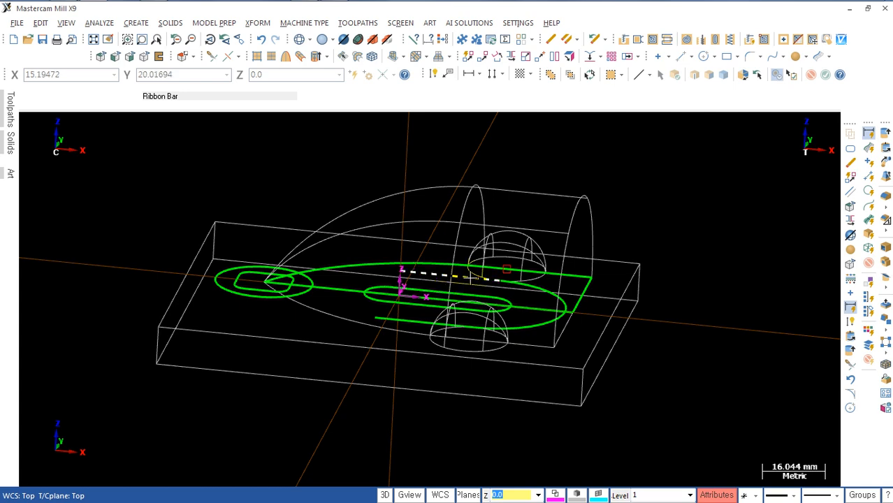
{"action": "key", "text": "alt+2"}
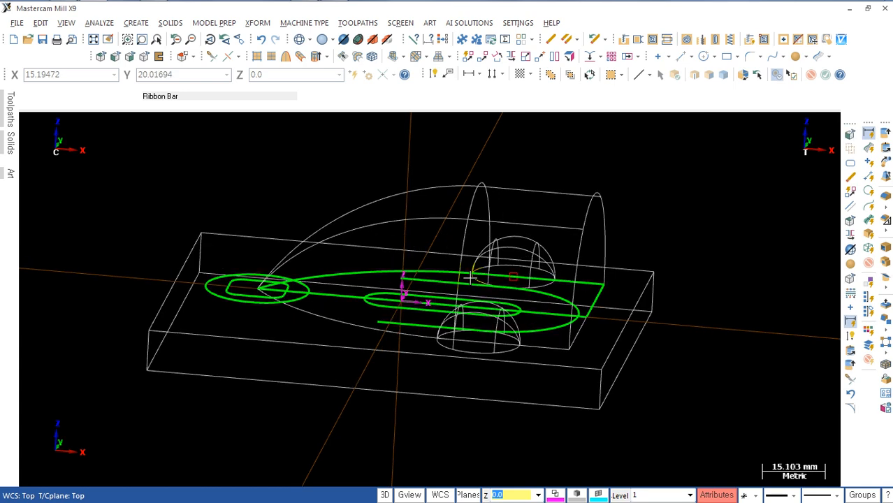
{"action": "scroll", "coordinate": [482, 301], "scroll_direction": "down", "scroll_amount": 5}
{"action": "middle_click_drag", "start_coordinate": [472, 293], "coordinate": [462, 272], "text": "shift"}
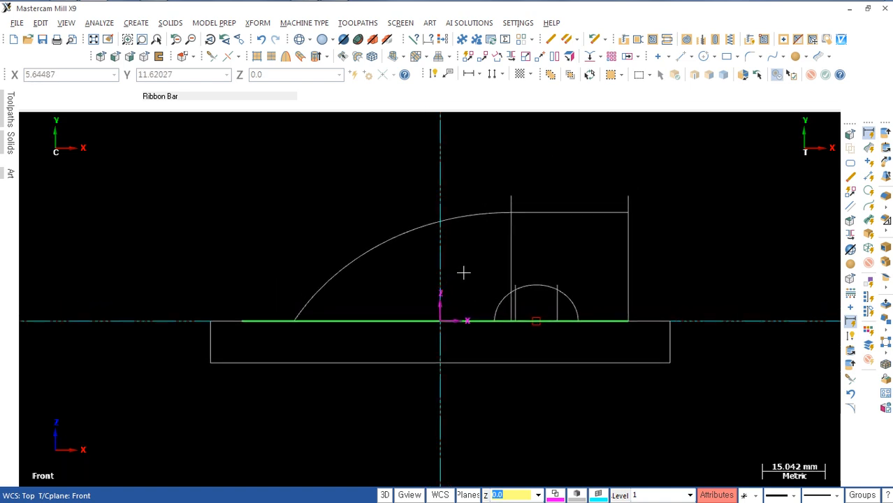
{"action": "key", "text": "alt+Tab"}
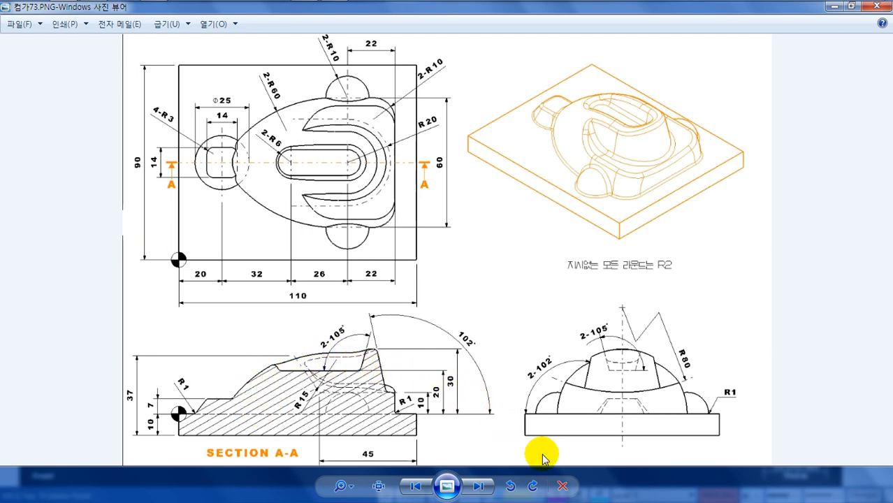
{"action": "key", "text": "alt+Tab"}
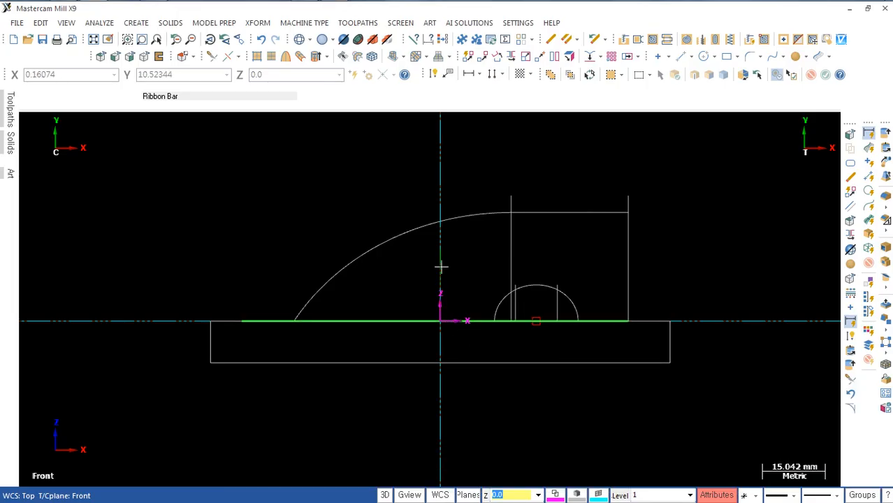
{"action": "scroll", "coordinate": [621, 250], "scroll_direction": "up", "scroll_amount": 1}
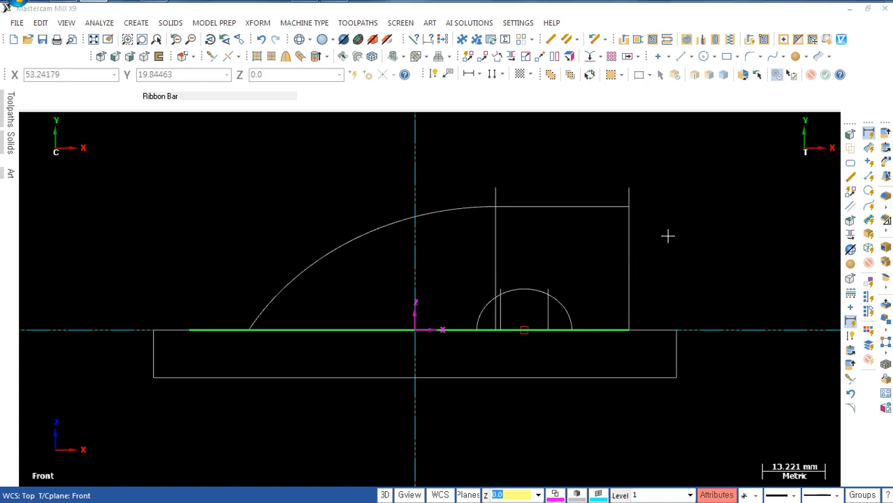
{"action": "key", "text": "alt+Tab"}
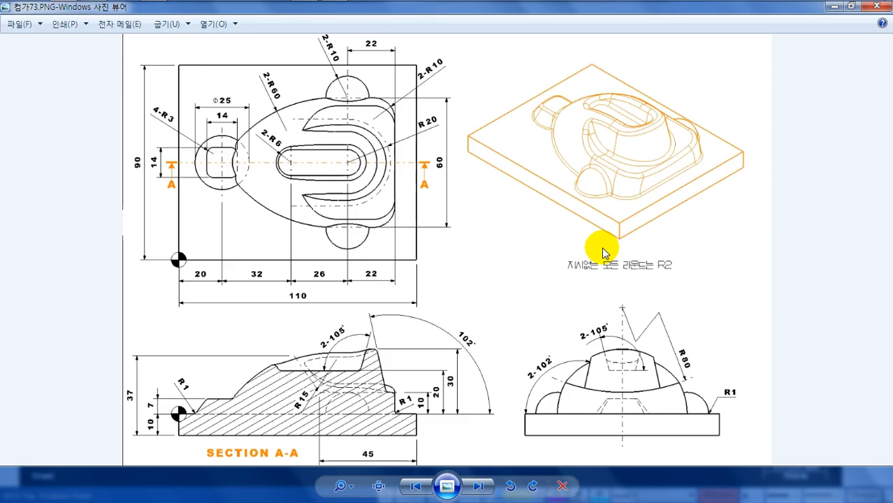
{"action": "key", "text": "alt+Tab"}
{"action": "scroll", "coordinate": [523, 277], "scroll_direction": "up", "scroll_amount": 2}
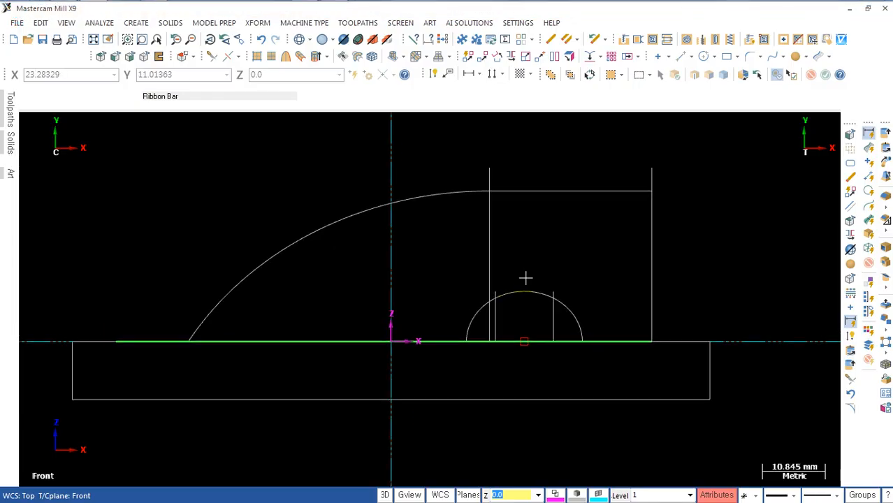
{"action": "key", "text": "alt+Tab"}
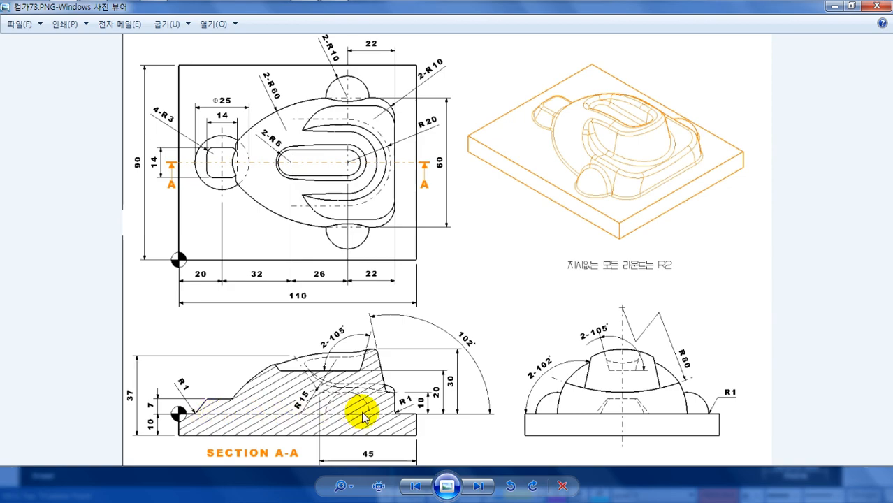
{"action": "key", "text": "alt+Tab"}
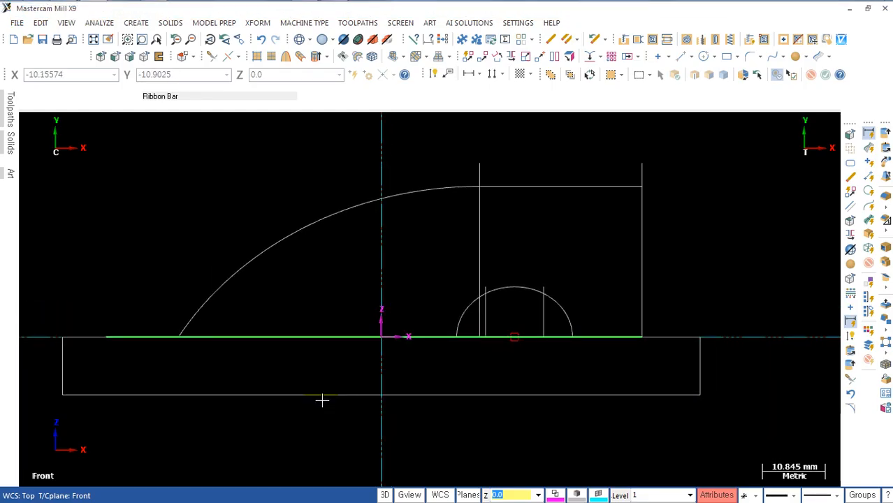
Step: Shade the model and create a front-view silhouette boundary from the dome's curved face and its adjoining straight face
{"action": "key", "text": "alt+s"}
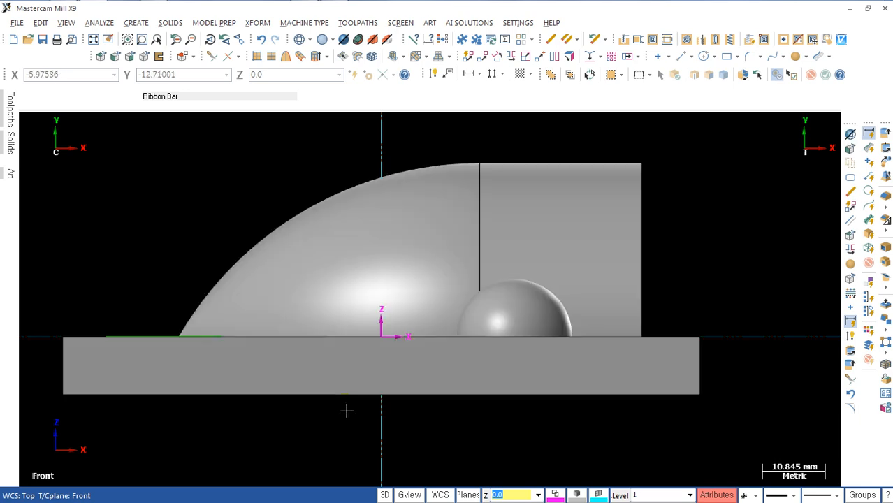
{"action": "scroll", "coordinate": [345, 411], "scroll_direction": "down", "scroll_amount": 2}
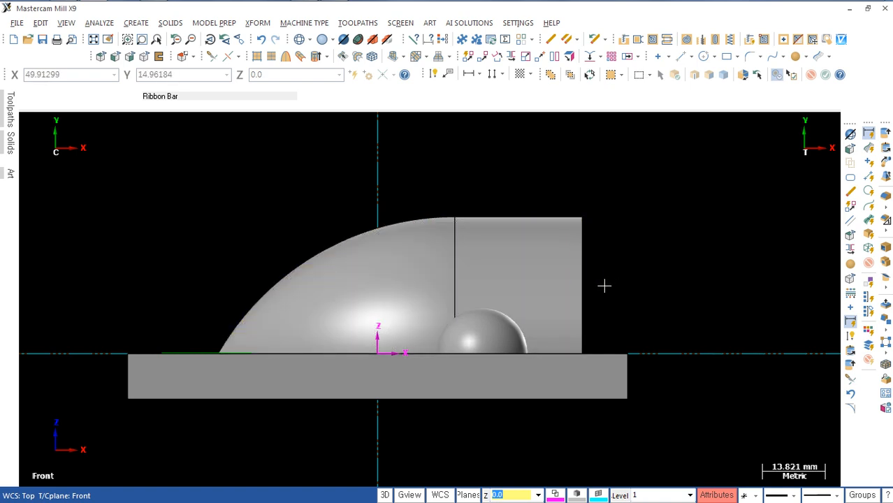
{"action": "scroll", "coordinate": [655, 276], "scroll_direction": "down", "scroll_amount": 3}
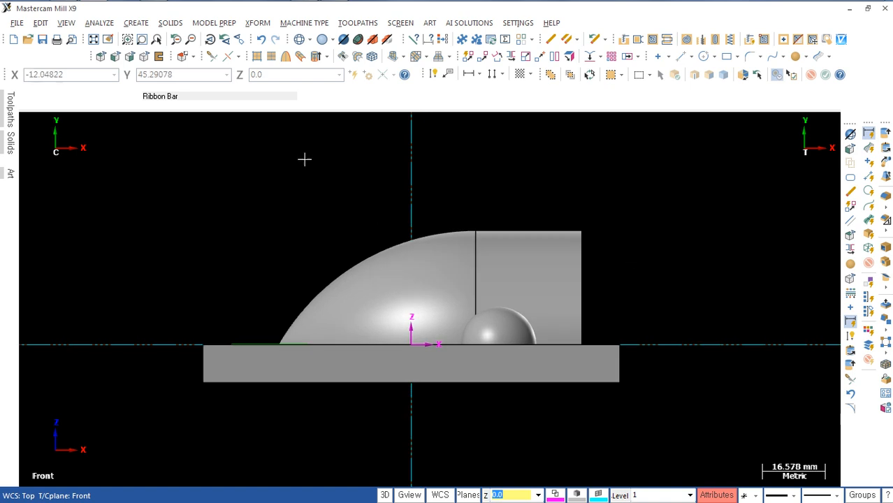
{"action": "left_click", "coordinate": [161, 59]}
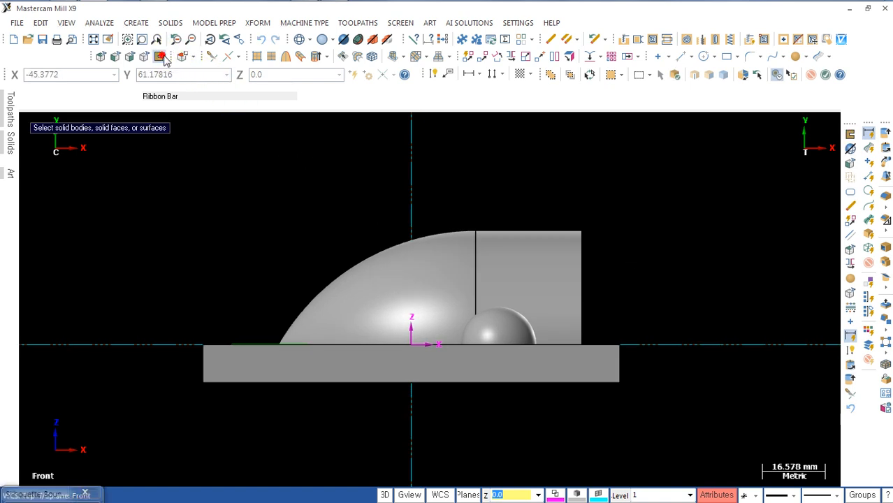
{"action": "left_click", "coordinate": [135, 23]}
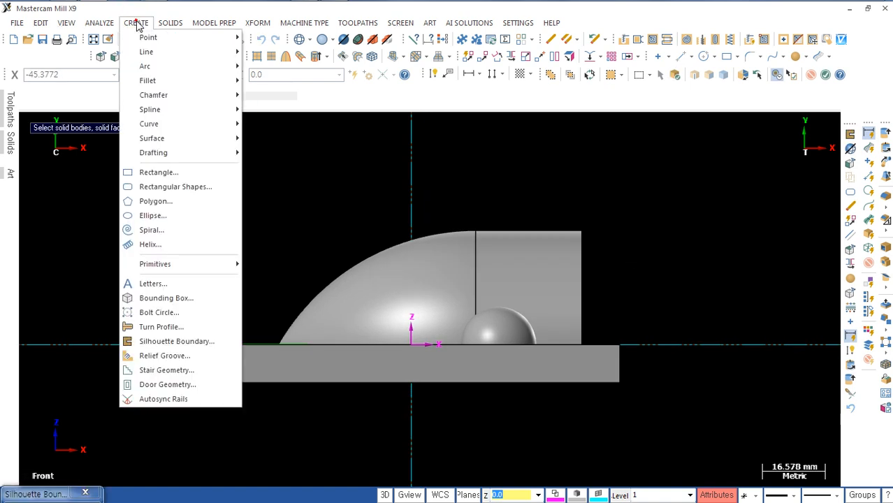
{"action": "left_click", "coordinate": [167, 341]}
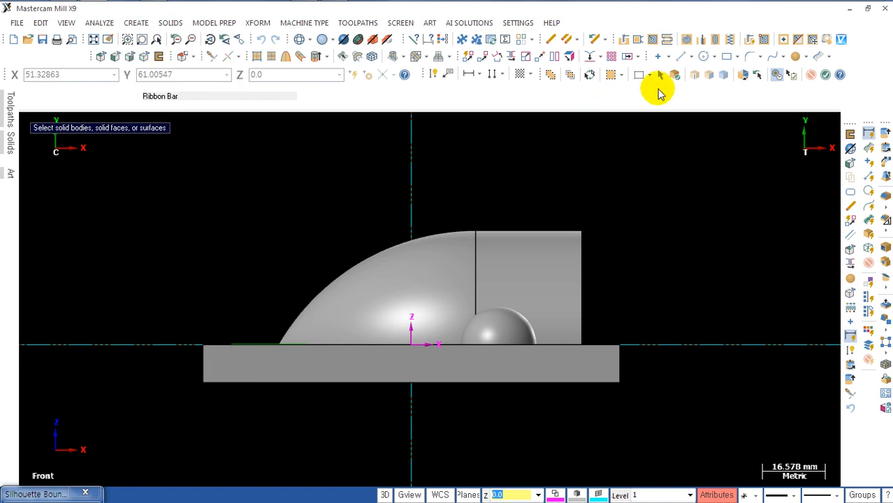
{"action": "left_click", "coordinate": [674, 73]}
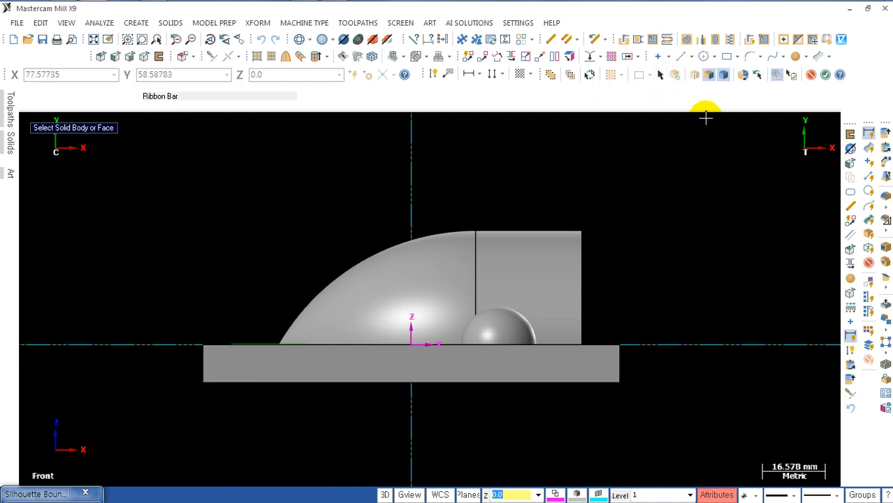
{"action": "left_click", "coordinate": [721, 75]}
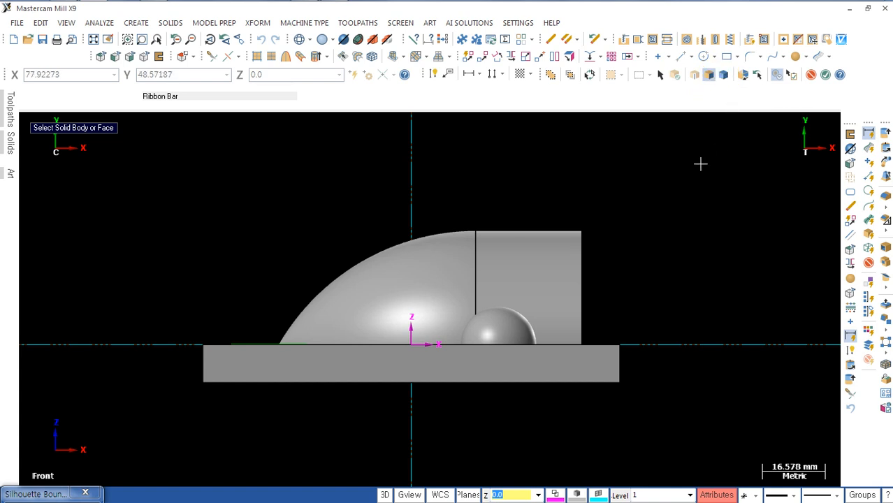
{"action": "left_click", "coordinate": [432, 279]}
{"action": "left_click", "coordinate": [454, 285]}
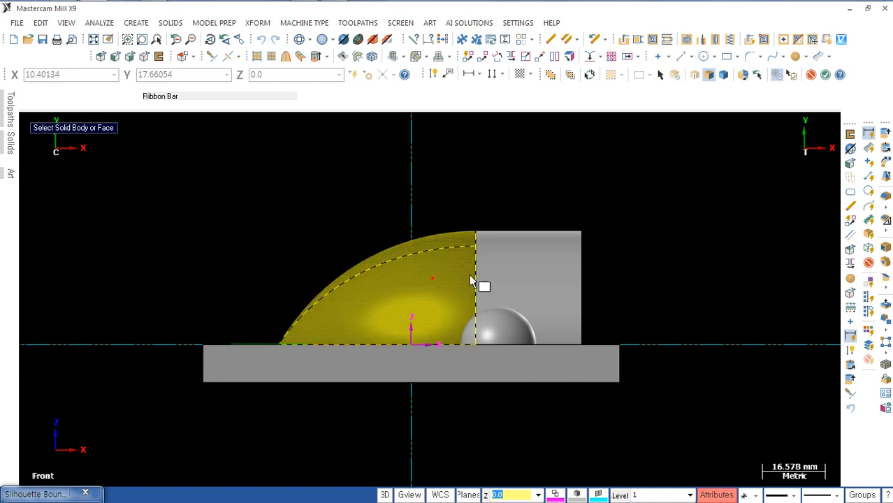
{"action": "left_click", "coordinate": [538, 269]}
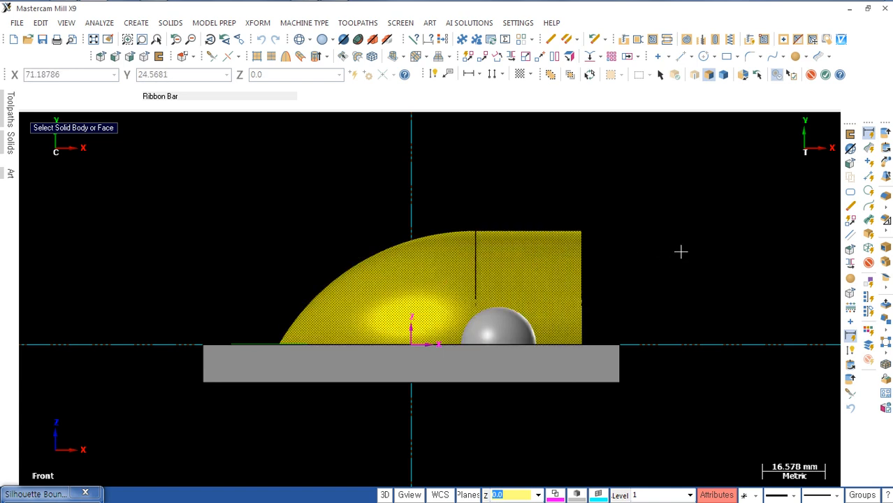
{"action": "key", "text": "Return"}
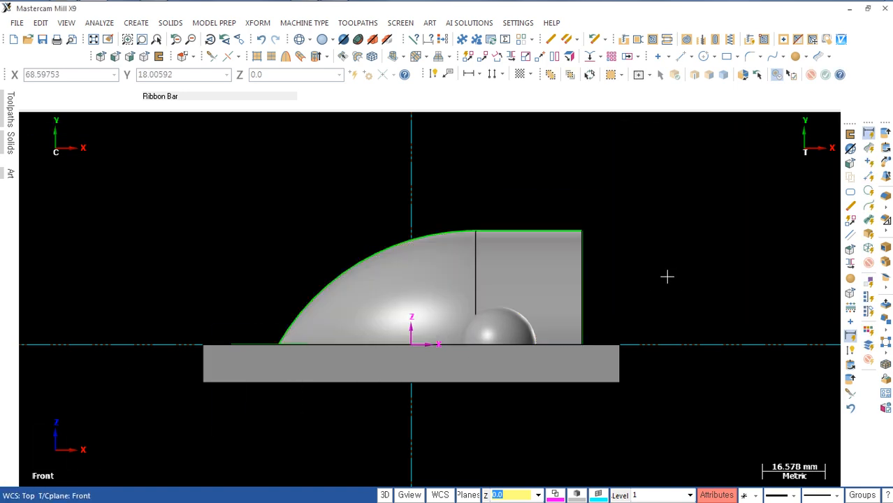
Step: Isolate the dome's silhouette curves by hiding all other geometry
{"action": "middle_click_drag", "start_coordinate": [667, 277], "coordinate": [631, 320]}
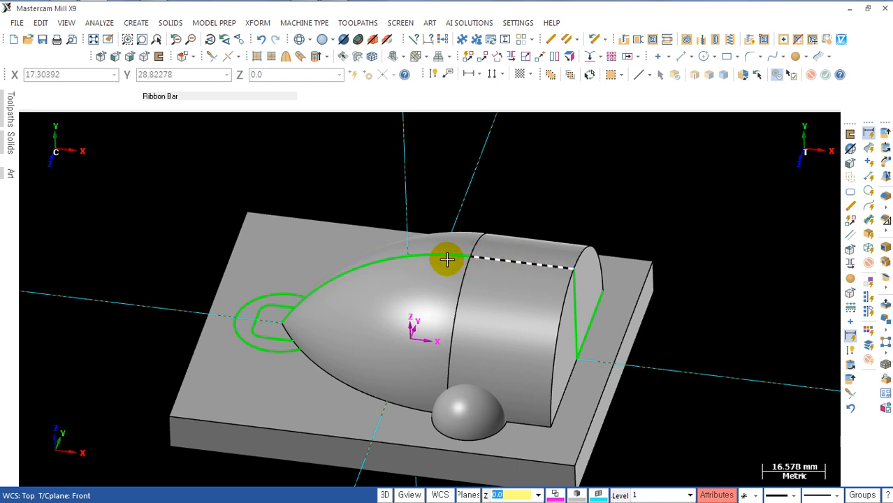
{"action": "left_click", "coordinate": [375, 266]}
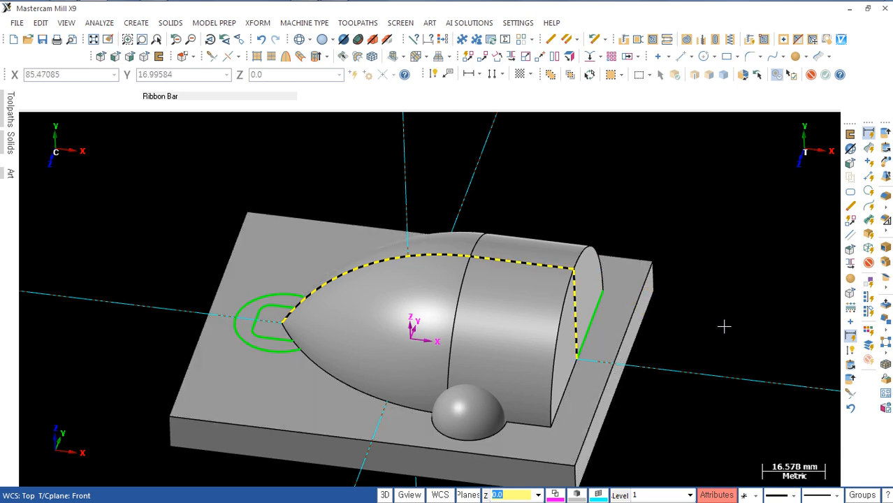
{"action": "key", "text": "alt+e"}
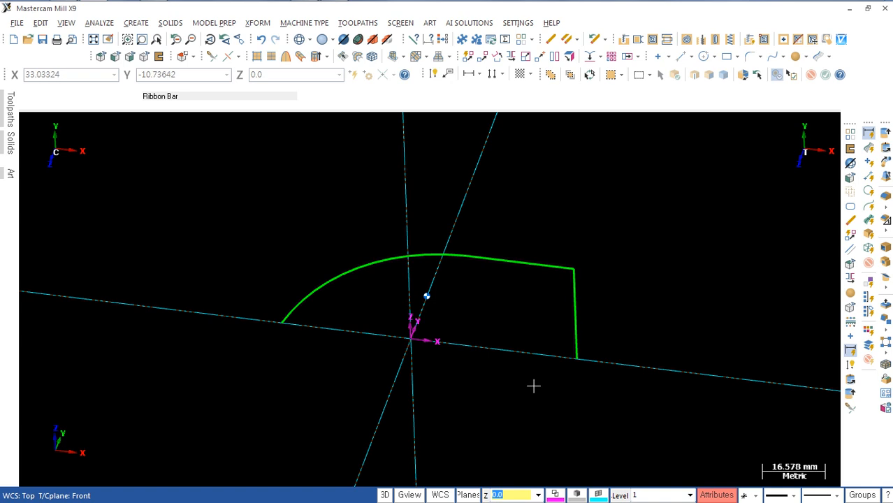
Step: In the front view, close the dome silhouette with an 80 mm horizontal line joining the arc's lower end to the vertical line's lower end
{"action": "key", "text": "alt+2"}
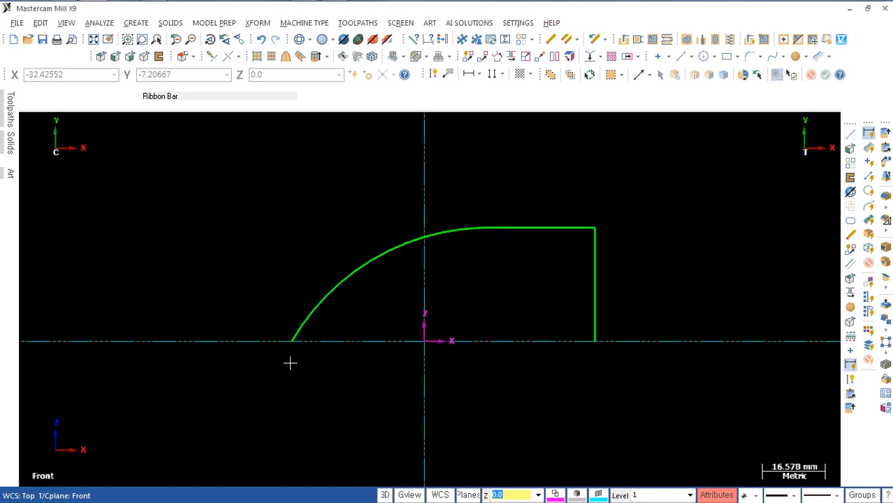
{"action": "left_click", "coordinate": [291, 341]}
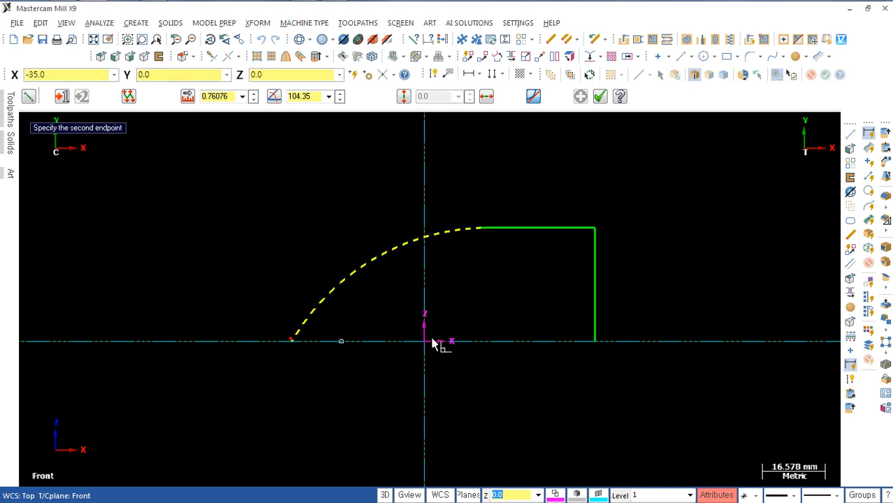
{"action": "left_click", "coordinate": [594, 341]}
{"action": "key", "text": "Escape"}
{"action": "scroll", "coordinate": [523, 400], "scroll_direction": "up", "scroll_amount": 1}
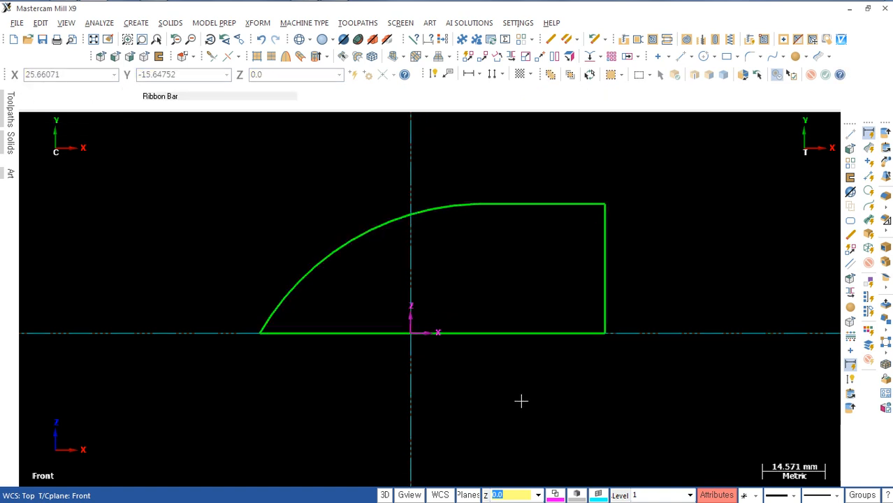
Step: Create two lines parallel to the silhouette's base line, offset 10 mm and 27 mm above it
{"action": "key", "text": "p"}
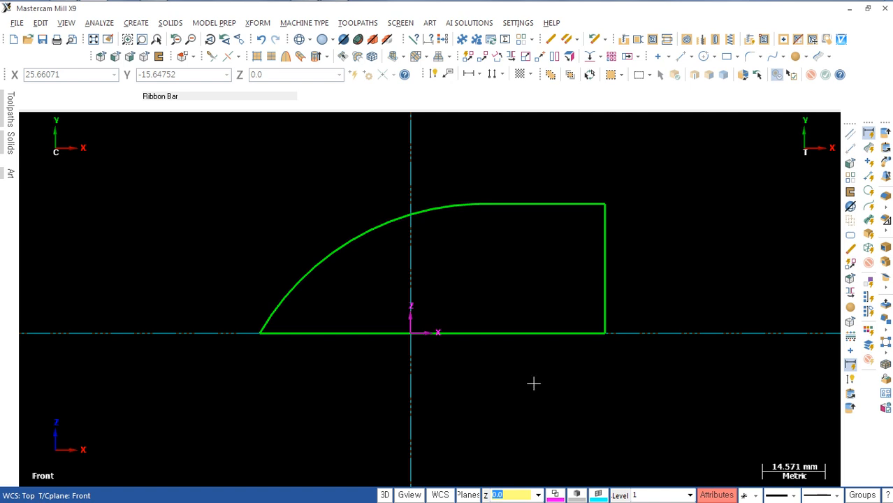
{"action": "left_click", "coordinate": [521, 329]}
{"action": "left_click", "coordinate": [521, 298]}
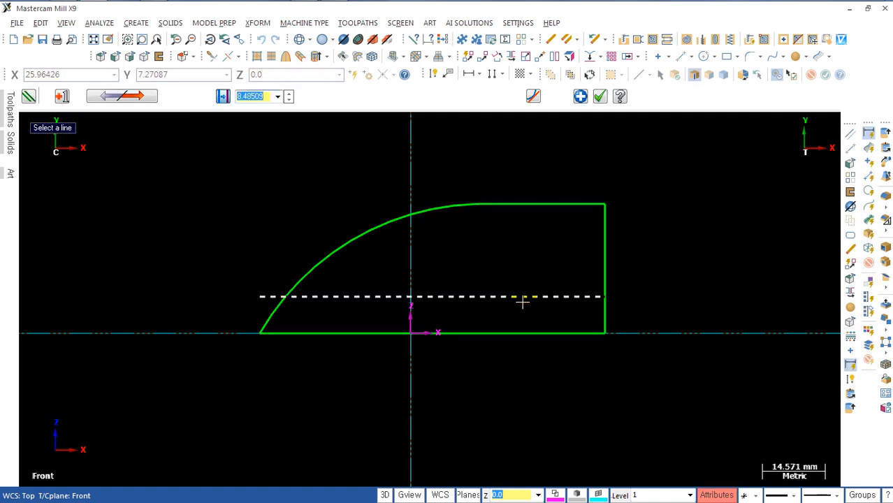
{"action": "type", "text": "10"}
{"action": "key", "text": "Return"}
{"action": "left_click", "coordinate": [523, 334]}
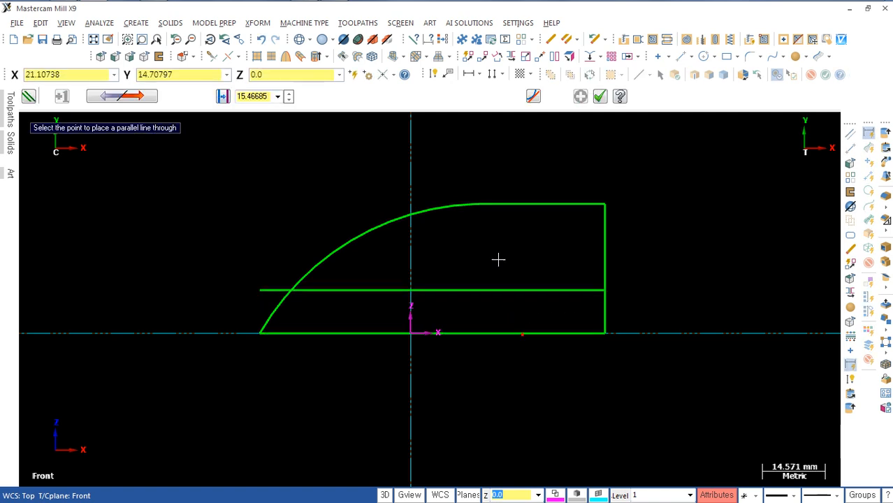
{"action": "left_click", "coordinate": [493, 229]}
{"action": "type", "text": "29"}
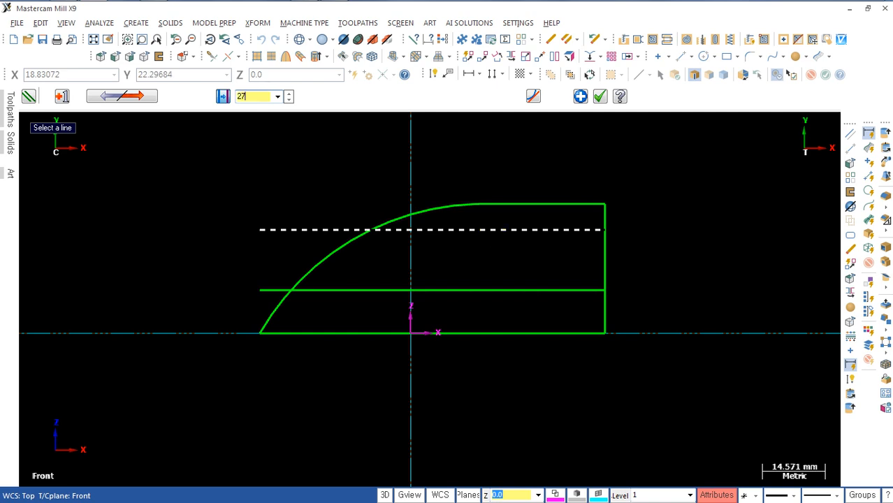
{"action": "type", "text": "7"}
{"action": "key", "text": "Return"}
Step: Create a line parallel to the silhouette's vertical edge, offset 35 mm inward toward the origin
{"action": "left_click", "coordinate": [605, 310]}
{"action": "left_click", "coordinate": [468, 319]}
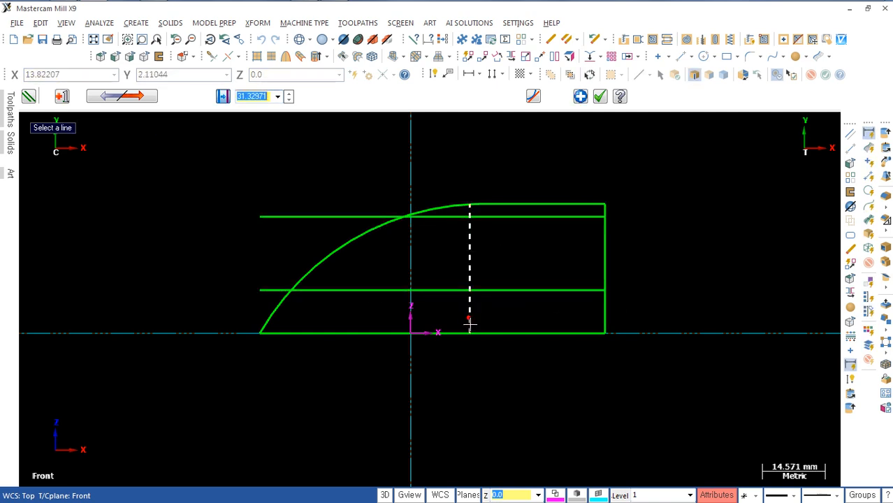
{"action": "type", "text": "35"}
{"action": "key", "text": "Return"}
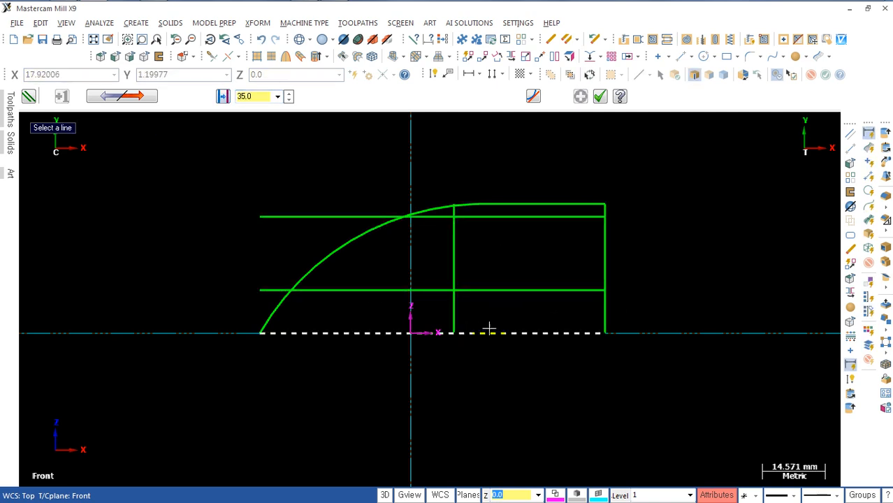
{"action": "scroll", "coordinate": [465, 302], "scroll_direction": "up", "scroll_amount": 1}
{"action": "key", "text": "Escape"}
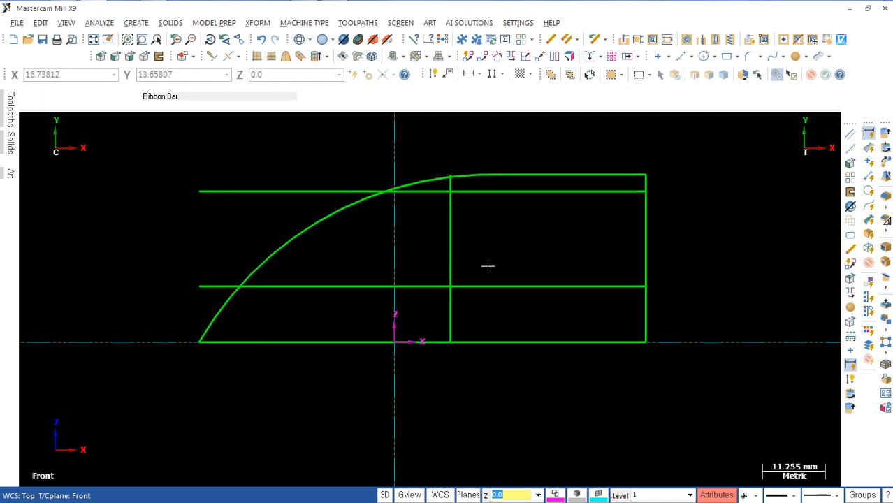
Step: Draw a slanted line from the arc's crossing with the 27 mm offset line to the crossing of the 35 mm and 10 mm offset lines
{"action": "key", "text": "l"}
{"action": "left_click", "coordinate": [388, 193]}
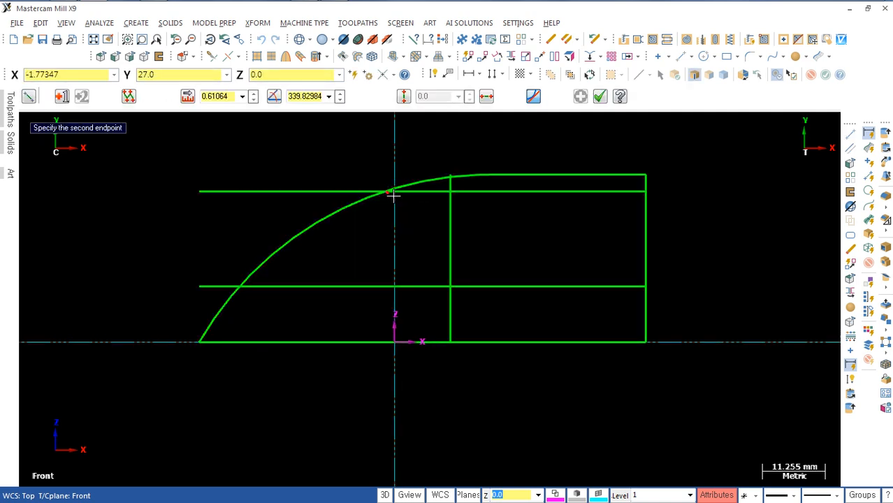
{"action": "left_click", "coordinate": [451, 286]}
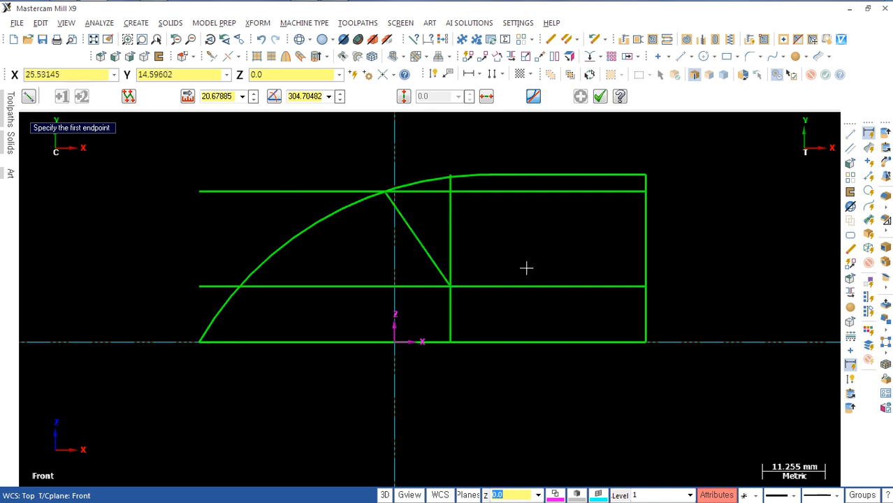
{"action": "key", "text": "Escape"}
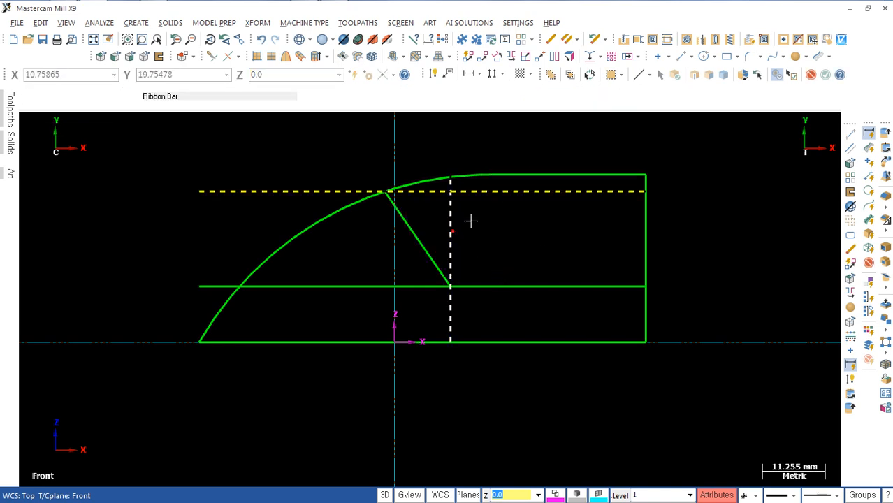
Step: Delete the silhouette curves, base line and 27 mm and 35 mm offset lines, keeping the slanted line and the 10 mm offset line
{"action": "left_click", "coordinate": [503, 176]}
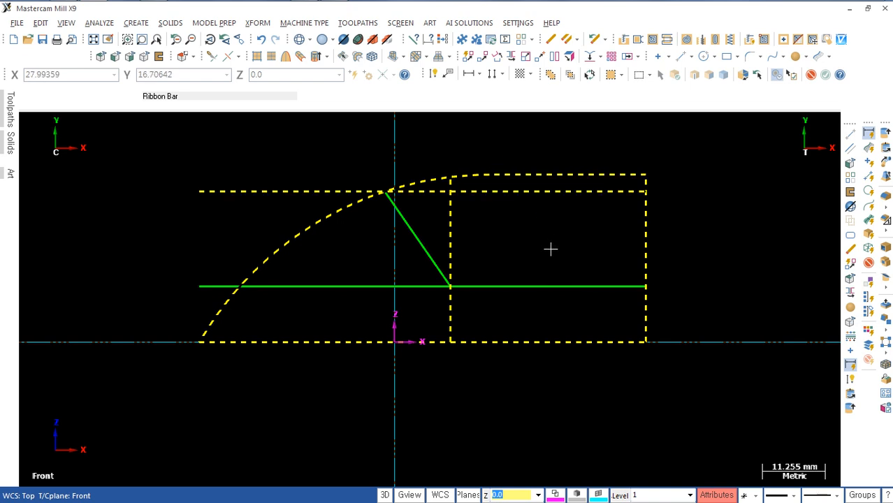
{"action": "key", "text": "Delete"}
{"action": "scroll", "coordinate": [509, 295], "scroll_direction": "up", "scroll_amount": 1}
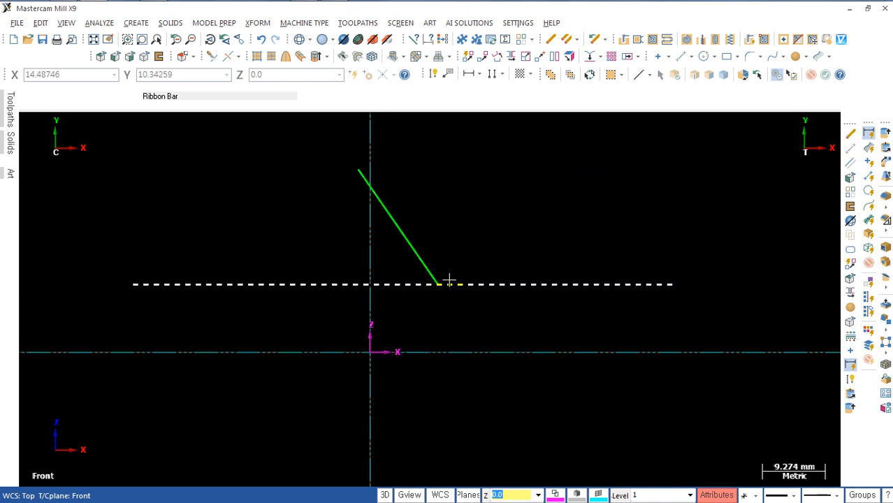
Step: Check the R15 radius in the reference drawing and fillet the slanted line to the horizontal line with a 15 mm radius
{"action": "key", "text": "alt+Tab"}
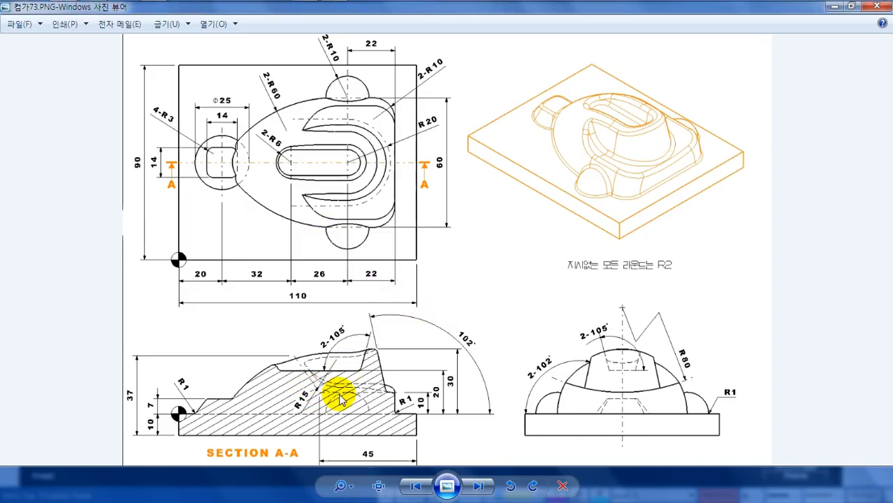
{"action": "key", "text": "alt+Tab"}
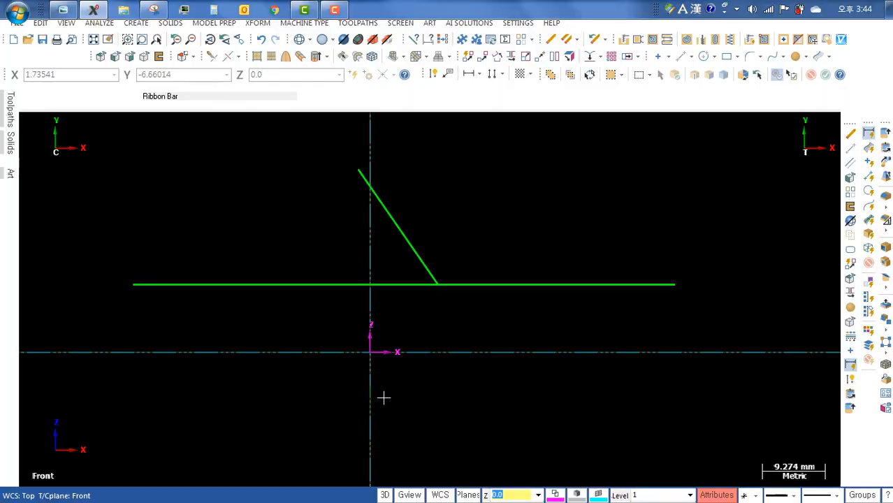
{"action": "scroll", "coordinate": [435, 350], "scroll_direction": "up", "scroll_amount": 2}
{"action": "key", "text": "f"}
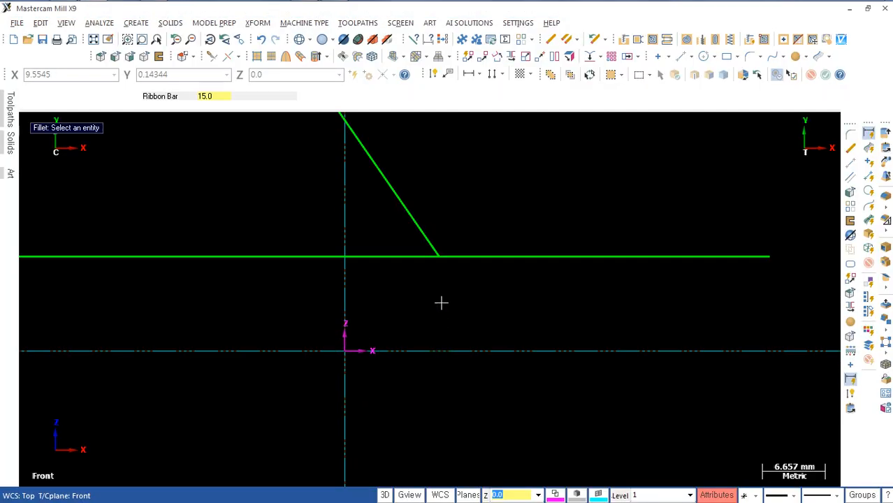
{"action": "scroll", "coordinate": [440, 296], "scroll_direction": "up", "scroll_amount": 5}
{"action": "middle_click_drag", "start_coordinate": [441, 294], "coordinate": [426, 361]}
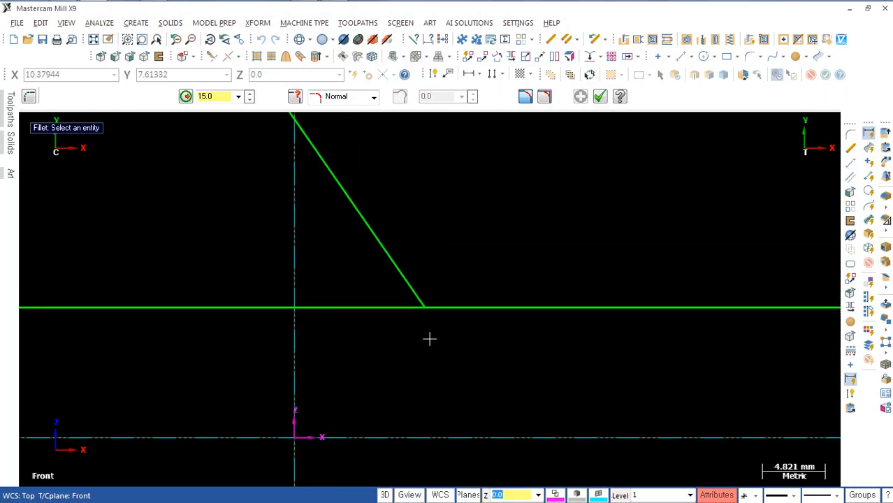
{"action": "left_click", "coordinate": [395, 262]}
{"action": "left_click", "coordinate": [528, 306]}
{"action": "scroll", "coordinate": [542, 354], "scroll_direction": "down", "scroll_amount": 2}
{"action": "scroll", "coordinate": [542, 354], "scroll_direction": "down", "scroll_amount": 2}
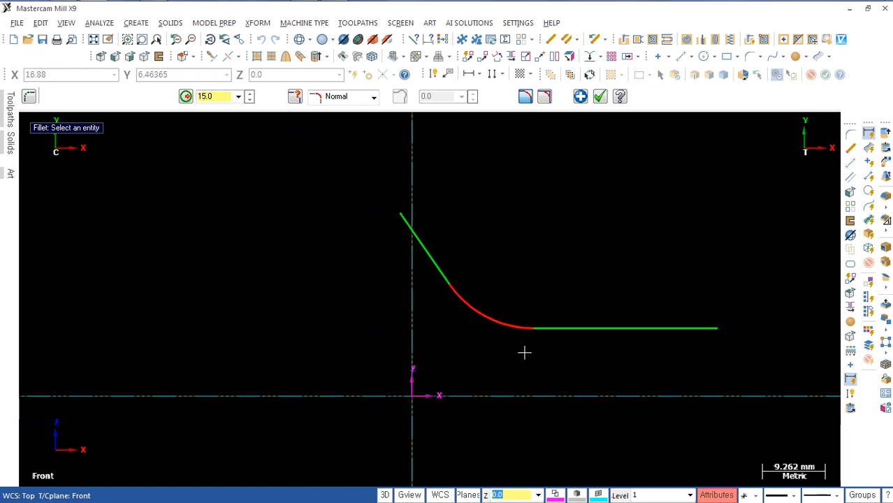
{"action": "middle_click_drag", "start_coordinate": [522, 353], "coordinate": [470, 345]}
{"action": "key", "text": "Escape"}
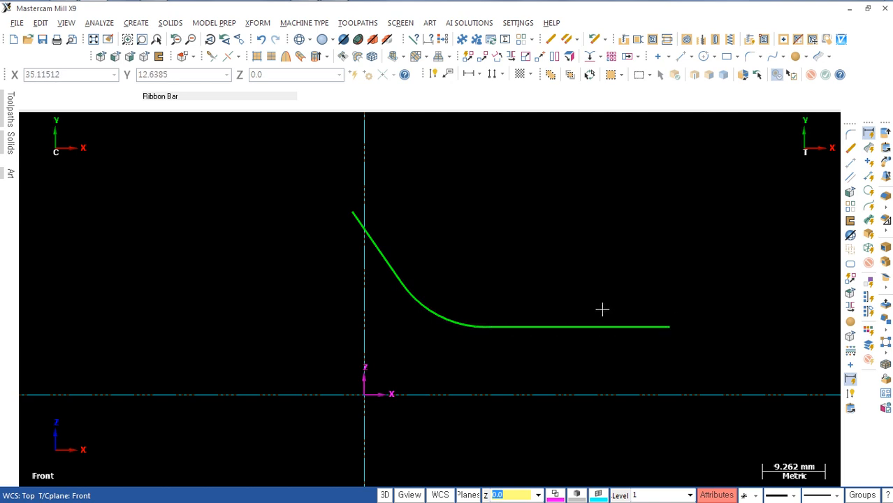
Step: Extend the filleted profile at both free ends, lengthening the slanted line upward and the horizontal line outward
{"action": "key", "text": "t"}
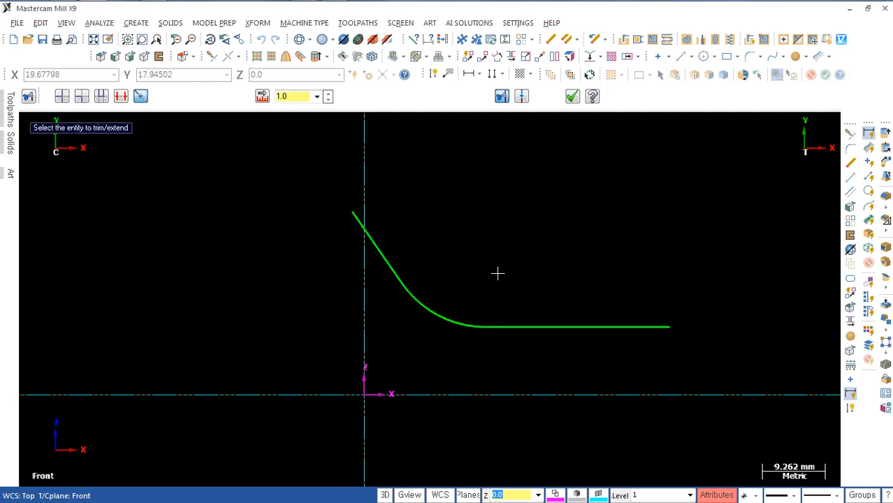
{"action": "left_click", "coordinate": [383, 230]}
{"action": "left_click", "coordinate": [329, 189]}
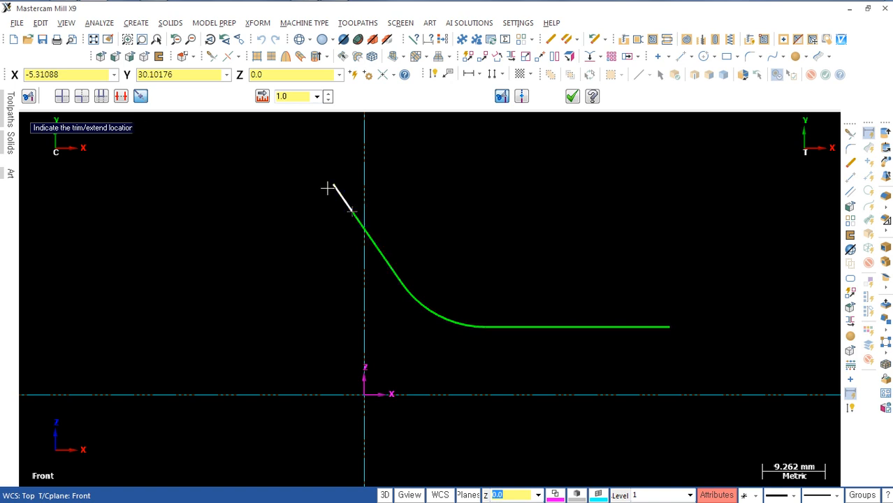
{"action": "left_click", "coordinate": [638, 319]}
{"action": "left_click", "coordinate": [714, 322]}
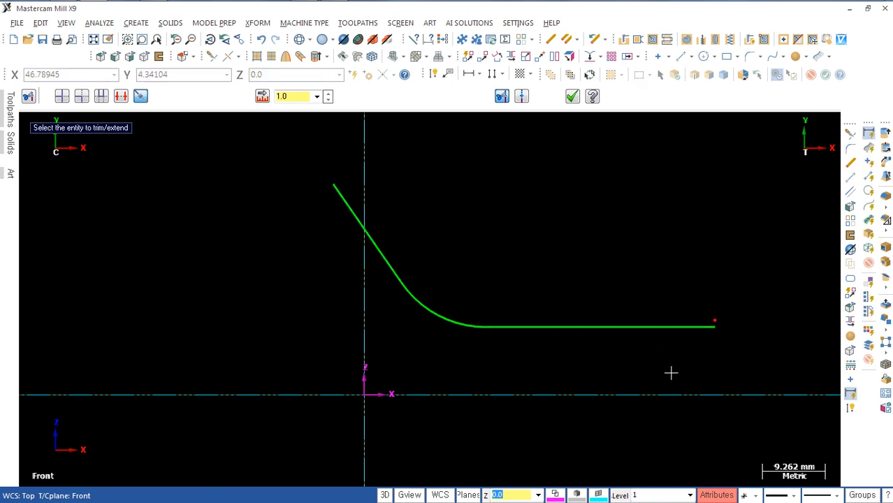
{"action": "scroll", "coordinate": [612, 368], "scroll_direction": "up", "scroll_amount": 3}
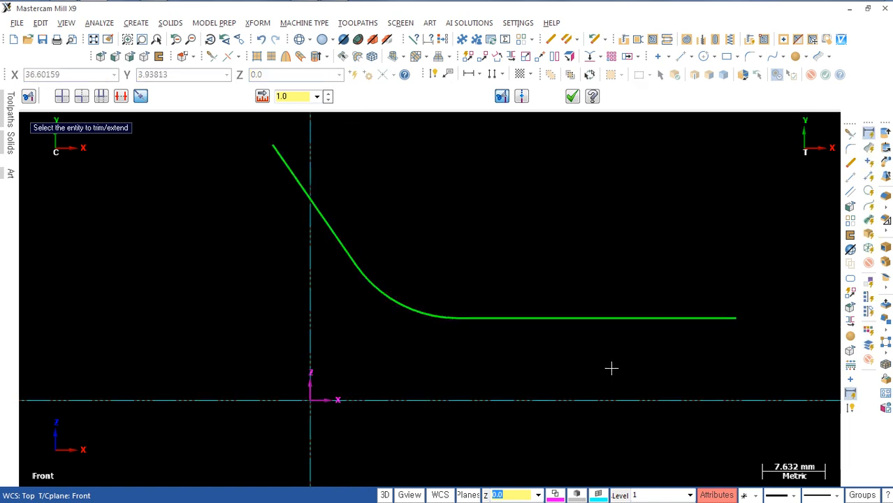
{"action": "scroll", "coordinate": [611, 369], "scroll_direction": "down", "scroll_amount": 2}
{"action": "middle_click_drag", "start_coordinate": [611, 369], "coordinate": [562, 361]}
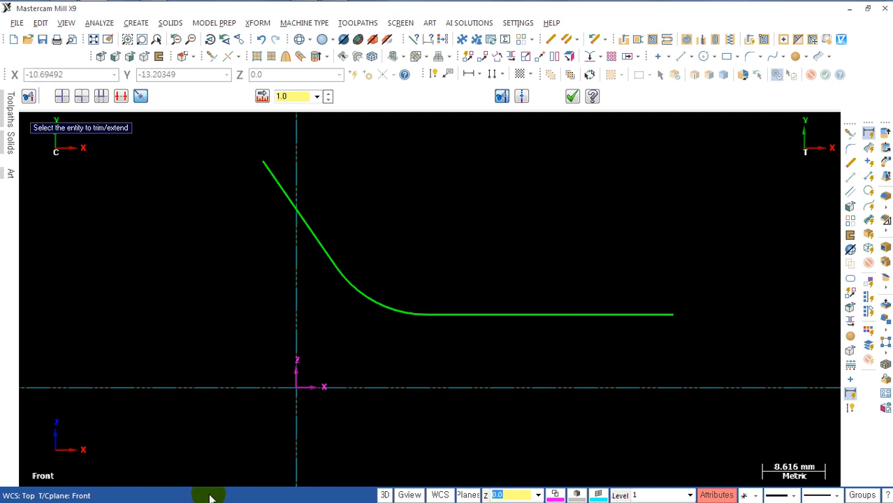
Step: Check the side view in the reference drawing and set the view and construction plane to Right side
{"action": "key", "text": "alt+Tab"}
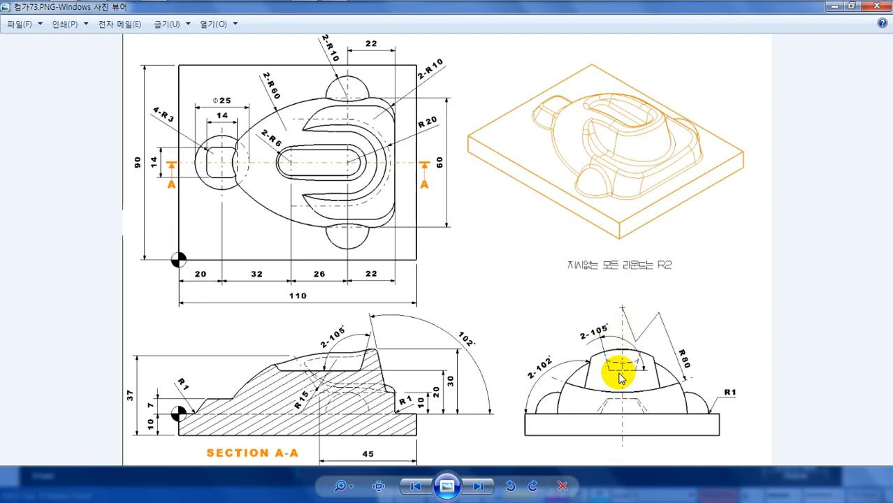
{"action": "key", "text": "alt+Tab"}
{"action": "scroll", "coordinate": [487, 374], "scroll_direction": "down", "scroll_amount": 2}
{"action": "scroll", "coordinate": [494, 377], "scroll_direction": "down", "scroll_amount": 1}
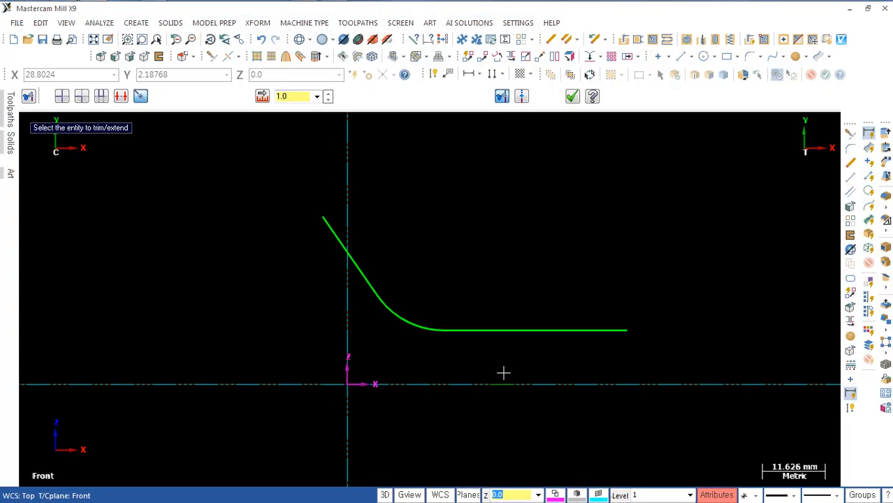
{"action": "key", "text": "alt+5"}
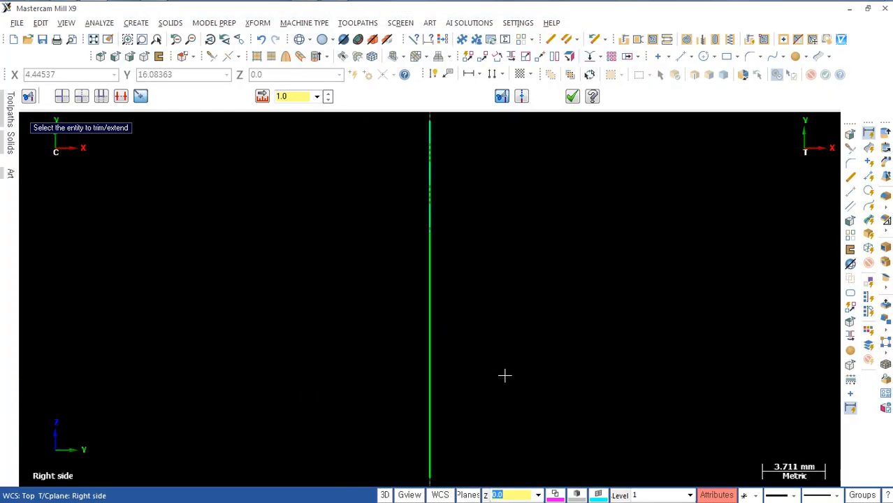
{"action": "scroll", "coordinate": [505, 374], "scroll_direction": "down", "scroll_amount": 4}
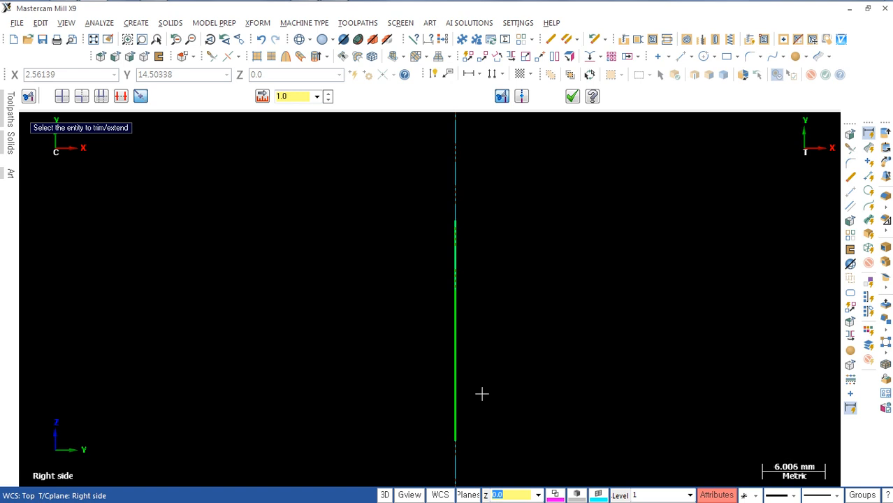
{"action": "middle_click_drag", "start_coordinate": [471, 360], "coordinate": [441, 298]}
{"action": "scroll", "coordinate": [457, 345], "scroll_direction": "up", "scroll_amount": 1}
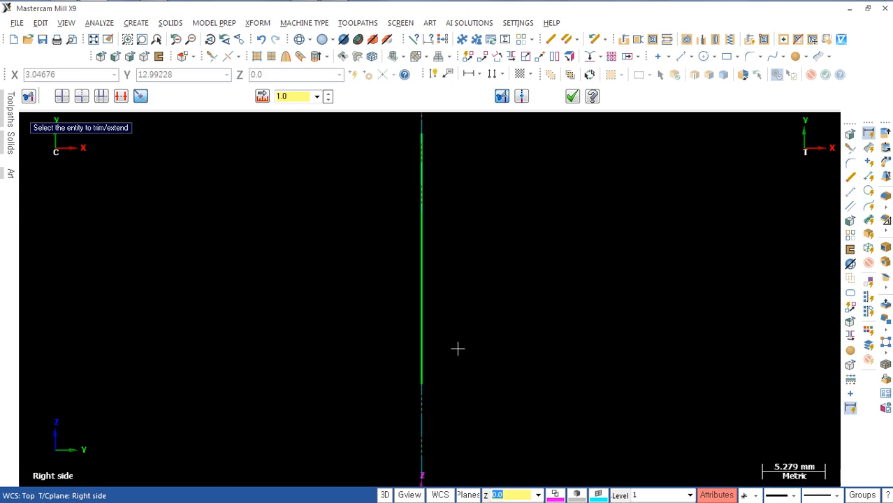
{"action": "scroll", "coordinate": [459, 357], "scroll_direction": "down", "scroll_amount": 3}
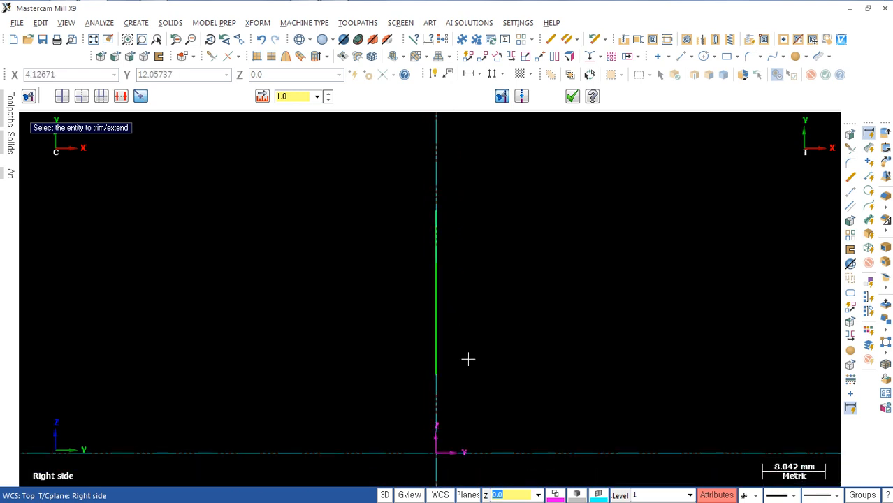
Step: Restore the hidden geometry and display the model in wireframe
{"action": "left_click", "coordinate": [468, 359]}
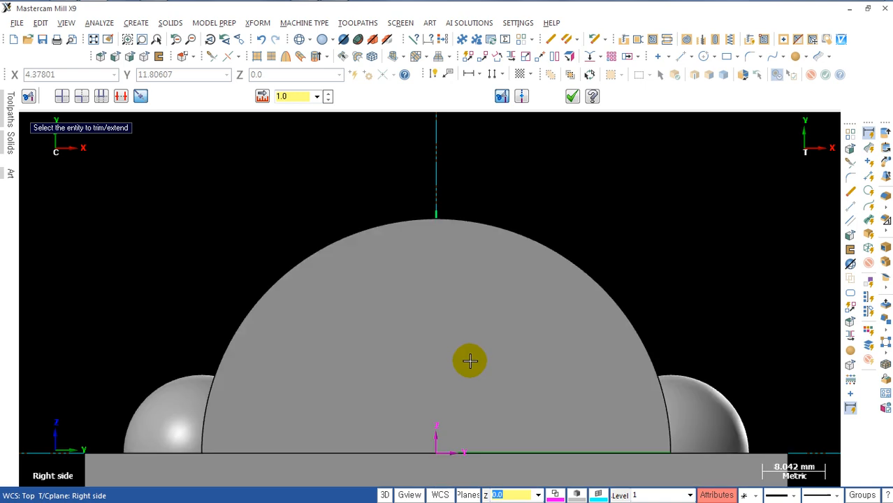
{"action": "key", "text": "alt+s"}
{"action": "scroll", "coordinate": [475, 364], "scroll_direction": "down", "scroll_amount": 5}
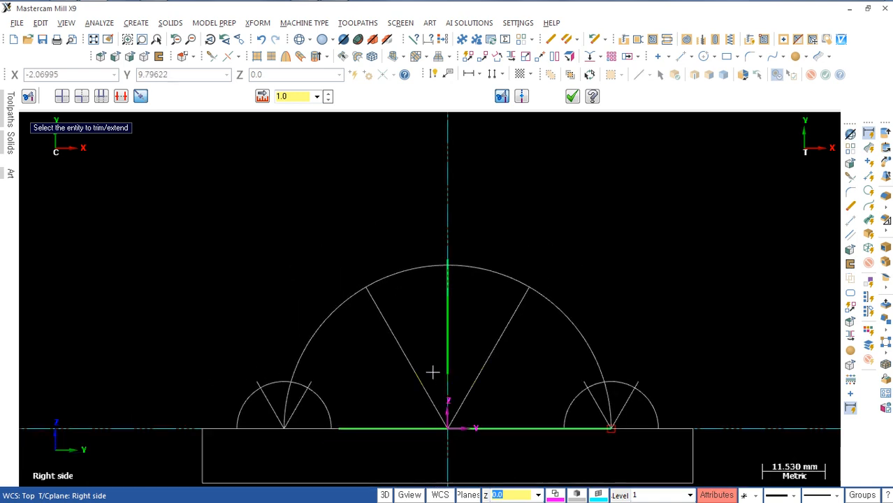
{"action": "mouse_move", "coordinate": [432, 372]}
{"action": "middle_mouse_down"}
{"action": "mouse_move", "coordinate": [409, 324]}
{"action": "mouse_move", "coordinate": [362, 320]}
{"action": "mouse_move", "coordinate": [364, 329]}
{"action": "middle_mouse_up"}
{"action": "scroll", "coordinate": [363, 330], "scroll_direction": "up", "scroll_amount": 7}
{"action": "scroll", "coordinate": [362, 330], "scroll_direction": "down", "scroll_amount": 6}
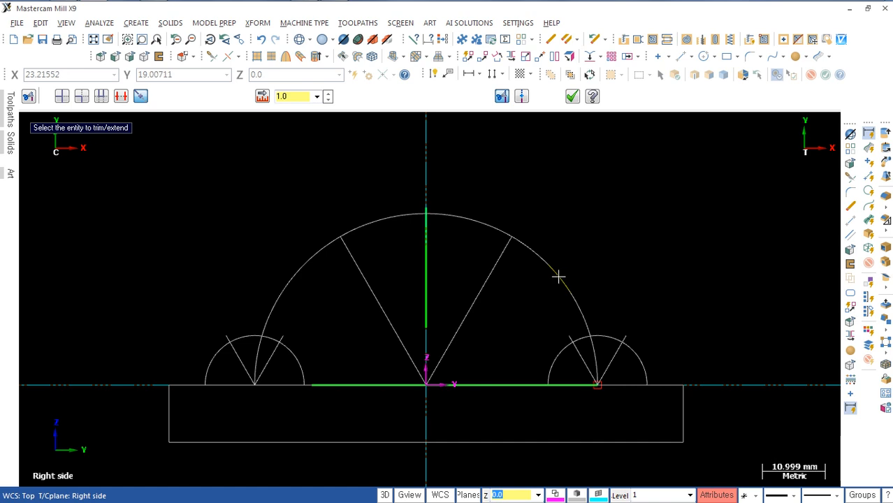
Step: Draw an arc of radius 80 centred 80 mm above the vertical line's lower end, spanning the dome's width through that end point
{"action": "key", "text": "Escape"}
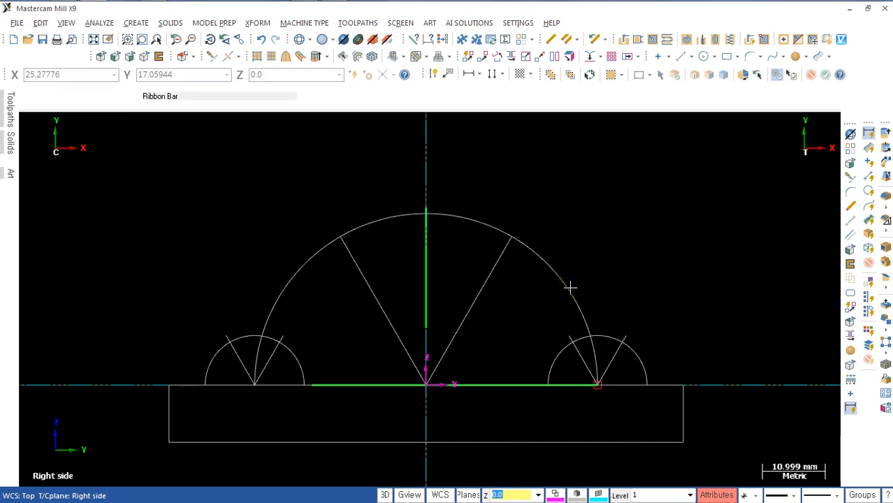
{"action": "key", "text": "a"}
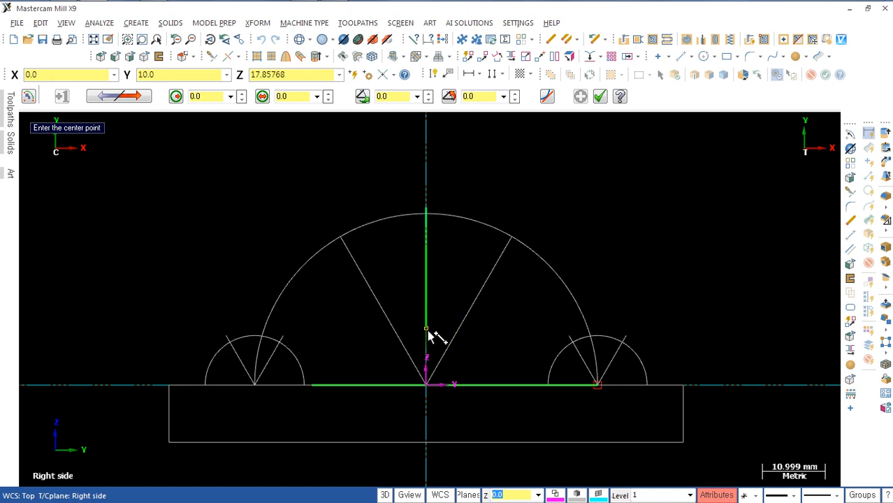
{"action": "key", "text": "space"}
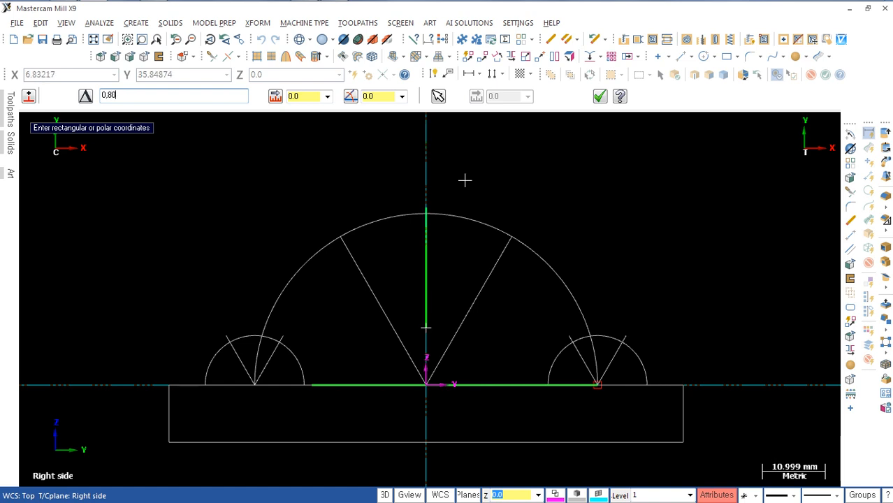
{"action": "key", "text": "Return"}
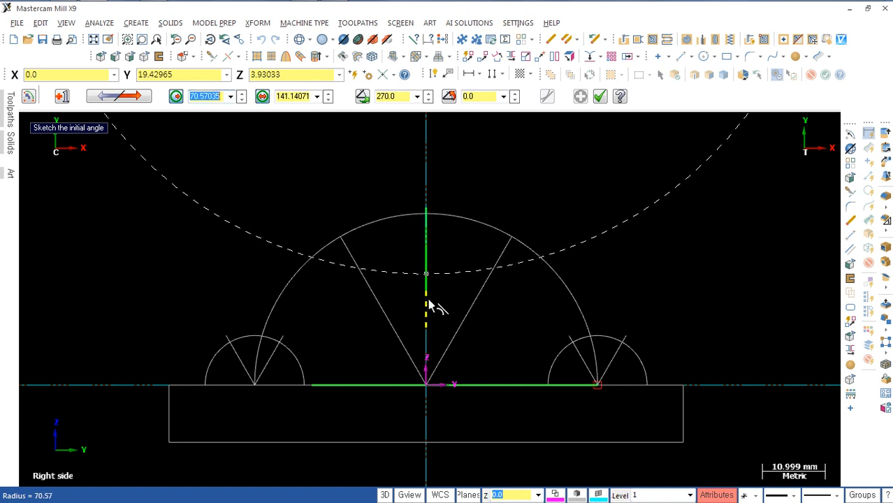
{"action": "type", "text": "80"}
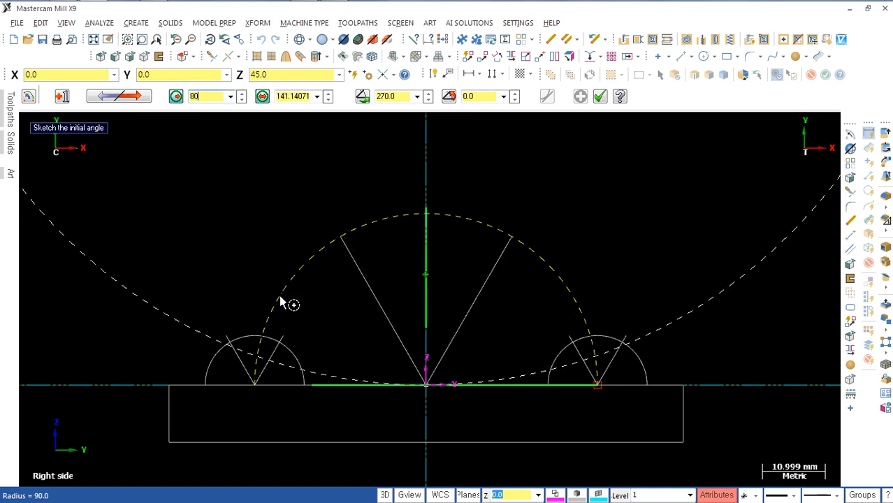
{"action": "key", "text": "Return"}
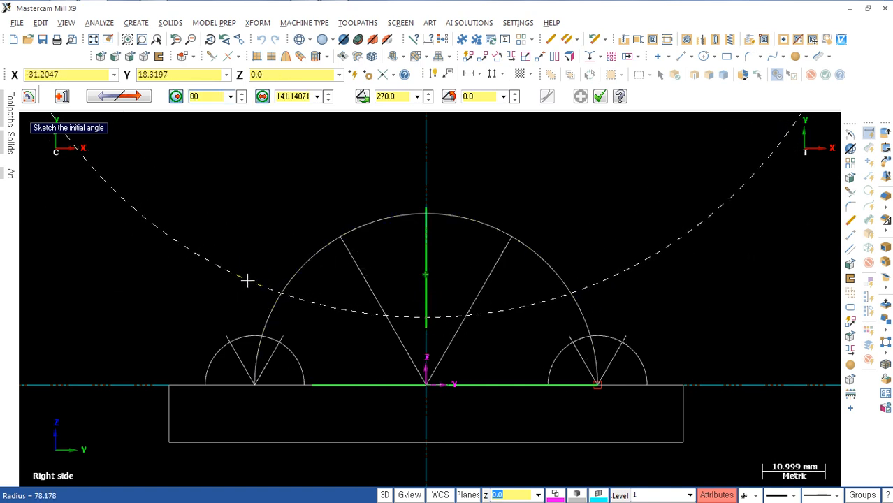
{"action": "left_click", "coordinate": [247, 279]}
{"action": "left_click", "coordinate": [605, 284]}
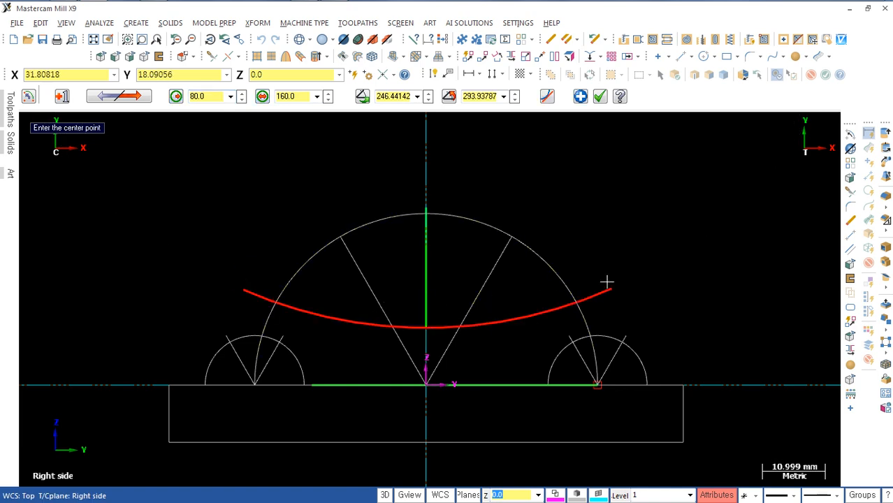
{"action": "key", "text": "Return"}
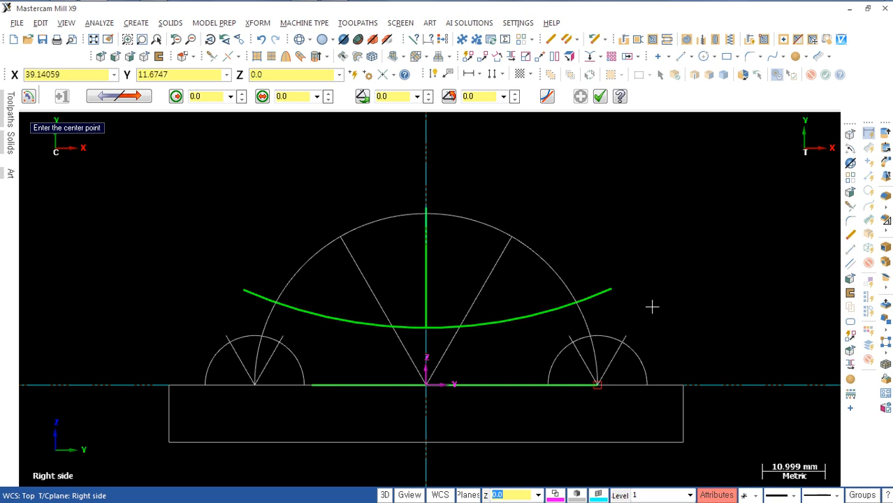
Step: Switch to the isometric view and hide the closed half-outline profile of the dome on the base plane
{"action": "key", "text": "alt+7"}
{"action": "middle_click_drag", "start_coordinate": [555, 348], "coordinate": [556, 361]}
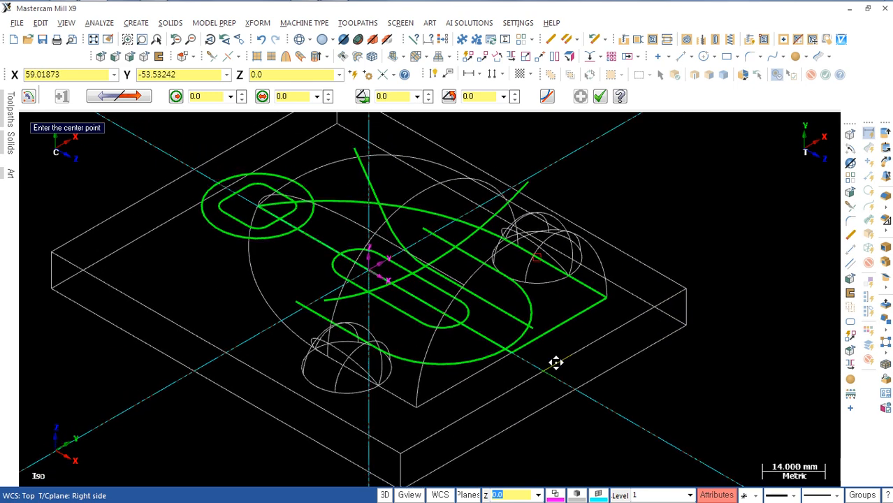
{"action": "left_click", "coordinate": [557, 332], "text": "shift"}
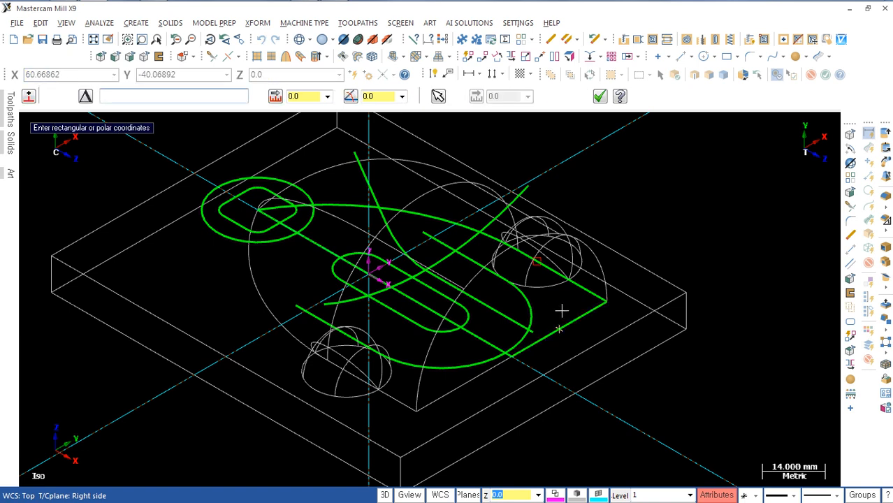
{"action": "key", "text": "Escape"}
{"action": "key", "text": "Escape"}
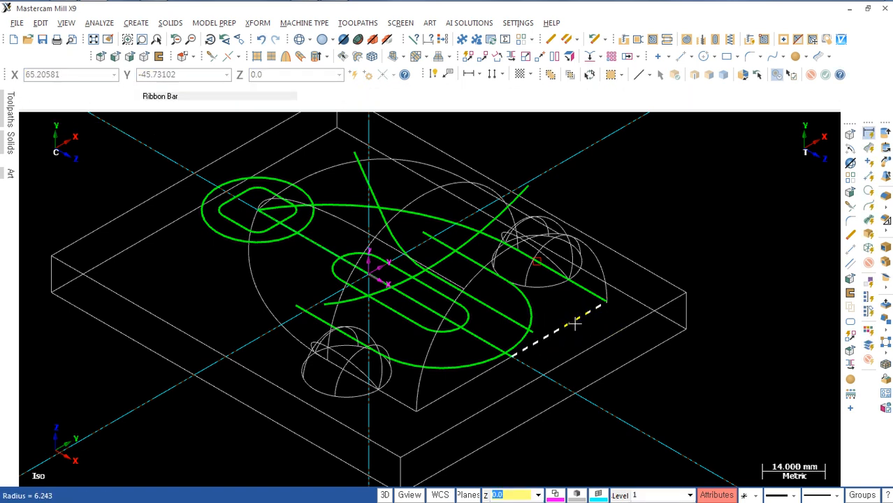
{"action": "left_click", "coordinate": [575, 324], "text": "shift"}
{"action": "left_click", "coordinate": [483, 340]}
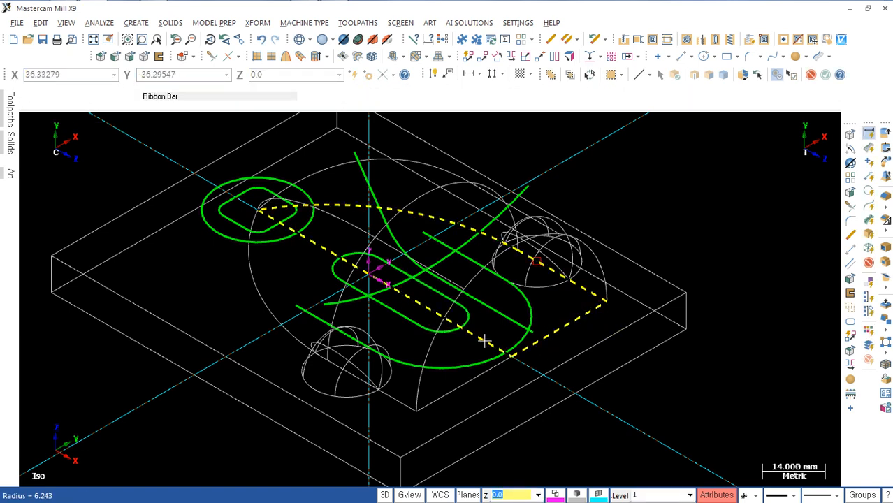
{"action": "key", "text": "alt+F7"}
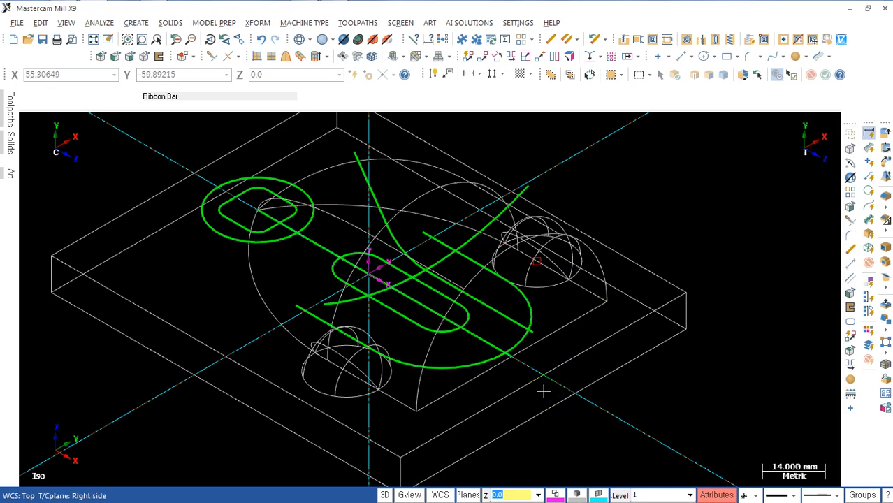
Step: Move the R80 arc from the R15 profile onto the free end of that profile's horizontal line
{"action": "mouse_move", "coordinate": [542, 392]}
{"action": "middle_mouse_down"}
{"action": "mouse_move", "coordinate": [582, 364]}
{"action": "mouse_move", "coordinate": [612, 397]}
{"action": "mouse_move", "coordinate": [561, 385]}
{"action": "mouse_move", "coordinate": [570, 385]}
{"action": "middle_mouse_up"}
{"action": "scroll", "coordinate": [582, 364], "scroll_direction": "up", "scroll_amount": 1}
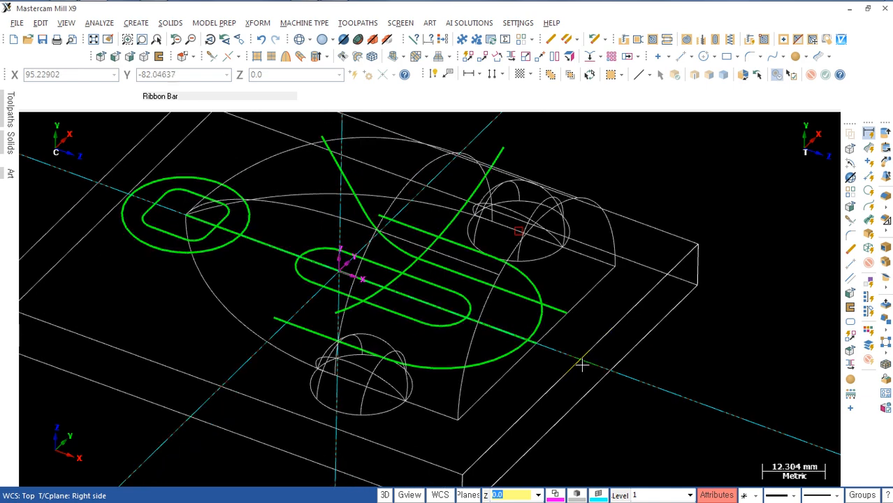
{"action": "scroll", "coordinate": [581, 364], "scroll_direction": "down", "scroll_amount": 1}
{"action": "middle_click_drag", "start_coordinate": [544, 290], "coordinate": [489, 283]}
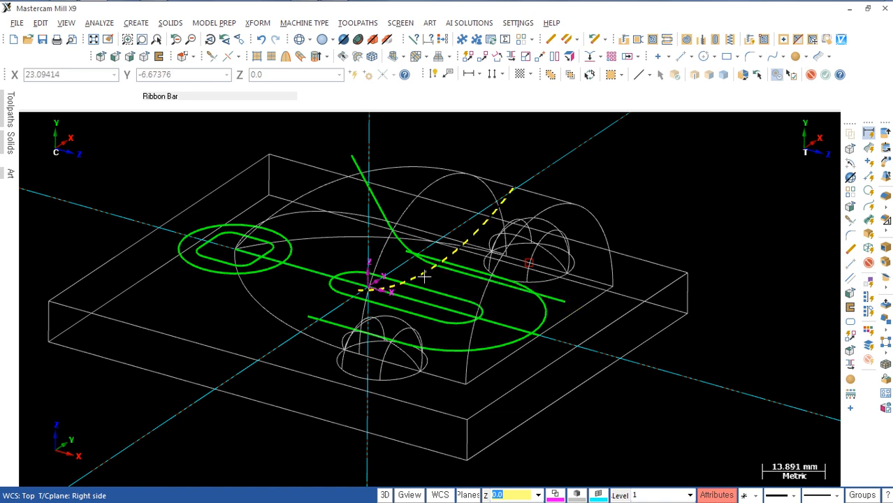
{"action": "middle_click_drag", "start_coordinate": [582, 303], "coordinate": [528, 309], "text": "shift"}
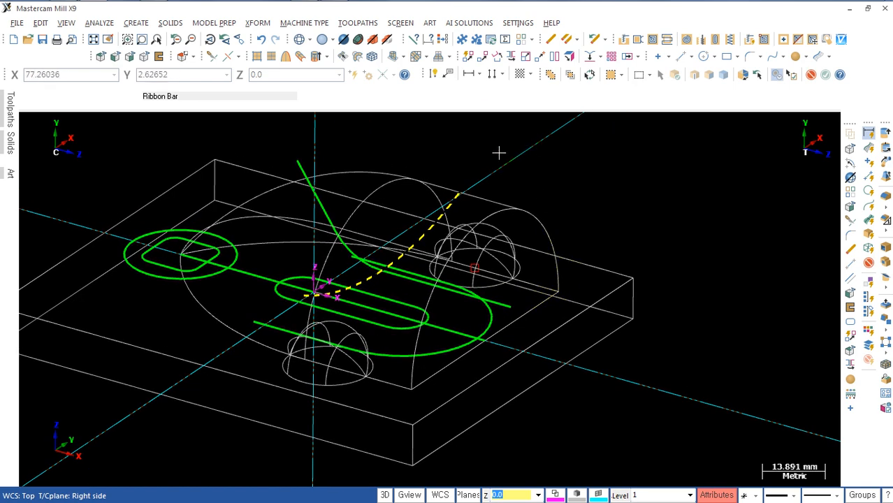
{"action": "left_click", "coordinate": [468, 56]}
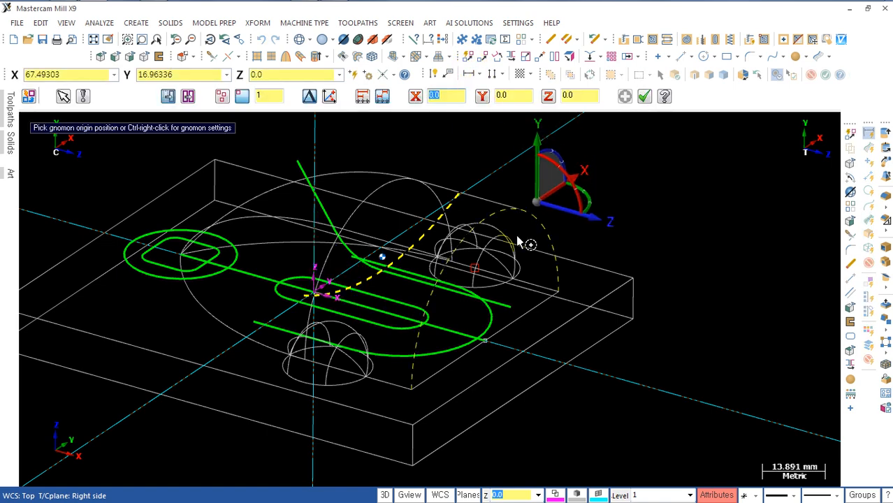
{"action": "left_click", "coordinate": [382, 272]}
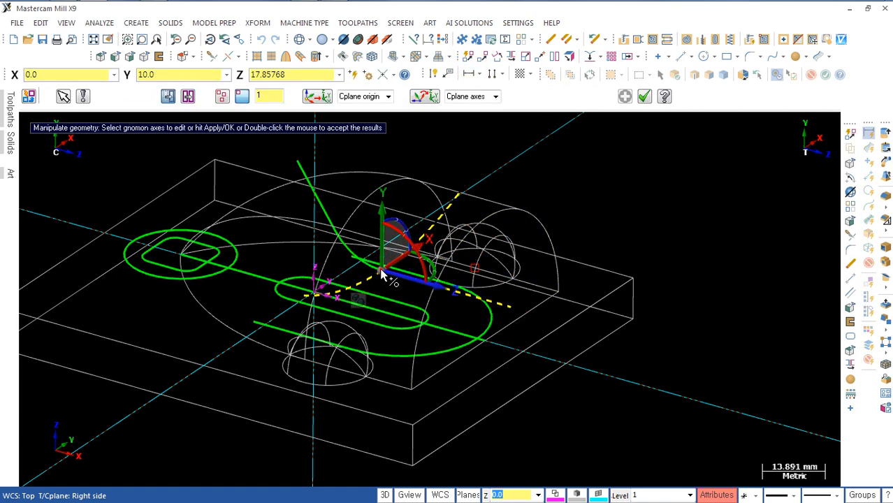
{"action": "left_click", "coordinate": [382, 272]}
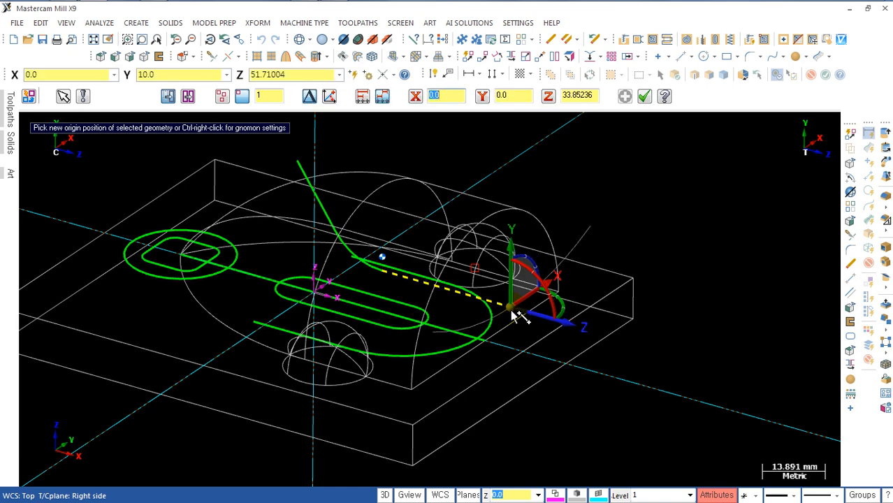
{"action": "left_click", "coordinate": [515, 314]}
{"action": "double_click", "coordinate": [621, 334]}
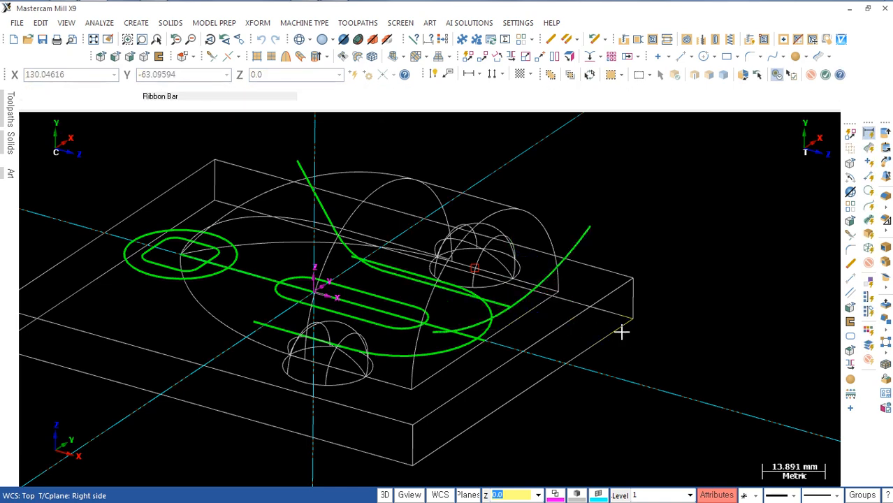
Step: Create a swept surface using the R80 arc as across contour and the R15 profile as along contour, with shaded display
{"action": "scroll", "coordinate": [582, 373], "scroll_direction": "up", "scroll_amount": 1}
{"action": "middle_click_drag", "start_coordinate": [616, 385], "coordinate": [649, 394]}
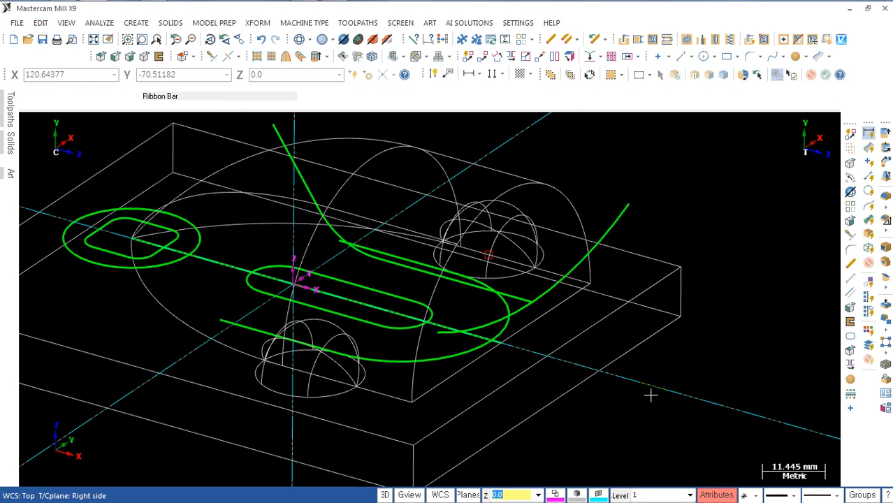
{"action": "left_click", "coordinate": [301, 58]}
{"action": "left_click", "coordinate": [618, 219]}
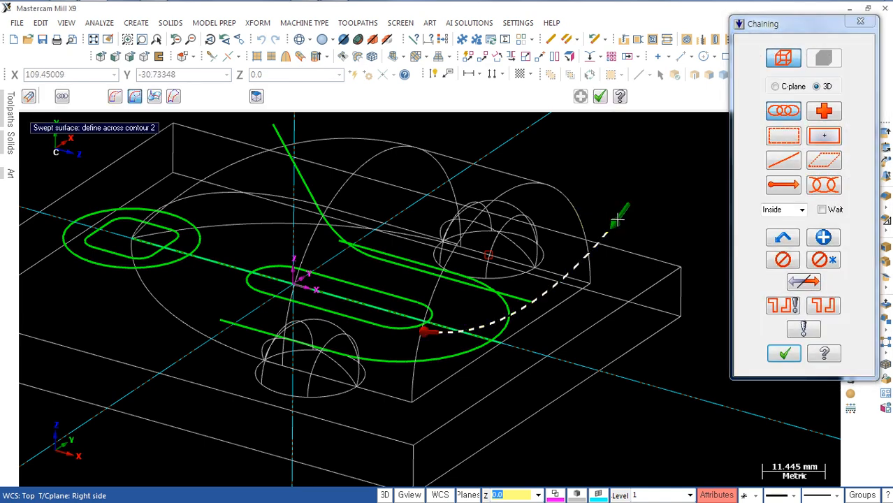
{"action": "key", "text": "Return"}
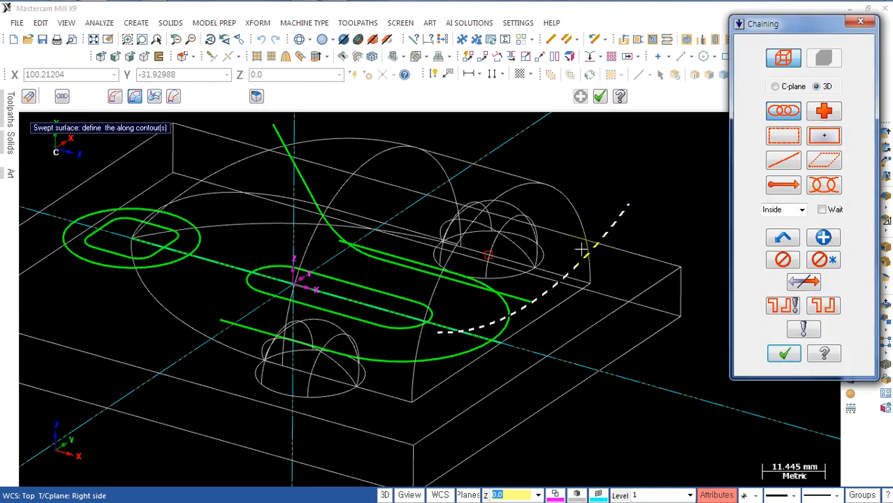
{"action": "left_click", "coordinate": [518, 295]}
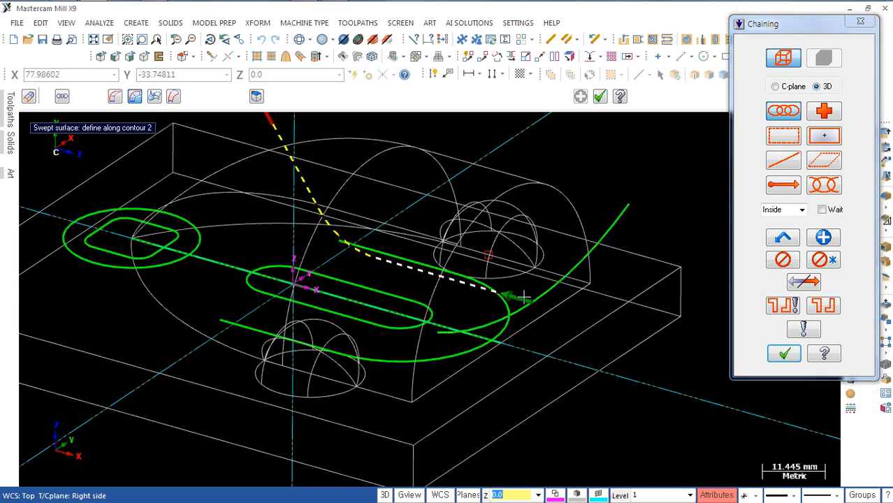
{"action": "key", "text": "Return"}
{"action": "middle_click_drag", "start_coordinate": [582, 331], "coordinate": [545, 349]}
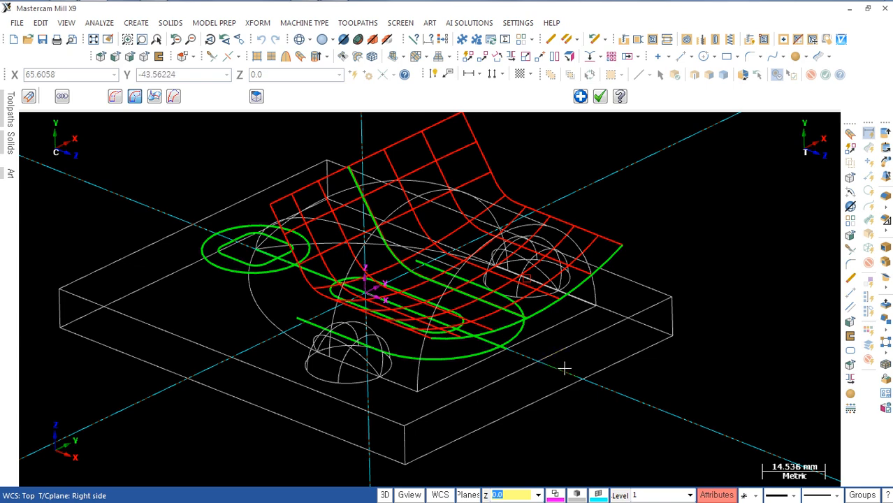
{"action": "key", "text": "alt+s"}
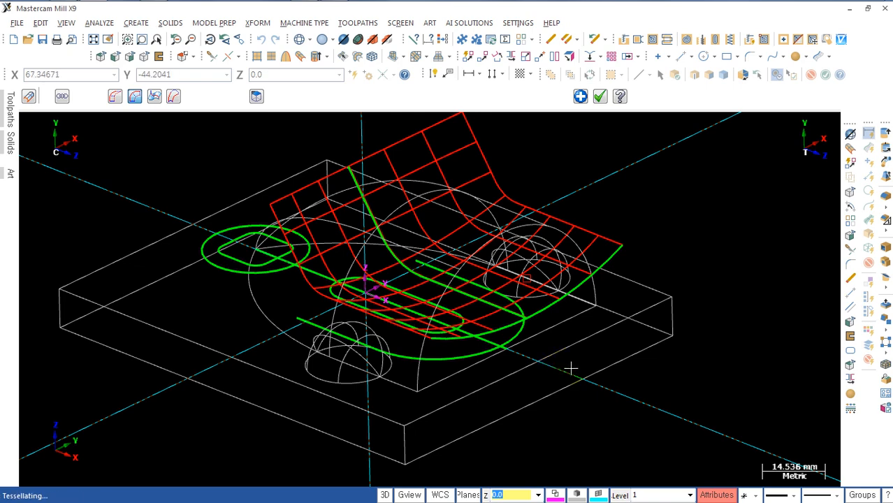
{"action": "mouse_move", "coordinate": [563, 376]}
{"action": "middle_mouse_down"}
{"action": "mouse_move", "coordinate": [621, 373]}
{"action": "mouse_move", "coordinate": [609, 375]}
{"action": "middle_mouse_up"}
{"action": "key", "text": "Return"}
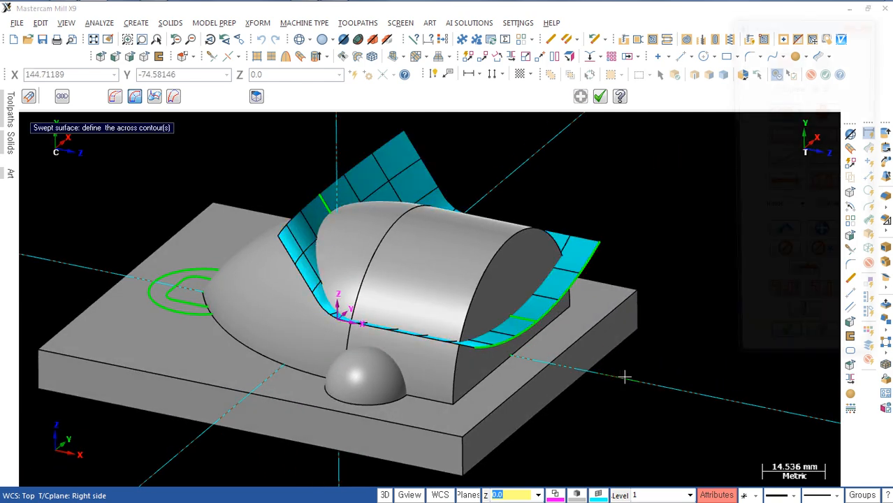
{"action": "scroll", "coordinate": [615, 354], "scroll_direction": "up", "scroll_amount": 3}
{"action": "left_click", "coordinate": [533, 297]}
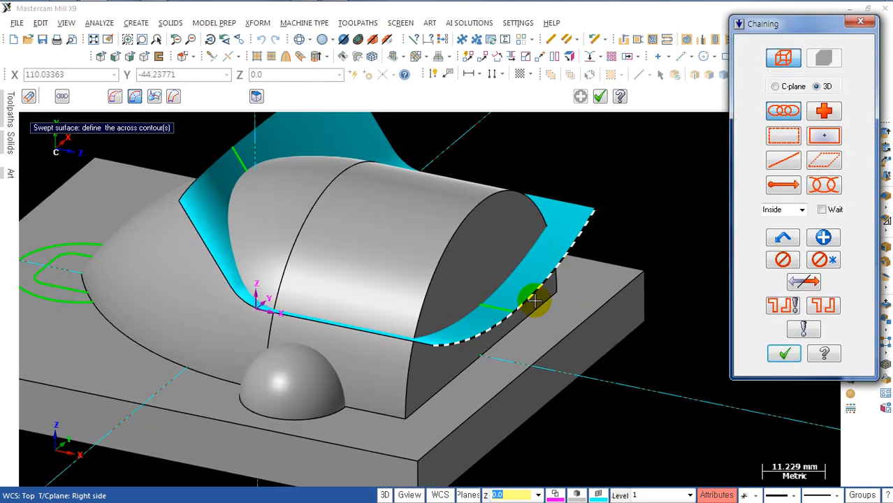
{"action": "left_click", "coordinate": [497, 308]}
{"action": "key", "text": "Return"}
{"action": "key", "text": "Escape"}
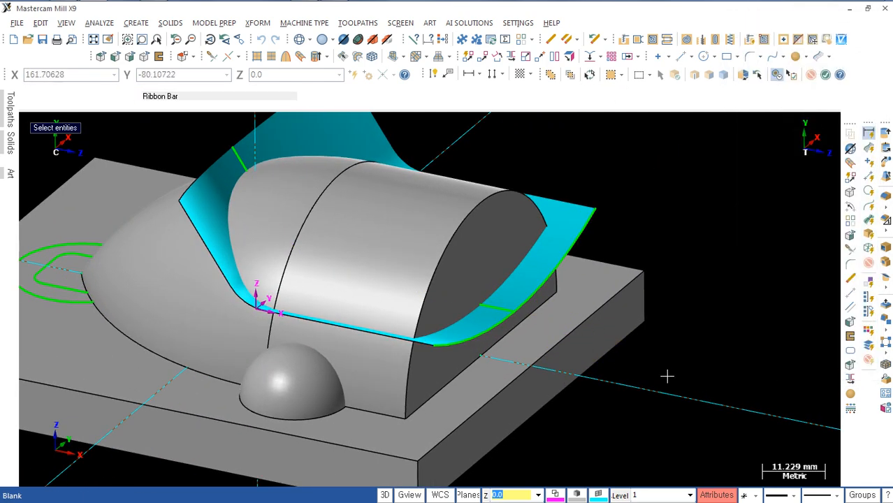
Step: Hide the R80 arc and the R15 profile used for the sweep, and return to wireframe display
{"action": "scroll", "coordinate": [668, 374], "scroll_direction": "down", "scroll_amount": 1}
{"action": "middle_click_drag", "start_coordinate": [640, 367], "coordinate": [628, 376]}
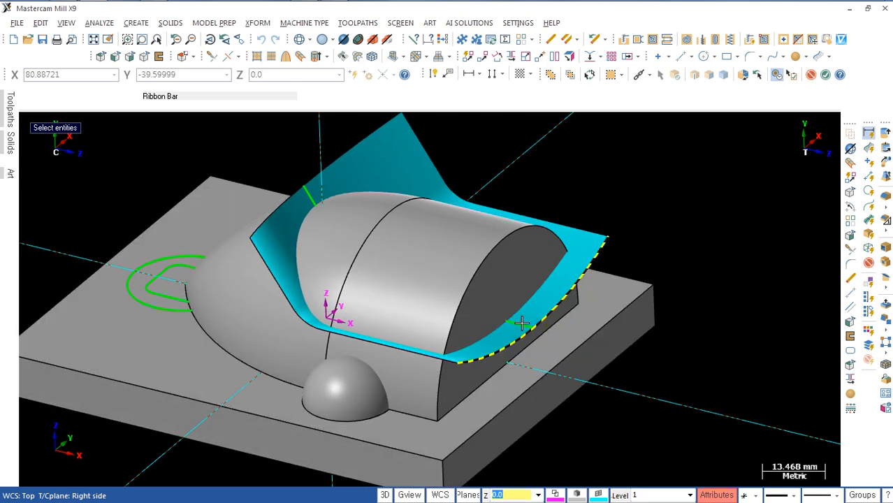
{"action": "left_click", "coordinate": [521, 323]}
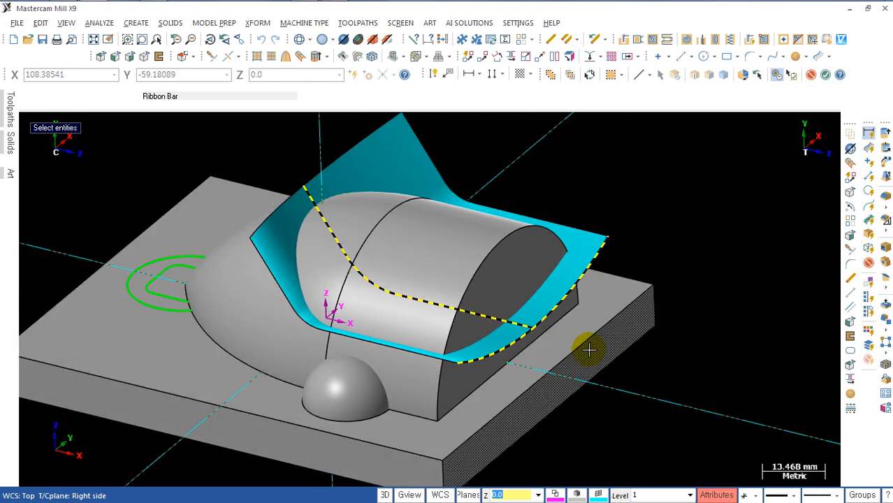
{"action": "key", "text": "Delete"}
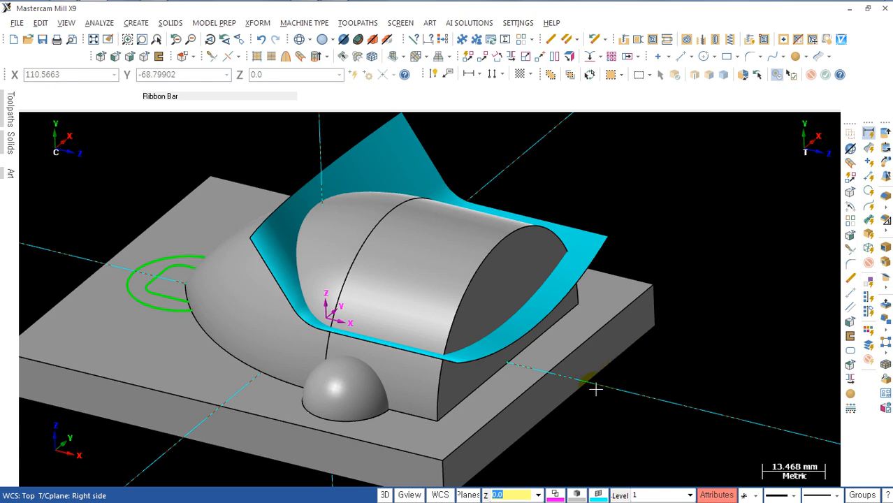
{"action": "scroll", "coordinate": [595, 389], "scroll_direction": "down", "scroll_amount": 1}
{"action": "mouse_move", "coordinate": [594, 388]}
{"action": "middle_mouse_down"}
{"action": "mouse_move", "coordinate": [602, 368]}
{"action": "mouse_move", "coordinate": [600, 391]}
{"action": "middle_mouse_up"}
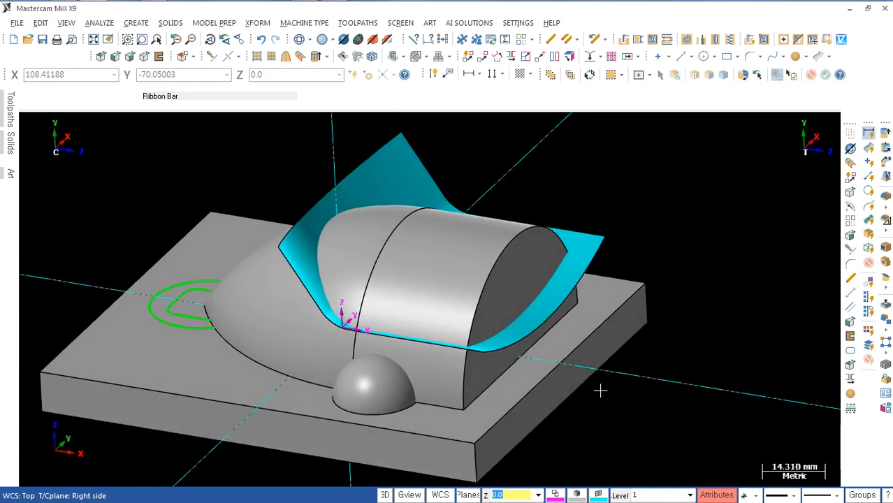
{"action": "key", "text": "alt+s"}
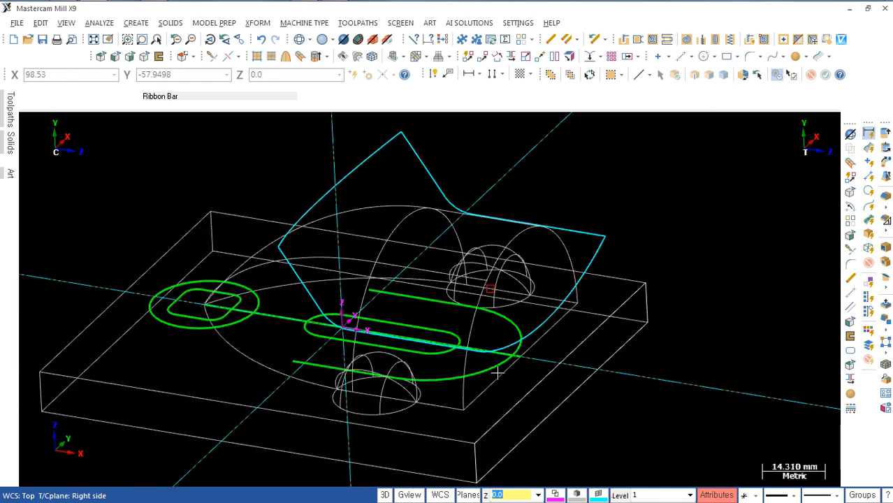
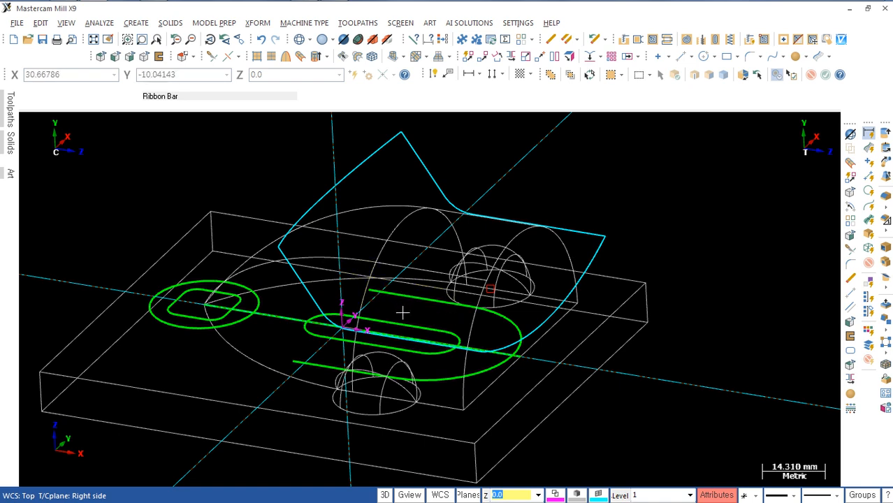
Step: Set up an extruded surface from the open U-shaped green profile, closing its chain and setting the height to 30 mm
{"action": "left_click", "coordinate": [316, 59]}
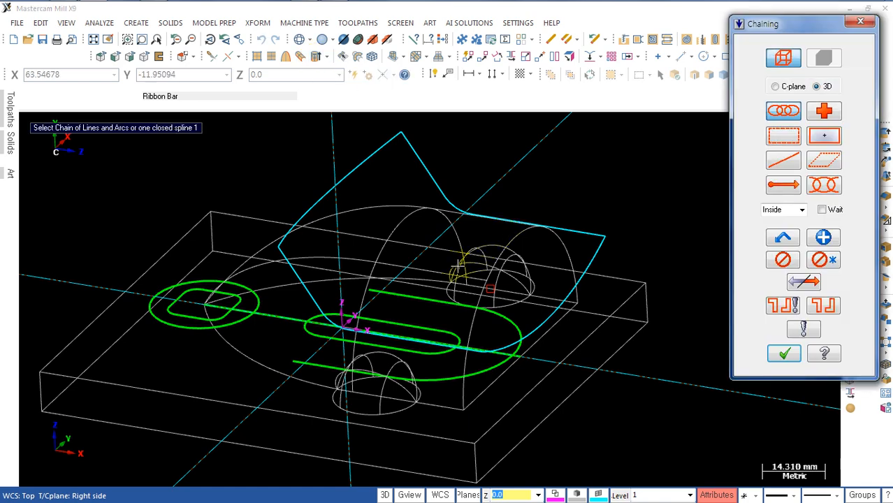
{"action": "left_click", "coordinate": [395, 295]}
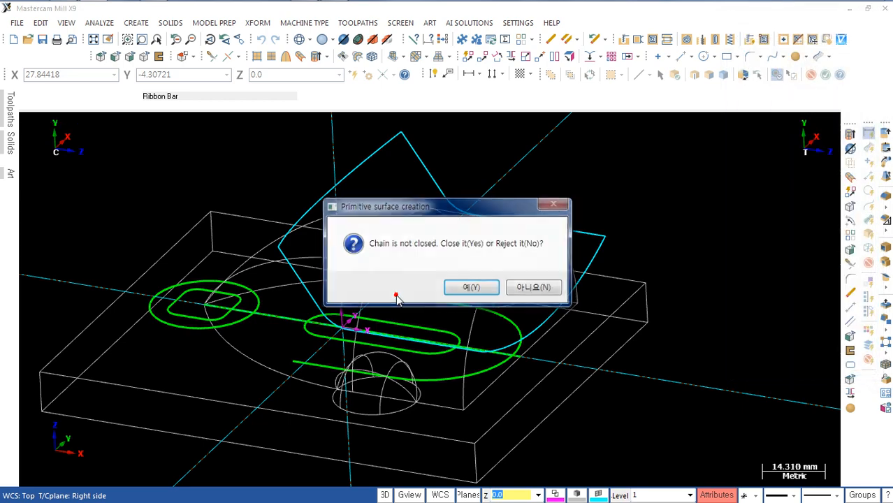
{"action": "left_click", "coordinate": [472, 286]}
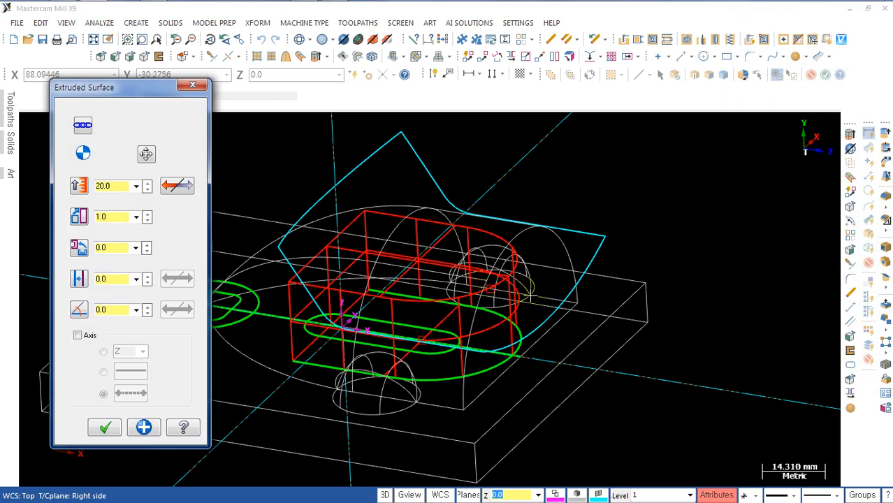
{"action": "middle_click_drag", "start_coordinate": [560, 323], "coordinate": [447, 311]}
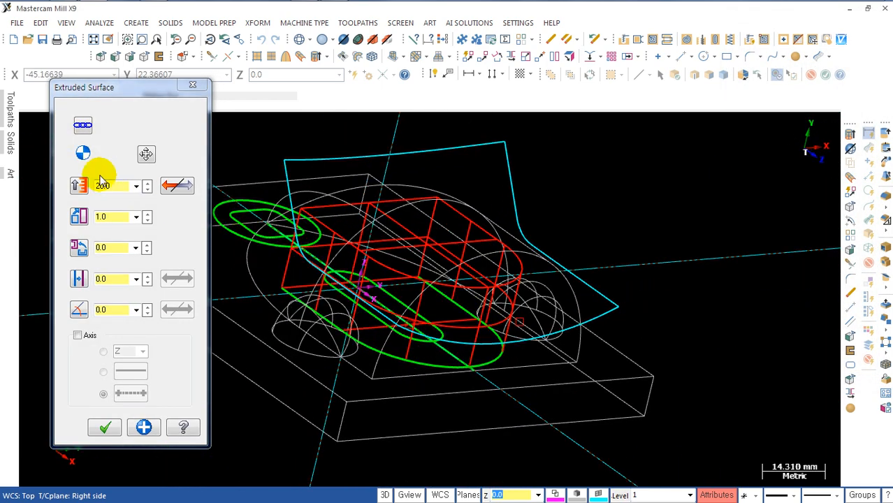
{"action": "double_click", "coordinate": [112, 185]}
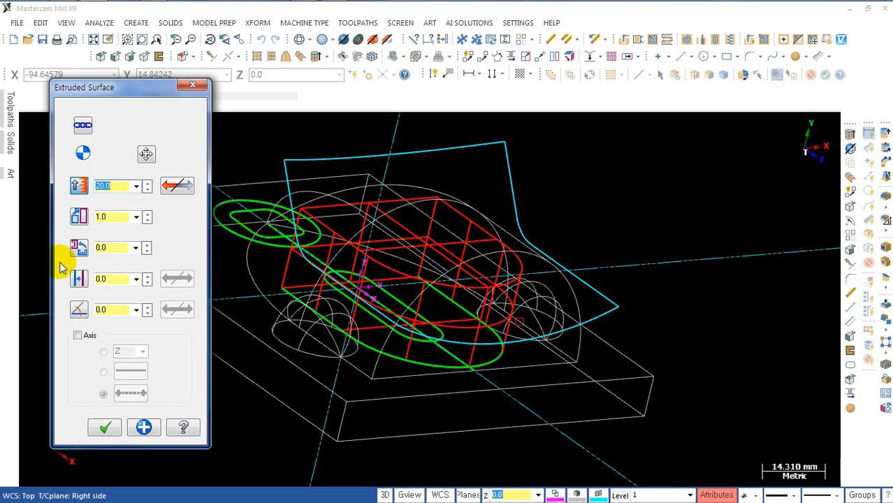
{"action": "type", "text": "30"}
{"action": "key", "text": "Return"}
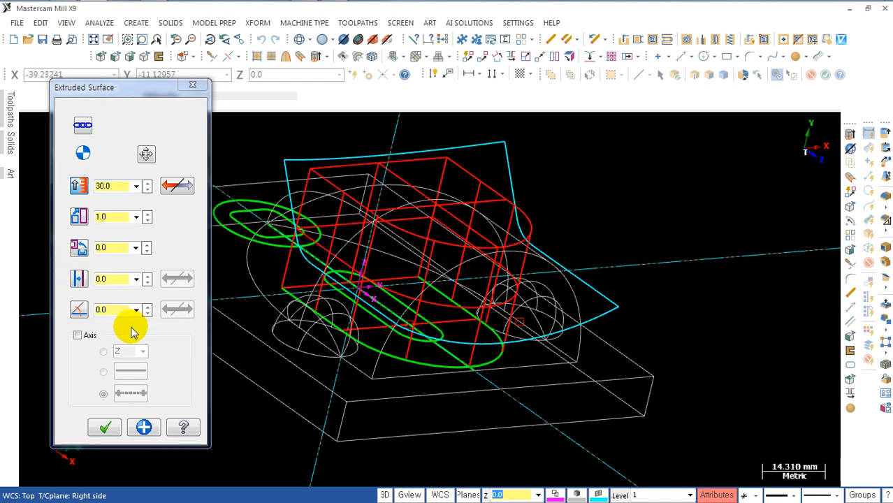
Step: Give the extruded surface an inward taper angle of 12 degrees and create it
{"action": "key", "text": "alt+Tab"}
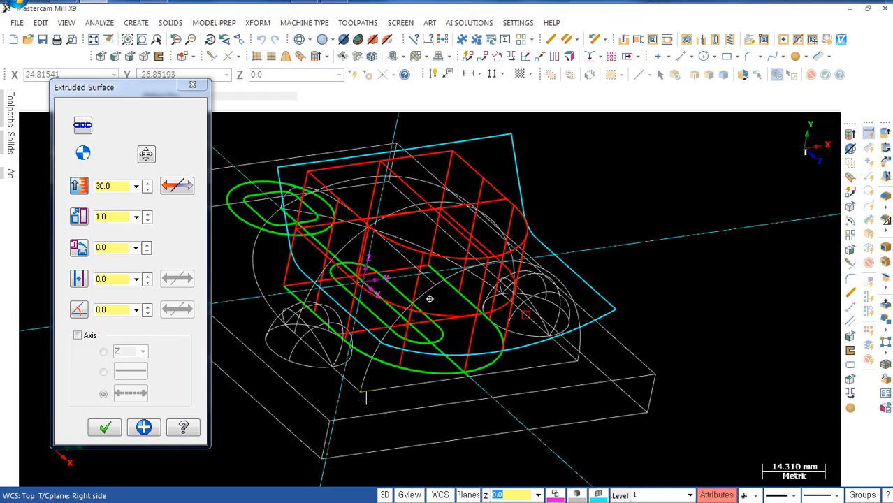
{"action": "left_click", "coordinate": [101, 309]}
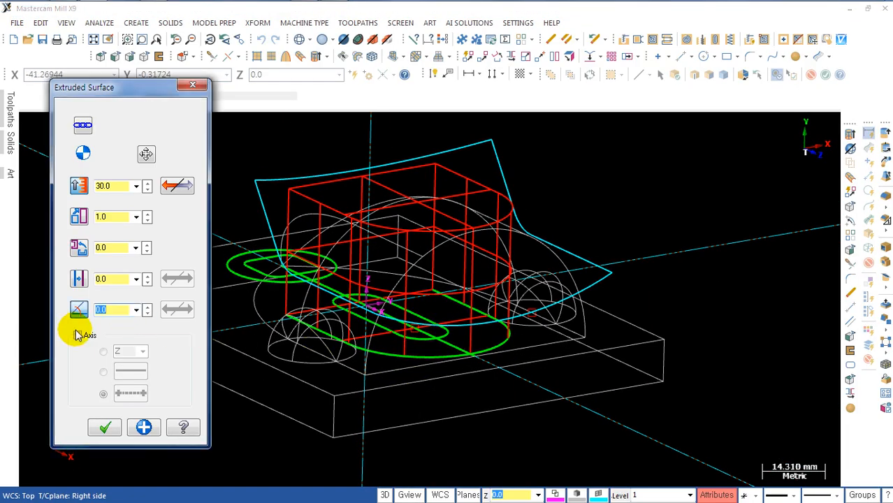
{"action": "type", "text": "12"}
{"action": "key", "text": "Return"}
{"action": "middle_click_drag", "start_coordinate": [419, 356], "coordinate": [454, 363]}
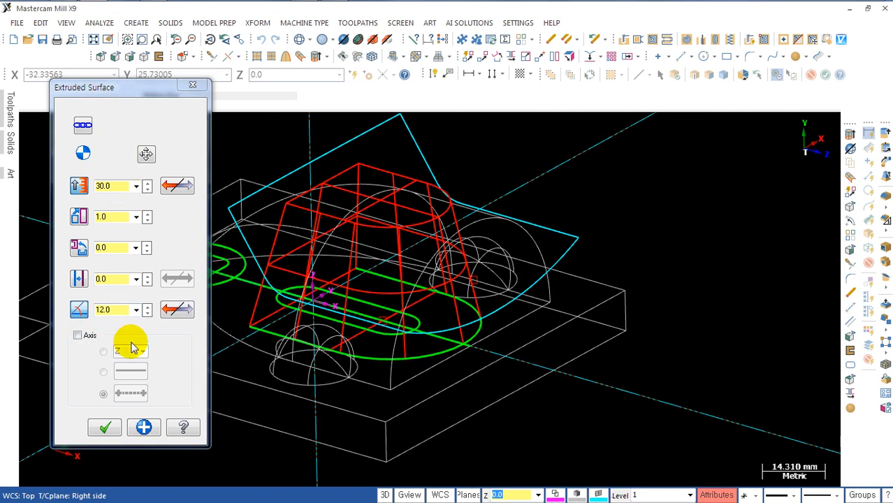
{"action": "left_click", "coordinate": [107, 428]}
{"action": "middle_click_drag", "start_coordinate": [570, 251], "coordinate": [594, 279]}
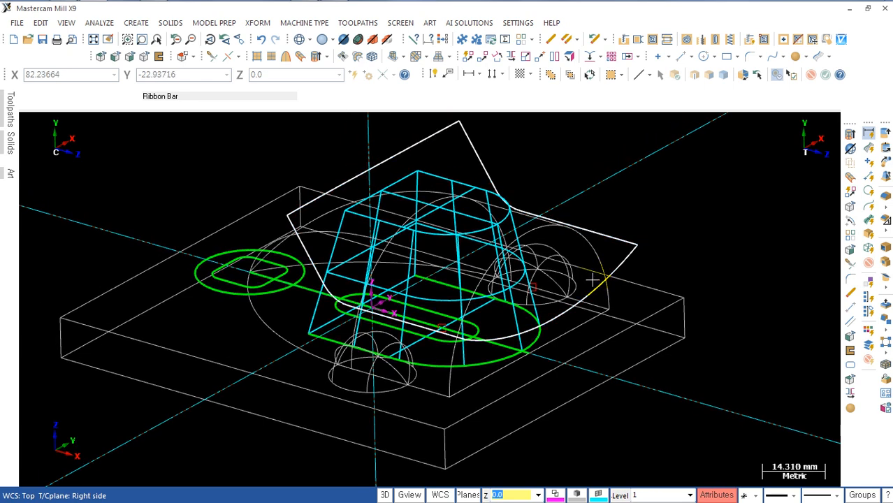
Step: Shade the model and isolate the swept and extruded surfaces, hiding all other geometry
{"action": "key", "text": "alt+s"}
{"action": "middle_click_drag", "start_coordinate": [663, 332], "coordinate": [657, 319]}
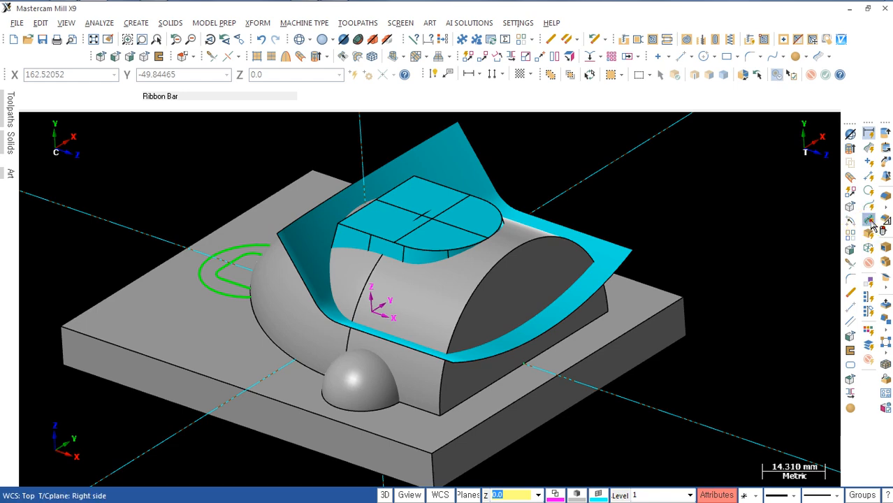
{"action": "left_click", "coordinate": [870, 222]}
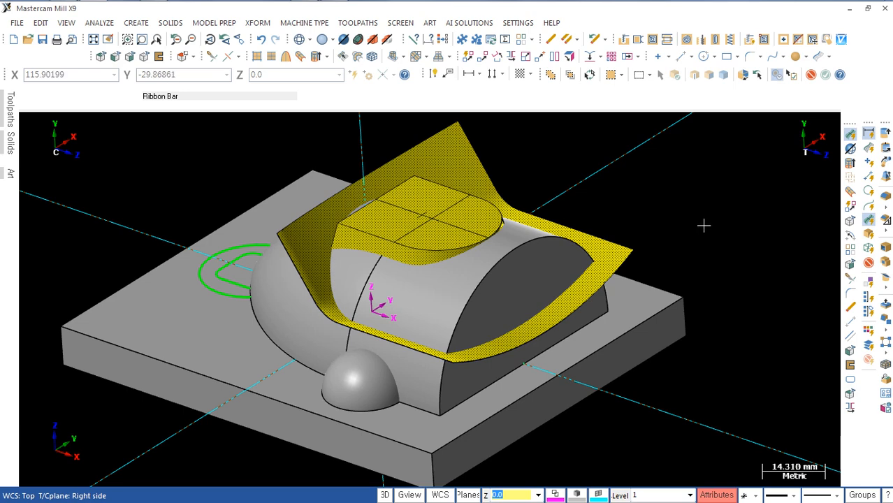
{"action": "key", "text": "Return"}
Step: Remove the top, bottom and flat closing surfaces of the extruded shape, leaving its U-shaped tapered walls and the swept surface
{"action": "middle_click_drag", "start_coordinate": [571, 342], "coordinate": [710, 329]}
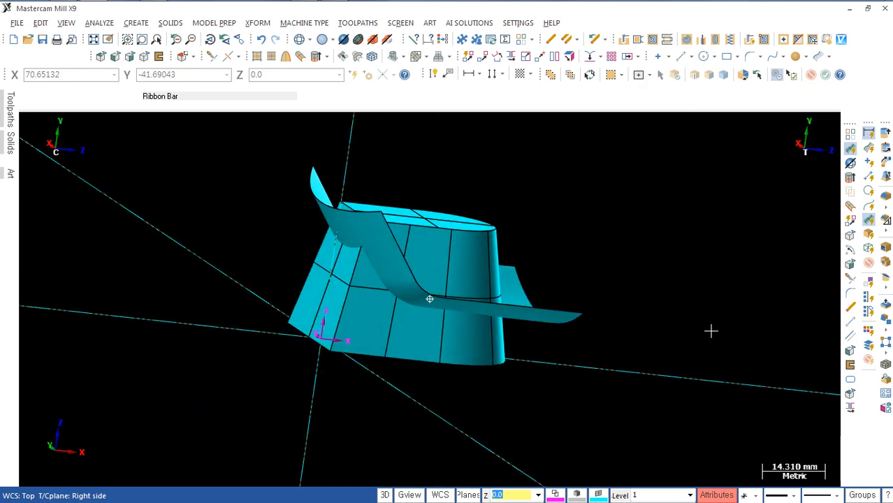
{"action": "middle_click_drag", "start_coordinate": [514, 314], "coordinate": [512, 325]}
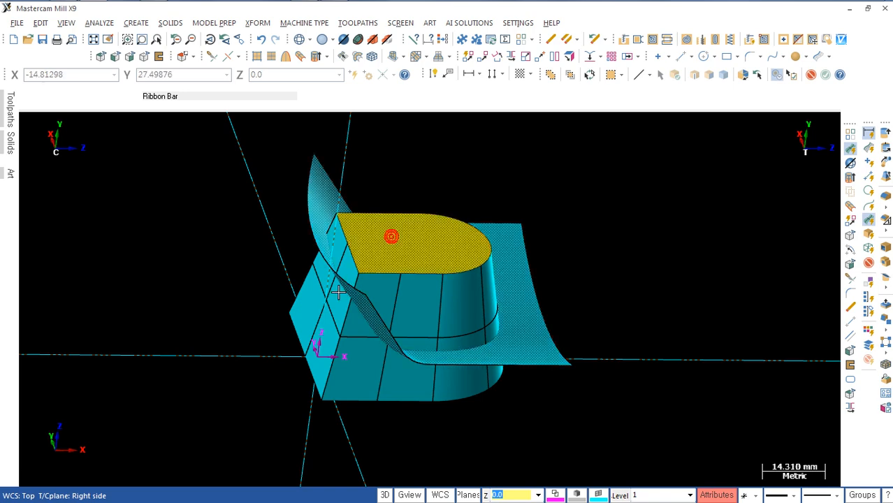
{"action": "mouse_move", "coordinate": [325, 320]}
{"action": "middle_mouse_down"}
{"action": "mouse_move", "coordinate": [347, 275]}
{"action": "mouse_move", "coordinate": [359, 383]}
{"action": "mouse_move", "coordinate": [425, 280]}
{"action": "mouse_move", "coordinate": [530, 315]}
{"action": "mouse_move", "coordinate": [448, 405]}
{"action": "mouse_move", "coordinate": [400, 420]}
{"action": "mouse_move", "coordinate": [406, 395]}
{"action": "mouse_move", "coordinate": [395, 378]}
{"action": "mouse_move", "coordinate": [405, 349]}
{"action": "mouse_move", "coordinate": [335, 365]}
{"action": "mouse_move", "coordinate": [479, 371]}
{"action": "mouse_move", "coordinate": [543, 386]}
{"action": "mouse_move", "coordinate": [495, 418]}
{"action": "mouse_move", "coordinate": [486, 442]}
{"action": "mouse_move", "coordinate": [492, 315]}
{"action": "mouse_move", "coordinate": [417, 341]}
{"action": "mouse_move", "coordinate": [498, 265]}
{"action": "mouse_move", "coordinate": [454, 303]}
{"action": "mouse_move", "coordinate": [484, 264]}
{"action": "mouse_move", "coordinate": [417, 360]}
{"action": "mouse_move", "coordinate": [408, 355]}
{"action": "mouse_move", "coordinate": [400, 366]}
{"action": "mouse_move", "coordinate": [544, 240]}
{"action": "middle_mouse_up"}
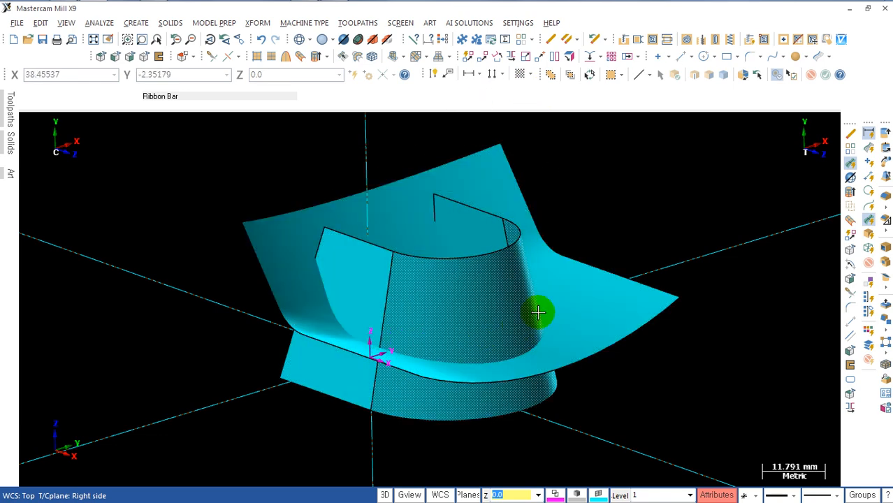
Step: Trim the three tapered wall surfaces to the swept surface, keeping the wall portions above it
{"action": "left_click", "coordinate": [393, 58]}
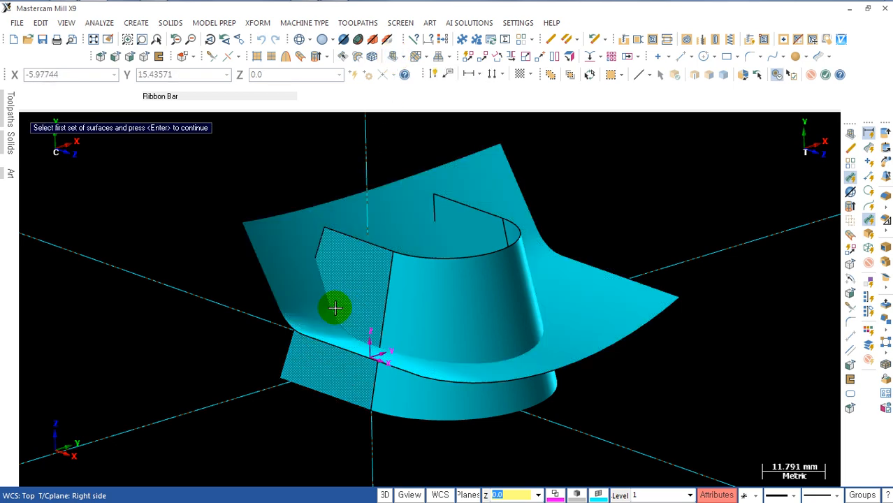
{"action": "left_click", "coordinate": [353, 285]}
{"action": "left_click", "coordinate": [451, 314]}
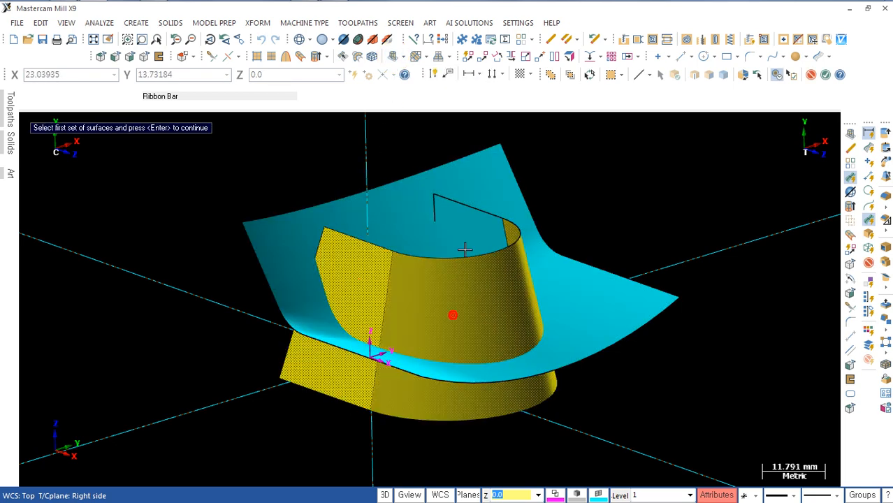
{"action": "left_click", "coordinate": [474, 221]}
{"action": "key", "text": "Return"}
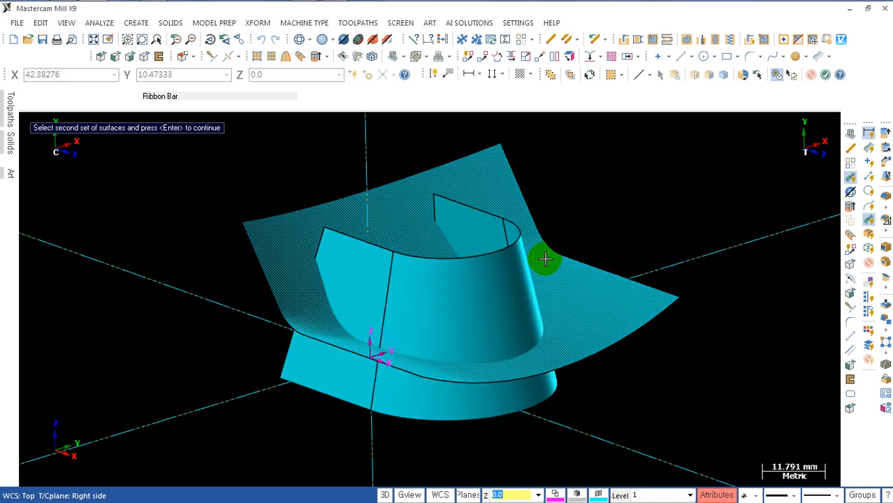
{"action": "left_click", "coordinate": [296, 256]}
{"action": "key", "text": "Return"}
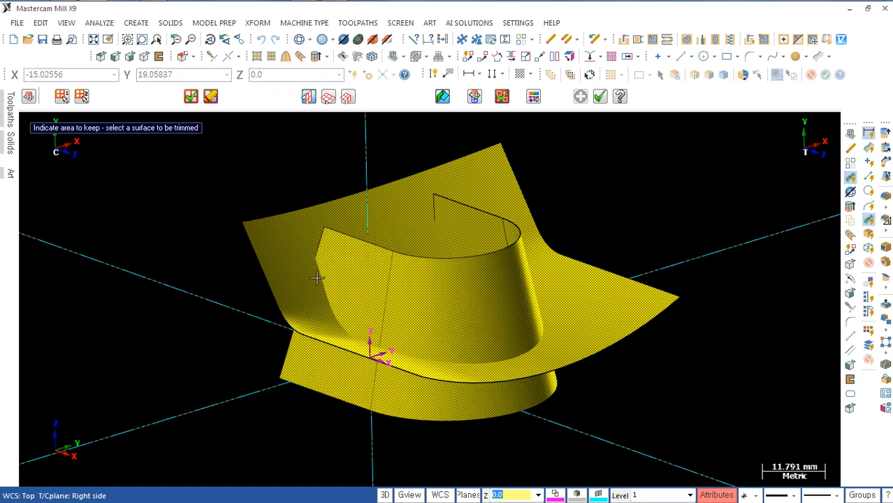
{"action": "left_click", "coordinate": [357, 270]}
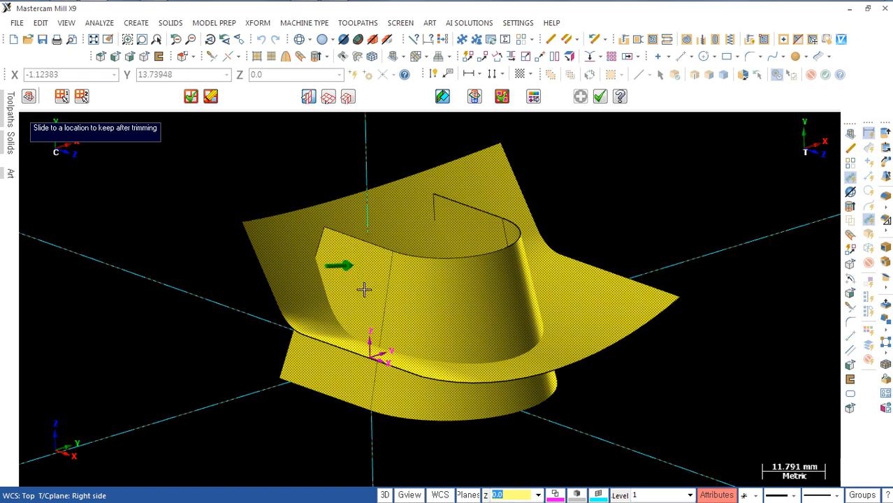
{"action": "left_click", "coordinate": [363, 289]}
{"action": "mouse_move", "coordinate": [478, 306]}
{"action": "middle_mouse_down"}
{"action": "mouse_move", "coordinate": [470, 305]}
{"action": "mouse_move", "coordinate": [489, 315]}
{"action": "middle_mouse_up"}
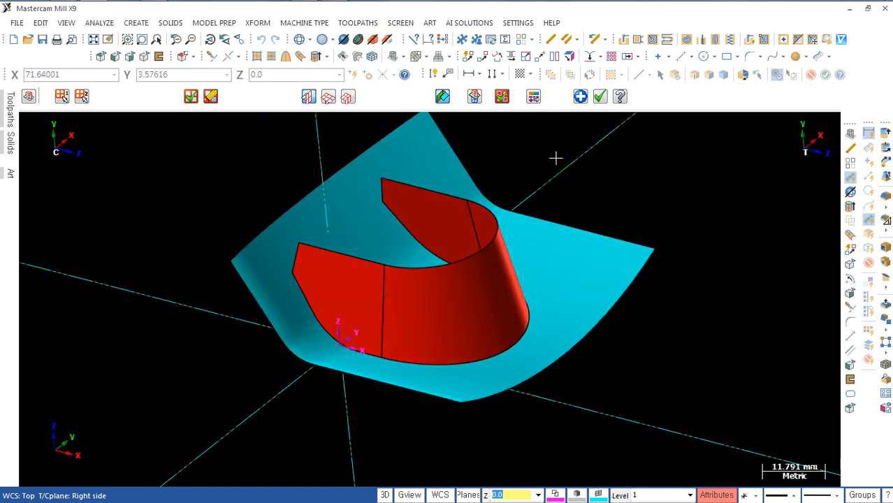
{"action": "left_click", "coordinate": [580, 96]}
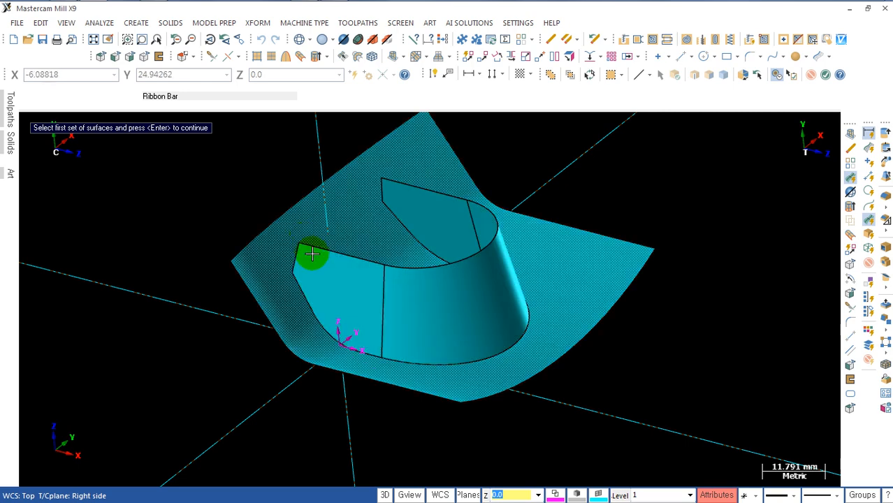
Step: Choose the swept surface as first set and the three tapered walls as second set for another surface-to-surface trim
{"action": "mouse_move", "coordinate": [311, 255]}
{"action": "middle_mouse_down"}
{"action": "mouse_move", "coordinate": [364, 283]}
{"action": "mouse_move", "coordinate": [345, 293]}
{"action": "mouse_move", "coordinate": [287, 255]}
{"action": "middle_mouse_up"}
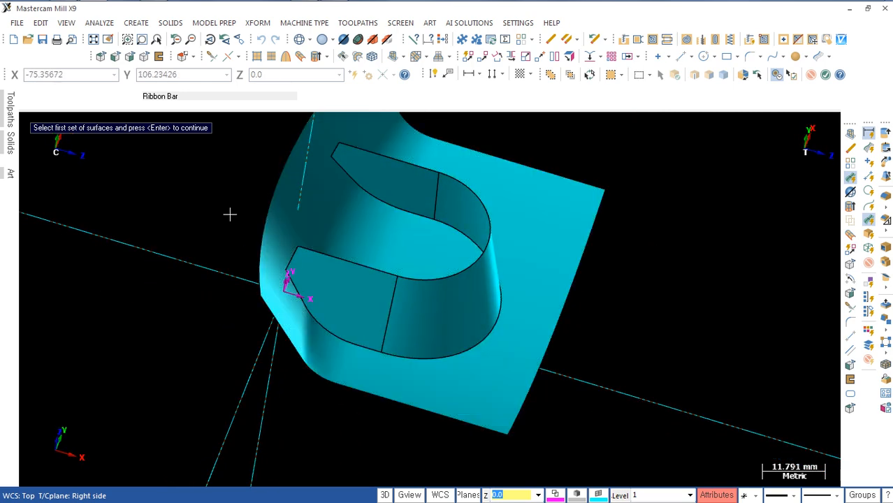
{"action": "mouse_move", "coordinate": [230, 214]}
{"action": "middle_mouse_down"}
{"action": "mouse_move", "coordinate": [308, 187]}
{"action": "mouse_move", "coordinate": [379, 285]}
{"action": "mouse_move", "coordinate": [365, 241]}
{"action": "mouse_move", "coordinate": [372, 266]}
{"action": "mouse_move", "coordinate": [379, 205]}
{"action": "mouse_move", "coordinate": [359, 201]}
{"action": "mouse_move", "coordinate": [345, 237]}
{"action": "mouse_move", "coordinate": [363, 213]}
{"action": "mouse_move", "coordinate": [378, 233]}
{"action": "mouse_move", "coordinate": [425, 222]}
{"action": "mouse_move", "coordinate": [414, 248]}
{"action": "middle_mouse_up"}
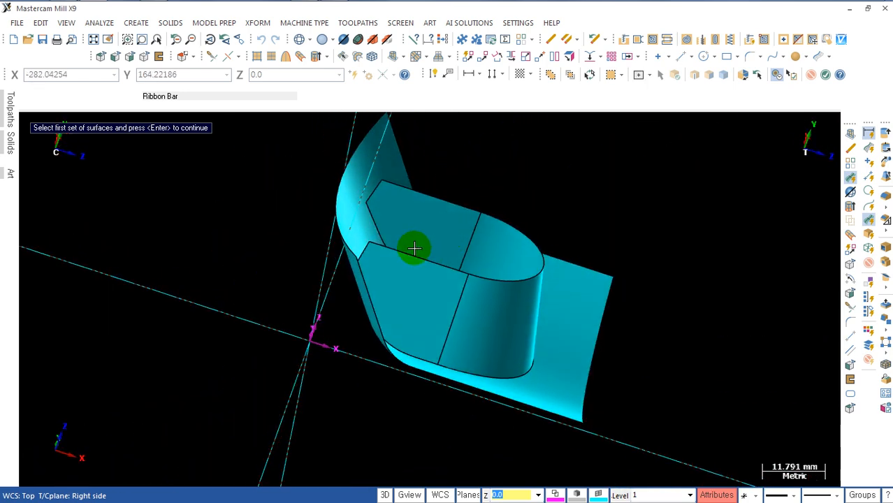
{"action": "left_click", "coordinate": [370, 248]}
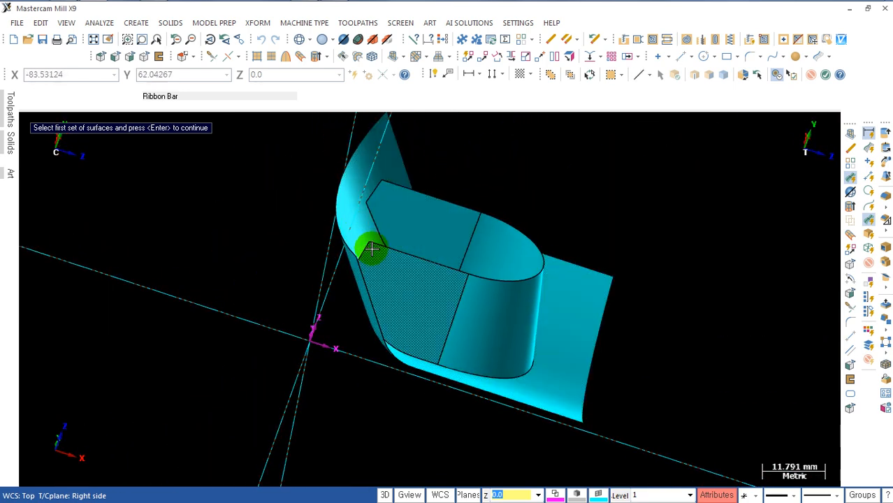
{"action": "mouse_move", "coordinate": [395, 301]}
{"action": "middle_mouse_down"}
{"action": "mouse_move", "coordinate": [308, 308]}
{"action": "mouse_move", "coordinate": [373, 329]}
{"action": "mouse_move", "coordinate": [362, 334]}
{"action": "mouse_move", "coordinate": [374, 323]}
{"action": "mouse_move", "coordinate": [325, 300]}
{"action": "mouse_move", "coordinate": [412, 341]}
{"action": "middle_mouse_up"}
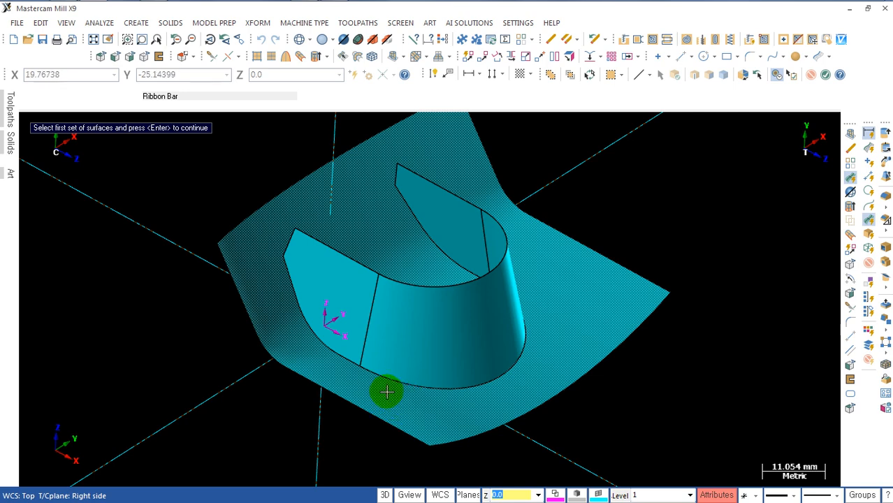
{"action": "left_click", "coordinate": [277, 292]}
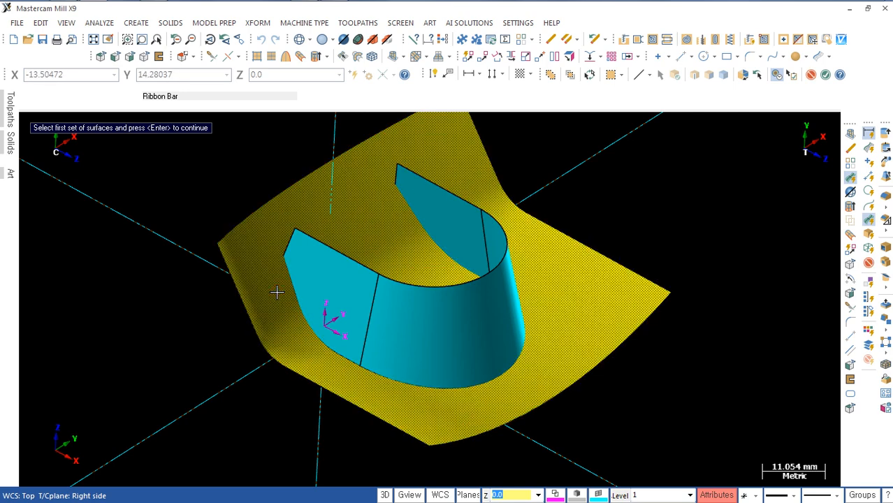
{"action": "key", "text": "Return"}
{"action": "left_click", "coordinate": [301, 292]}
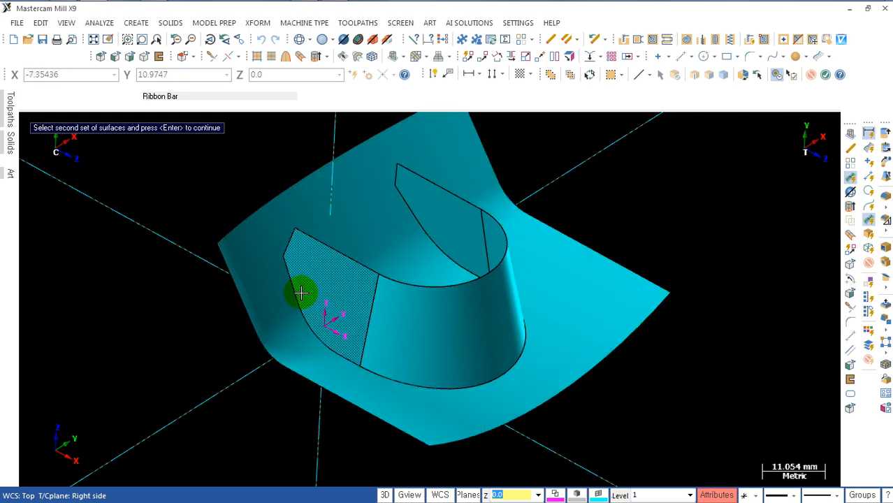
{"action": "left_click", "coordinate": [417, 317]}
{"action": "left_click", "coordinate": [442, 217]}
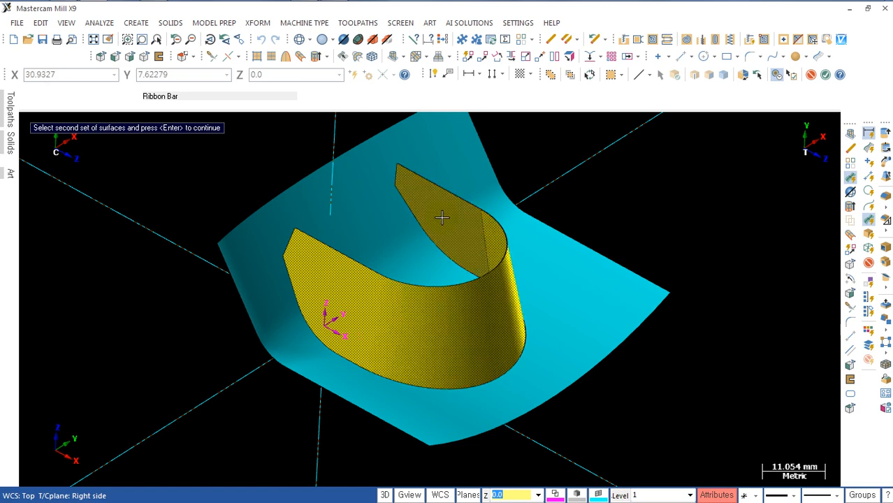
{"action": "key", "text": "Return"}
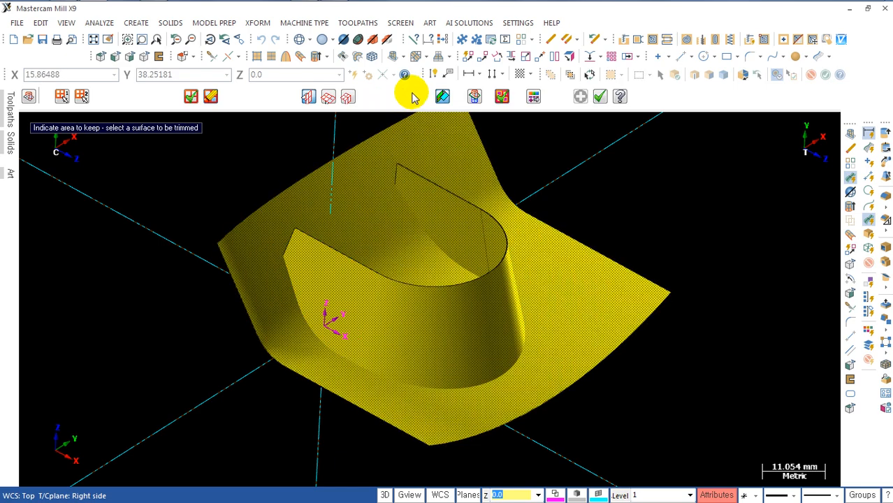
Step: Trim the swept surface at the walls, keeping the area outside the U-shaped boundary, and accept the trim
{"action": "left_click", "coordinate": [442, 93]}
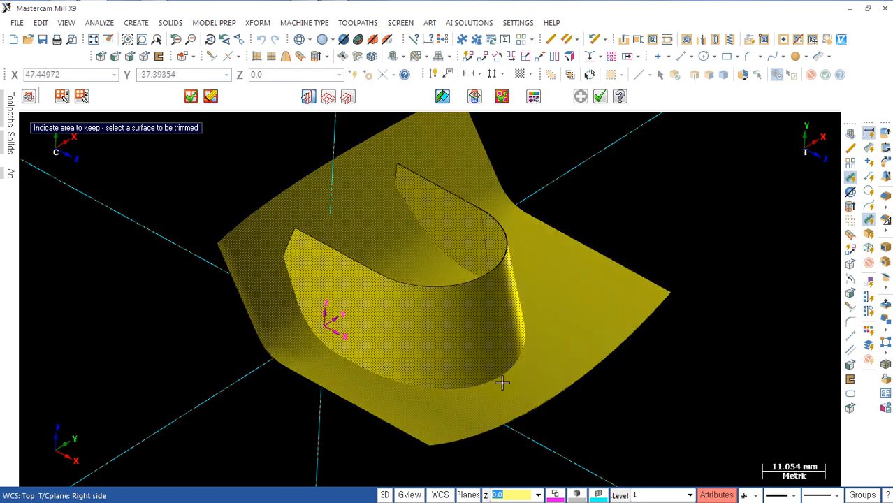
{"action": "middle_click_drag", "start_coordinate": [352, 228], "coordinate": [396, 231]}
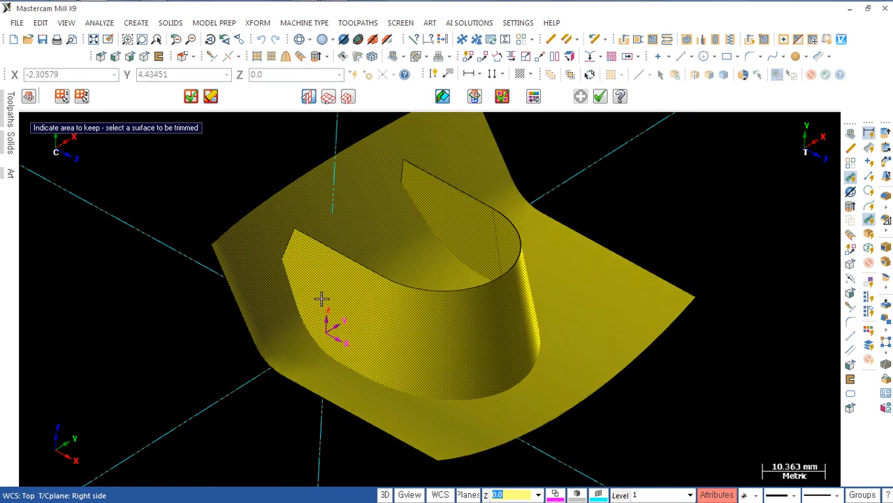
{"action": "left_click", "coordinate": [260, 298]}
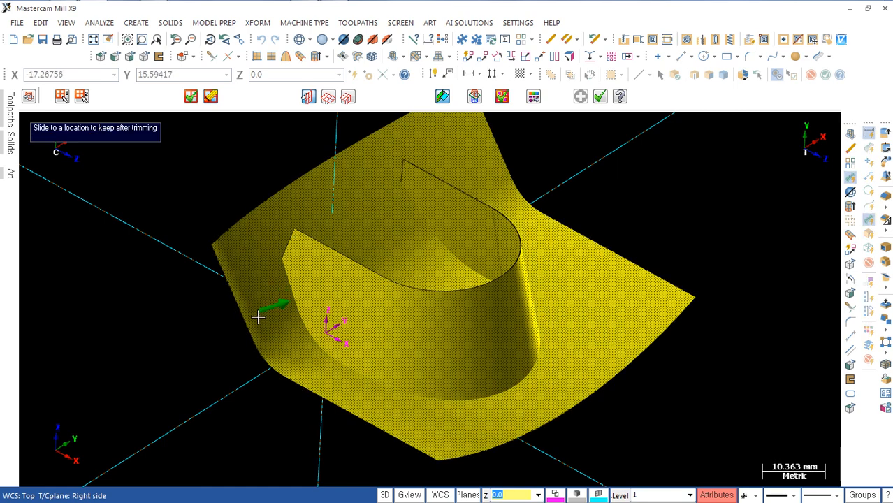
{"action": "left_click", "coordinate": [584, 330]}
{"action": "middle_click_drag", "start_coordinate": [571, 331], "coordinate": [619, 162]}
{"action": "left_click", "coordinate": [601, 102]}
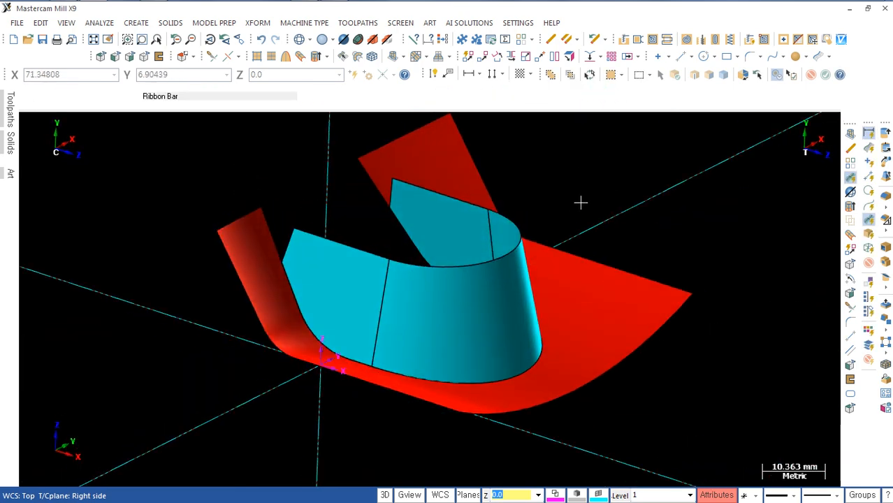
{"action": "left_click", "coordinate": [585, 300]}
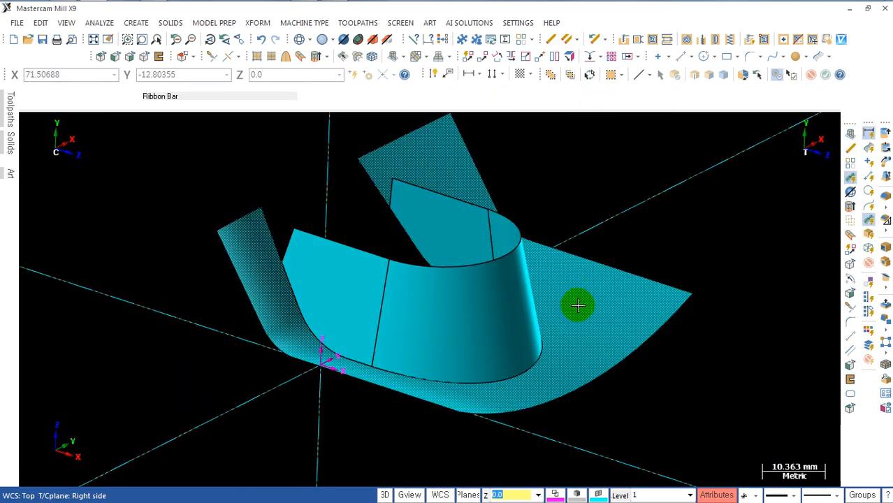
{"action": "left_click", "coordinate": [445, 233]}
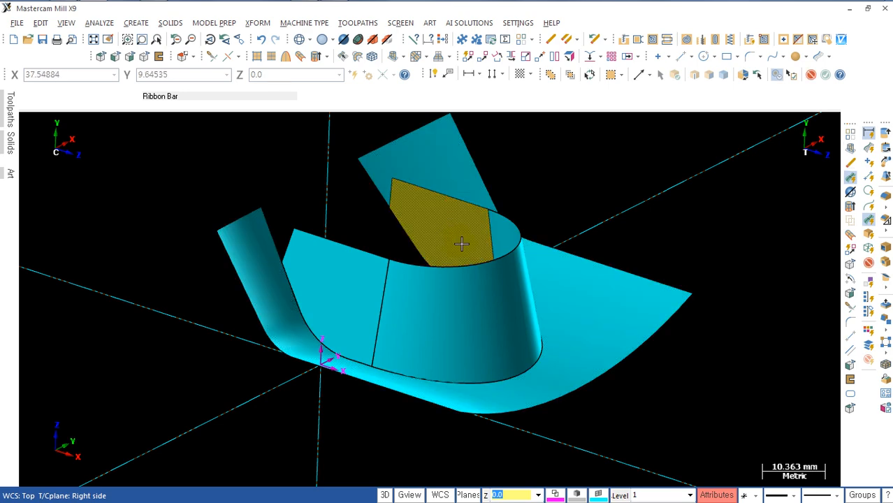
{"action": "key", "text": "alt+e"}
{"action": "mouse_move", "coordinate": [522, 318]}
{"action": "middle_mouse_down"}
{"action": "mouse_move", "coordinate": [502, 335]}
{"action": "mouse_move", "coordinate": [504, 321]}
{"action": "middle_mouse_up"}
{"action": "scroll", "coordinate": [501, 314], "scroll_direction": "down", "scroll_amount": 2}
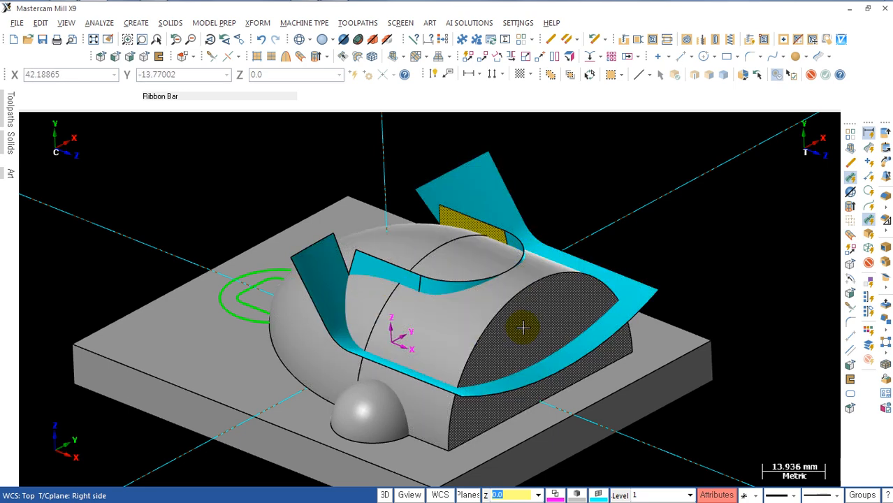
{"action": "middle_click_drag", "start_coordinate": [523, 328], "coordinate": [508, 305], "text": "shift"}
{"action": "left_click", "coordinate": [323, 246]}
{"action": "left_click", "coordinate": [363, 244]}
{"action": "left_click", "coordinate": [422, 261]}
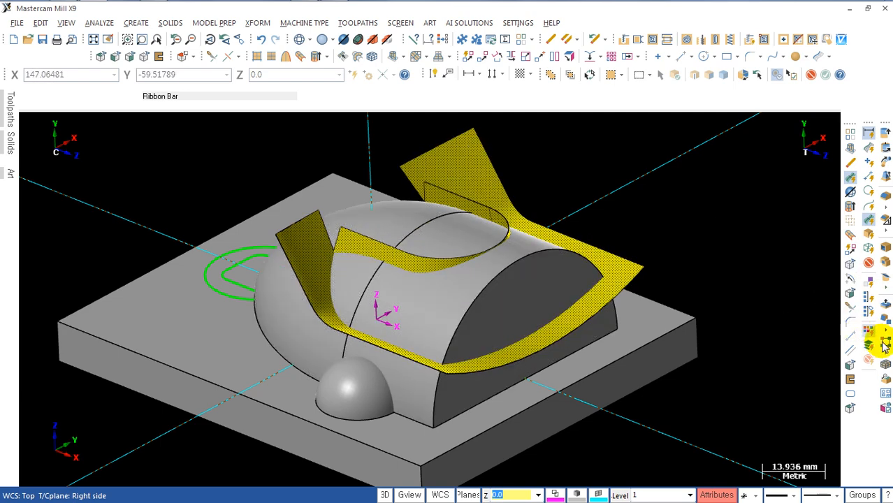
{"action": "left_click", "coordinate": [884, 366]}
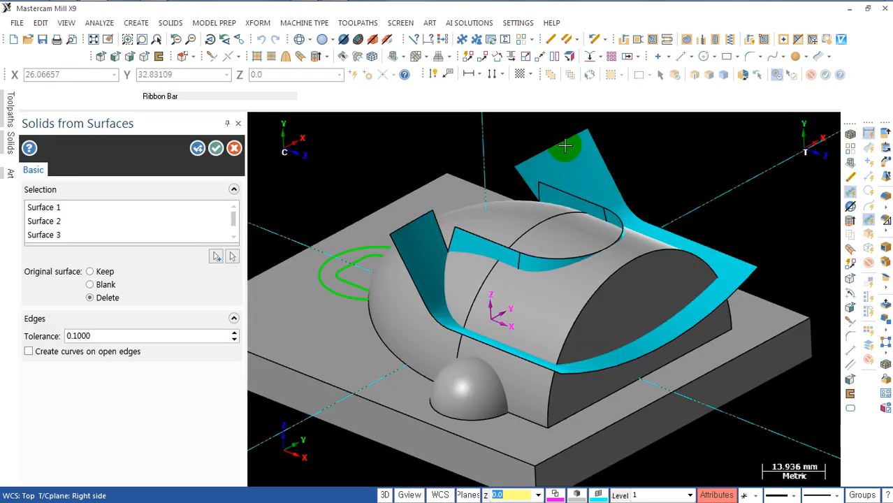
{"action": "key", "text": "Return"}
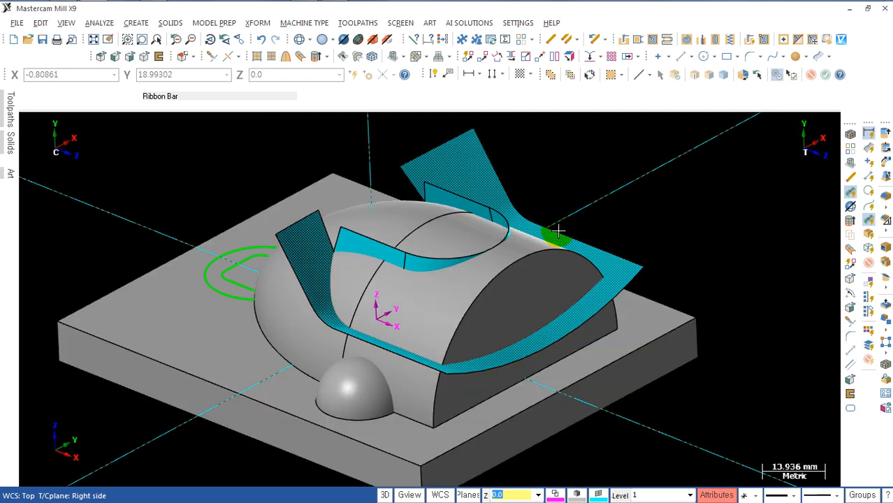
Step: Isolate the surfaces and choose the swept surface and the three tapered walls for stitching into a solid
{"action": "left_click", "coordinate": [870, 213]}
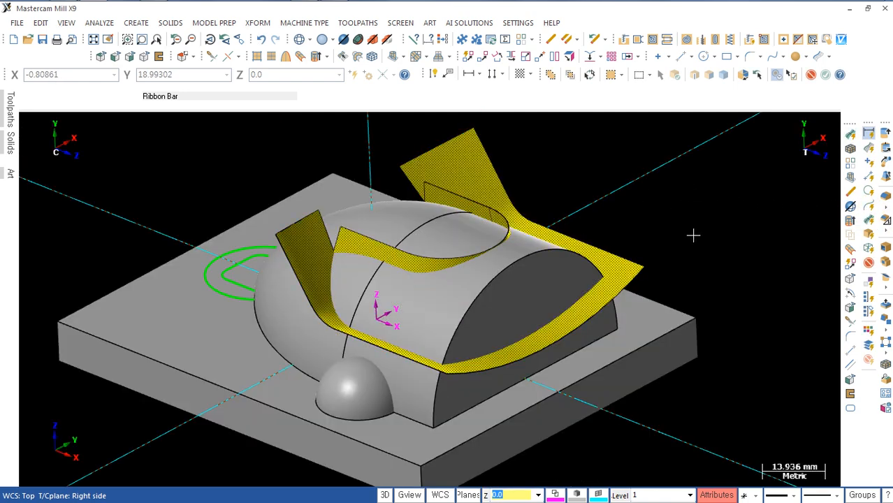
{"action": "key", "text": "alt+e"}
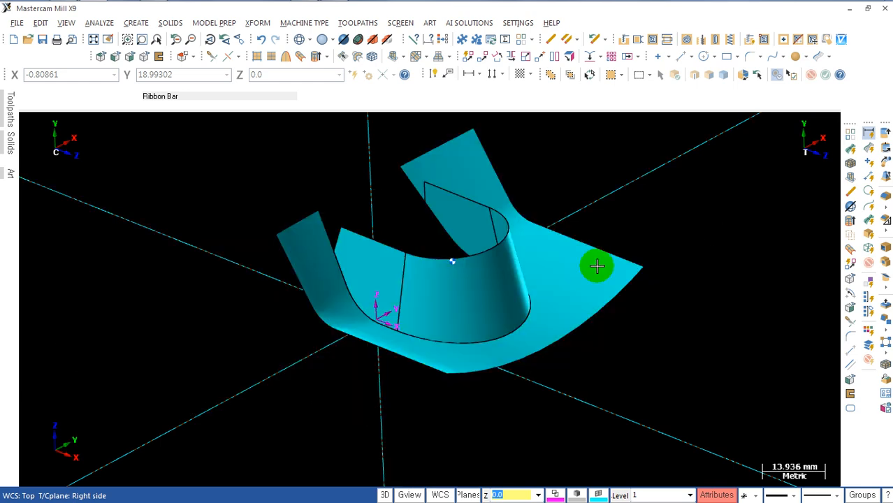
{"action": "left_click", "coordinate": [885, 363]}
{"action": "left_click", "coordinate": [364, 264]}
{"action": "left_click", "coordinate": [380, 276]}
{"action": "left_click", "coordinate": [470, 264]}
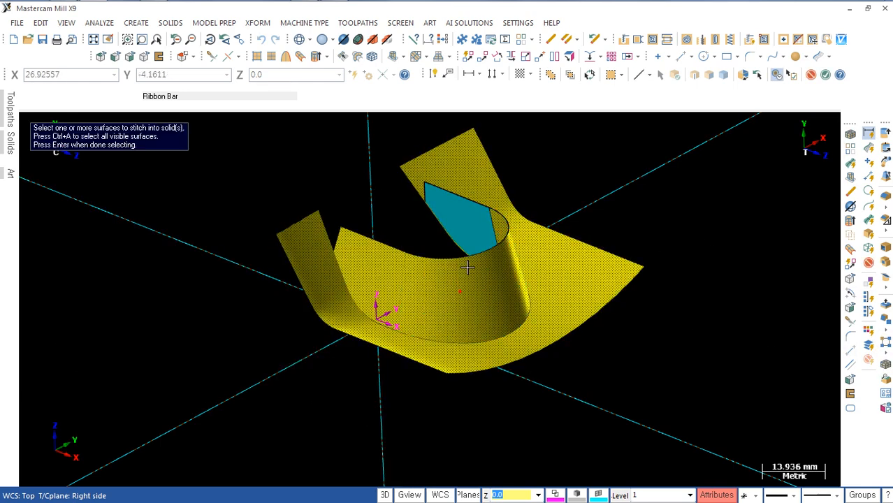
{"action": "left_click", "coordinate": [477, 218]}
{"action": "key", "text": "Return"}
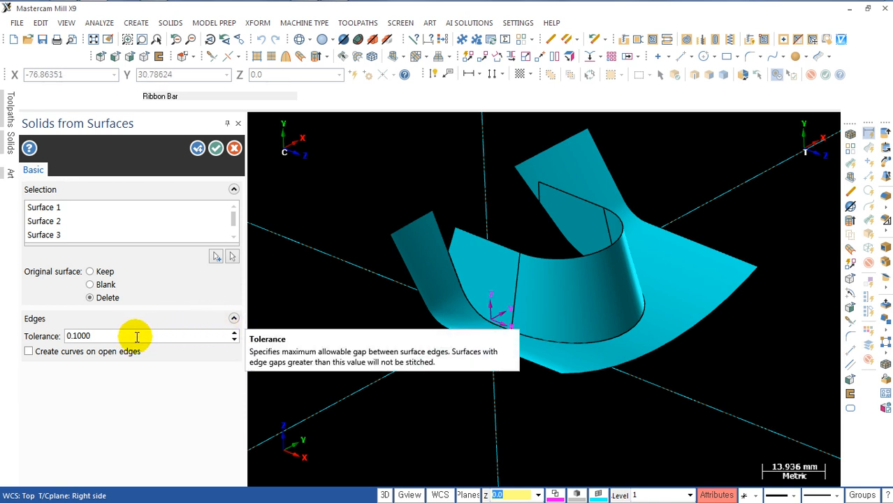
Step: Stitch the chosen surfaces into a sheet body with a tolerance of 0.05, blanking the original surfaces
{"action": "left_click_drag", "start_coordinate": [127, 336], "coordinate": [68, 338]}
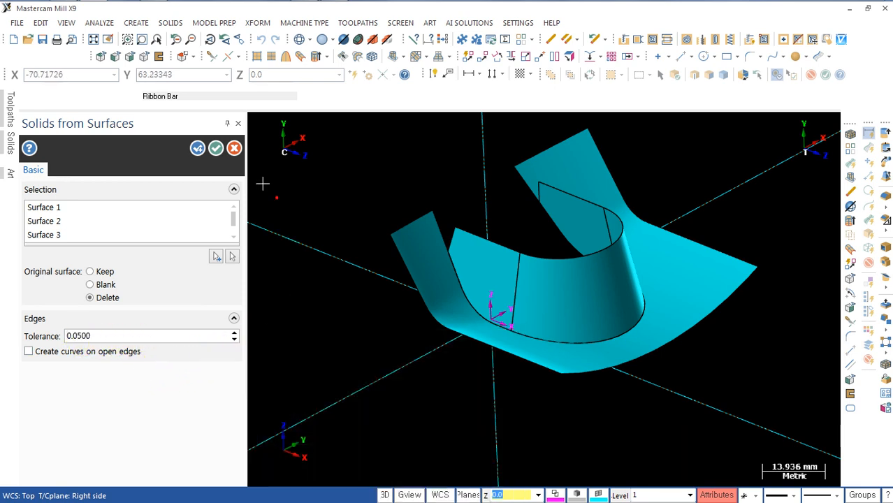
{"action": "left_click", "coordinate": [93, 286]}
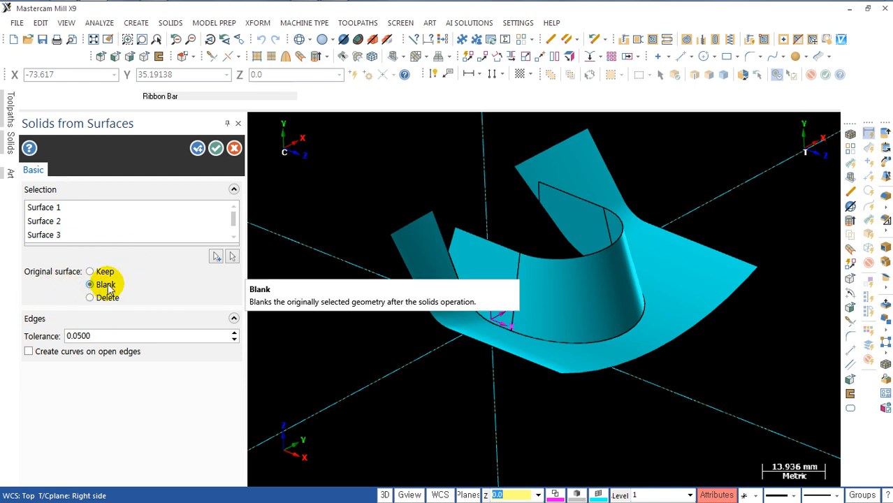
{"action": "left_click", "coordinate": [216, 149]}
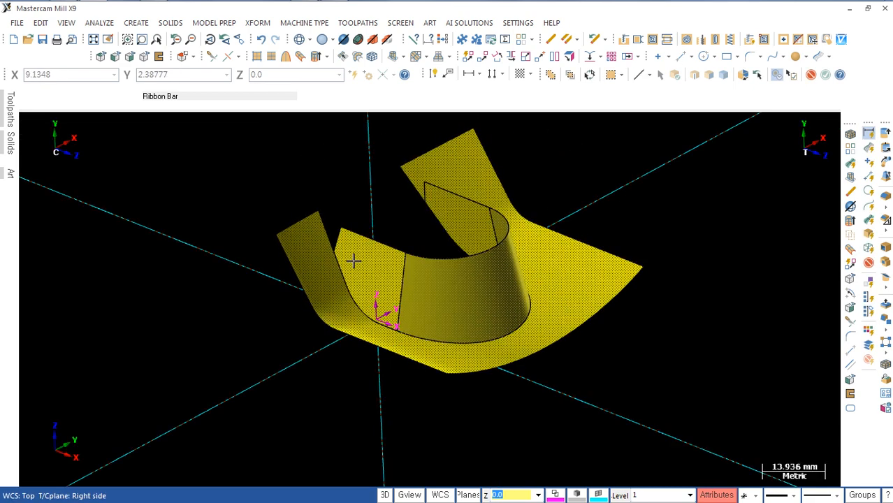
Step: Redisplay the hidden solids alongside the stitched sheet and check how the sheet crosses the dome body
{"action": "left_click", "coordinate": [467, 308]}
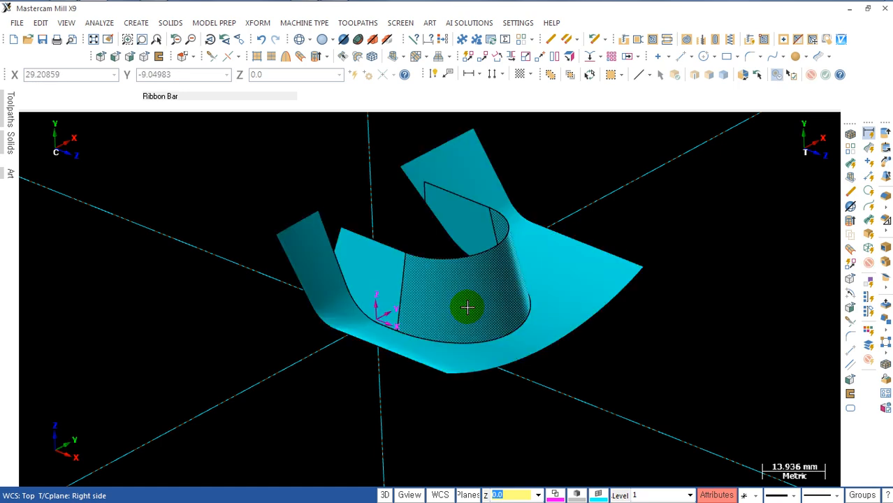
{"action": "key", "text": "alt+e"}
{"action": "middle_click_drag", "start_coordinate": [591, 391], "coordinate": [570, 394]}
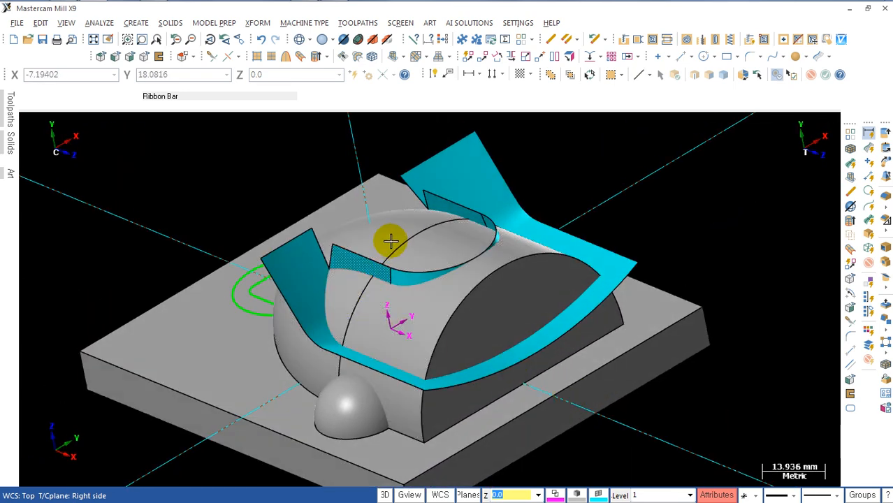
{"action": "left_click", "coordinate": [401, 298]}
{"action": "left_click", "coordinate": [504, 273]}
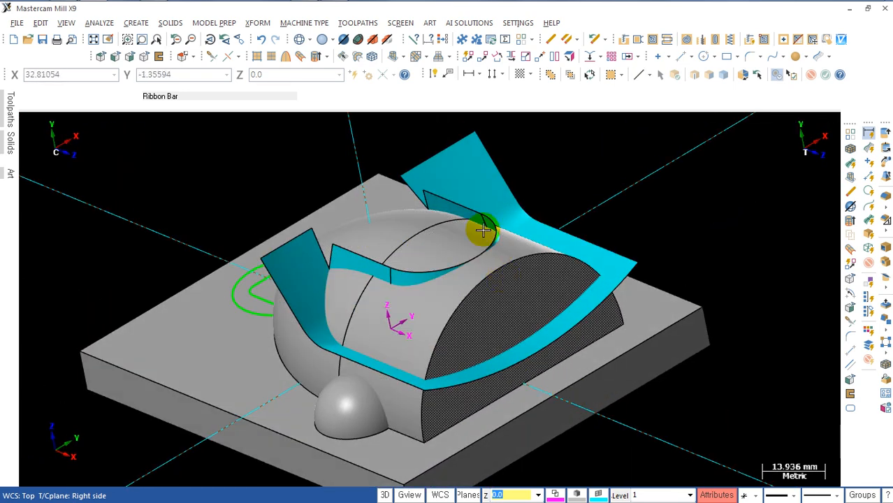
{"action": "left_click", "coordinate": [455, 162]}
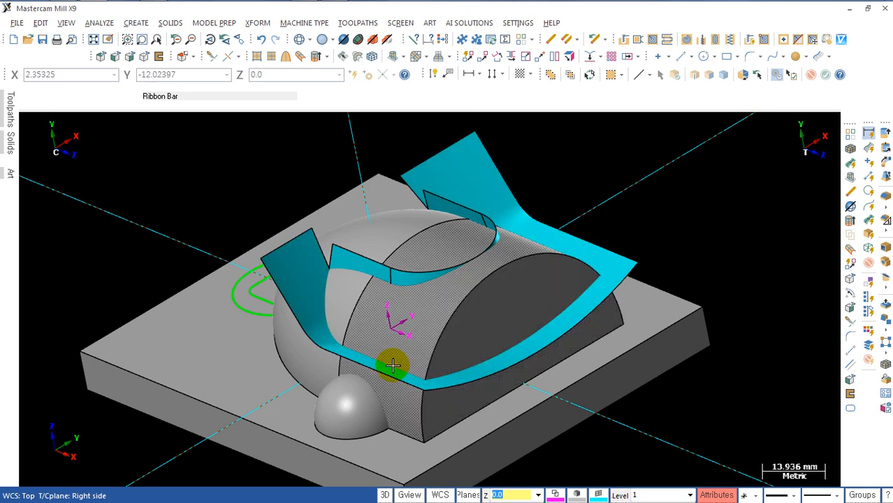
{"action": "left_click", "coordinate": [474, 176]}
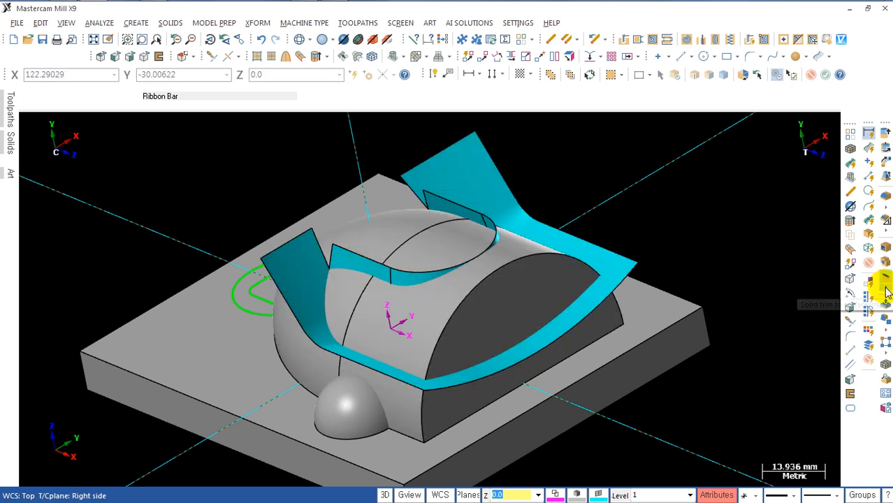
Step: Trim the dome body to the stitched sheet, keeping the portion beneath it, and delete the sheet
{"action": "left_click", "coordinate": [885, 290]}
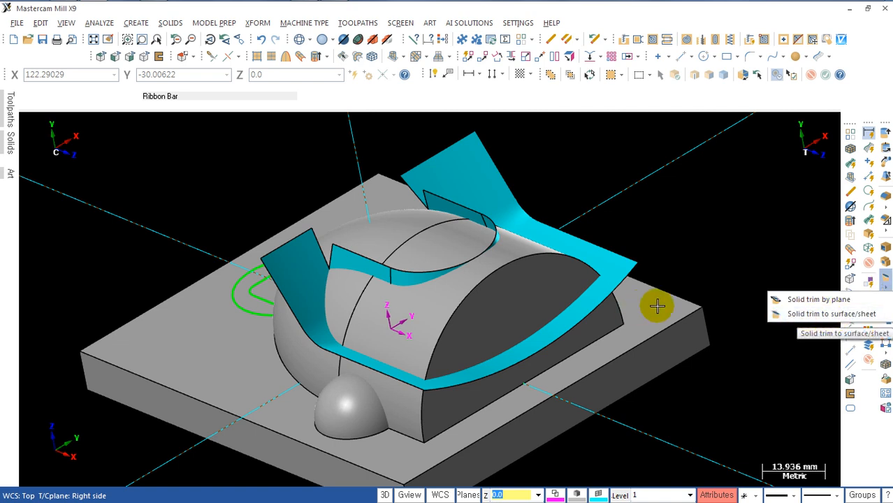
{"action": "left_click", "coordinate": [808, 318]}
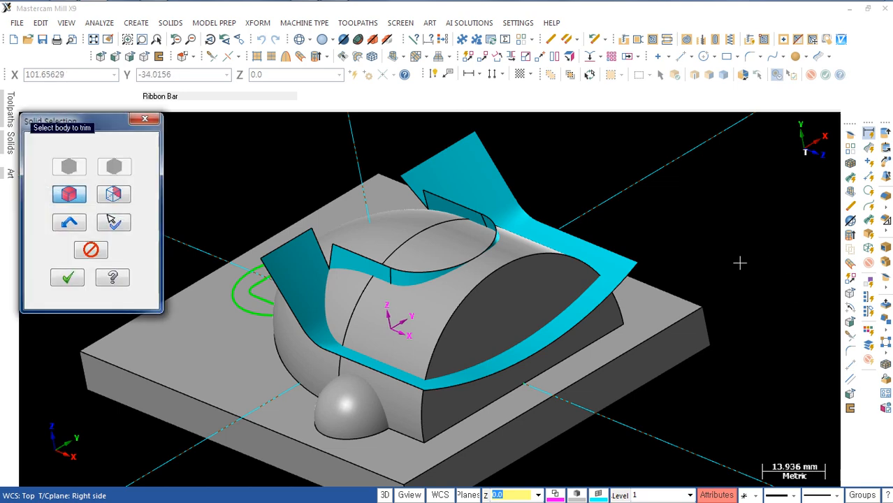
{"action": "left_click", "coordinate": [403, 435]}
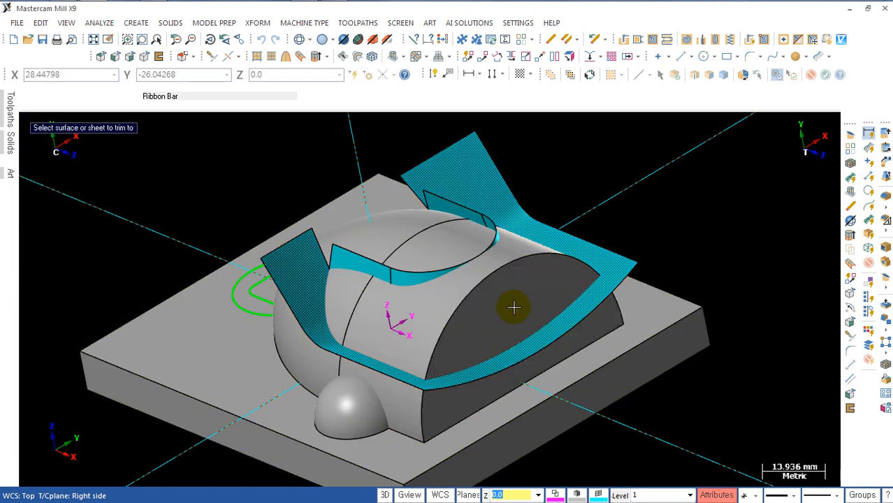
{"action": "left_click", "coordinate": [474, 176]}
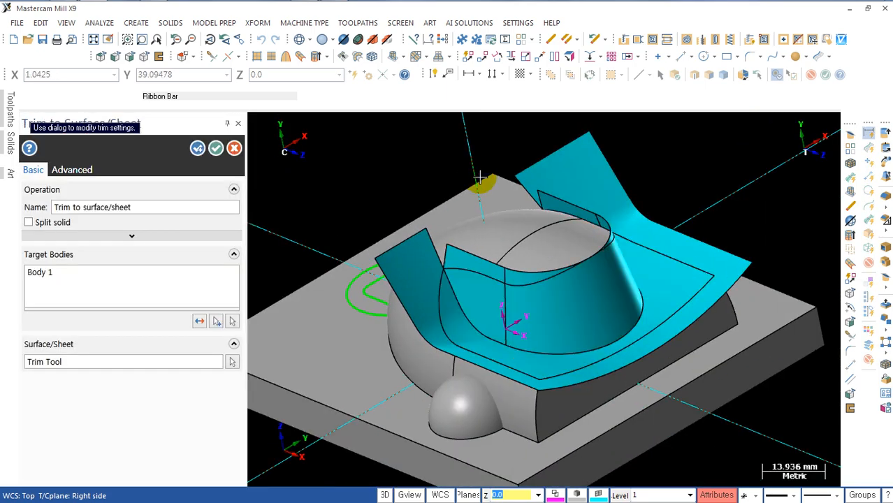
{"action": "mouse_move", "coordinate": [671, 285]}
{"action": "middle_mouse_down"}
{"action": "mouse_move", "coordinate": [699, 315]}
{"action": "mouse_move", "coordinate": [659, 285]}
{"action": "mouse_move", "coordinate": [658, 259]}
{"action": "mouse_move", "coordinate": [713, 279]}
{"action": "mouse_move", "coordinate": [688, 262]}
{"action": "mouse_move", "coordinate": [651, 265]}
{"action": "middle_mouse_up"}
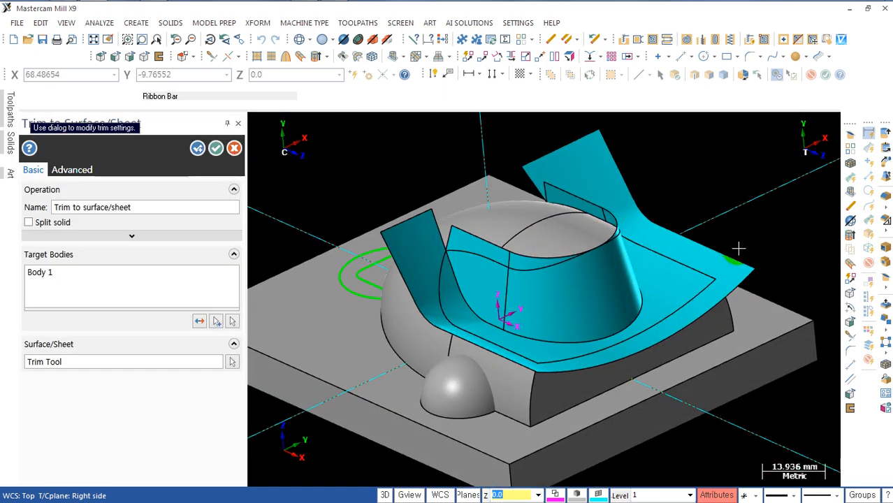
{"action": "left_click", "coordinate": [216, 149]}
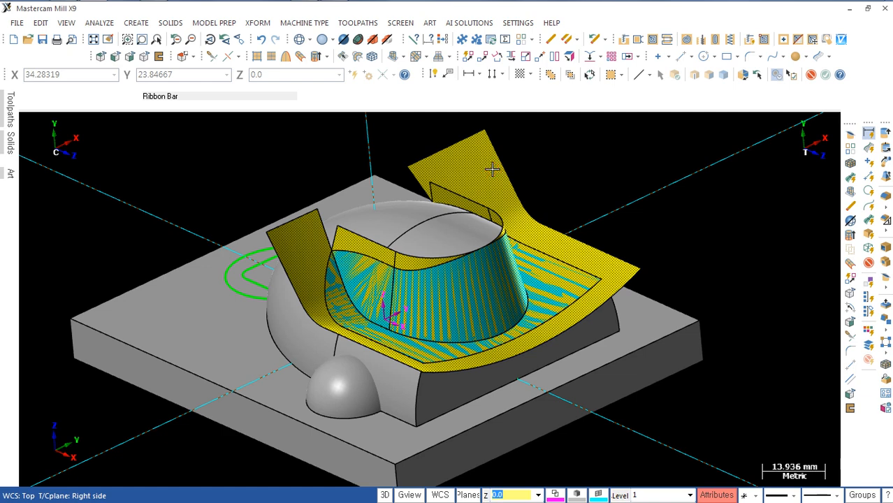
{"action": "key", "text": "Delete"}
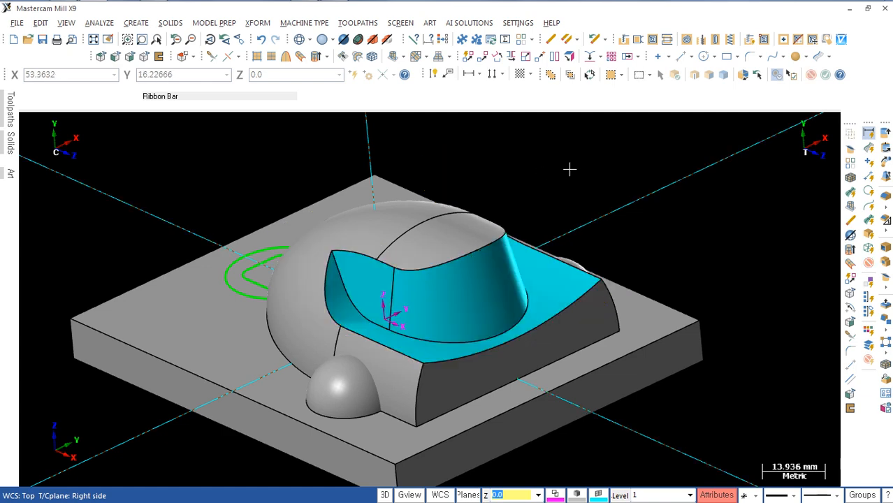
Step: Examine the trimmed body from several sides, including the circle and rounded square at the dome's pointed end
{"action": "scroll", "coordinate": [669, 253], "scroll_direction": "down", "scroll_amount": 3}
{"action": "middle_click_drag", "start_coordinate": [630, 253], "coordinate": [788, 224]}
{"action": "left_click", "coordinate": [589, 335]}
{"action": "left_click", "coordinate": [542, 327]}
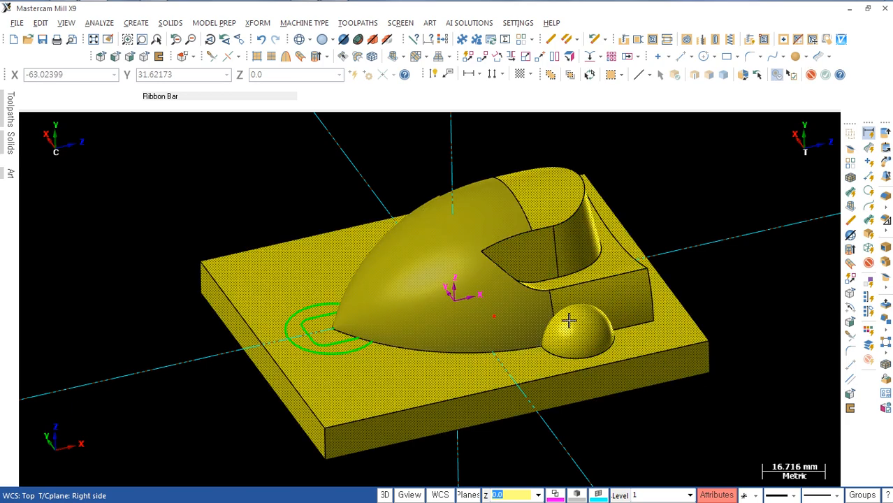
{"action": "middle_click_drag", "start_coordinate": [597, 320], "coordinate": [371, 259]}
{"action": "scroll", "coordinate": [583, 351], "scroll_direction": "up", "scroll_amount": 1}
{"action": "key", "text": "Escape"}
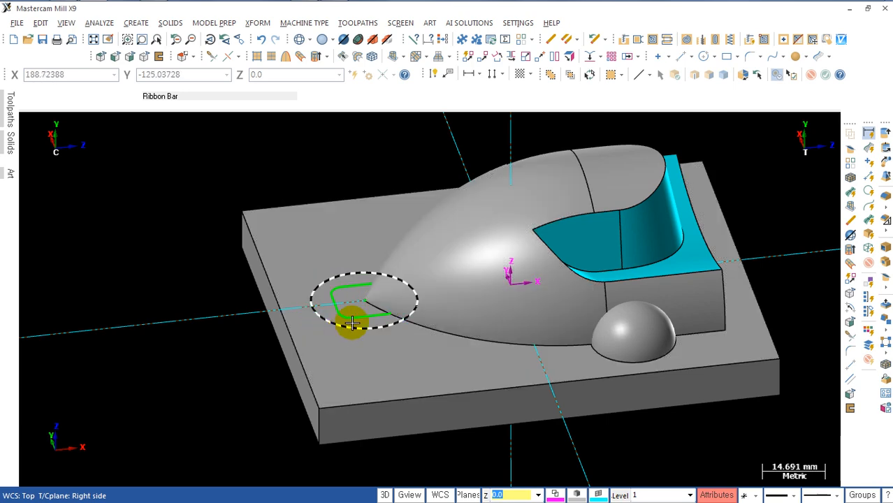
{"action": "middle_click_drag", "start_coordinate": [357, 365], "coordinate": [339, 378]}
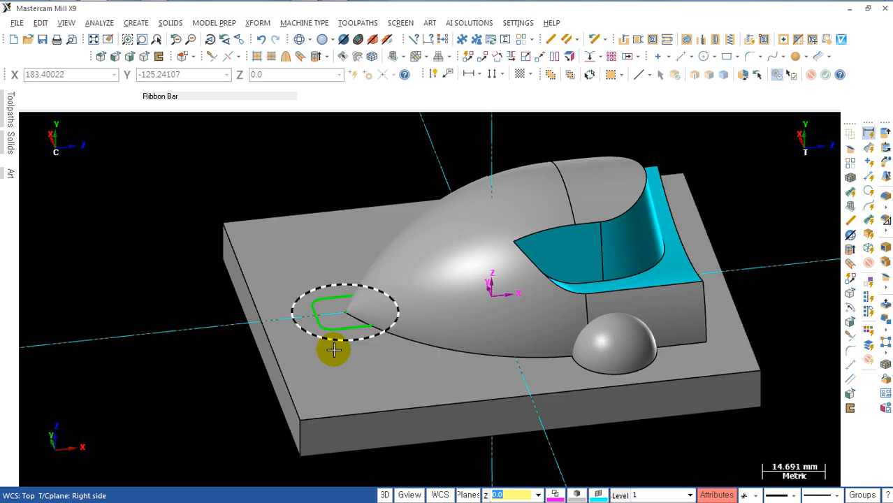
Step: Show the model in wireframe from the top and check the rounded square's dimensions in the reference drawing
{"action": "key", "text": "alt+s"}
{"action": "key", "text": "alt+1"}
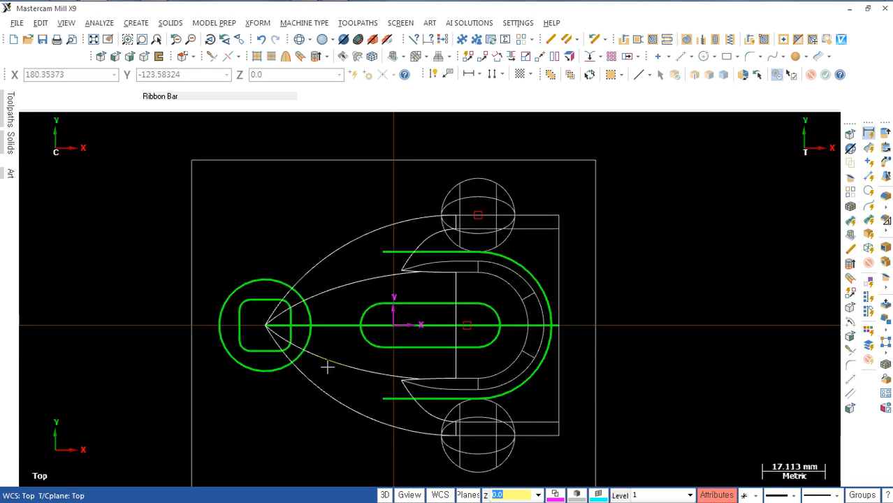
{"action": "scroll", "coordinate": [303, 371], "scroll_direction": "up", "scroll_amount": 3}
{"action": "scroll", "coordinate": [256, 387], "scroll_direction": "down", "scroll_amount": 1}
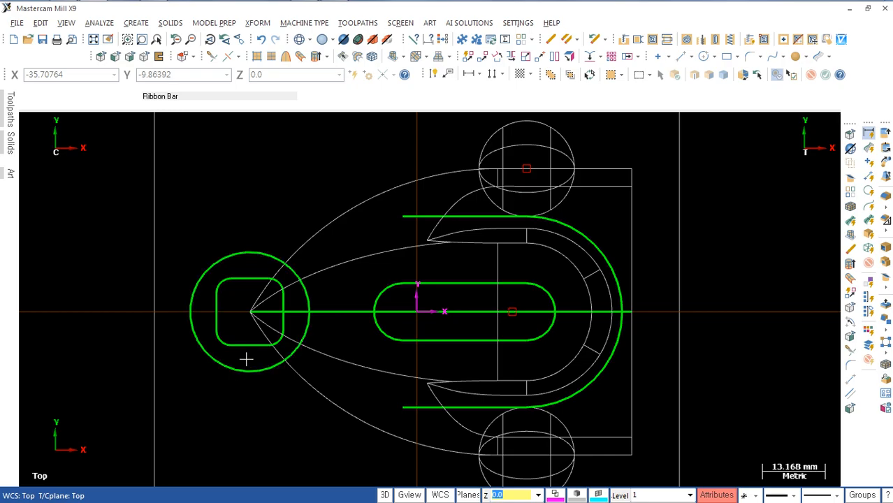
{"action": "key", "text": "alt+Tab"}
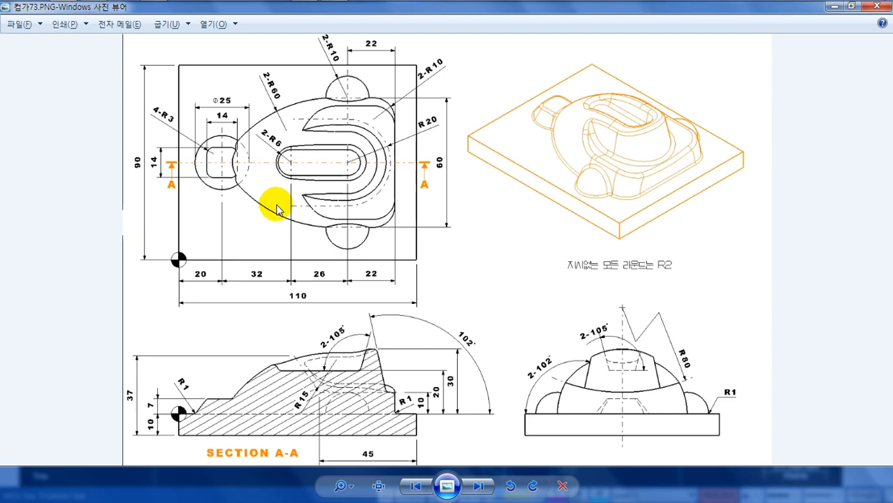
{"action": "key", "text": "alt+Tab"}
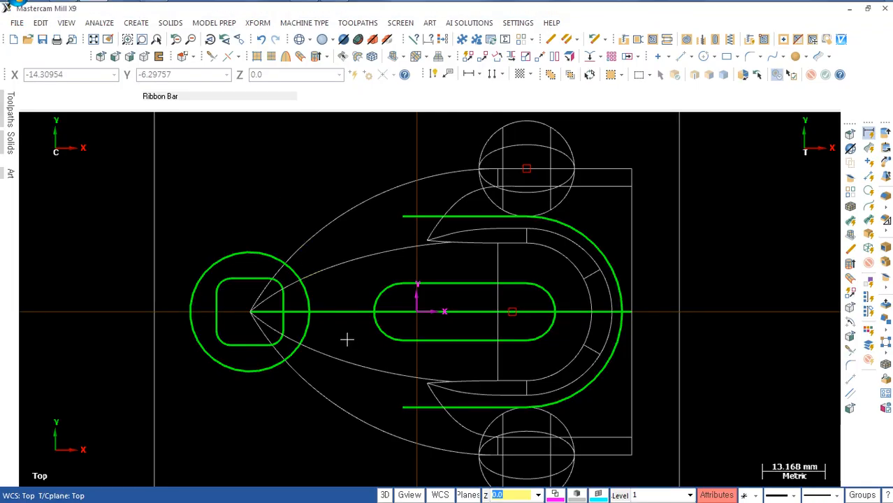
Step: Project the rounded square at the dome's pointed end to a depth of 7.0, moving the original curves
{"action": "key", "text": "alt+7"}
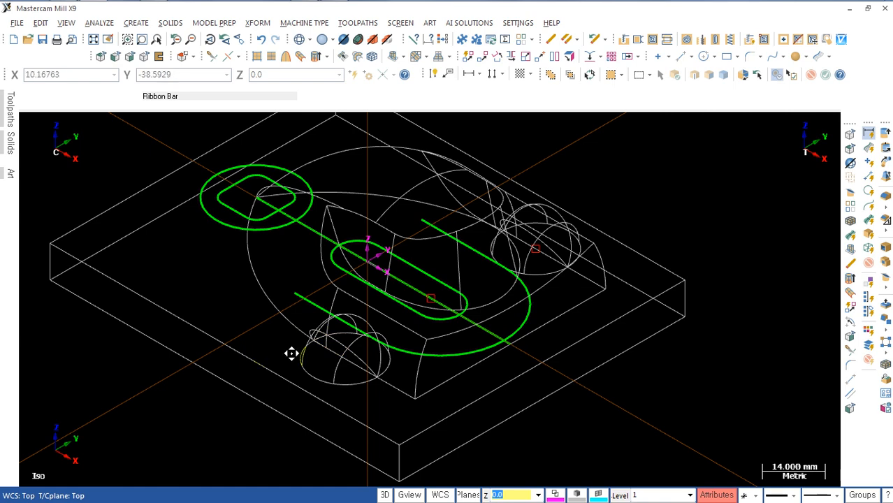
{"action": "middle_click_drag", "start_coordinate": [291, 354], "coordinate": [454, 373]}
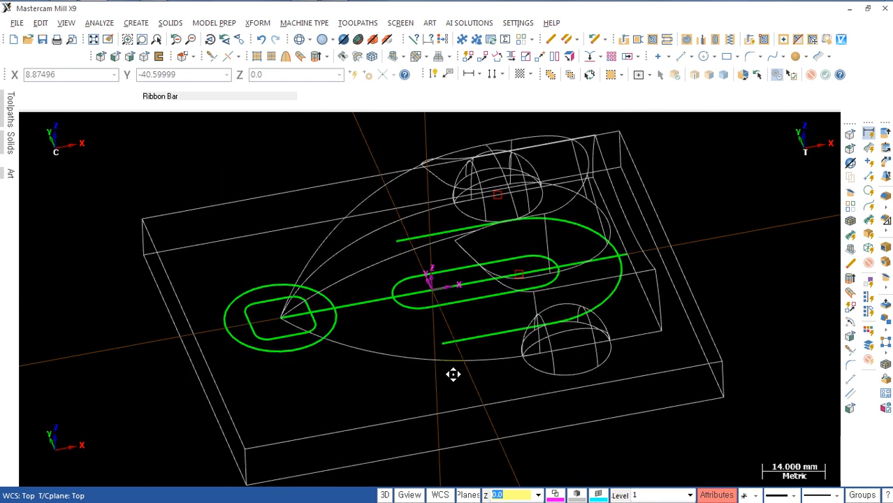
{"action": "left_click", "coordinate": [592, 61]}
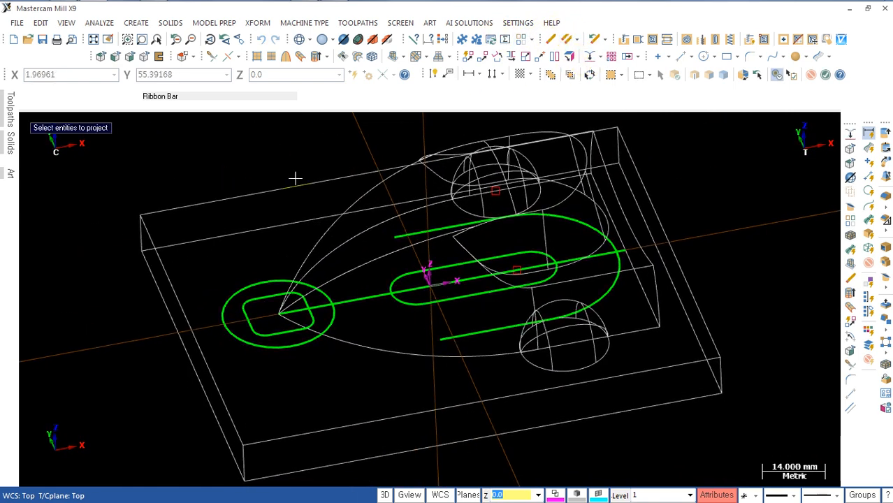
{"action": "left_click", "coordinate": [259, 297]}
{"action": "key", "text": "Return"}
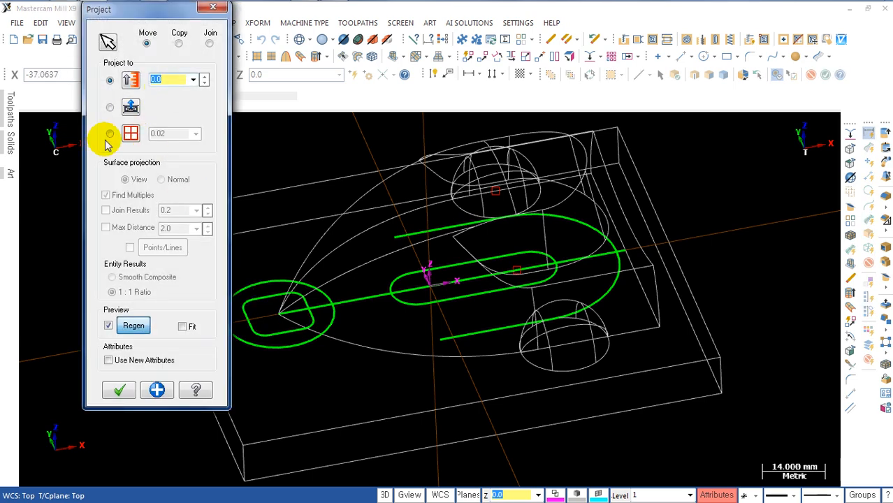
{"action": "left_click", "coordinate": [119, 390]}
{"action": "middle_click_drag", "start_coordinate": [277, 345], "coordinate": [308, 271]}
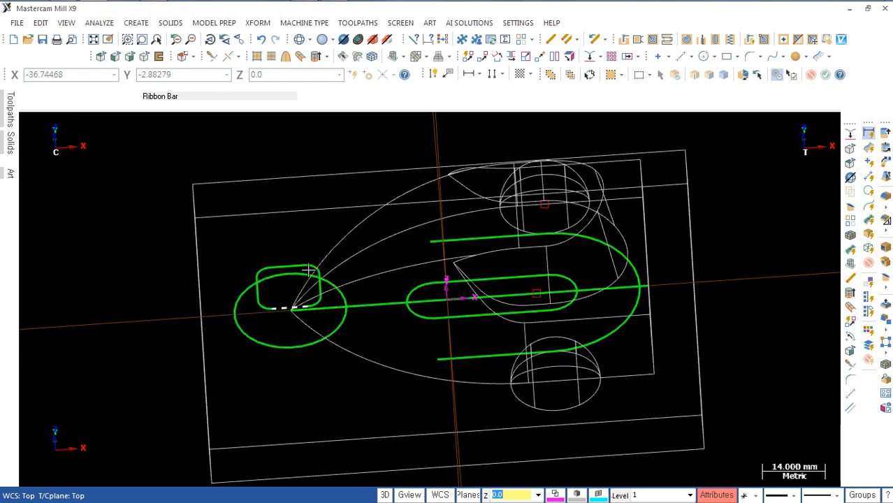
{"action": "left_click", "coordinate": [355, 305]}
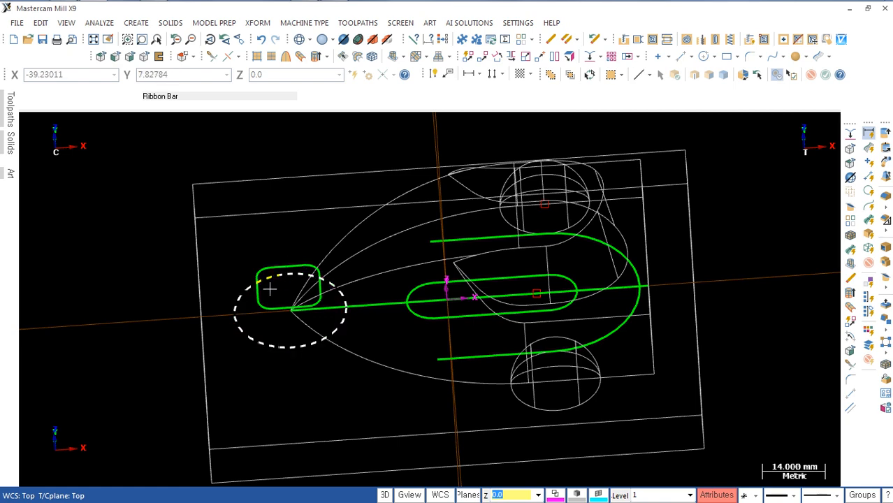
{"action": "scroll", "coordinate": [268, 288], "scroll_direction": "up", "scroll_amount": 3}
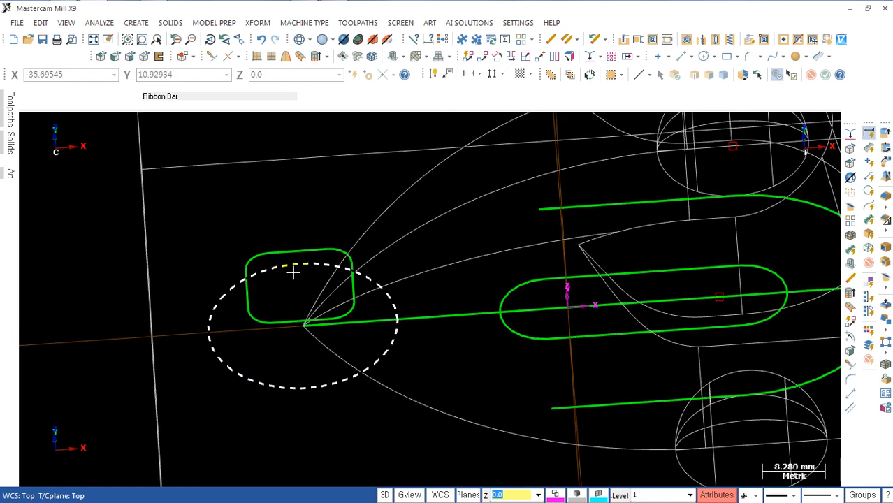
{"action": "scroll", "coordinate": [293, 273], "scroll_direction": "down", "scroll_amount": 2}
{"action": "left_click", "coordinate": [284, 275]}
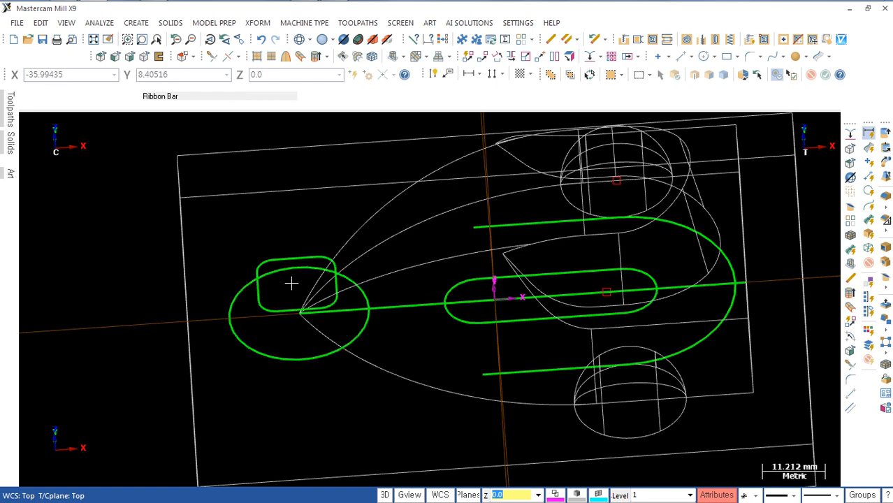
{"action": "left_click", "coordinate": [291, 271]}
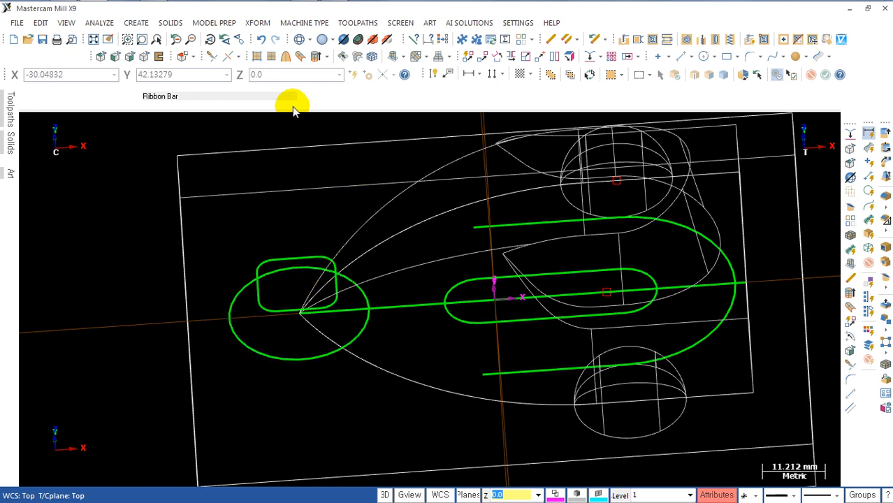
Step: Break the circle around the dome's pointed end into 4 arcs
{"action": "left_click", "coordinate": [239, 57]}
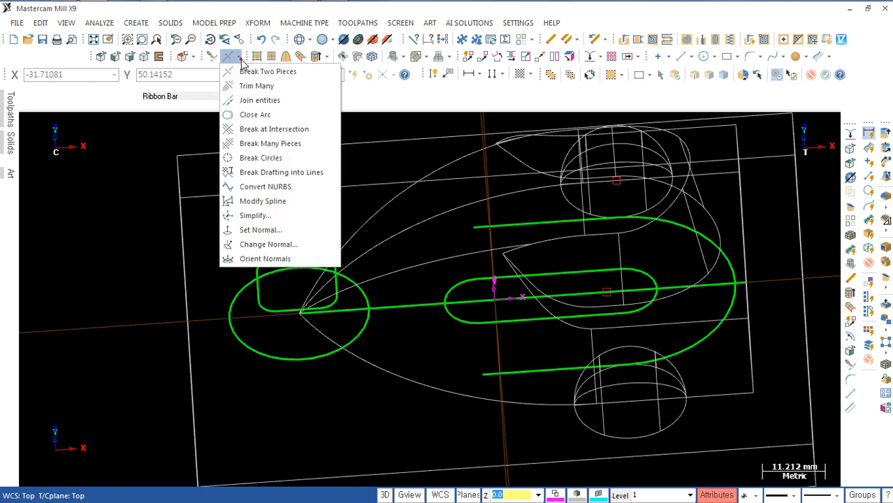
{"action": "left_click", "coordinate": [261, 158]}
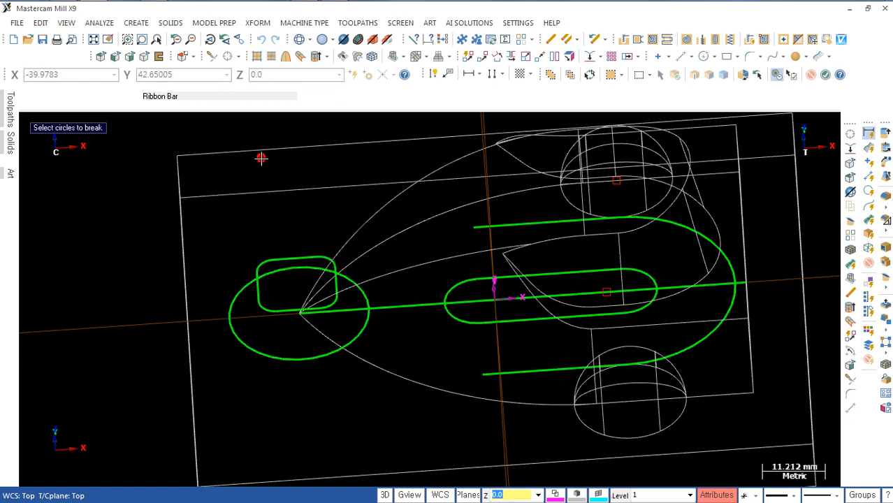
{"action": "left_click", "coordinate": [236, 289]}
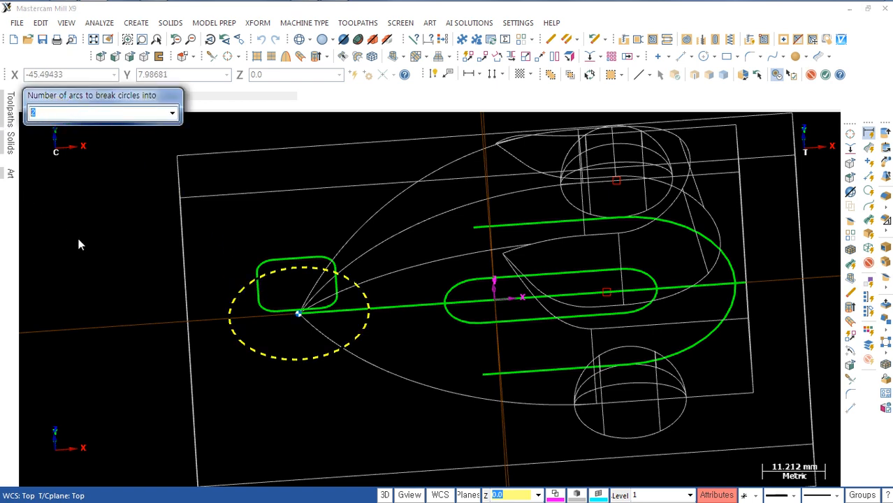
{"action": "type", "text": "4"}
{"action": "key", "text": "Return"}
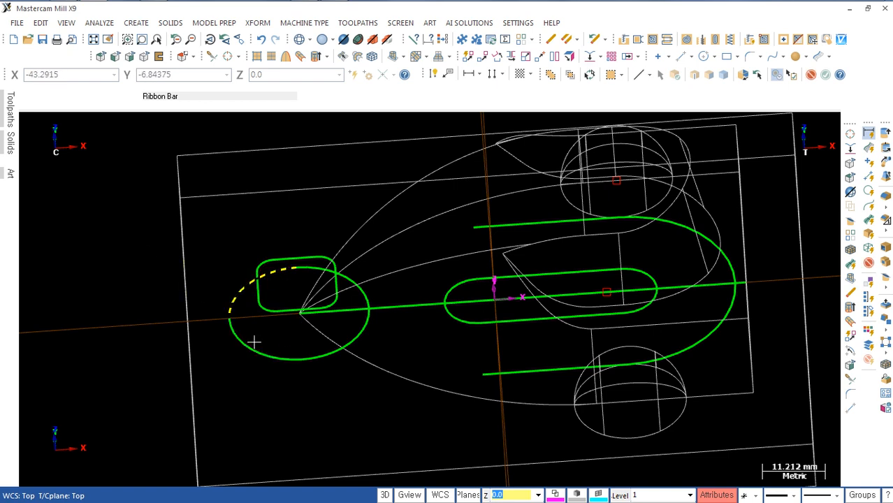
{"action": "left_click", "coordinate": [254, 341]}
{"action": "key", "text": "Escape"}
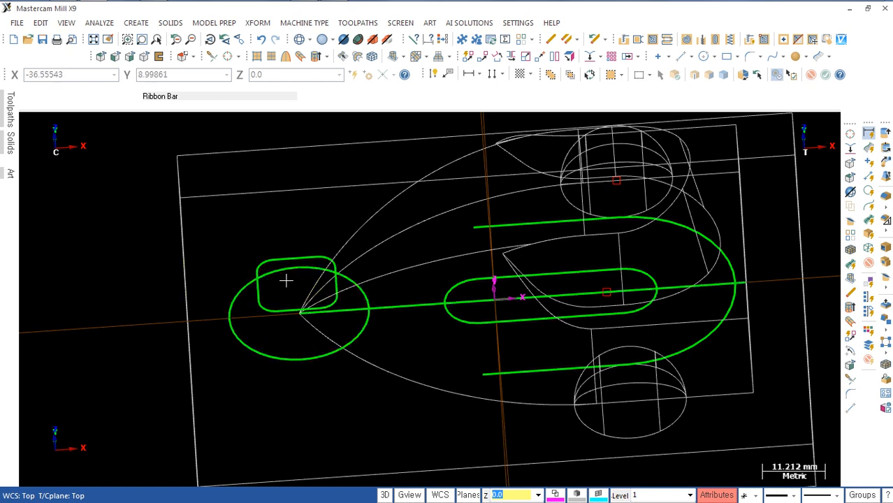
{"action": "left_click", "coordinate": [359, 295]}
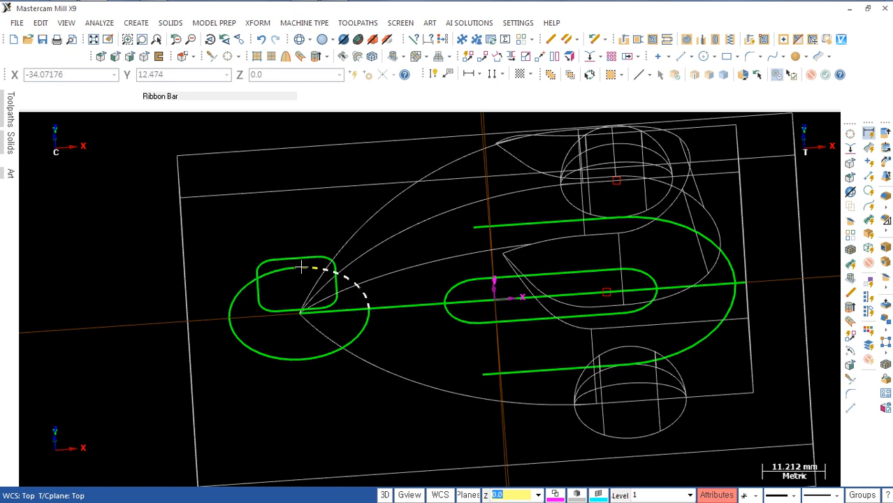
Step: Break the raised rounded square's far straight edge in two at its midpoint, X-35, Y7, Z7
{"action": "left_click", "coordinate": [234, 57]}
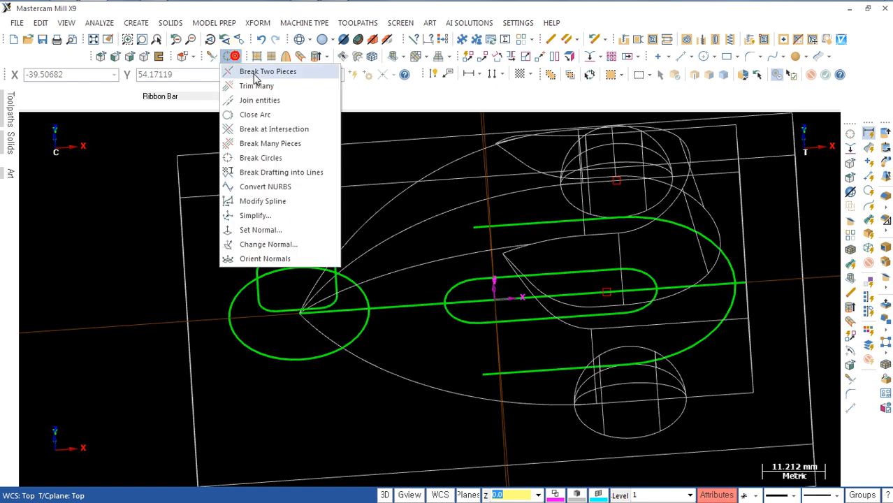
{"action": "left_click", "coordinate": [265, 72]}
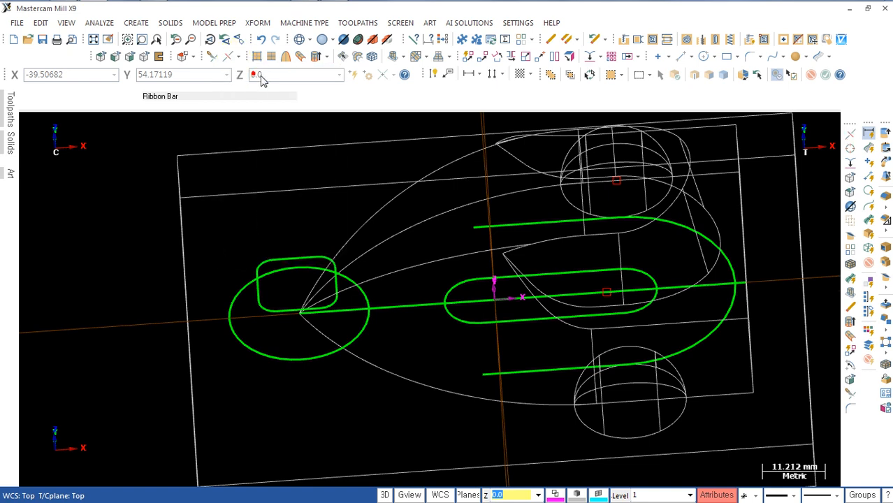
{"action": "left_click", "coordinate": [289, 258]}
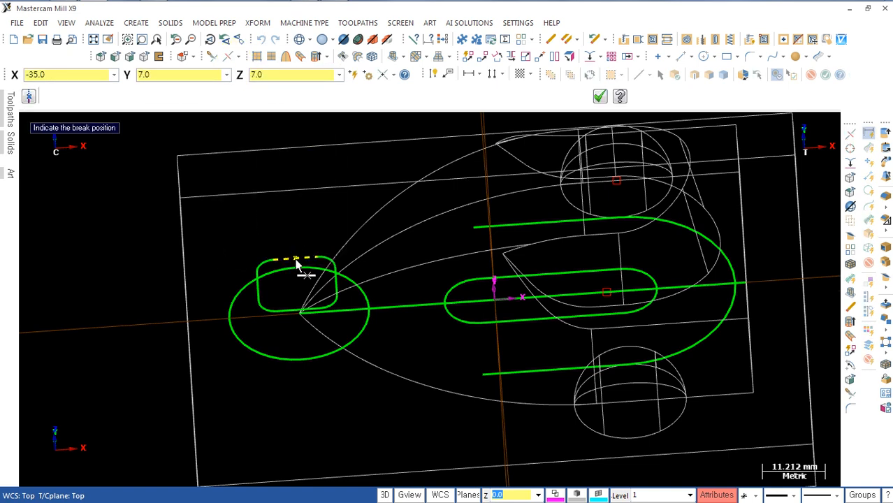
{"action": "left_click", "coordinate": [295, 259]}
{"action": "left_click", "coordinate": [305, 257]}
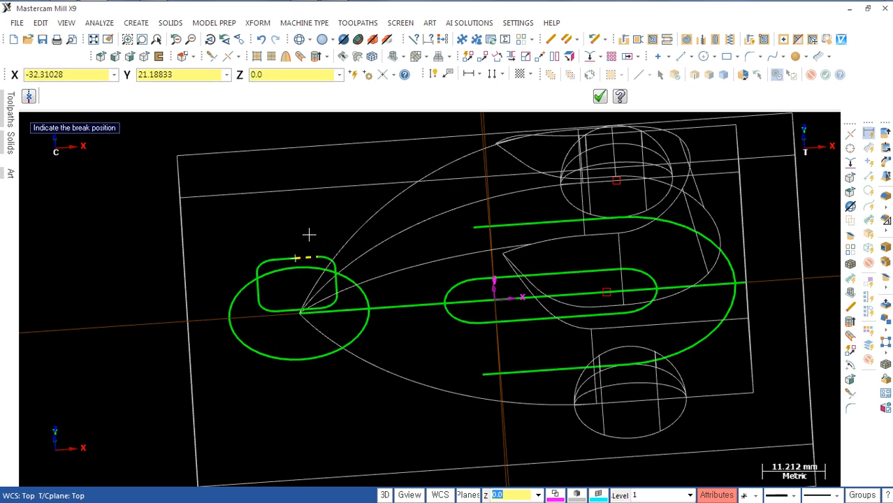
{"action": "left_click", "coordinate": [598, 98]}
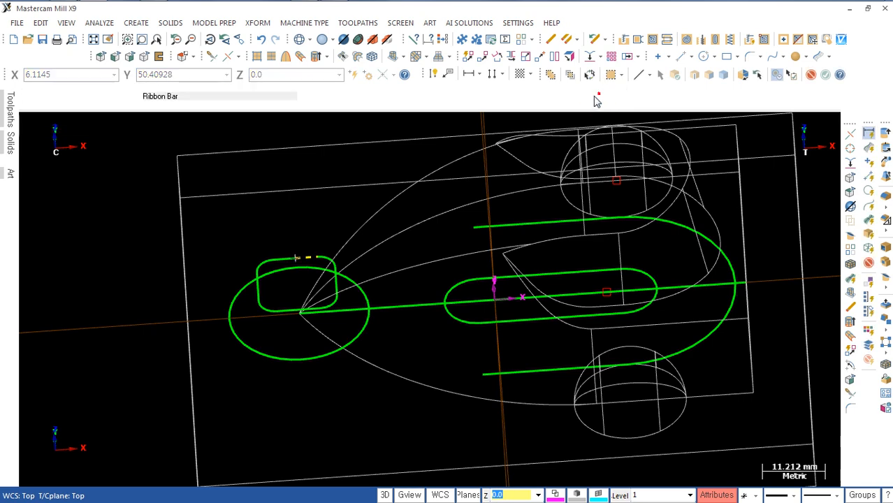
Step: Loft a new solid body from the base circle to the raised rounded square, chaining both from their aligned break points
{"action": "middle_click_drag", "start_coordinate": [303, 404], "coordinate": [416, 310]}
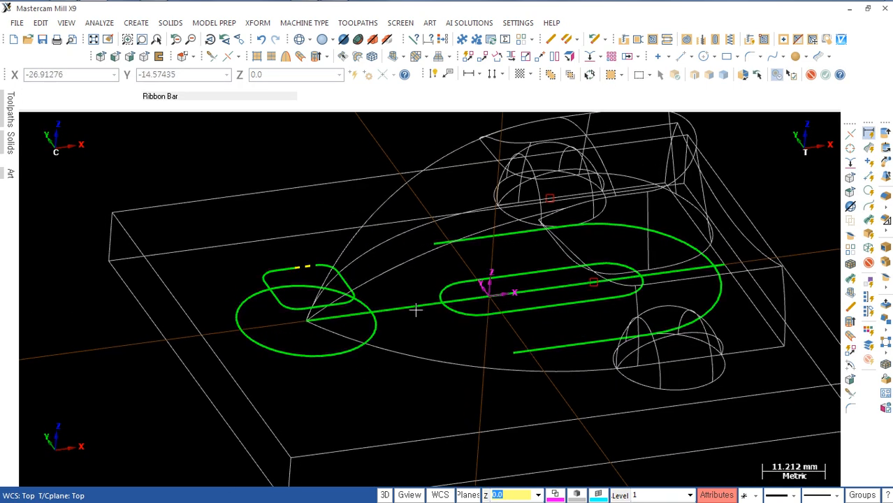
{"action": "left_click", "coordinate": [885, 177]}
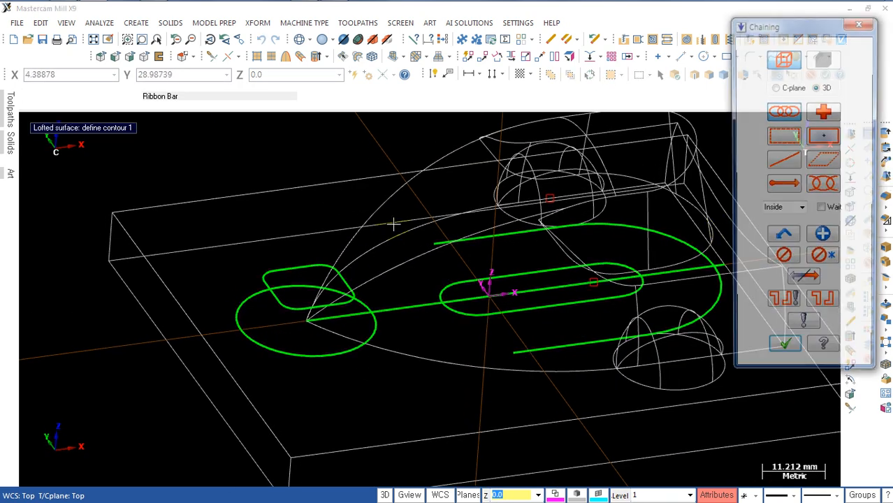
{"action": "middle_click_drag", "start_coordinate": [283, 292], "coordinate": [326, 285]}
{"action": "left_click", "coordinate": [320, 284]}
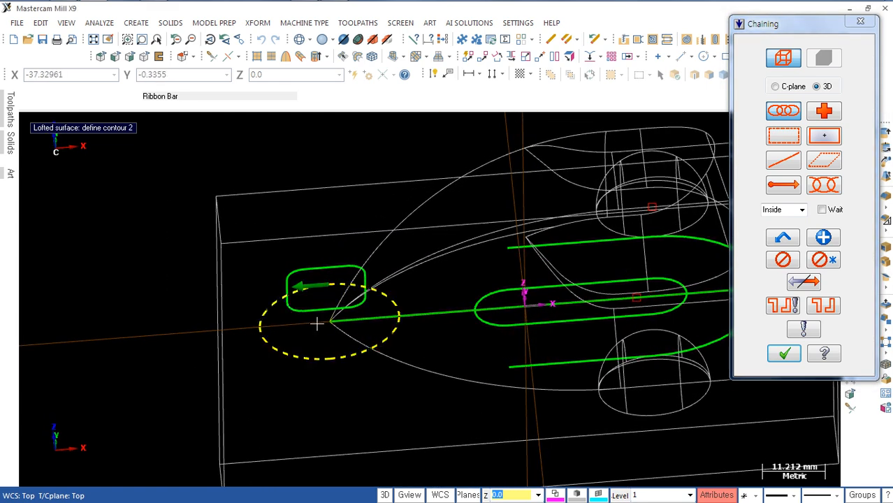
{"action": "left_click", "coordinate": [320, 267]}
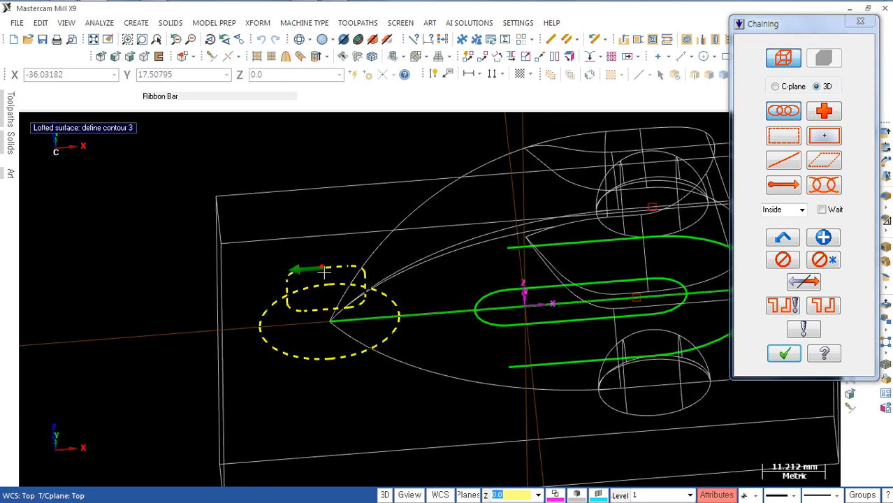
{"action": "left_click", "coordinate": [782, 354]}
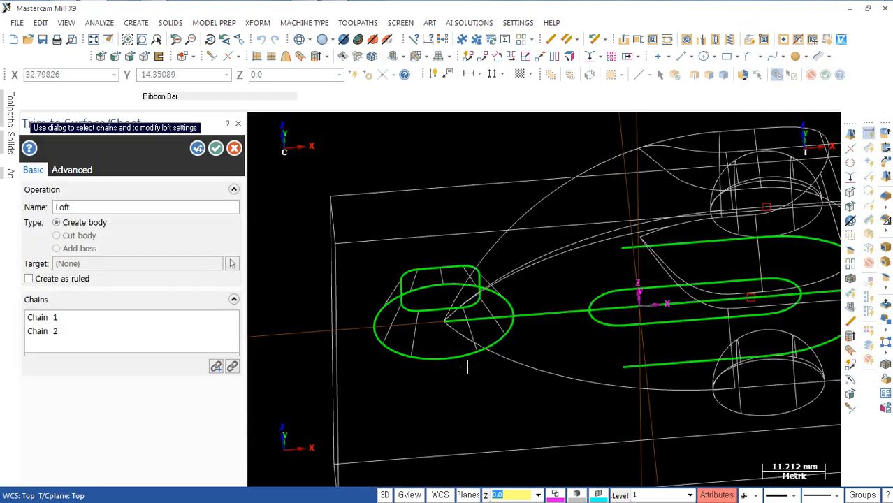
{"action": "mouse_move", "coordinate": [409, 384]}
{"action": "middle_mouse_down"}
{"action": "mouse_move", "coordinate": [531, 369]}
{"action": "mouse_move", "coordinate": [510, 329]}
{"action": "mouse_move", "coordinate": [460, 377]}
{"action": "mouse_move", "coordinate": [433, 370]}
{"action": "middle_mouse_up"}
{"action": "left_click", "coordinate": [215, 150]}
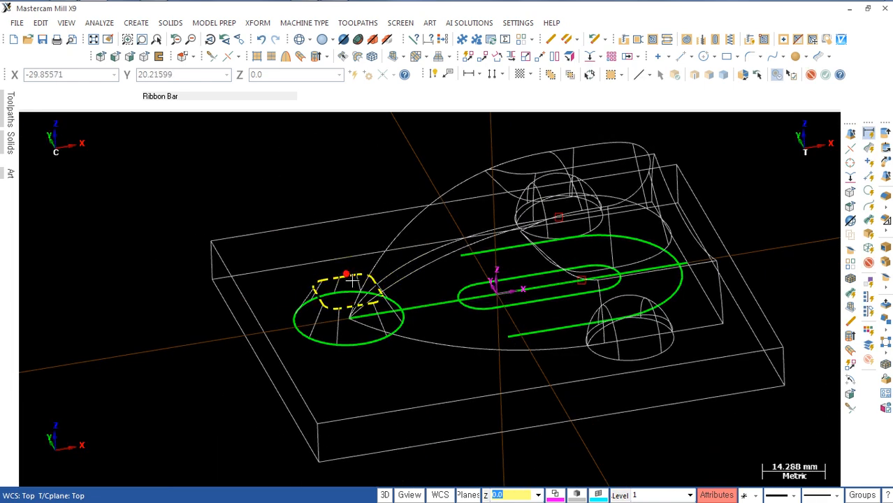
Step: Blank the two loft profiles, the U-shaped contour and the centre line, leaving only the slot profile displayed
{"action": "left_click", "coordinate": [560, 327]}
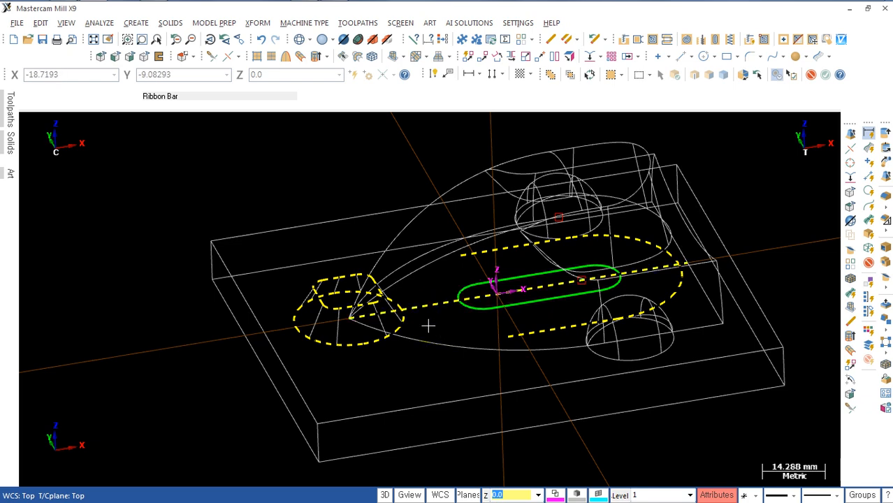
{"action": "key", "text": "alt+F7"}
{"action": "middle_click_drag", "start_coordinate": [472, 315], "coordinate": [548, 253]}
{"action": "scroll", "coordinate": [494, 336], "scroll_direction": "up", "scroll_amount": 2}
{"action": "scroll", "coordinate": [525, 335], "scroll_direction": "down", "scroll_amount": 1}
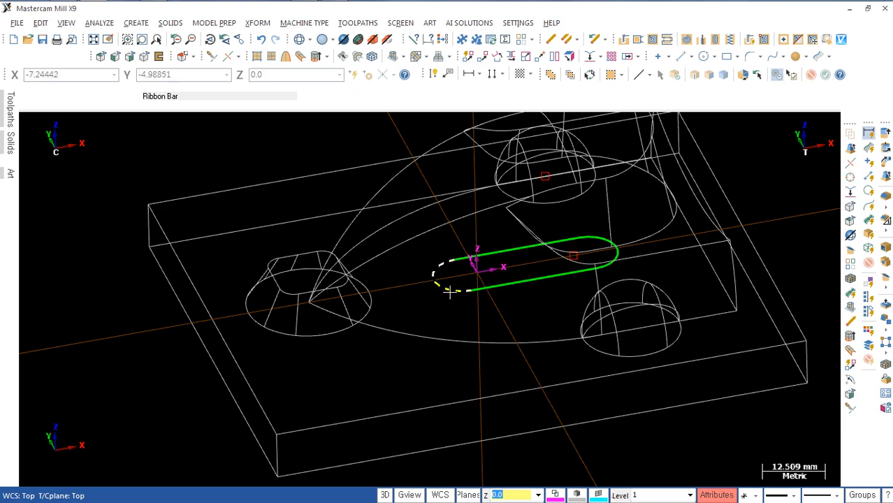
Step: Check the slot floor height in the reference drawing and move the slot profile to Z20 by projecting it
{"action": "key", "text": "alt+Tab"}
{"action": "scroll", "coordinate": [434, 256], "scroll_direction": "up", "scroll_amount": 2}
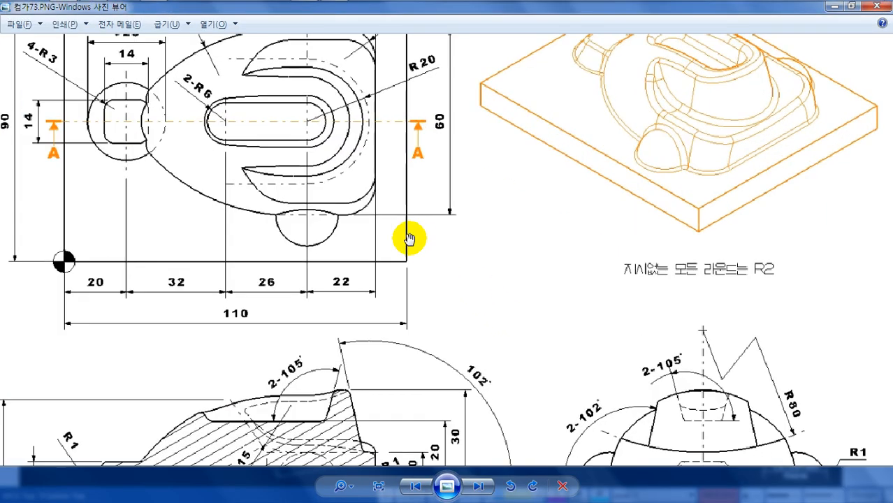
{"action": "scroll", "coordinate": [427, 272], "scroll_direction": "down", "scroll_amount": 1}
{"action": "scroll", "coordinate": [439, 279], "scroll_direction": "down", "scroll_amount": 1}
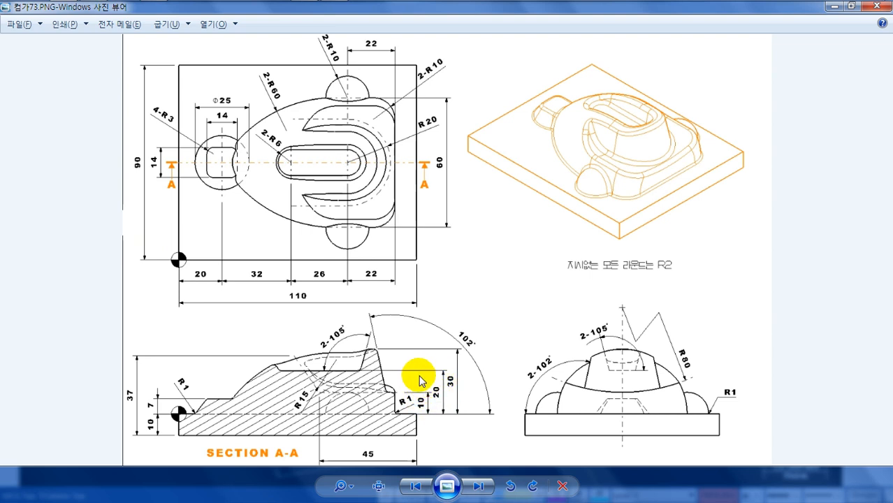
{"action": "key", "text": "alt+Tab"}
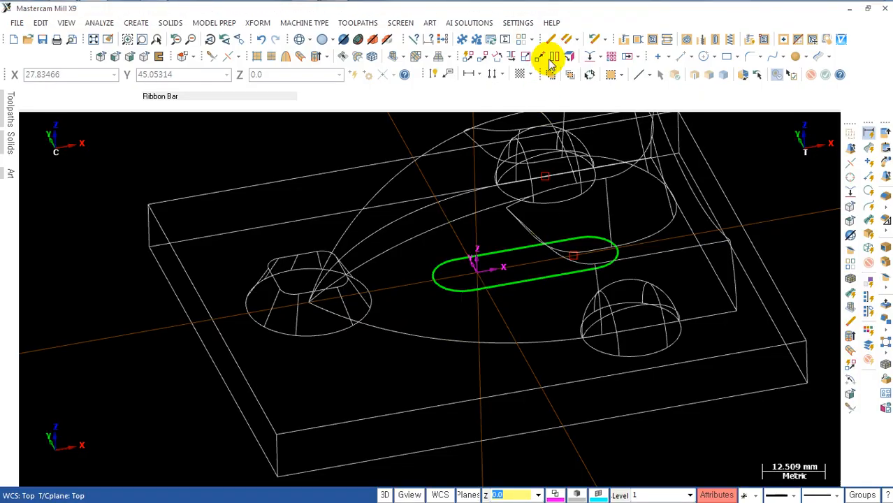
{"action": "left_click", "coordinate": [590, 56]}
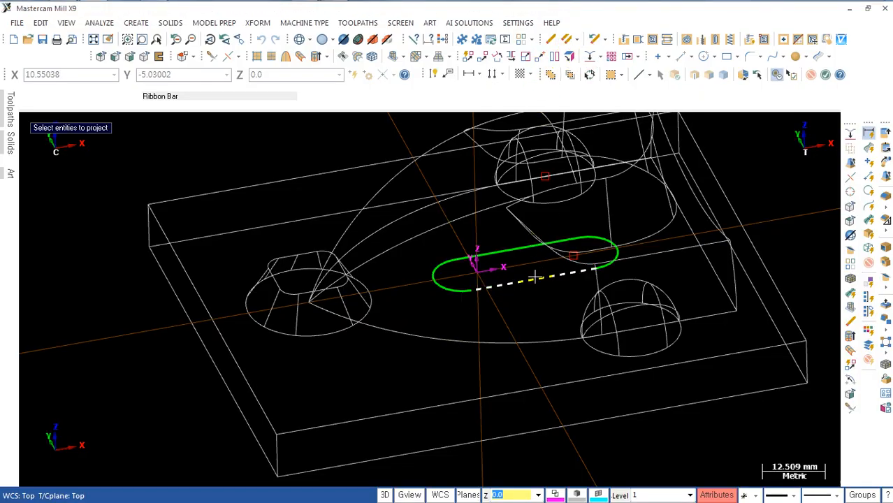
{"action": "left_click", "coordinate": [535, 278]}
{"action": "key", "text": "Return"}
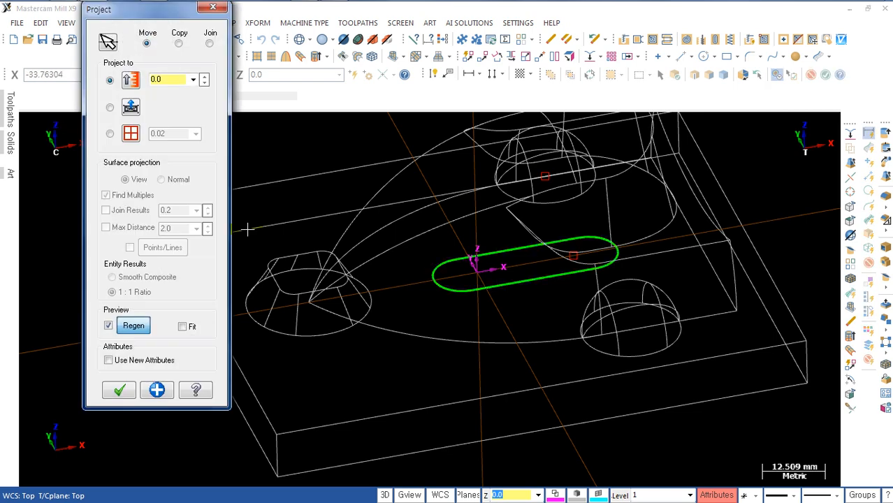
{"action": "left_click_drag", "start_coordinate": [169, 79], "coordinate": [118, 109]}
{"action": "type", "text": "20"}
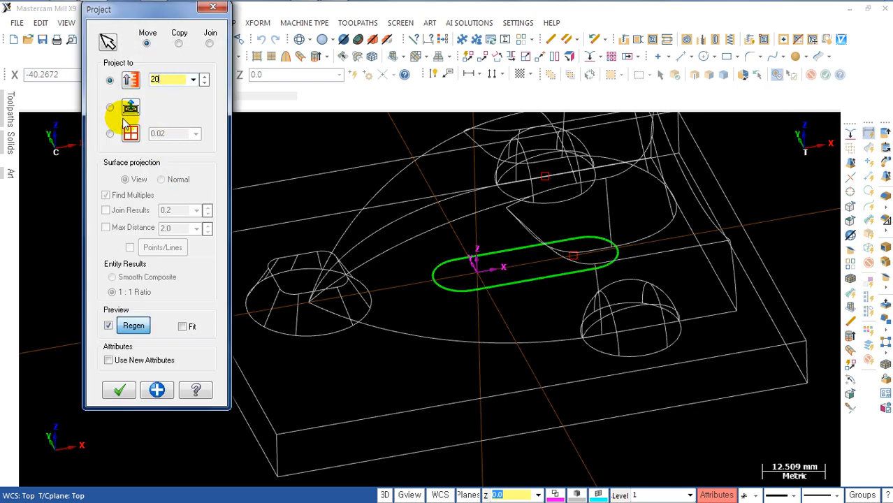
{"action": "key", "text": "Return"}
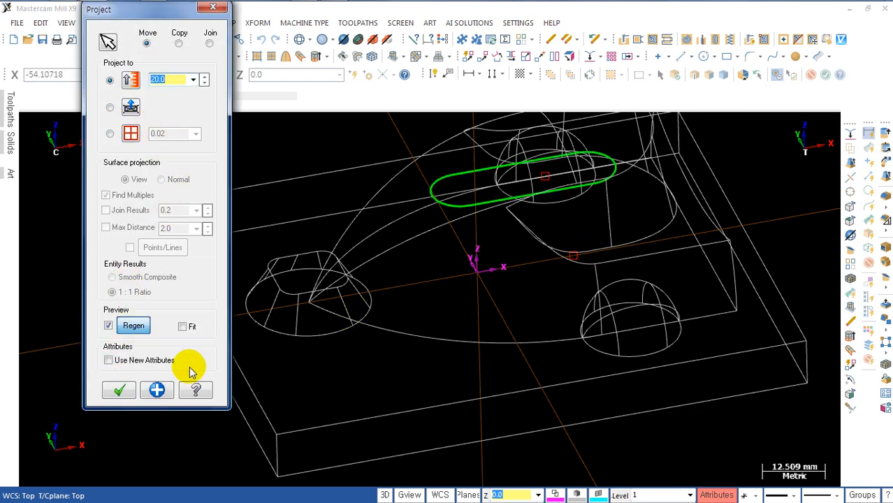
{"action": "left_click", "coordinate": [119, 390]}
Step: Set up a 10 mm extrusion of the slot profile as a new solid body, with its direction reversed to go upward
{"action": "middle_click_drag", "start_coordinate": [404, 343], "coordinate": [512, 301]}
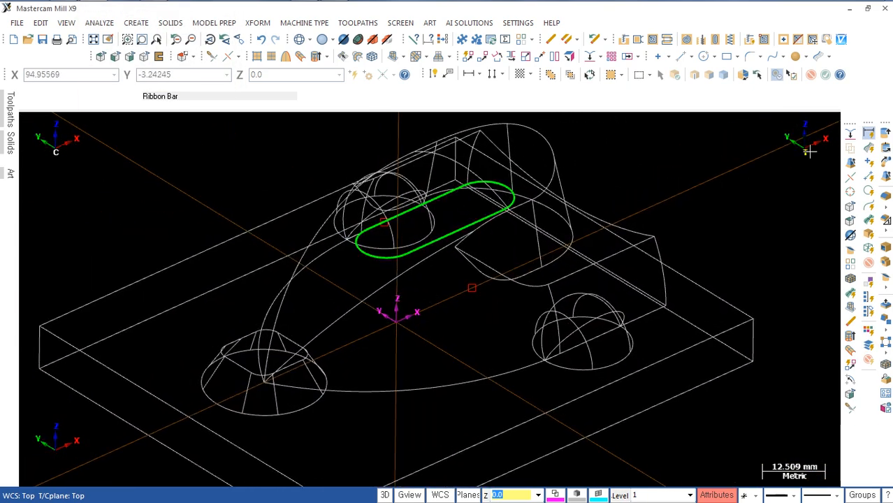
{"action": "left_click", "coordinate": [885, 134]}
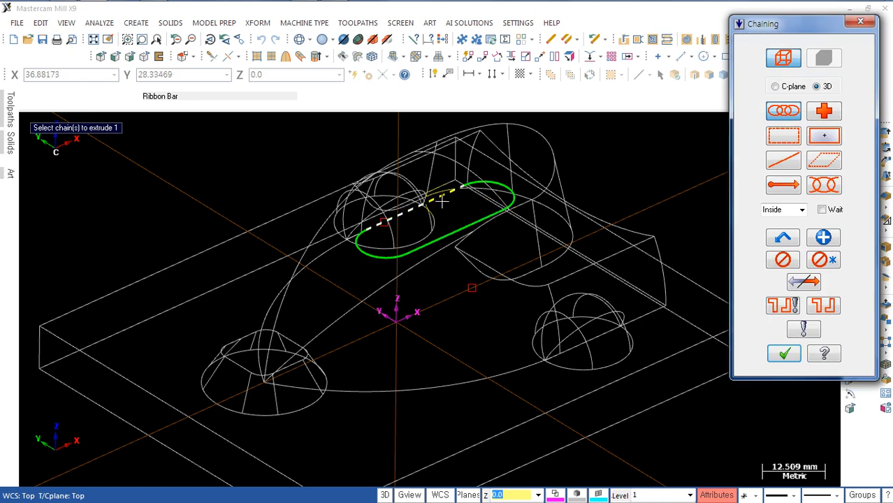
{"action": "left_click", "coordinate": [424, 236]}
{"action": "key", "text": "Return"}
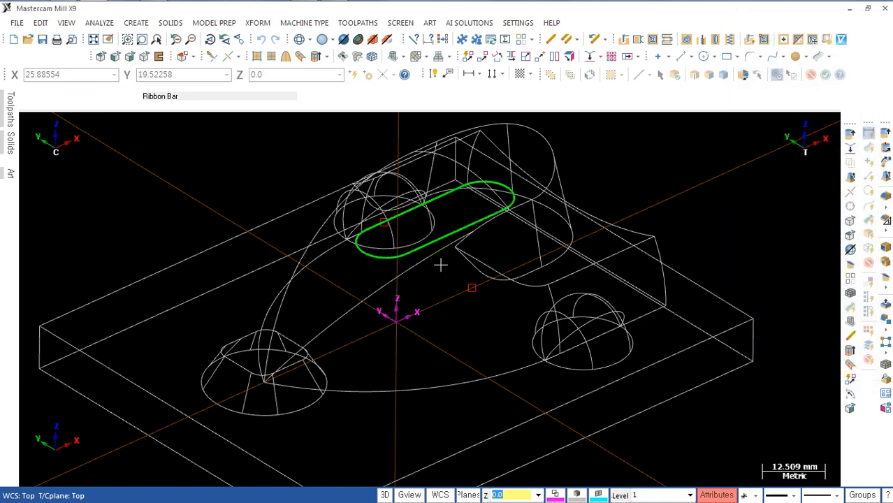
{"action": "middle_click_drag", "start_coordinate": [512, 331], "coordinate": [489, 312]}
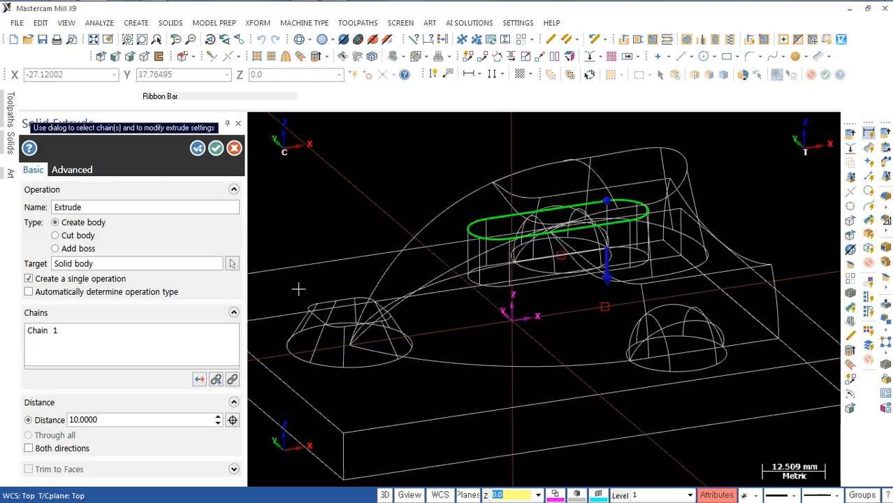
{"action": "left_click", "coordinate": [201, 379]}
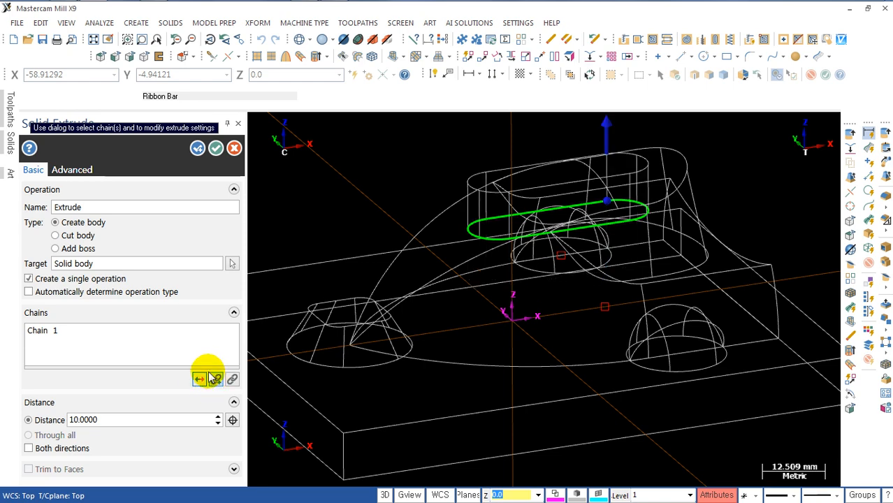
Step: Check the drawing's draft angle and create the slot extrusion with a 15° draft, reversed so the walls widen upward
{"action": "key", "text": "alt+Tab"}
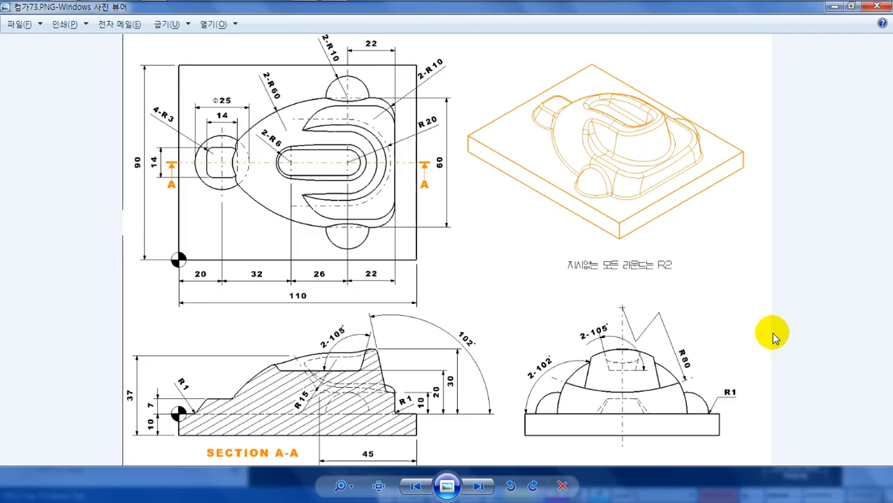
{"action": "key", "text": "alt+Tab"}
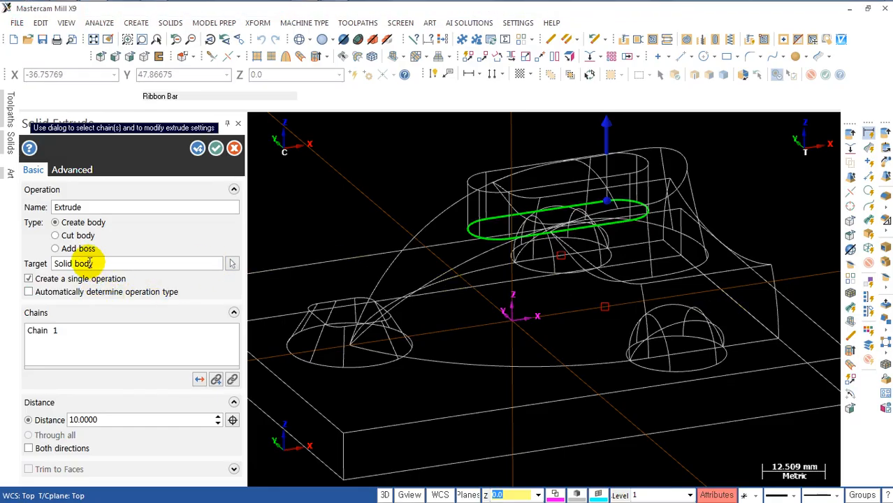
{"action": "left_click", "coordinate": [70, 170]}
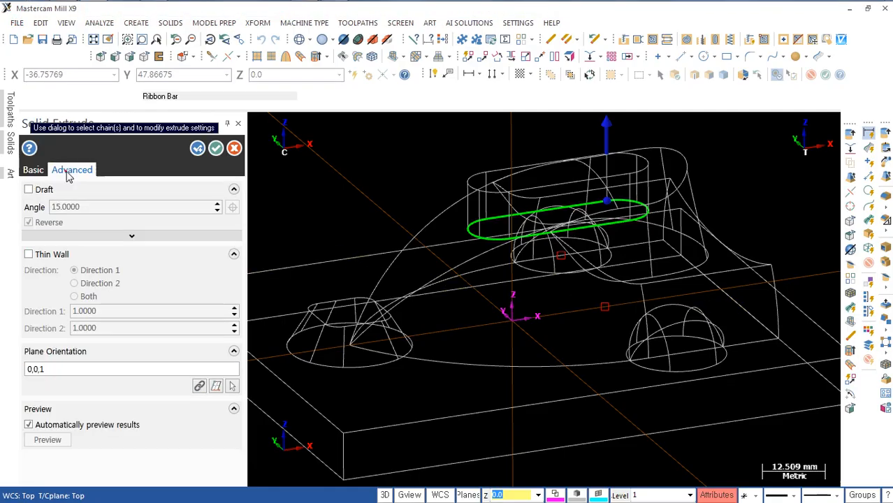
{"action": "left_click", "coordinate": [29, 189]}
{"action": "left_click", "coordinate": [99, 206]}
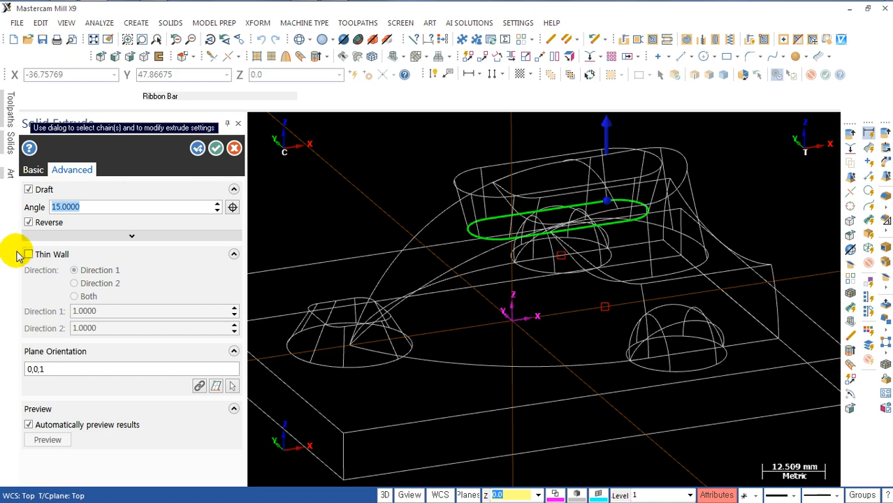
{"action": "middle_click_drag", "start_coordinate": [615, 282], "coordinate": [440, 253]}
{"action": "left_click", "coordinate": [28, 222]}
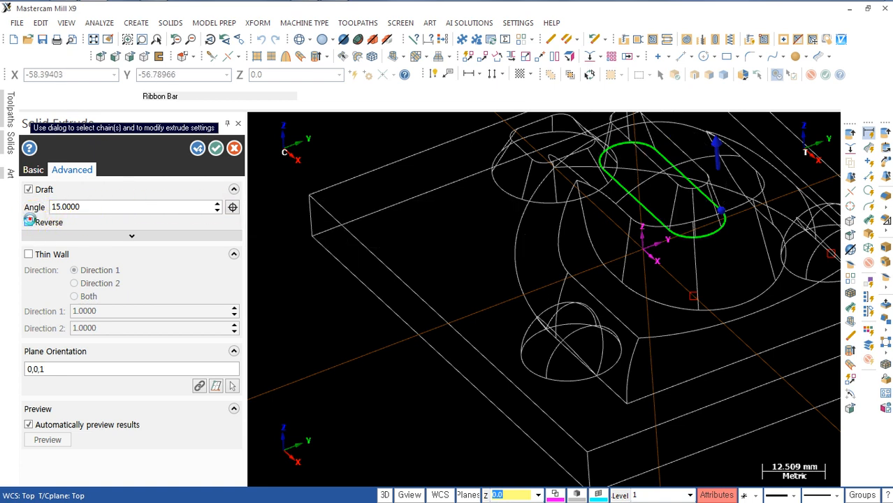
{"action": "left_click", "coordinate": [30, 220]}
{"action": "left_click", "coordinate": [29, 220]}
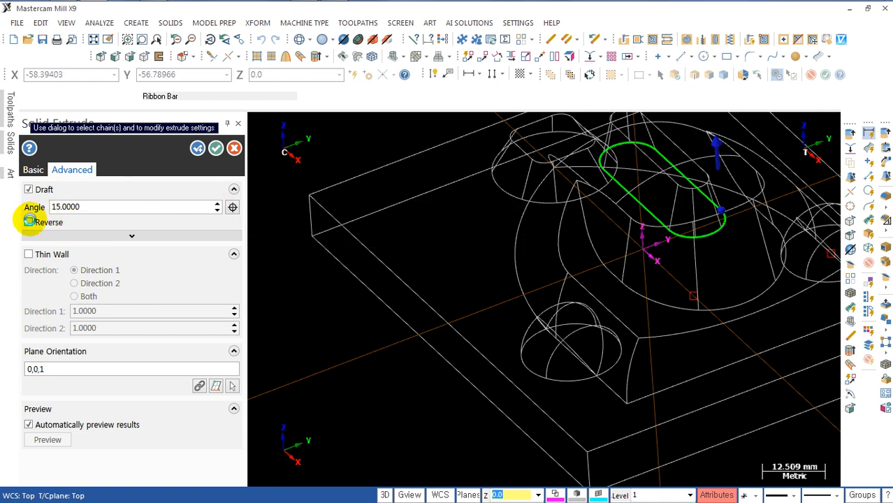
{"action": "left_click", "coordinate": [29, 220]}
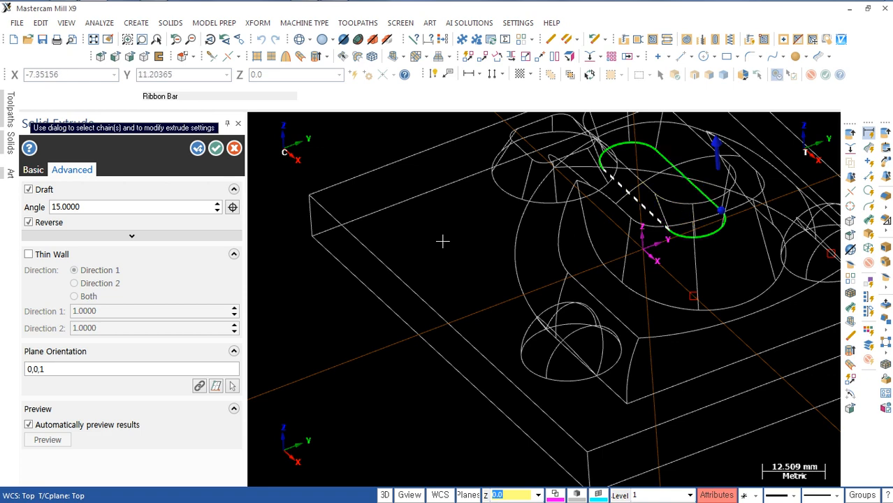
{"action": "middle_click_drag", "start_coordinate": [336, 262], "coordinate": [346, 303]}
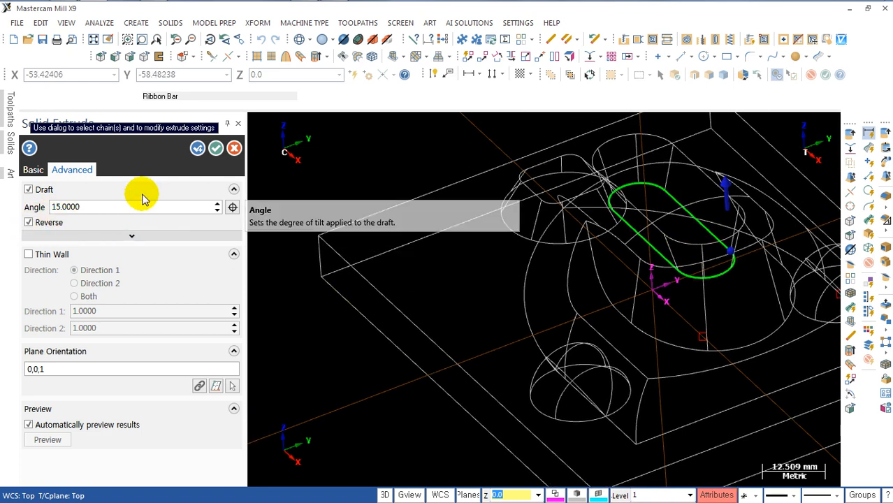
{"action": "left_click", "coordinate": [216, 149]}
Step: Reopen the slot body's Extrude operation to review its parameters, and leave it without changes
{"action": "middle_click_drag", "start_coordinate": [349, 245], "coordinate": [482, 253]}
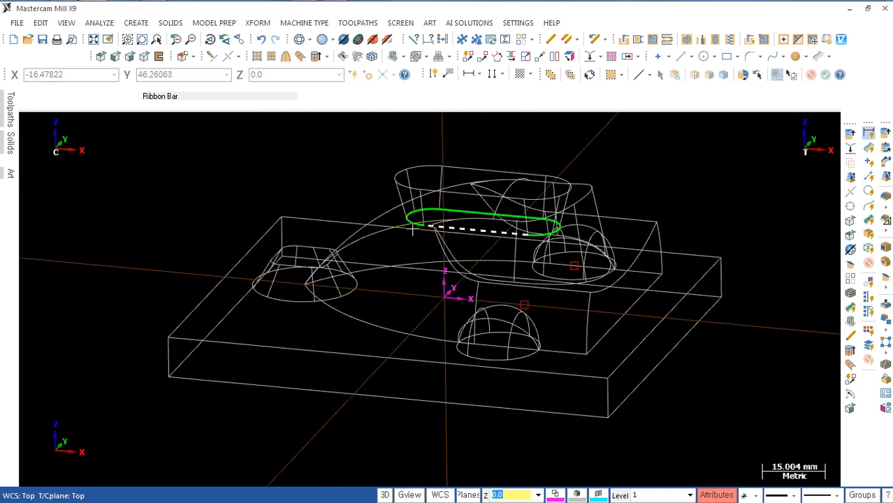
{"action": "left_click", "coordinate": [10, 138]}
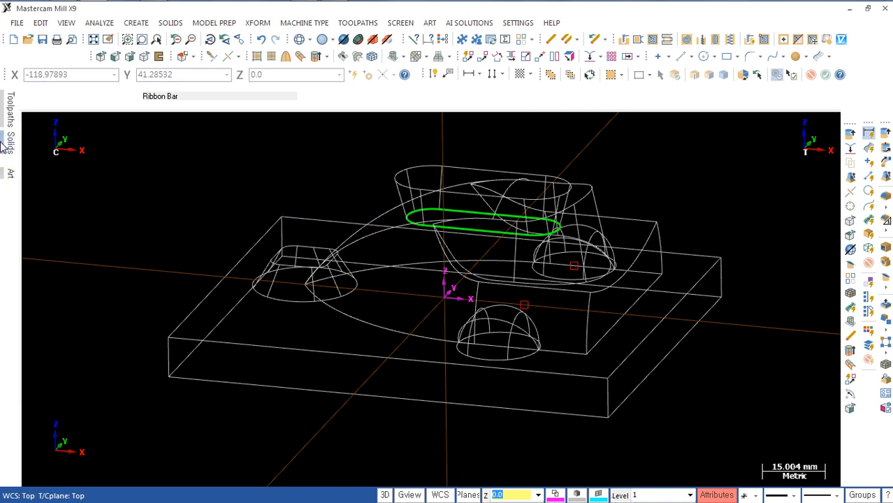
{"action": "left_click", "coordinate": [29, 191]}
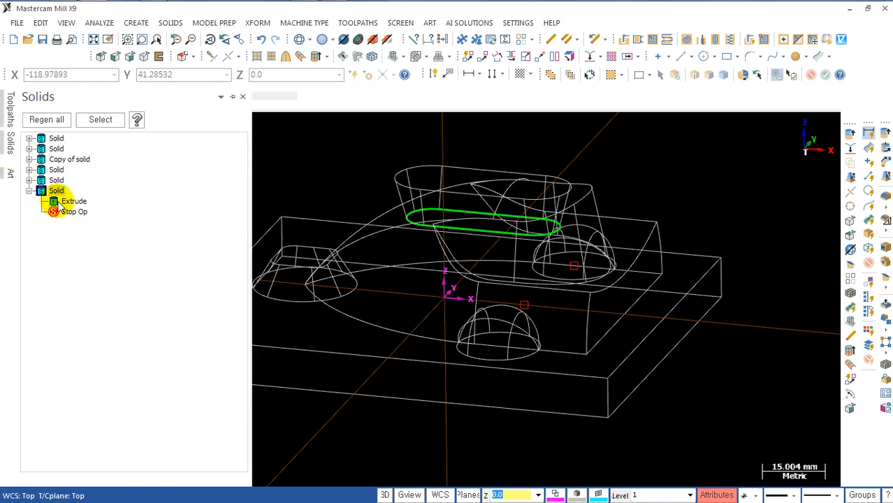
{"action": "left_click", "coordinate": [65, 202]}
{"action": "double_click", "coordinate": [65, 202]}
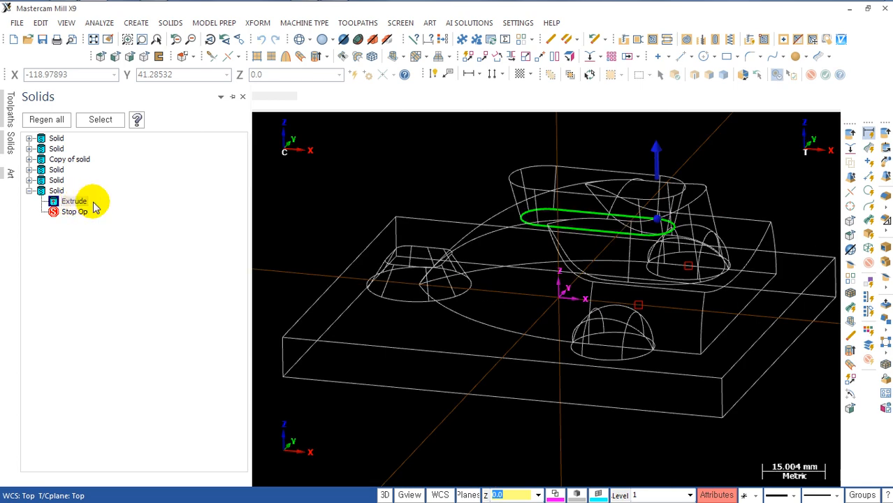
{"action": "left_click", "coordinate": [61, 201]}
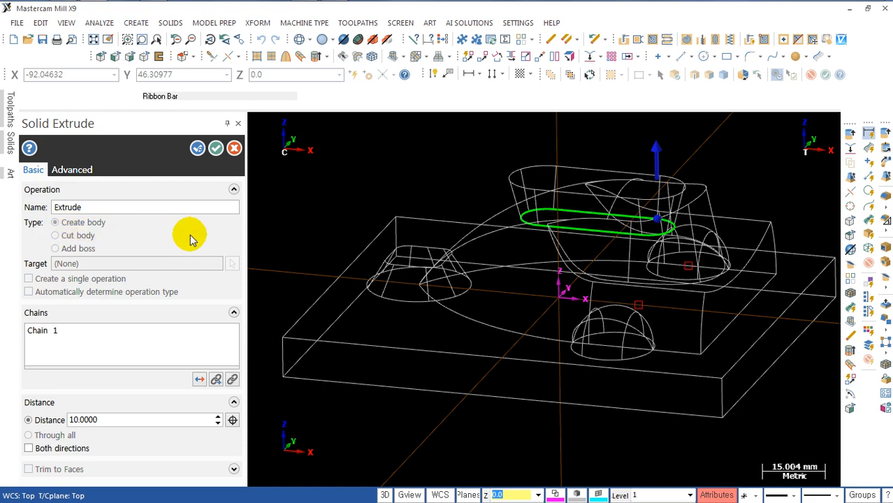
{"action": "key", "text": "Escape"}
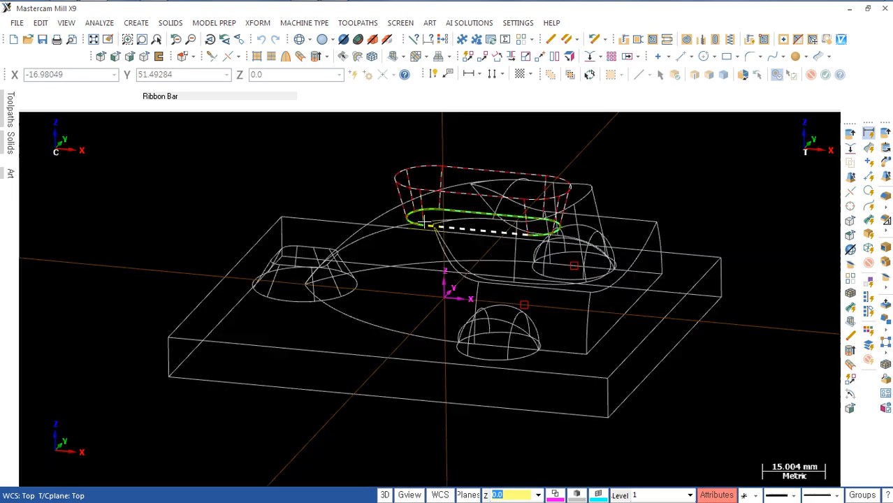
Step: Blank the slot profile at the base of the extruded slot body and display the model shaded
{"action": "middle_click_drag", "start_coordinate": [387, 299], "coordinate": [480, 281]}
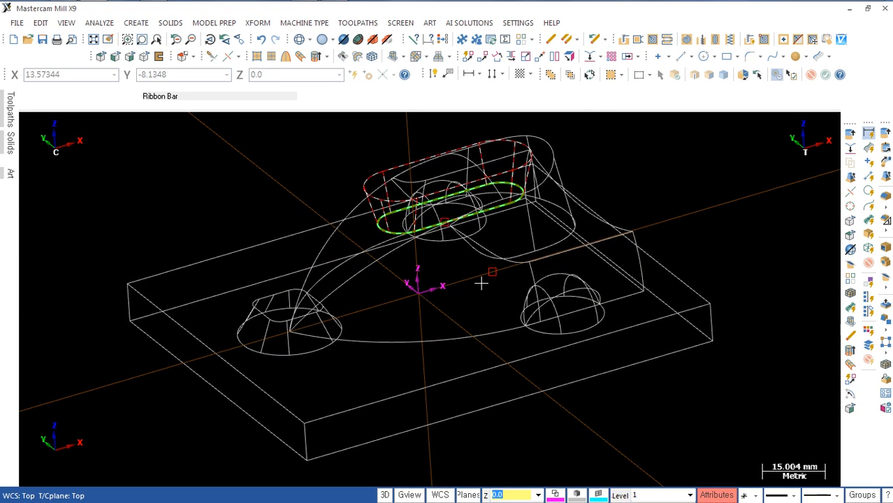
{"action": "left_click", "coordinate": [464, 219]}
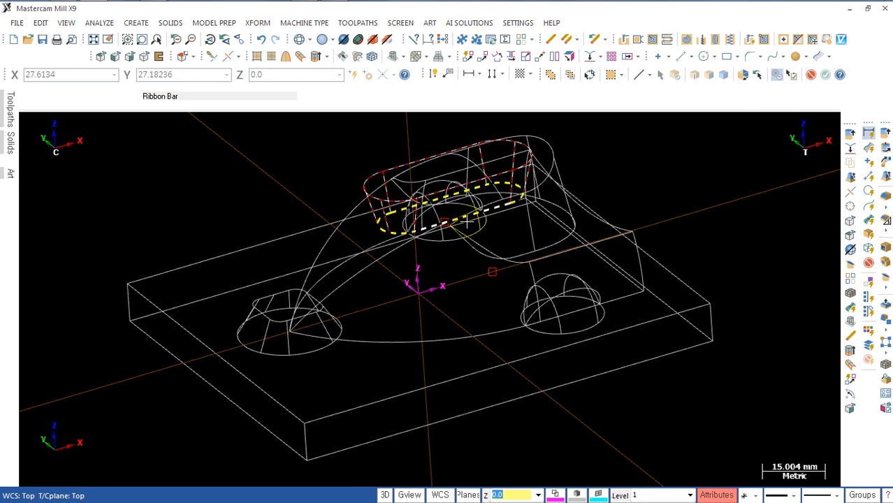
{"action": "key", "text": "Delete"}
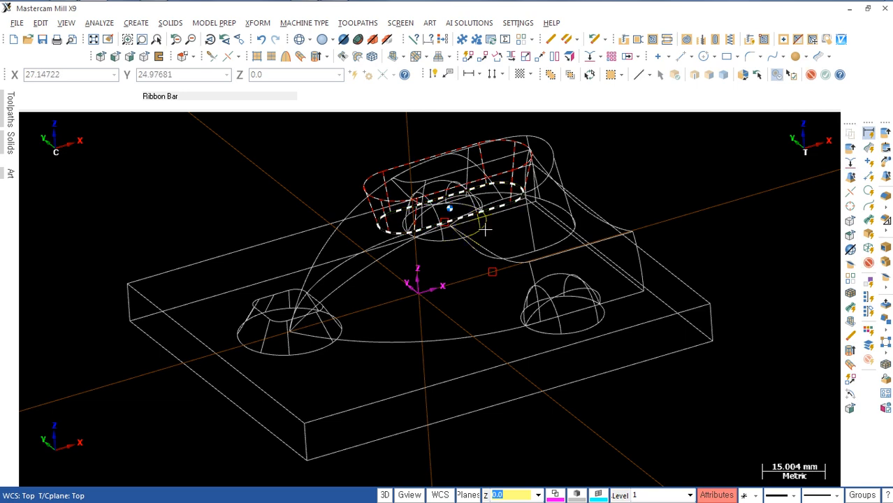
{"action": "middle_click_drag", "start_coordinate": [554, 261], "coordinate": [558, 244]}
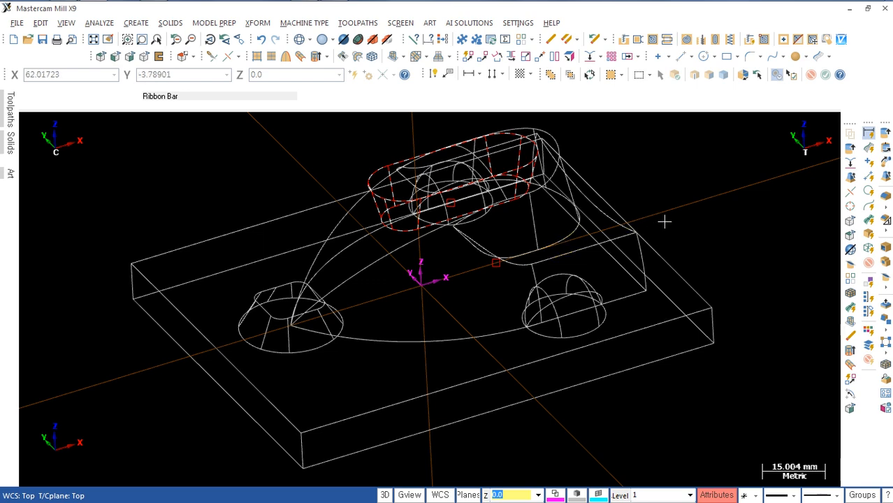
{"action": "scroll", "coordinate": [671, 197], "scroll_direction": "down", "scroll_amount": 2}
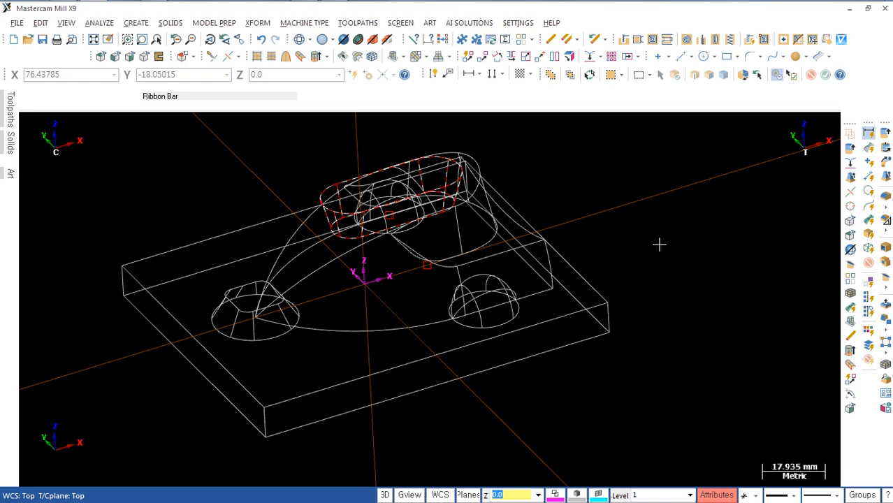
{"action": "key", "text": "alt+s"}
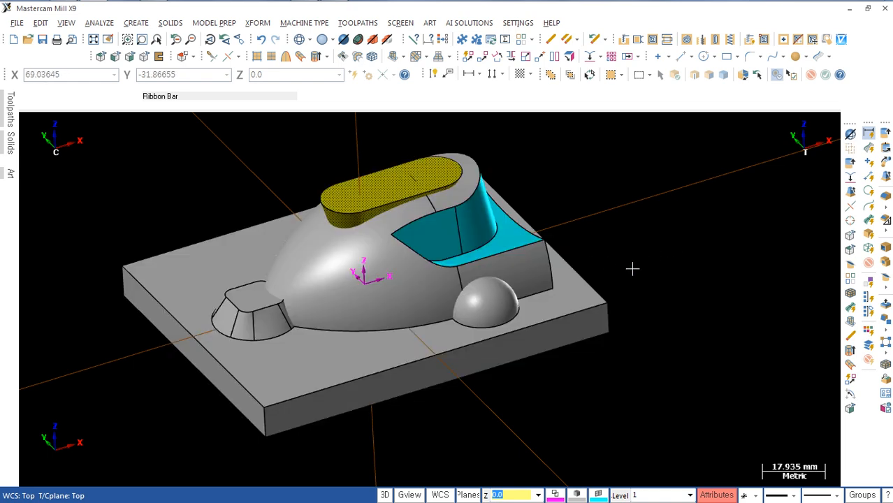
Step: Subtract the drafted slot body from the main solid with a Boolean Remove, cutting the slot pocket into its top
{"action": "middle_click_drag", "start_coordinate": [632, 269], "coordinate": [688, 230]}
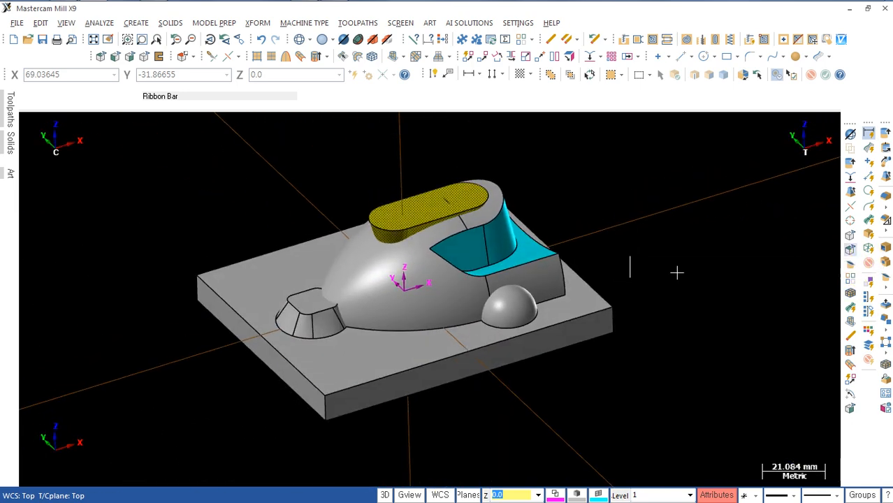
{"action": "left_click", "coordinate": [869, 261]}
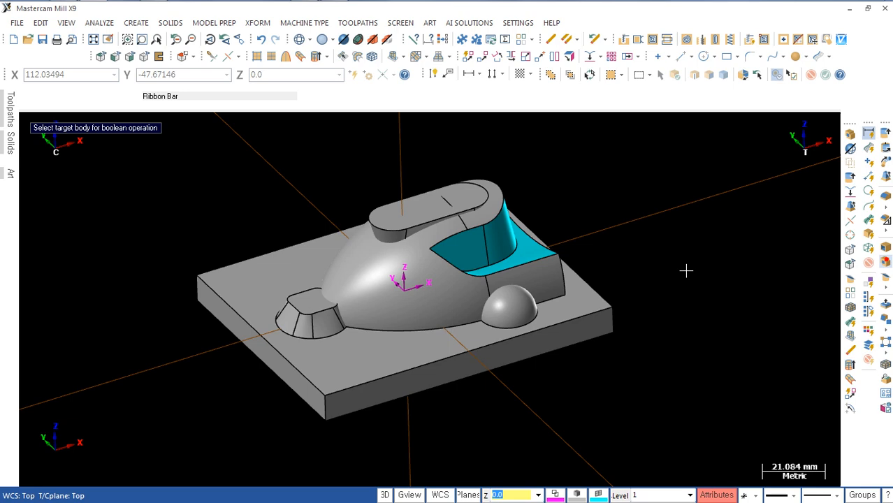
{"action": "left_click", "coordinate": [428, 301]}
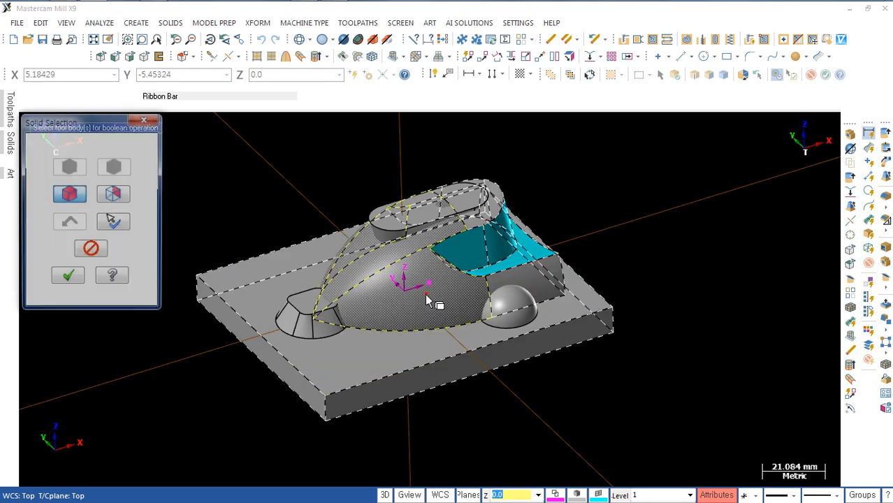
{"action": "left_click", "coordinate": [388, 231]}
{"action": "left_click", "coordinate": [67, 277]}
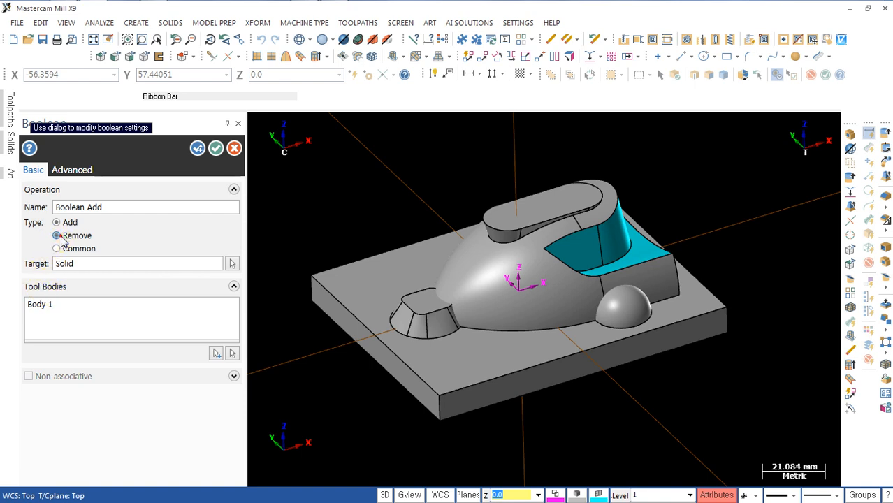
{"action": "left_click", "coordinate": [58, 235]}
{"action": "middle_click_drag", "start_coordinate": [498, 249], "coordinate": [494, 273]}
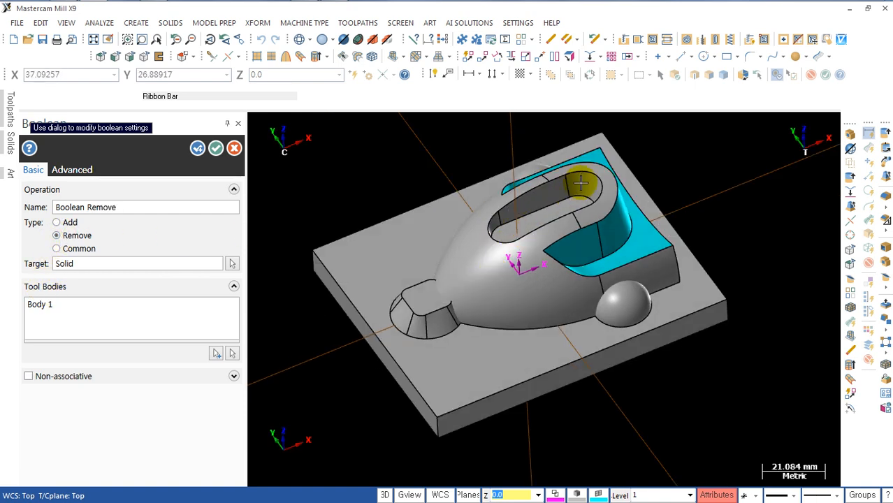
{"action": "left_click", "coordinate": [216, 149]}
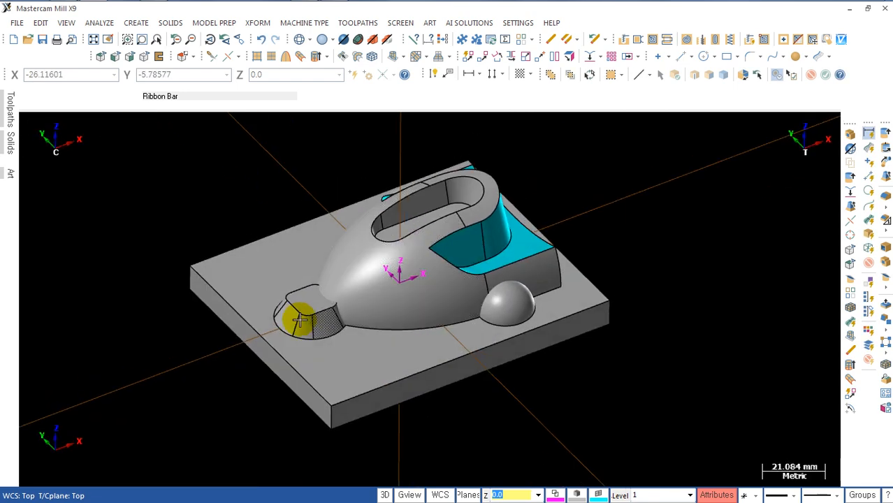
Step: Join the tapered front boss and both side domes to the main solid with a Boolean Add
{"action": "left_click", "coordinate": [491, 314]}
{"action": "middle_click_drag", "start_coordinate": [398, 344], "coordinate": [530, 320]}
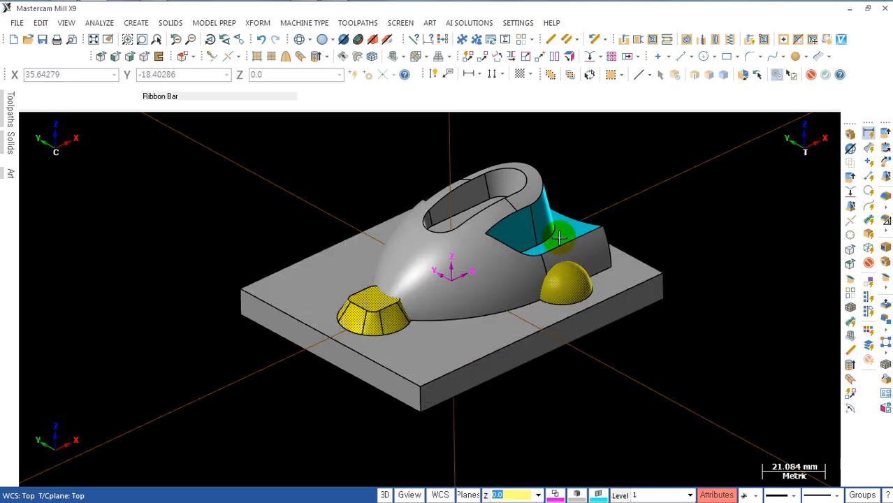
{"action": "middle_click_drag", "start_coordinate": [428, 357], "coordinate": [420, 367], "text": "shift"}
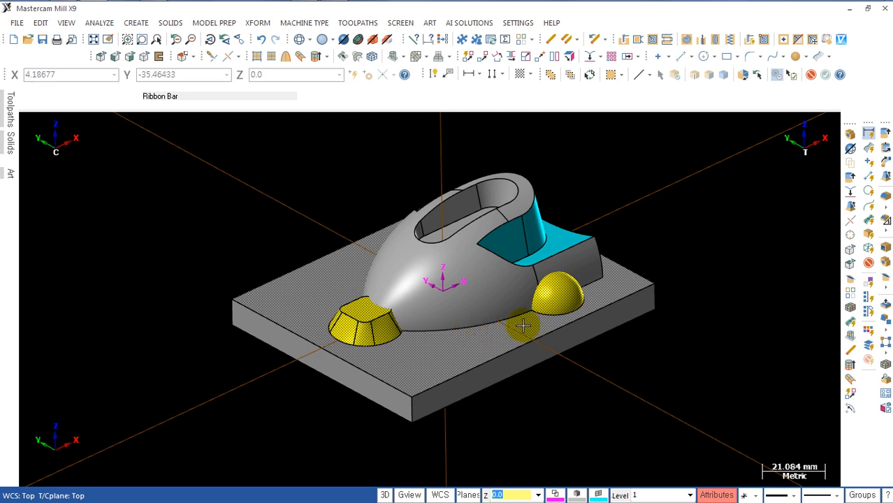
{"action": "left_click", "coordinate": [886, 264]}
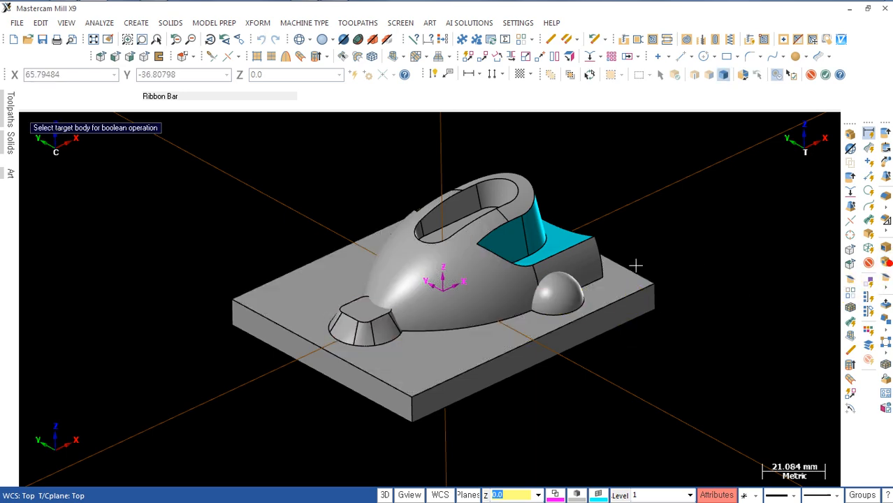
{"action": "left_click", "coordinate": [468, 356]}
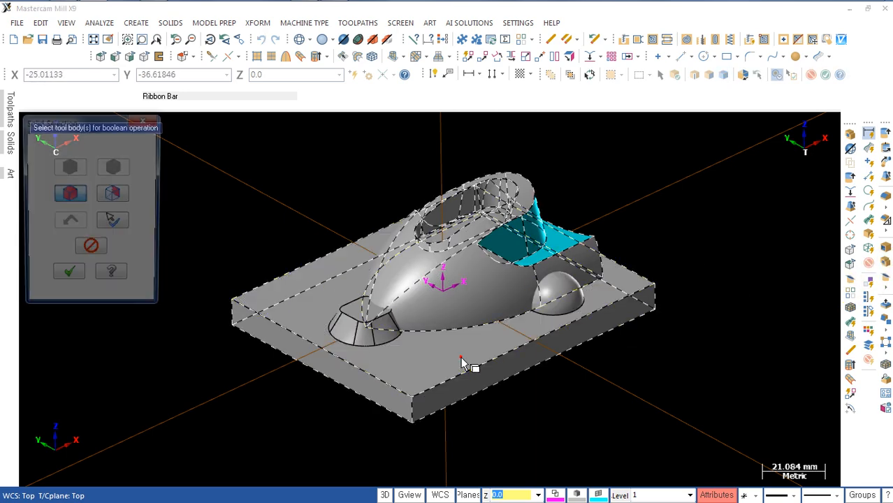
{"action": "left_click", "coordinate": [354, 316]}
{"action": "left_click", "coordinate": [558, 296]}
{"action": "middle_click_drag", "start_coordinate": [558, 296], "coordinate": [287, 412]}
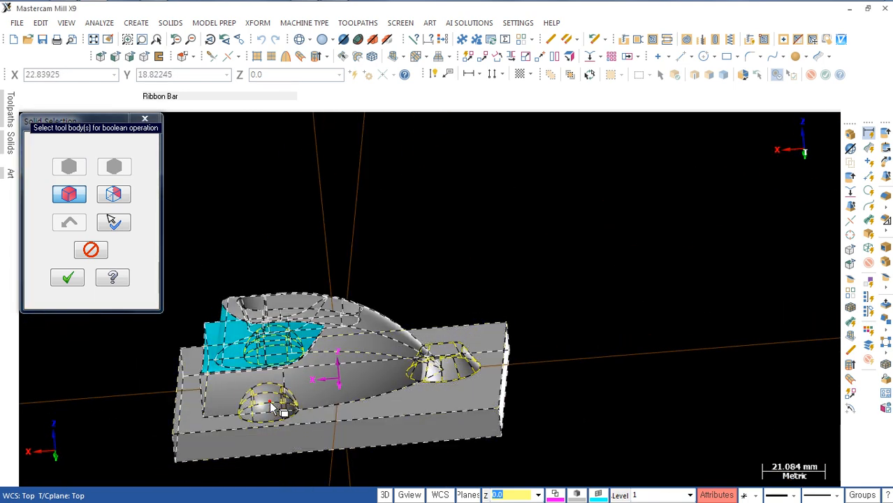
{"action": "left_click", "coordinate": [286, 413]}
{"action": "key", "text": "Return"}
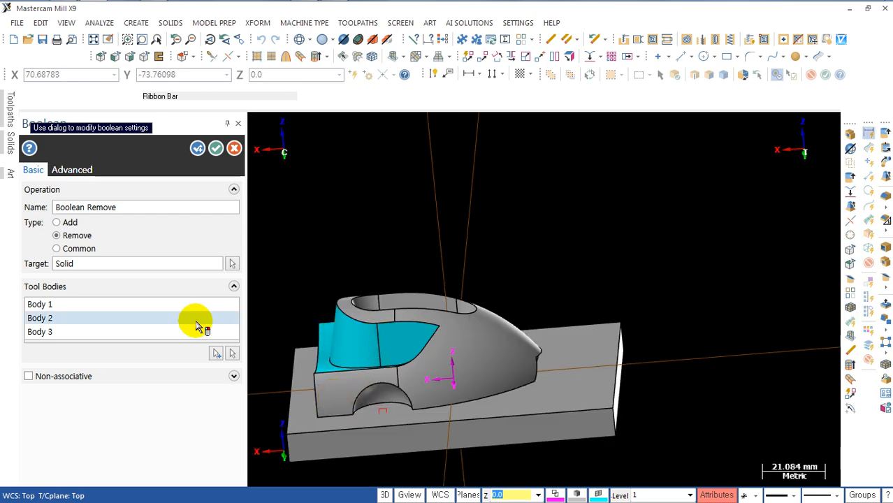
{"action": "left_click", "coordinate": [61, 224]}
{"action": "middle_click_drag", "start_coordinate": [419, 252], "coordinate": [280, 296]}
{"action": "left_click", "coordinate": [215, 148]}
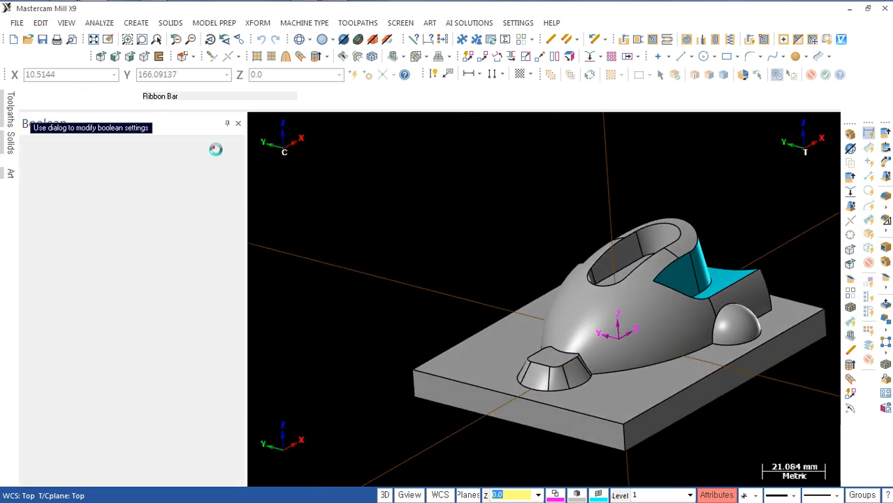
Step: Fillet the two upright rear corner edges of the main body with a 10 mm constant radius
{"action": "middle_click_drag", "start_coordinate": [313, 237], "coordinate": [482, 353]}
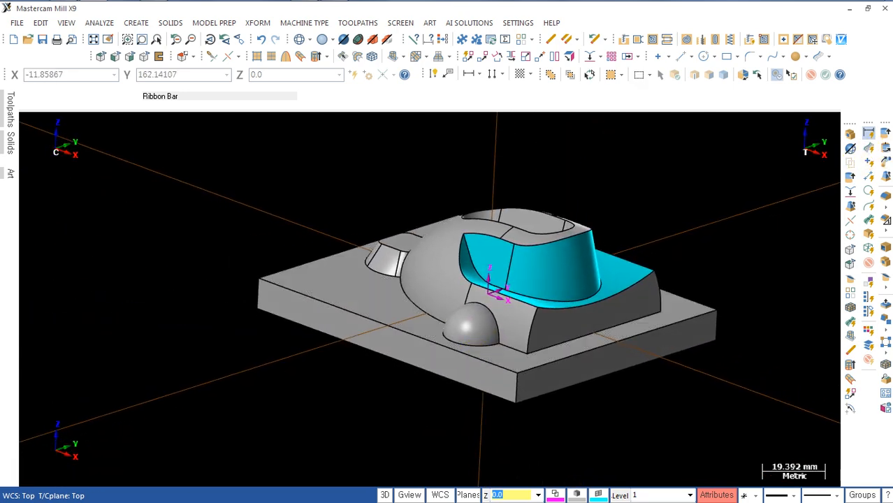
{"action": "left_click", "coordinate": [885, 198]}
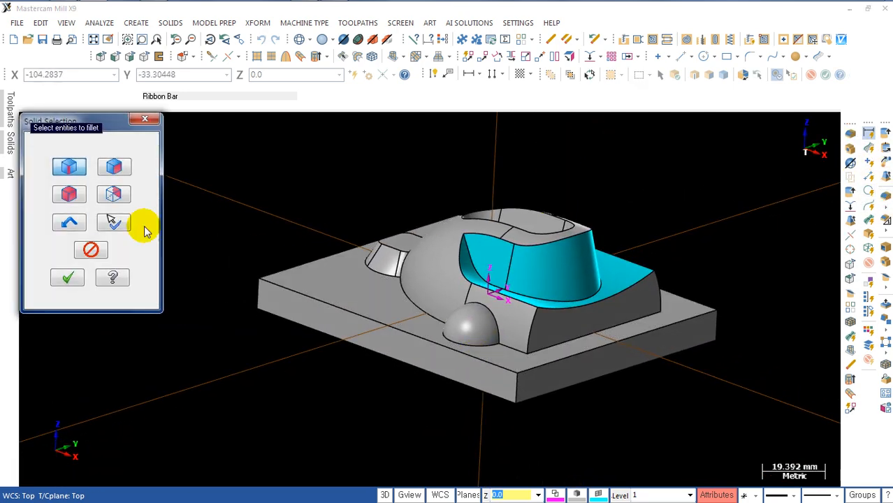
{"action": "left_click", "coordinate": [130, 164]}
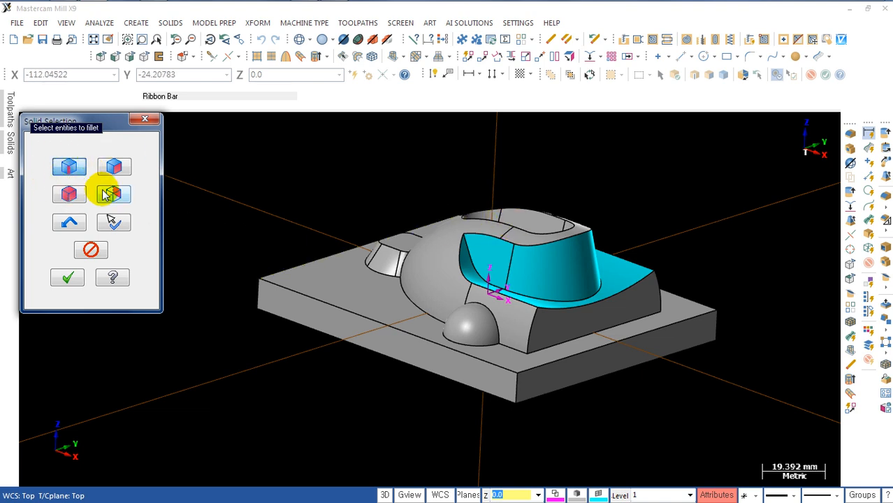
{"action": "left_click", "coordinate": [528, 338]}
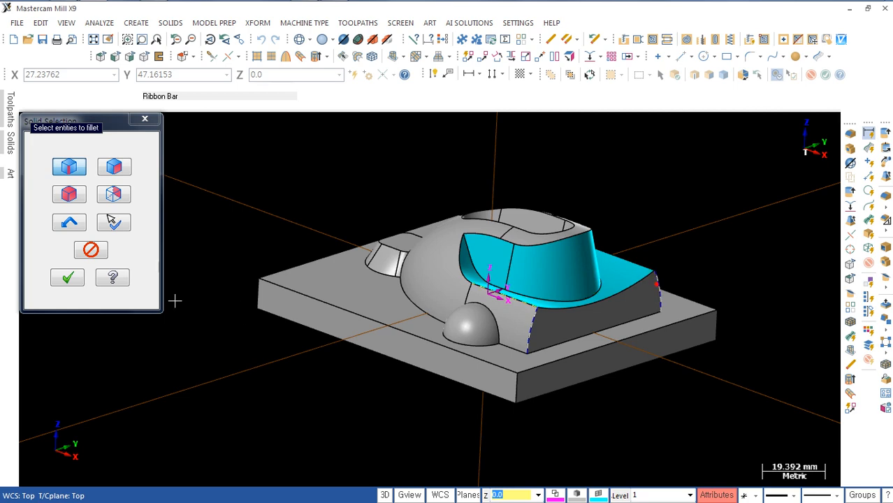
{"action": "left_click", "coordinate": [67, 277]}
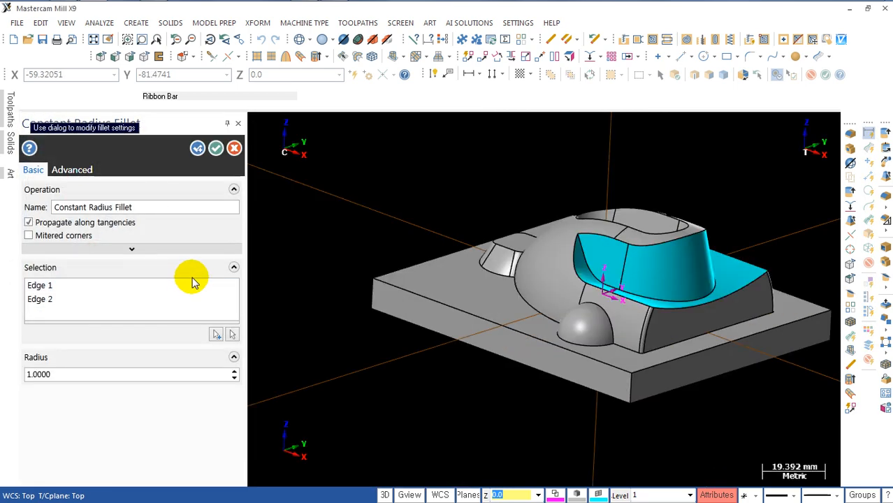
{"action": "left_click", "coordinate": [65, 377]}
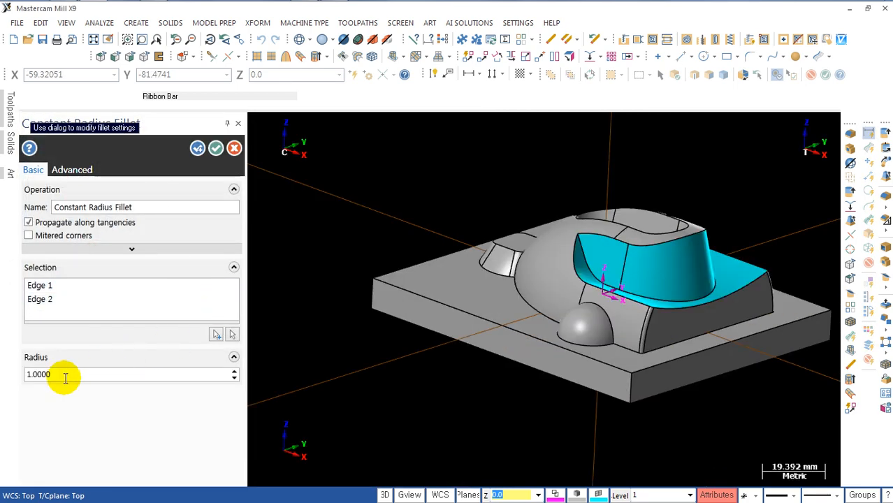
{"action": "double_click", "coordinate": [65, 377]}
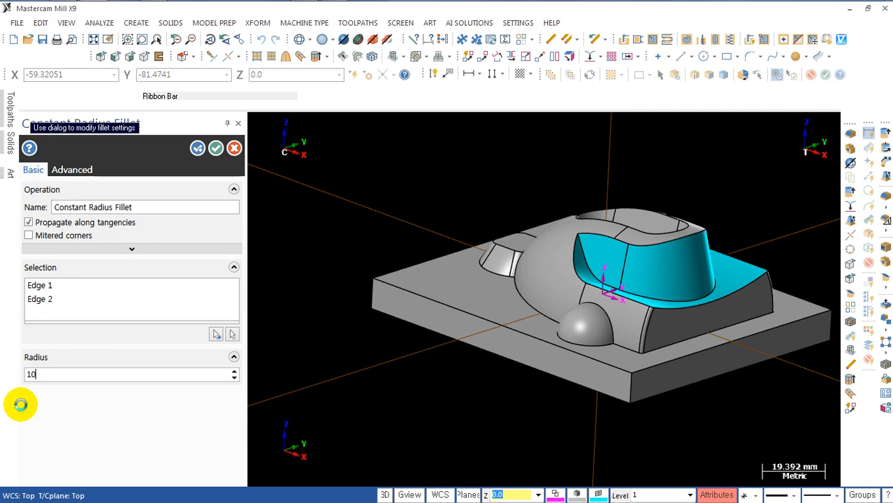
{"action": "type", "text": "10"}
{"action": "left_click", "coordinate": [20, 405]}
{"action": "middle_click_drag", "start_coordinate": [466, 426], "coordinate": [582, 399]}
{"action": "scroll", "coordinate": [498, 332], "scroll_direction": "up", "scroll_amount": 2}
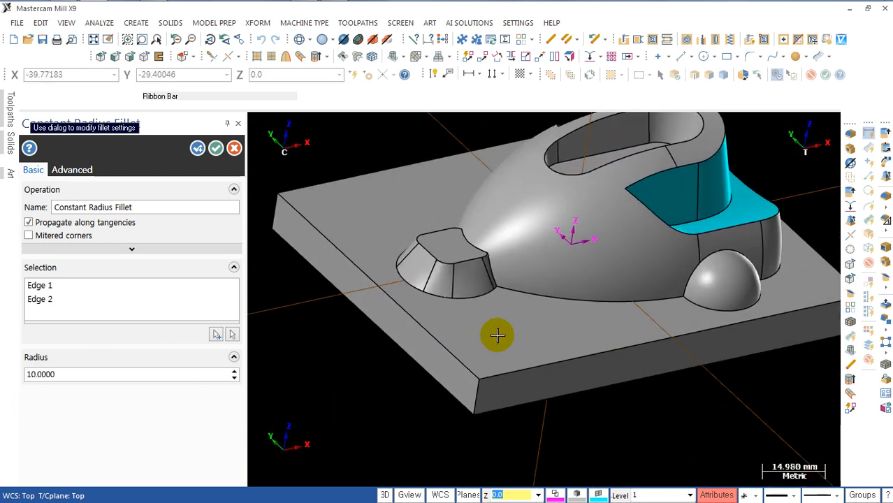
{"action": "left_click", "coordinate": [198, 149]}
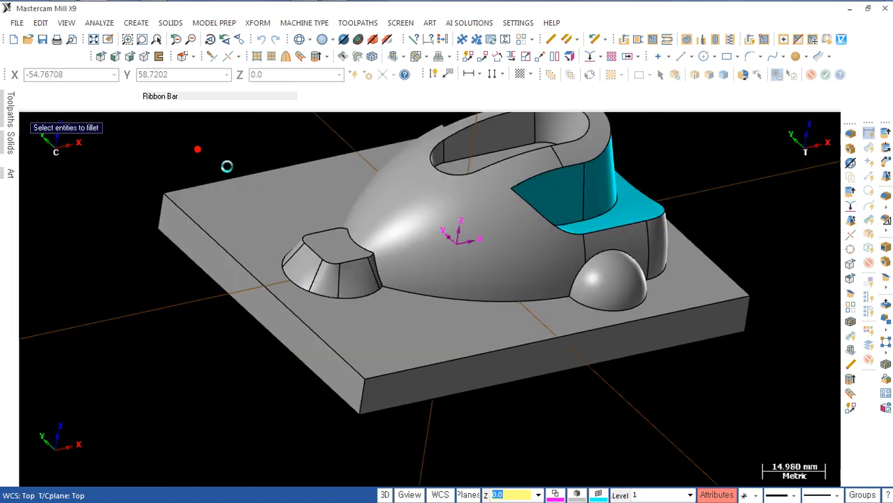
Step: Select for filleting the boss's top edge, the slot's floor edge, the rear step's inner base edge and both domes' edges against the body
{"action": "scroll", "coordinate": [289, 219], "scroll_direction": "up", "scroll_amount": 1}
{"action": "scroll", "coordinate": [383, 196], "scroll_direction": "up", "scroll_amount": 1}
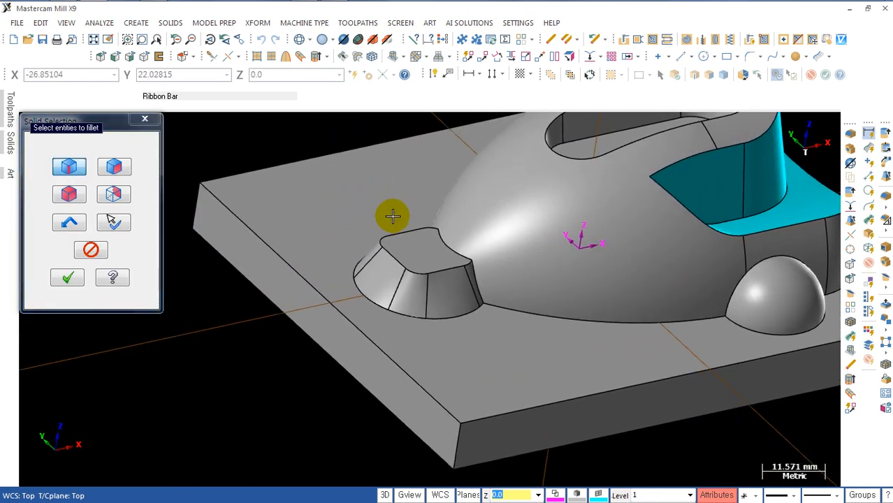
{"action": "mouse_move", "coordinate": [410, 204]}
{"action": "middle_mouse_down"}
{"action": "mouse_move", "coordinate": [372, 202]}
{"action": "mouse_move", "coordinate": [412, 209]}
{"action": "middle_mouse_up"}
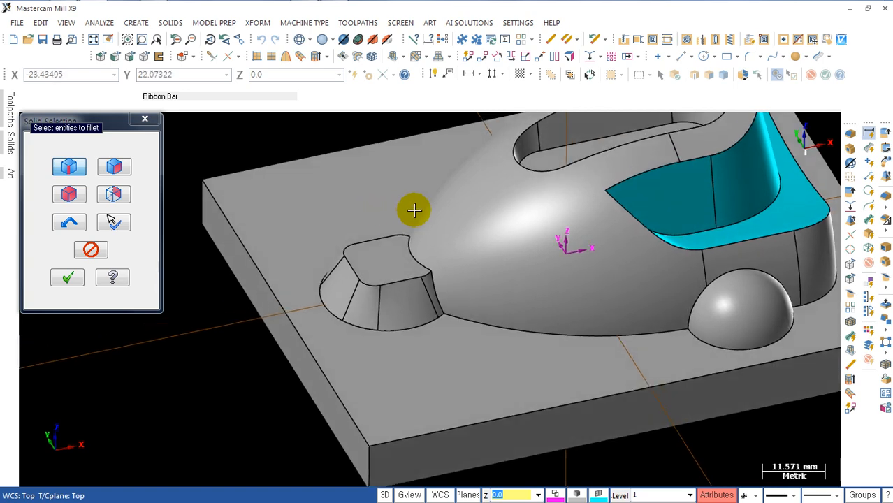
{"action": "middle_click_drag", "start_coordinate": [537, 224], "coordinate": [546, 196]}
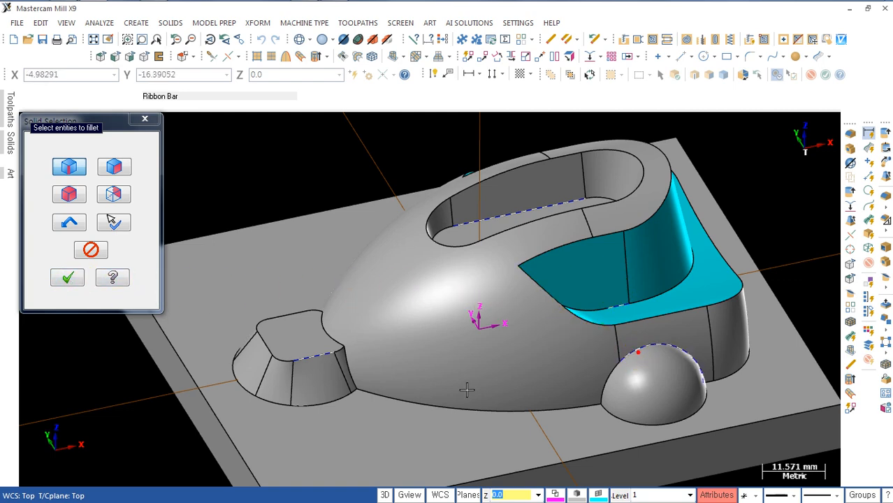
{"action": "middle_click_drag", "start_coordinate": [466, 390], "coordinate": [161, 440]}
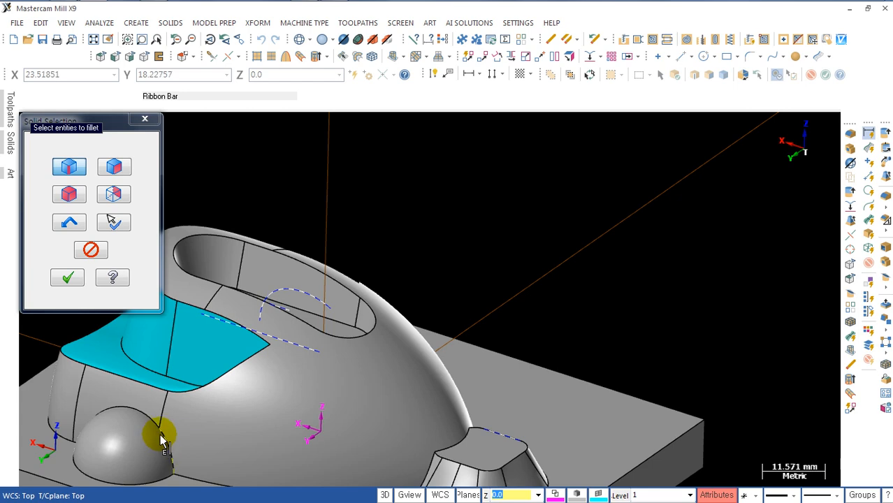
{"action": "middle_click_drag", "start_coordinate": [211, 419], "coordinate": [157, 366]}
{"action": "scroll", "coordinate": [345, 256], "scroll_direction": "down", "scroll_amount": 2}
{"action": "middle_click_drag", "start_coordinate": [343, 264], "coordinate": [373, 182], "text": "shift"}
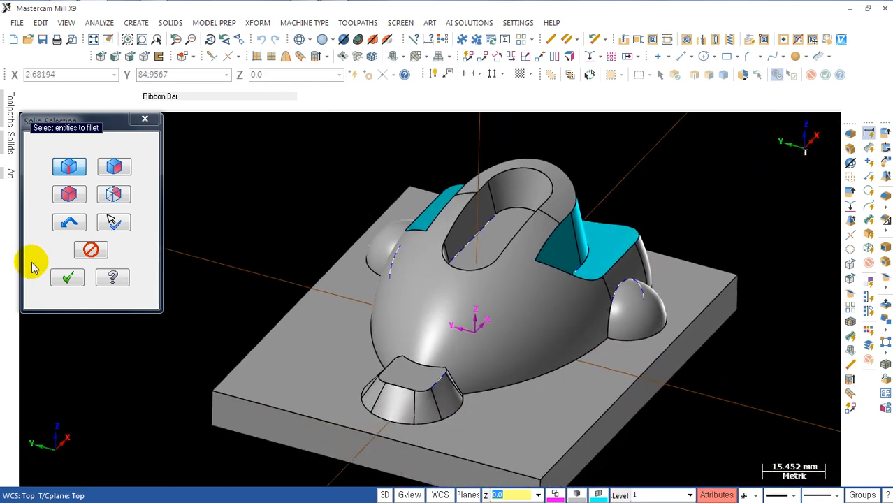
{"action": "left_click", "coordinate": [65, 280]}
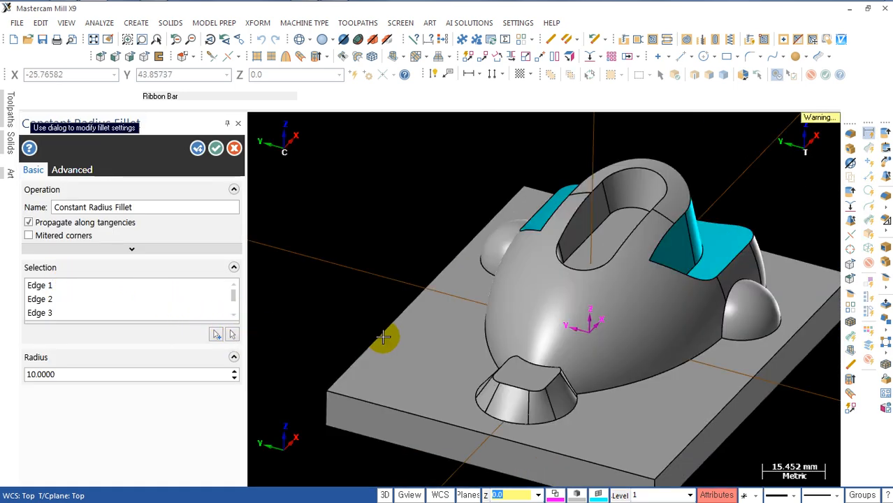
Step: Set the constant fillet radius to 2 mm for the selected edges and accept the fillet
{"action": "middle_click_drag", "start_coordinate": [383, 337], "coordinate": [352, 331]}
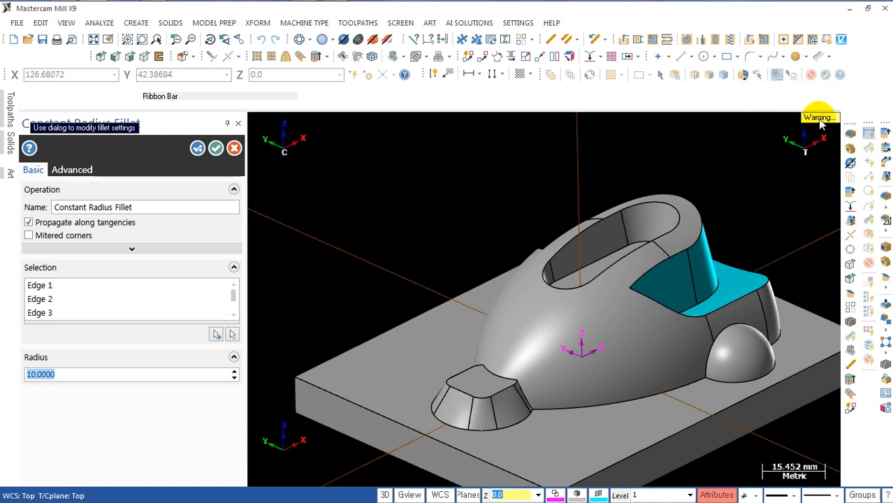
{"action": "mouse_move", "coordinate": [821, 123]}
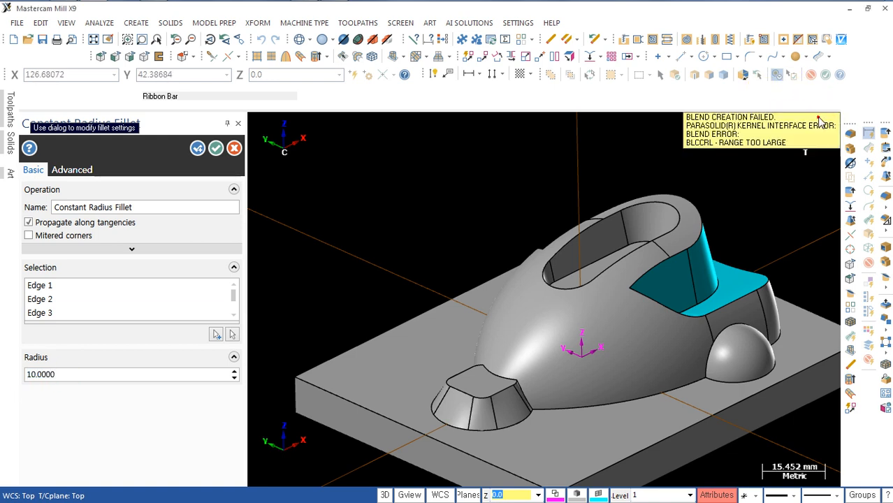
{"action": "left_click", "coordinate": [66, 376]}
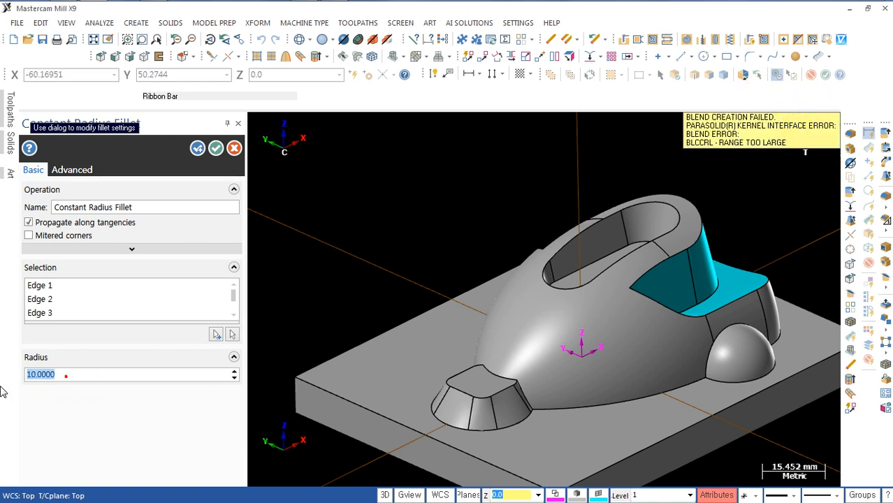
{"action": "left_click", "coordinate": [31, 405]}
{"action": "mouse_move", "coordinate": [608, 405]}
{"action": "middle_mouse_down"}
{"action": "mouse_move", "coordinate": [617, 433]}
{"action": "mouse_move", "coordinate": [583, 385]}
{"action": "mouse_move", "coordinate": [568, 419]}
{"action": "mouse_move", "coordinate": [474, 371]}
{"action": "middle_mouse_up"}
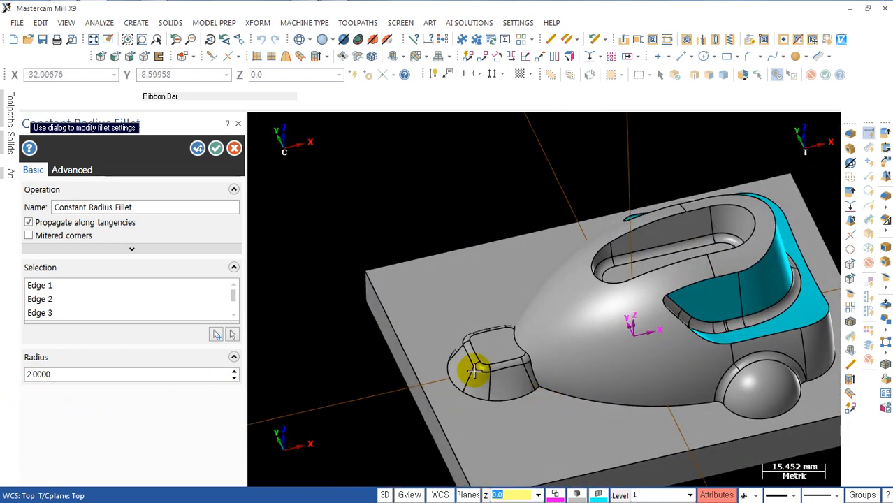
{"action": "left_click", "coordinate": [197, 148]}
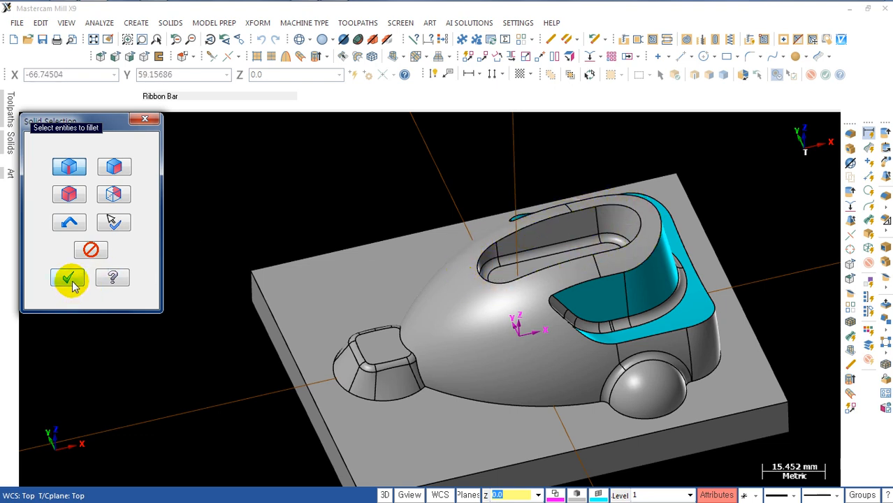
Step: Fillet the front boss's edge against the body, the rear cut's upper edge and the slot's top rim with a 2 mm constant radius
{"action": "left_click", "coordinate": [419, 369]}
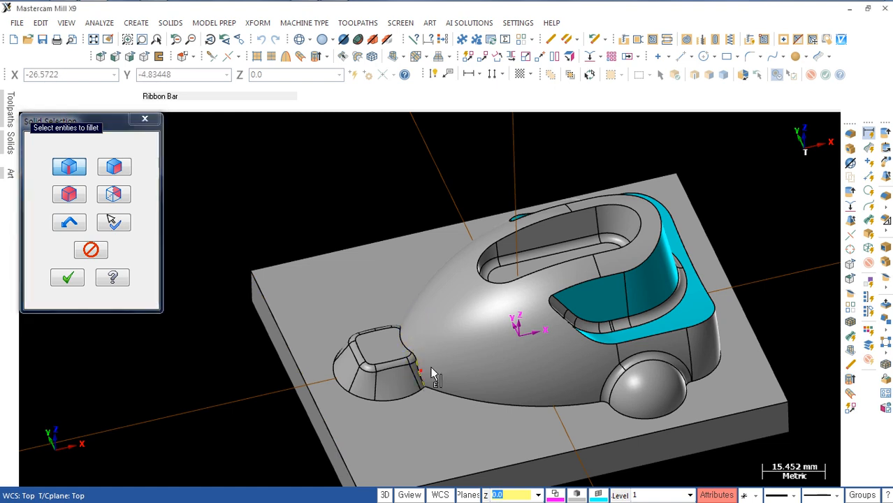
{"action": "left_click", "coordinate": [576, 288]}
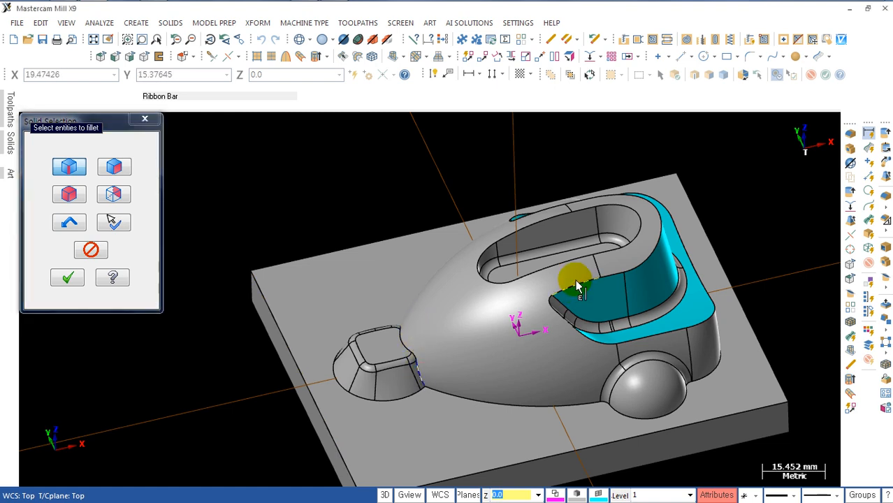
{"action": "left_click", "coordinate": [631, 214]}
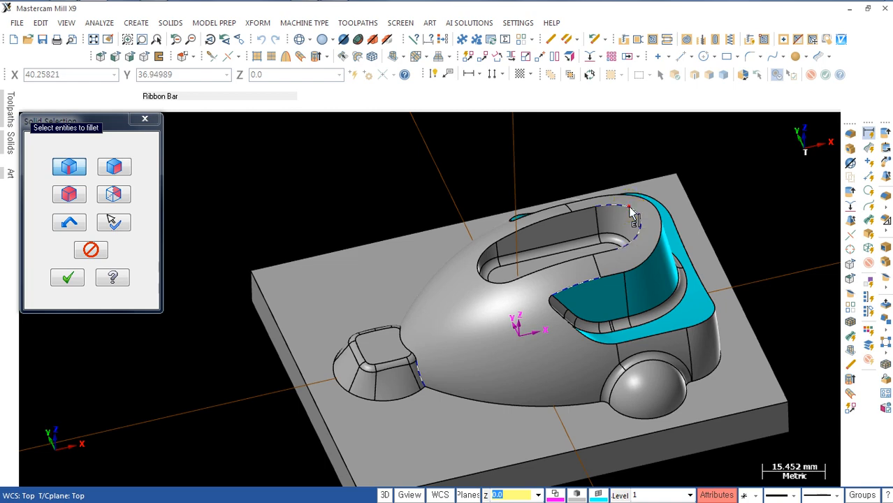
{"action": "left_click", "coordinate": [69, 278]}
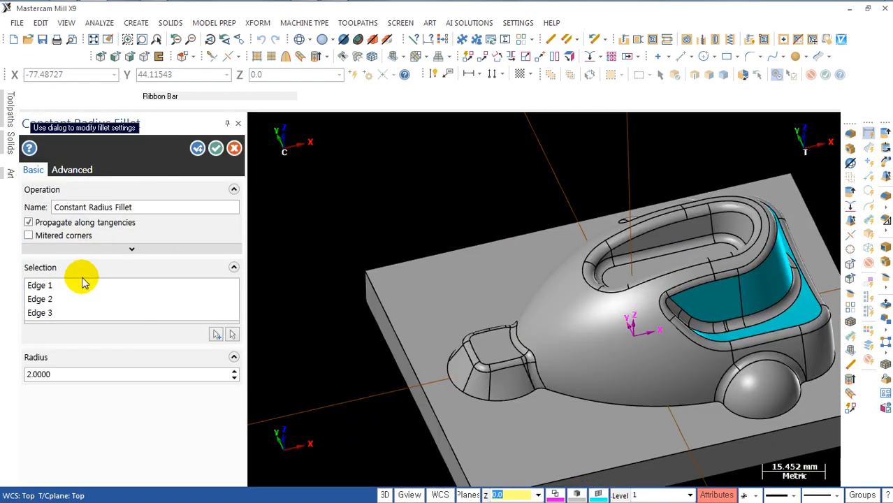
{"action": "scroll", "coordinate": [554, 304], "scroll_direction": "down", "scroll_amount": 1}
{"action": "middle_click_drag", "start_coordinate": [567, 313], "coordinate": [501, 352]}
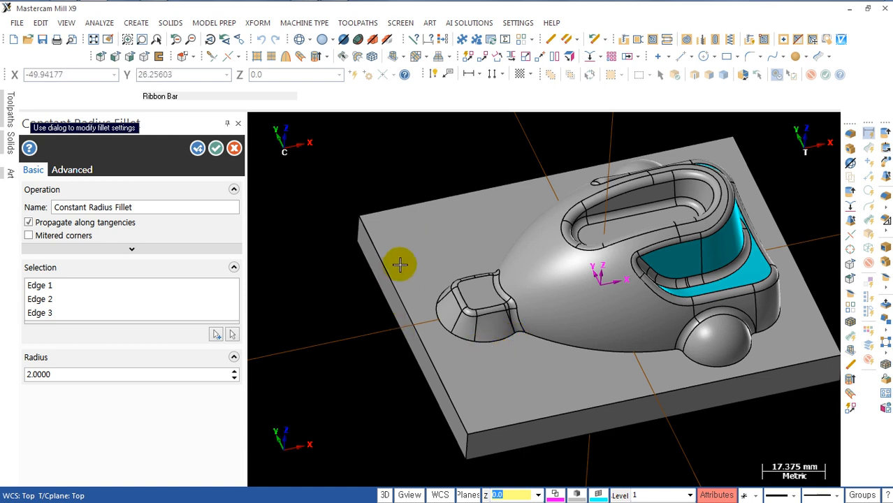
{"action": "left_click", "coordinate": [198, 149]}
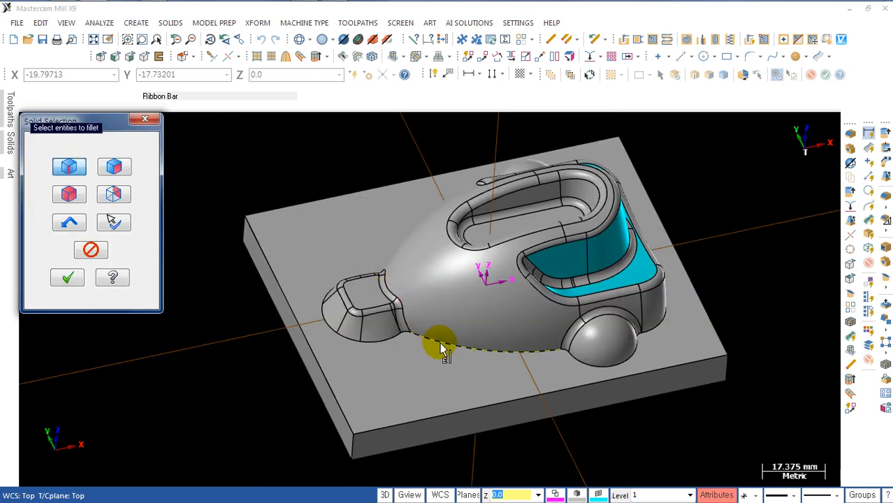
Step: Try to fillet only the body's side base edge against the plate with a 2 mm constant radius
{"action": "left_click", "coordinate": [442, 348]}
{"action": "left_click", "coordinate": [70, 278]}
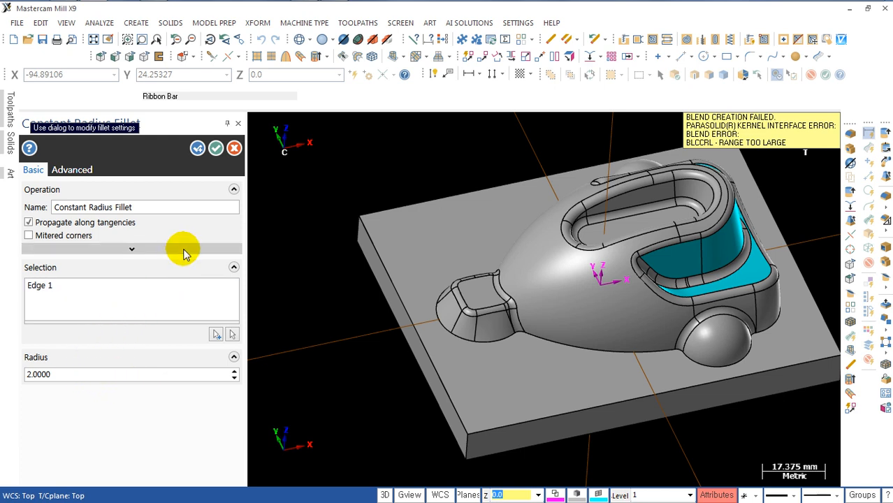
{"action": "left_click", "coordinate": [196, 152]}
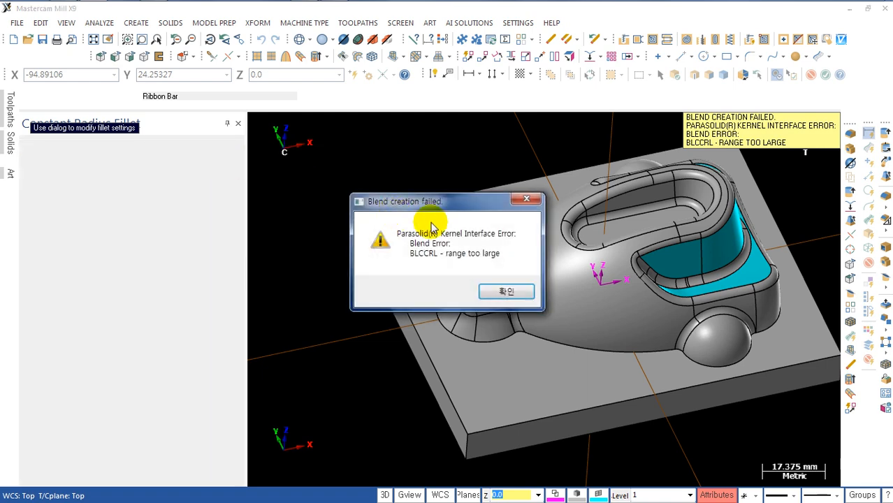
{"action": "key", "text": "Return"}
{"action": "key", "text": "Escape"}
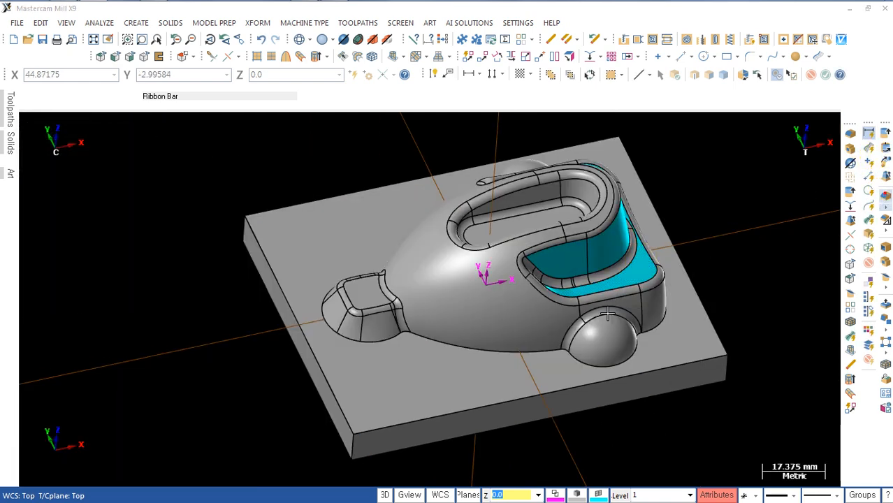
Step: Select for filleting the base edges against the plate along both sides of the body and around the front boss
{"action": "left_click", "coordinate": [461, 353]}
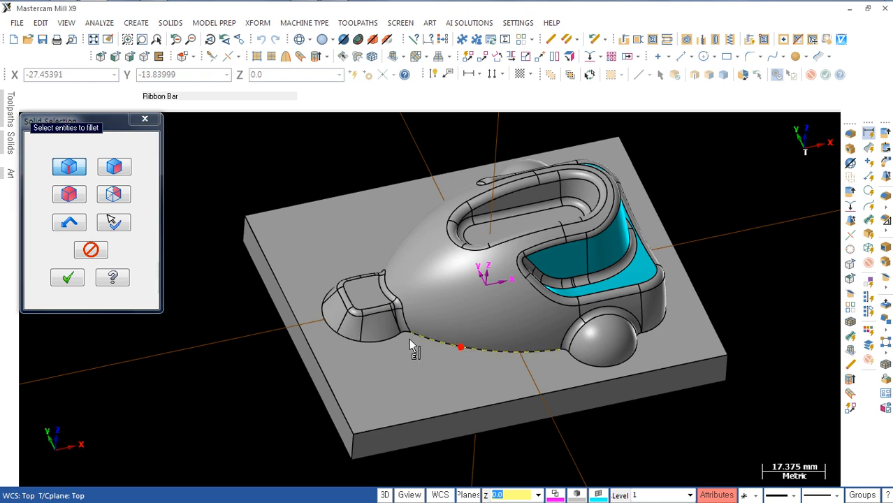
{"action": "scroll", "coordinate": [395, 341], "scroll_direction": "up", "scroll_amount": 3}
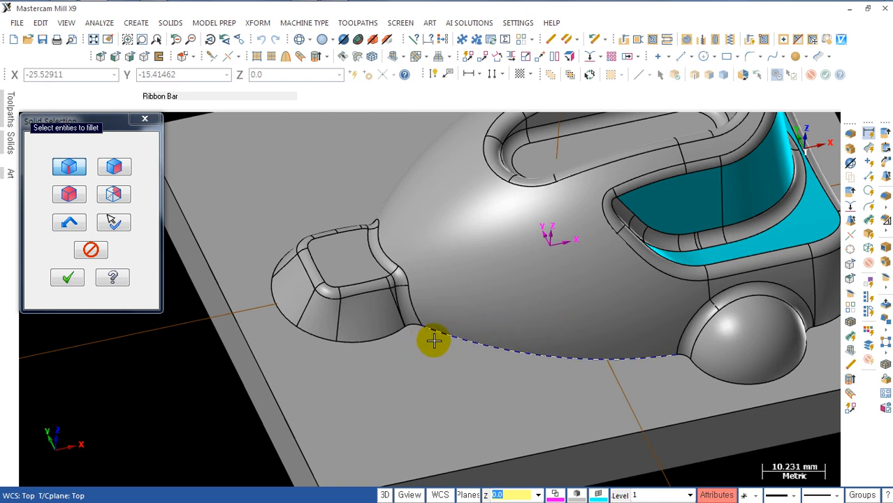
{"action": "scroll", "coordinate": [429, 340], "scroll_direction": "down", "scroll_amount": 2}
{"action": "scroll", "coordinate": [426, 341], "scroll_direction": "down", "scroll_amount": 1}
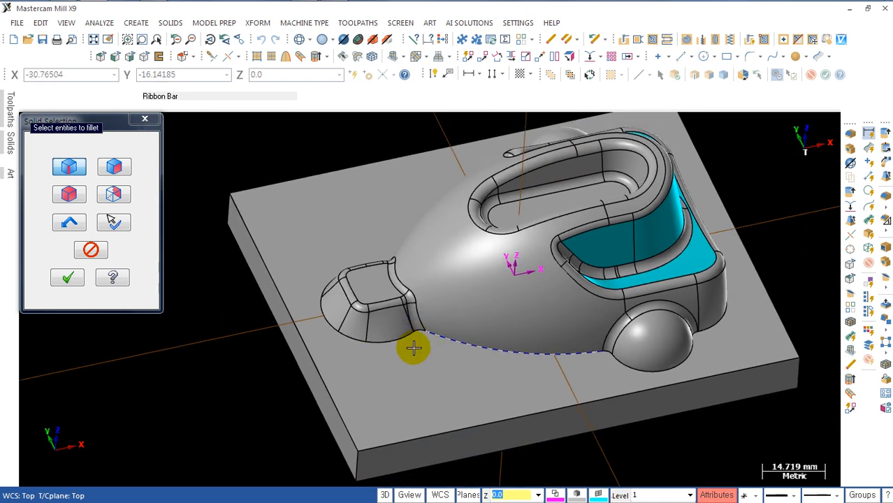
{"action": "scroll", "coordinate": [413, 347], "scroll_direction": "up", "scroll_amount": 3}
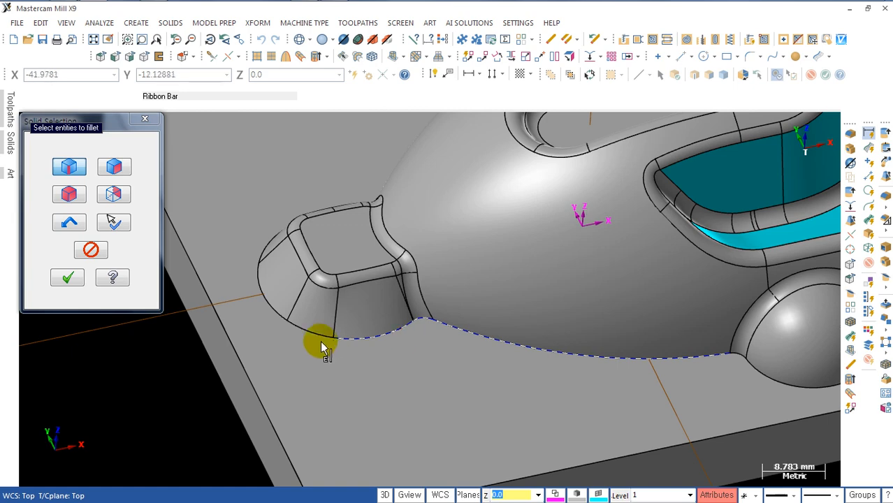
{"action": "scroll", "coordinate": [294, 343], "scroll_direction": "down", "scroll_amount": 2}
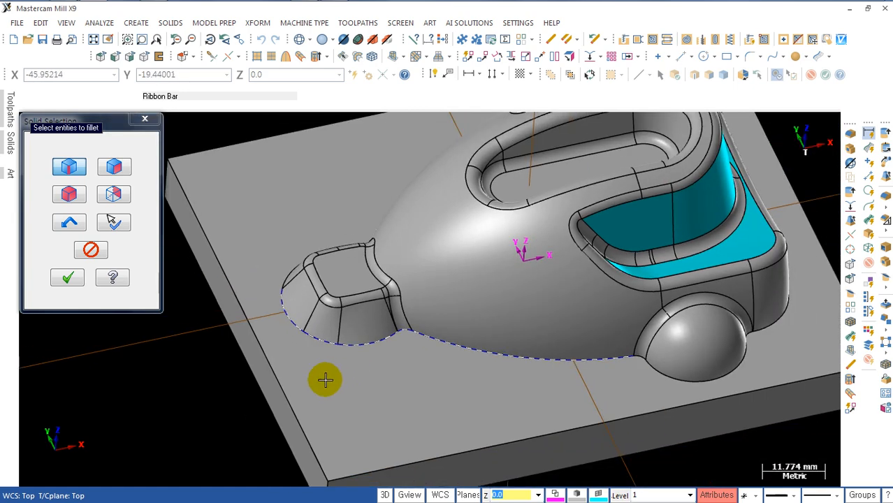
{"action": "mouse_move", "coordinate": [325, 380]}
{"action": "middle_mouse_down"}
{"action": "mouse_move", "coordinate": [460, 323]}
{"action": "mouse_move", "coordinate": [508, 357]}
{"action": "mouse_move", "coordinate": [515, 323]}
{"action": "mouse_move", "coordinate": [409, 343]}
{"action": "middle_mouse_up"}
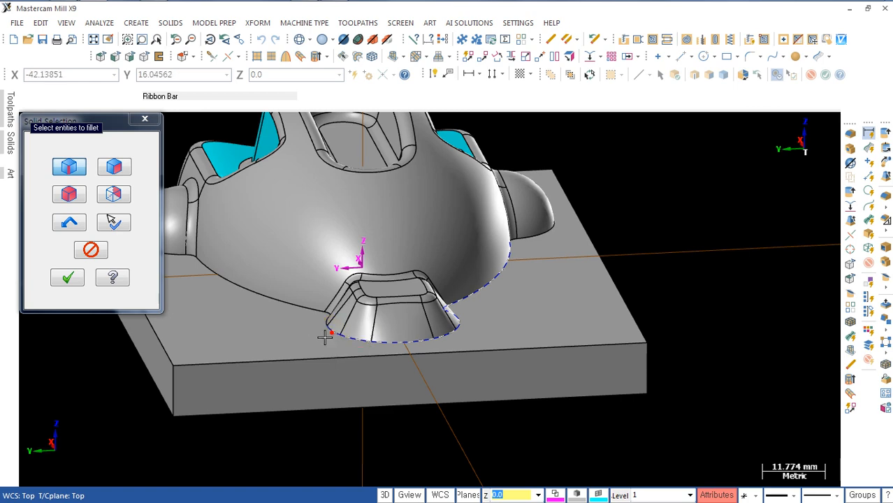
{"action": "middle_click_drag", "start_coordinate": [325, 337], "coordinate": [318, 303]}
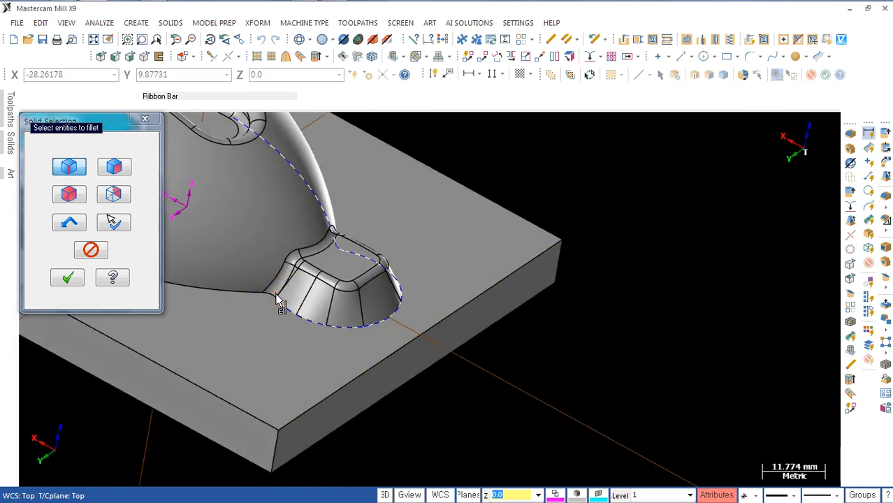
{"action": "scroll", "coordinate": [271, 299], "scroll_direction": "up", "scroll_amount": 4}
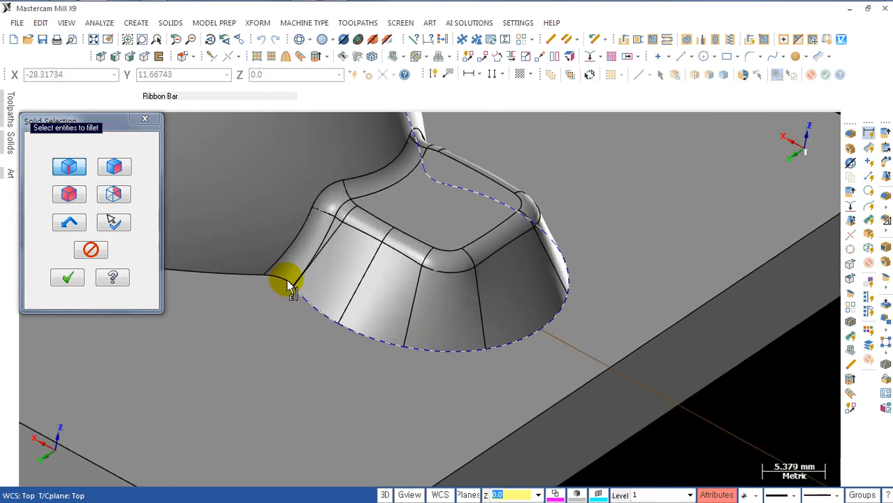
{"action": "scroll", "coordinate": [259, 279], "scroll_direction": "down", "scroll_amount": 5}
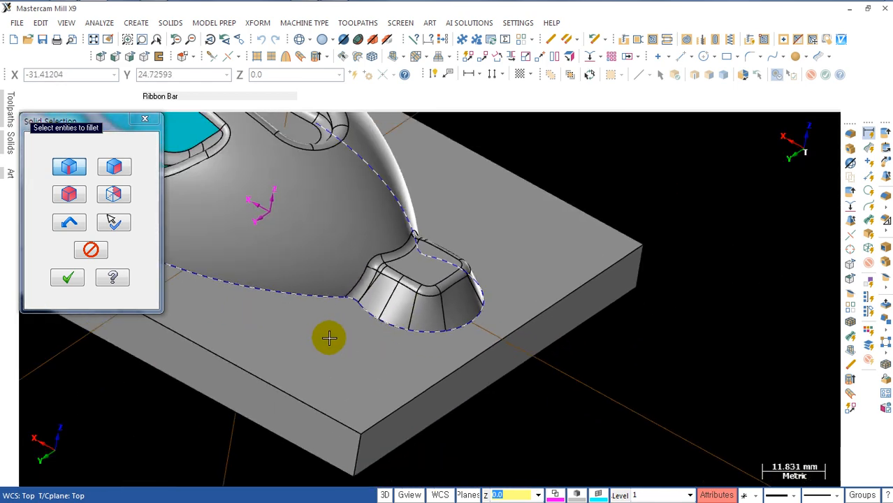
Step: Add the base edges of both side domes, the rear corners and the rear wall to the fillet selection and finish selecting
{"action": "scroll", "coordinate": [353, 335], "scroll_direction": "up", "scroll_amount": 4}
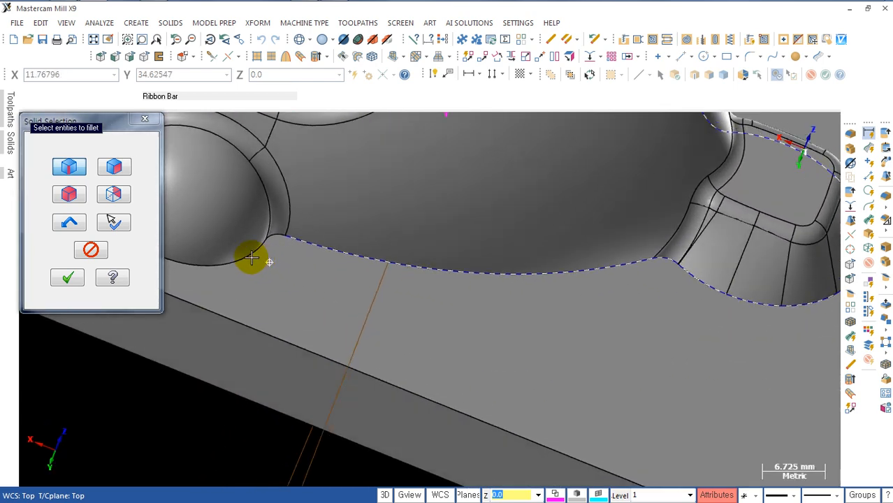
{"action": "middle_click_drag", "start_coordinate": [251, 258], "coordinate": [240, 259]}
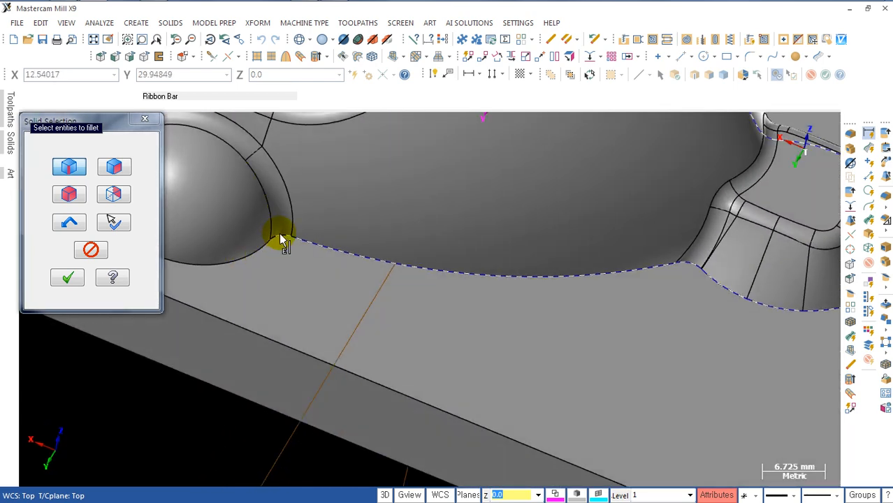
{"action": "scroll", "coordinate": [395, 293], "scroll_direction": "down", "scroll_amount": 3}
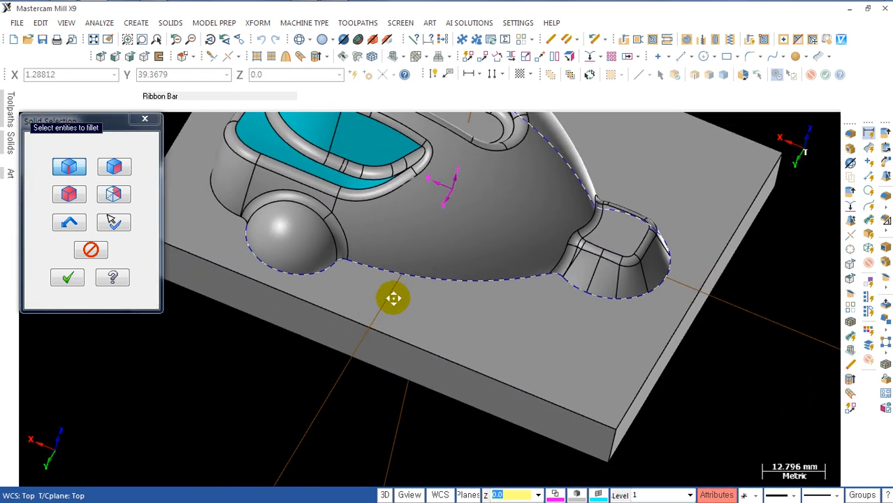
{"action": "middle_click_drag", "start_coordinate": [393, 298], "coordinate": [508, 332]}
{"action": "scroll", "coordinate": [265, 329], "scroll_direction": "up", "scroll_amount": 4}
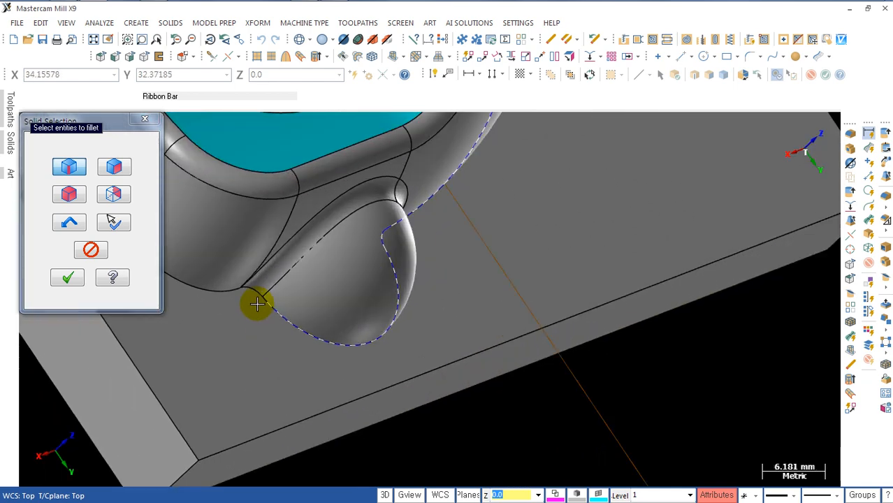
{"action": "scroll", "coordinate": [305, 332], "scroll_direction": "down", "scroll_amount": 3}
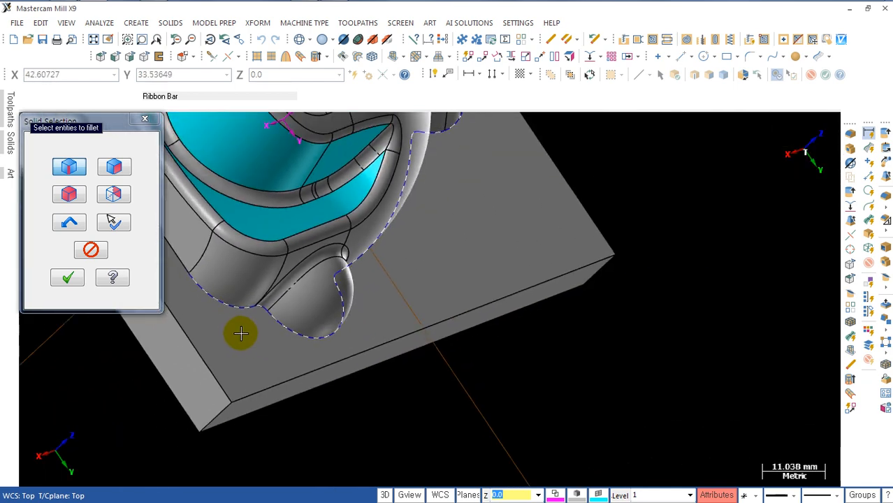
{"action": "middle_click_drag", "start_coordinate": [239, 335], "coordinate": [423, 292]}
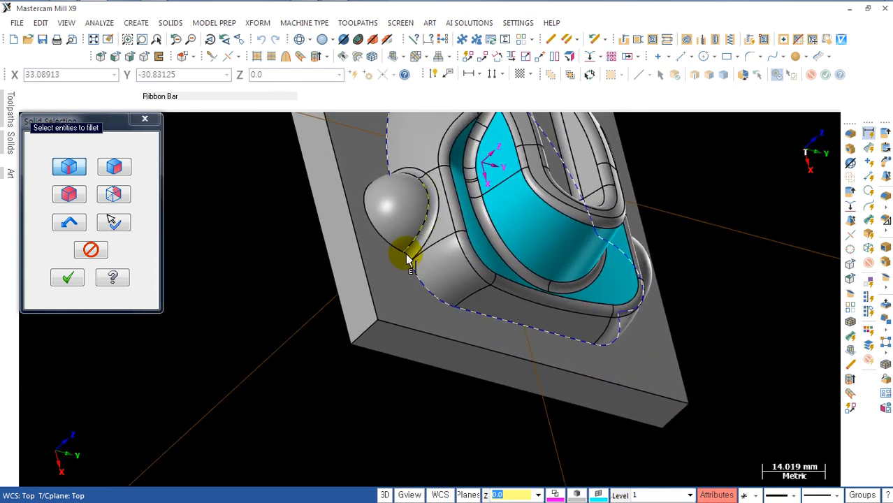
{"action": "scroll", "coordinate": [408, 257], "scroll_direction": "up", "scroll_amount": 4}
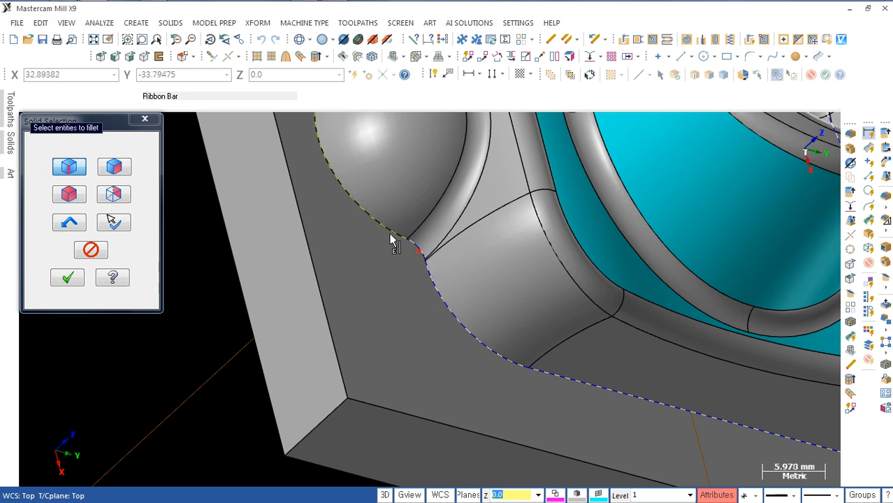
{"action": "scroll", "coordinate": [394, 254], "scroll_direction": "down", "scroll_amount": 4}
{"action": "middle_click_drag", "start_coordinate": [420, 325], "coordinate": [438, 366]}
{"action": "scroll", "coordinate": [309, 195], "scroll_direction": "up", "scroll_amount": 5}
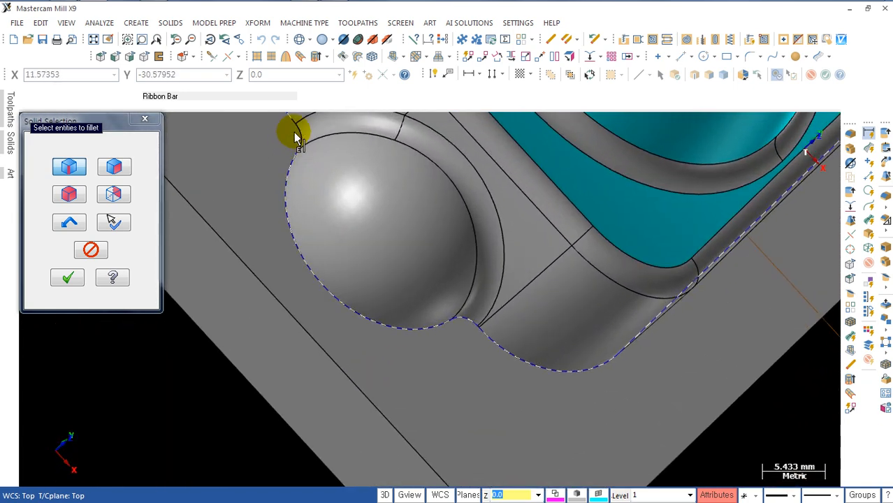
{"action": "left_click", "coordinate": [68, 278]}
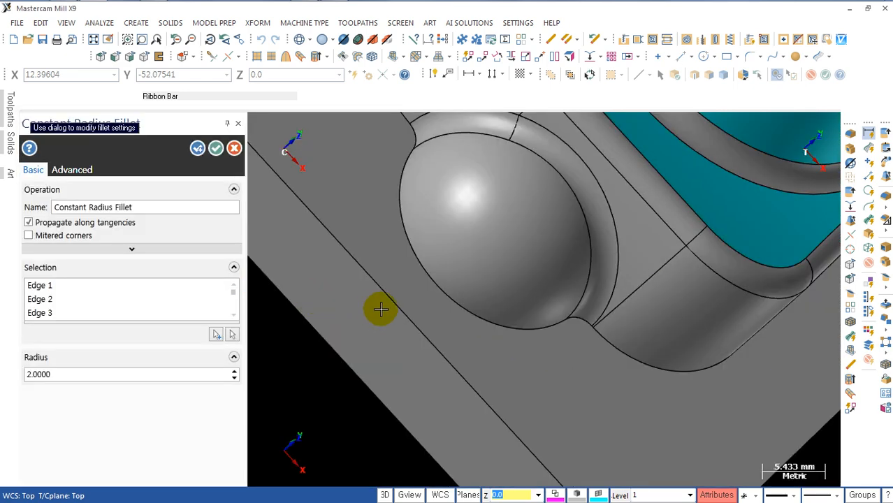
Step: Set the constant fillet radius to 1 mm for the selected base edges and accept the fillet
{"action": "scroll", "coordinate": [511, 339], "scroll_direction": "down", "scroll_amount": 2}
{"action": "middle_click_drag", "start_coordinate": [512, 339], "coordinate": [447, 331]}
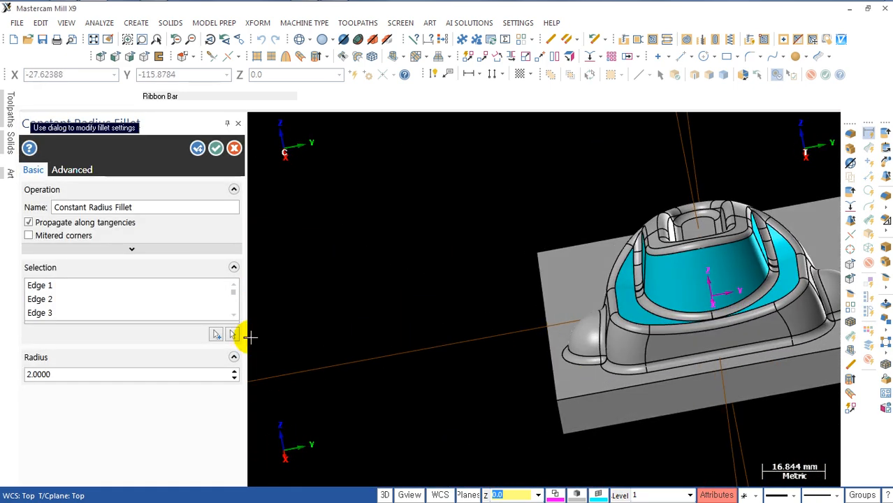
{"action": "double_click", "coordinate": [72, 373]}
{"action": "type", "text": "1"}
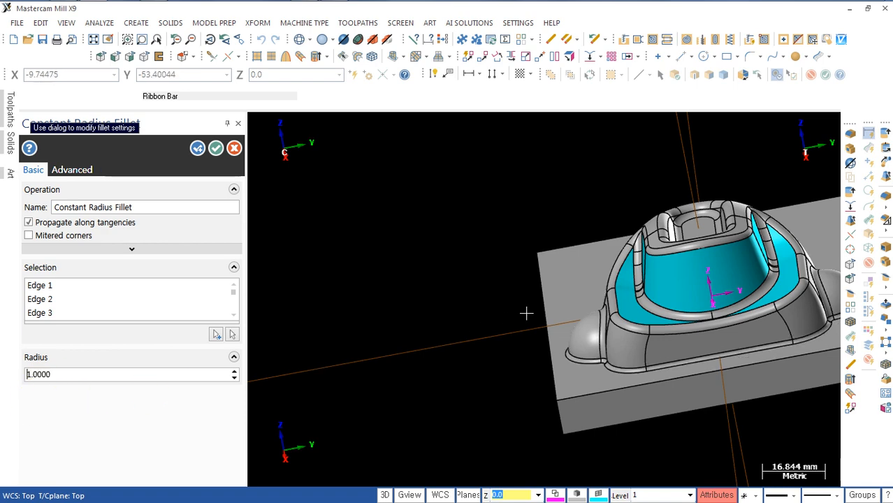
{"action": "middle_click_drag", "start_coordinate": [536, 287], "coordinate": [665, 290]}
{"action": "left_click", "coordinate": [215, 149]}
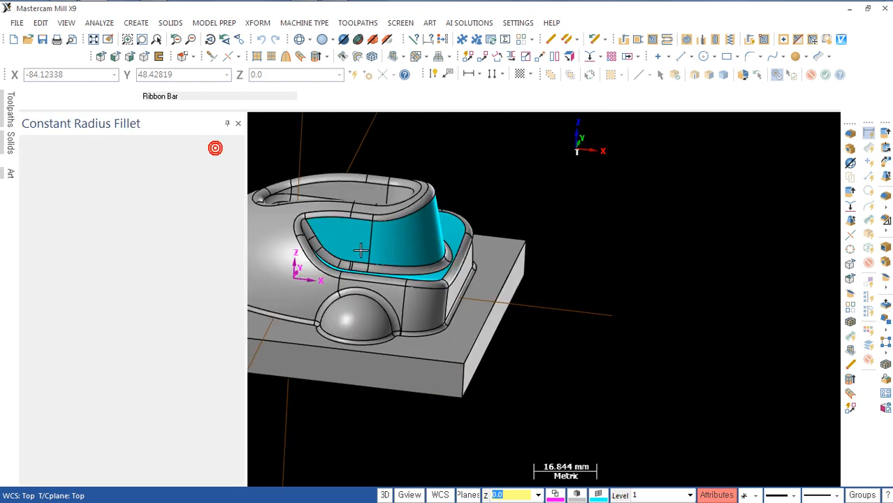
Step: Examine the filleted model in the top, front, right side and isometric views
{"action": "middle_click_drag", "start_coordinate": [378, 282], "coordinate": [452, 281], "text": "shift"}
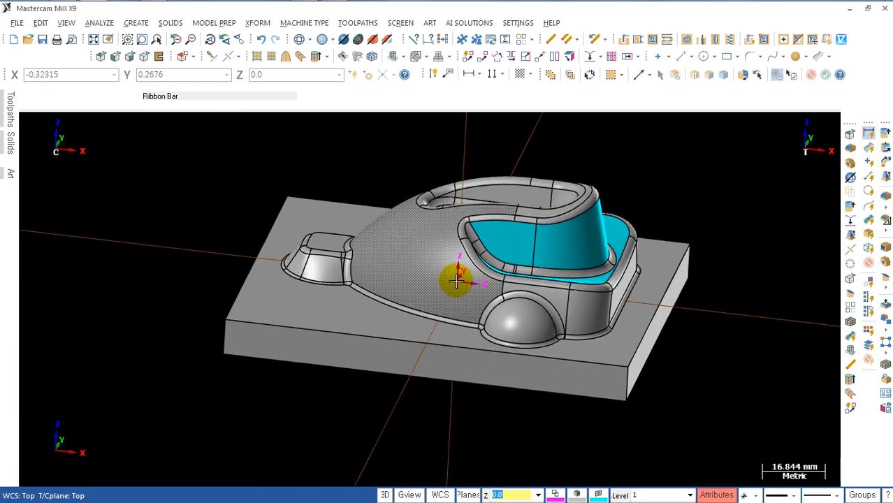
{"action": "key", "text": "alt+1"}
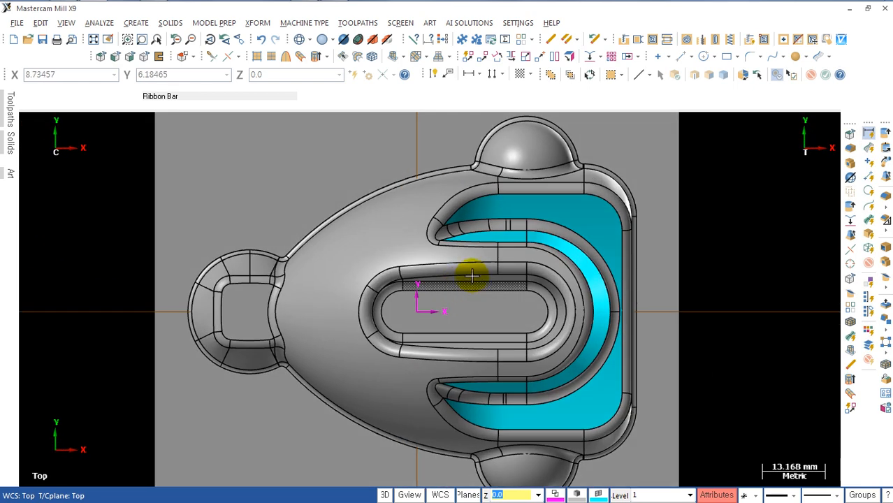
{"action": "key", "text": "alt+2"}
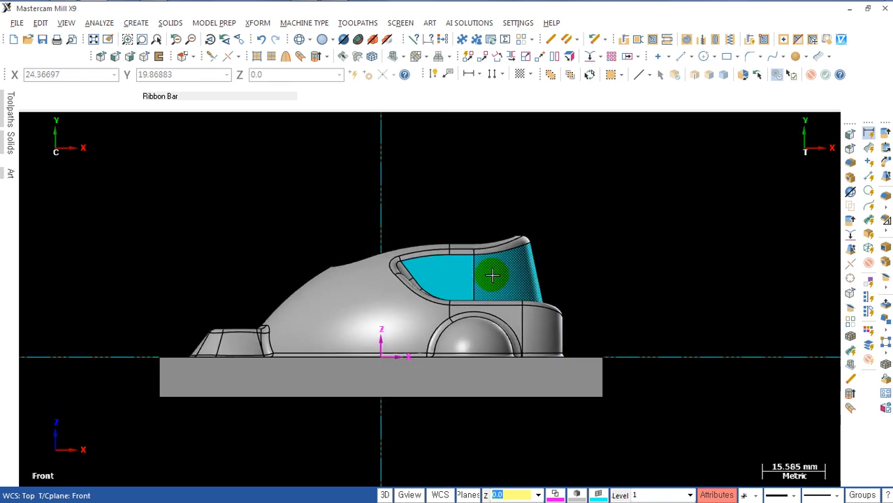
{"action": "key", "text": "alt+5"}
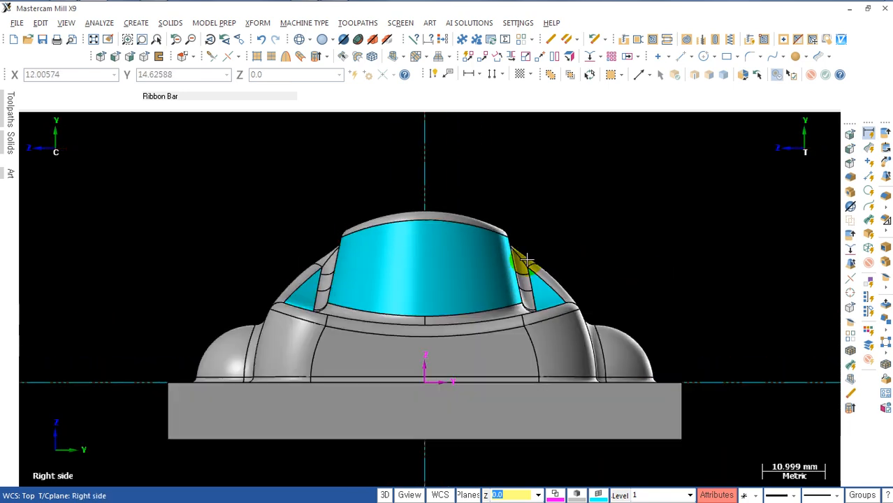
{"action": "scroll", "coordinate": [527, 262], "scroll_direction": "down", "scroll_amount": 2}
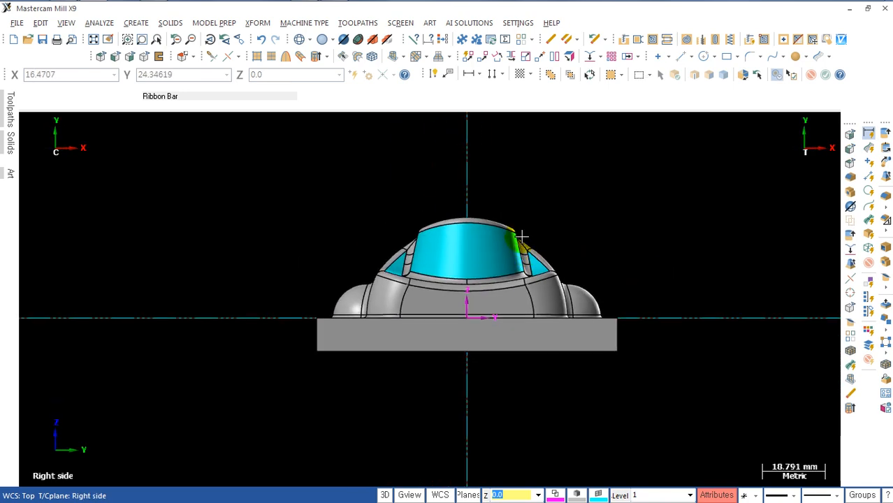
{"action": "key", "text": "alt+7"}
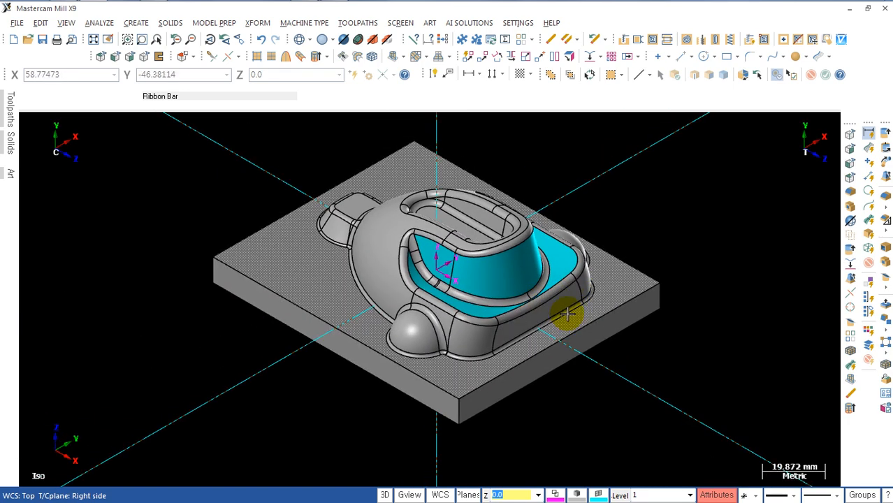
Step: Remove the cyan face color from the tapered wall faces and the U-shaped ledge around them at the rear of the body
{"action": "key", "text": "alt+1"}
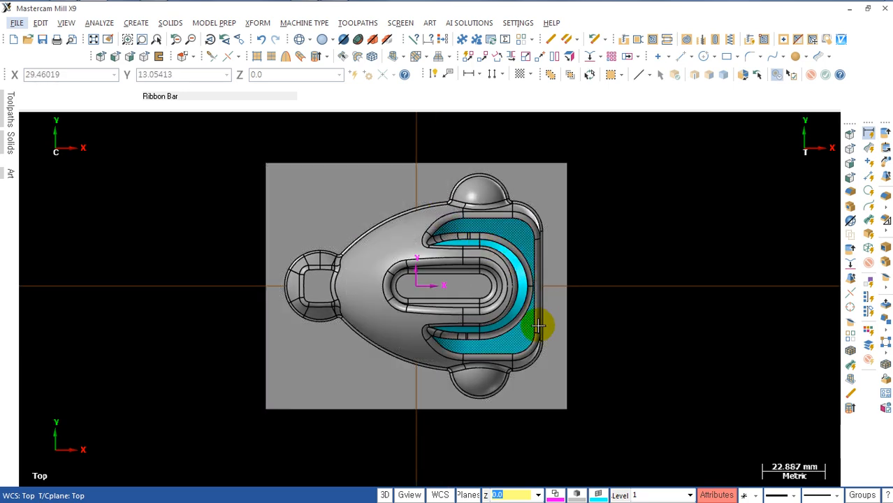
{"action": "middle_click_drag", "start_coordinate": [530, 312], "coordinate": [449, 267]}
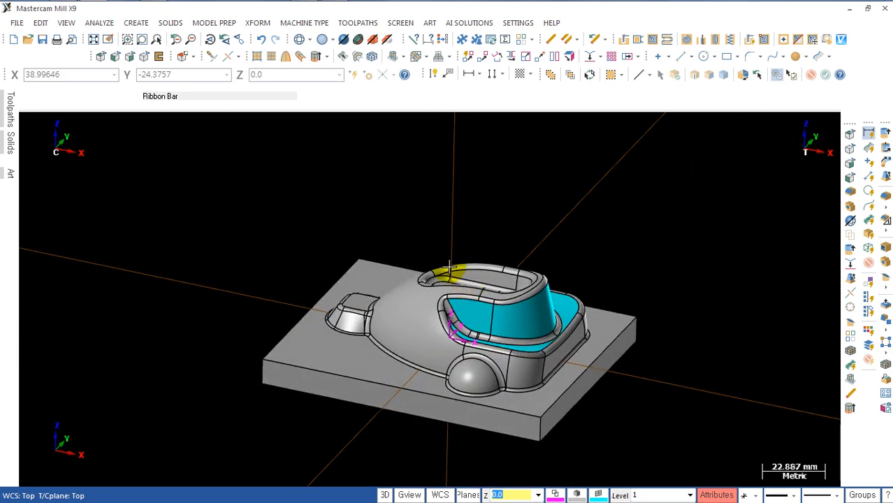
{"action": "left_click", "coordinate": [222, 24]}
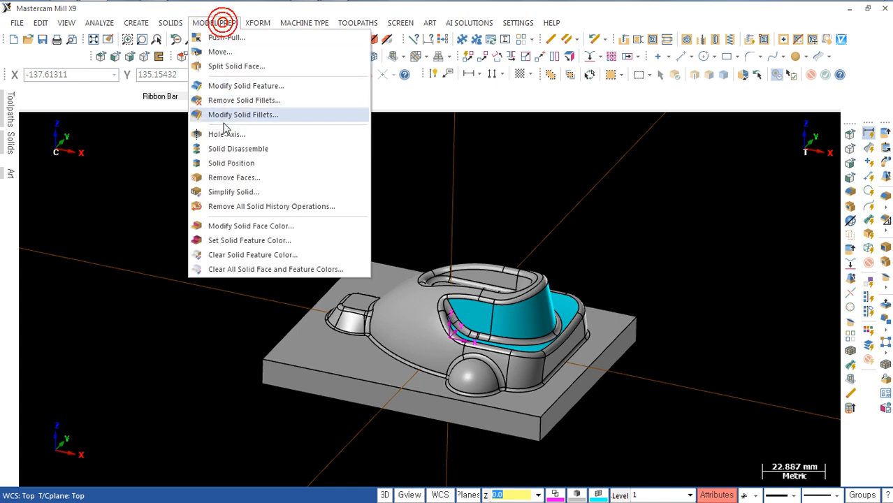
{"action": "left_click", "coordinate": [248, 227]}
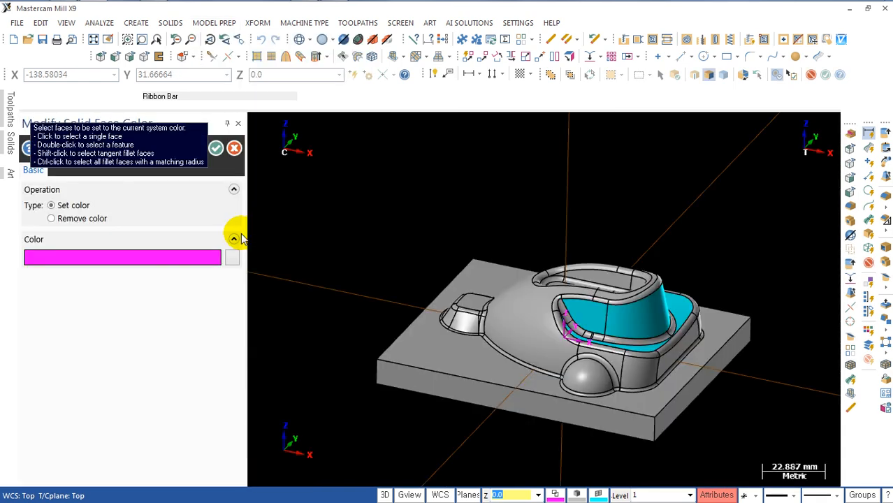
{"action": "left_click", "coordinate": [60, 220]}
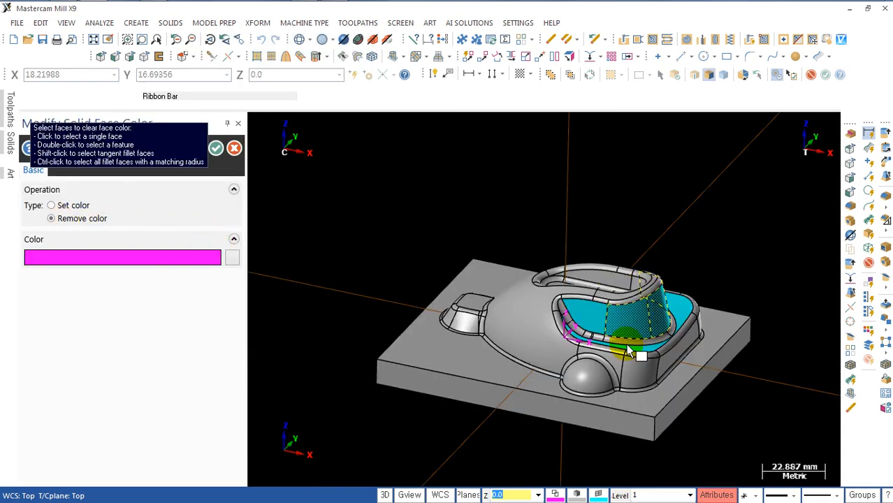
{"action": "left_click", "coordinate": [636, 322]}
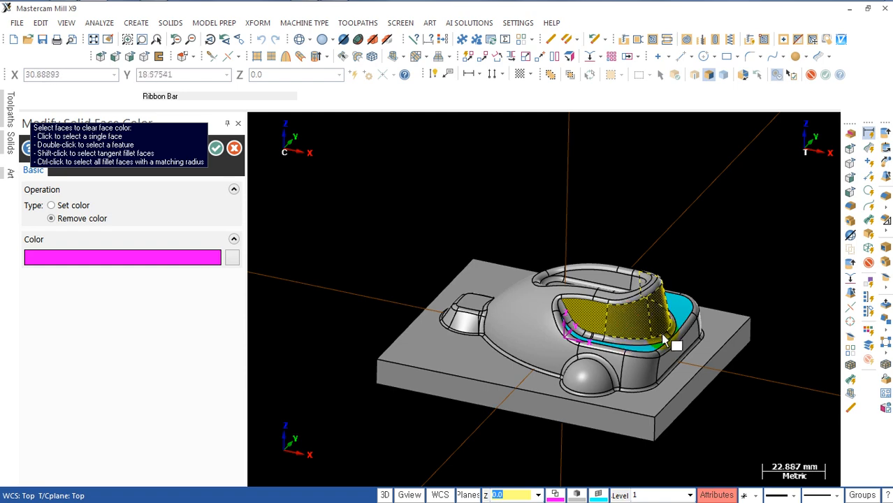
{"action": "middle_click_drag", "start_coordinate": [636, 329], "coordinate": [661, 295]}
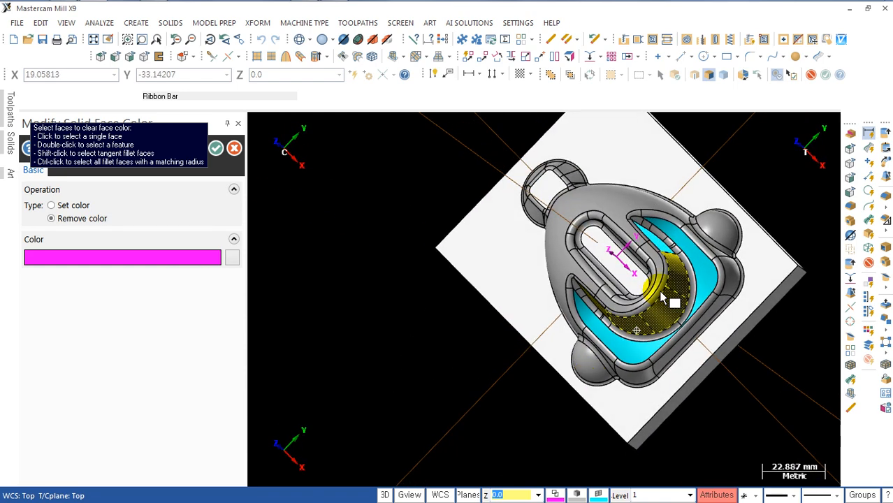
{"action": "left_click", "coordinate": [674, 241]}
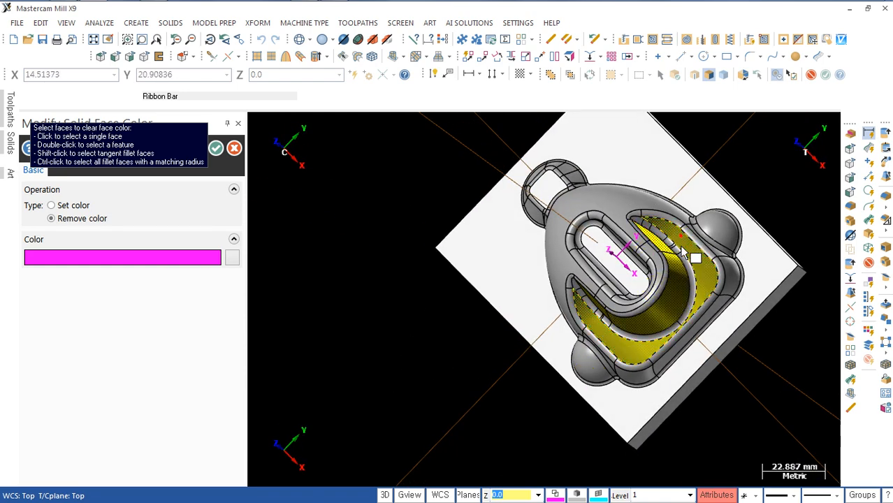
{"action": "left_click", "coordinate": [216, 148]}
Step: Inspect the uniformly colored solid in the top, front, right side and isometric views and from rotated angles
{"action": "middle_click_drag", "start_coordinate": [331, 223], "coordinate": [554, 260]}
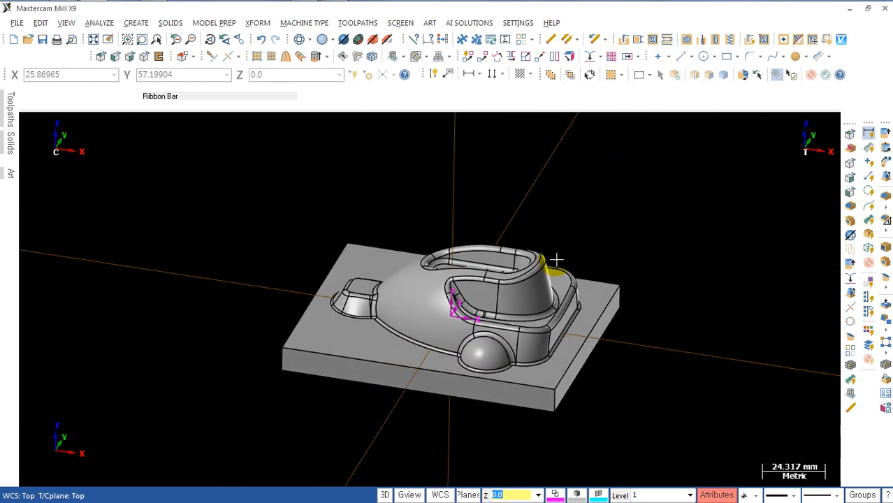
{"action": "key", "text": "alt+1"}
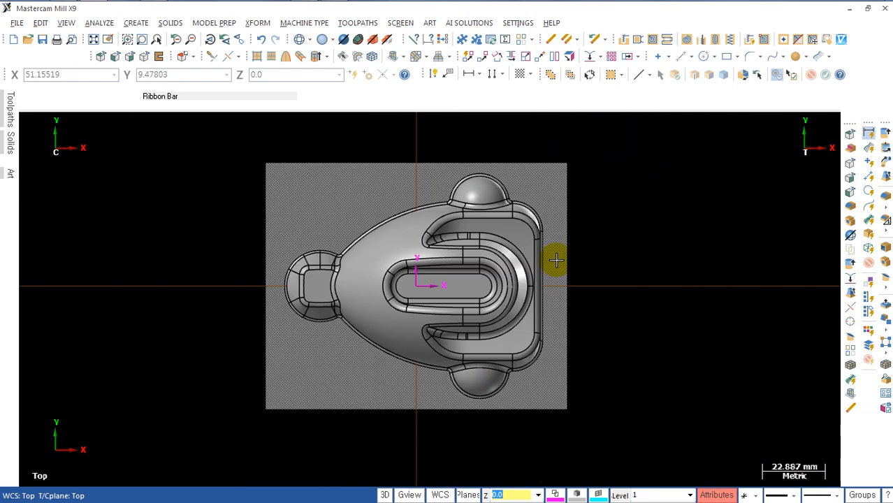
{"action": "key", "text": "alt+2"}
{"action": "key", "text": "alt+5"}
{"action": "key", "text": "alt+7"}
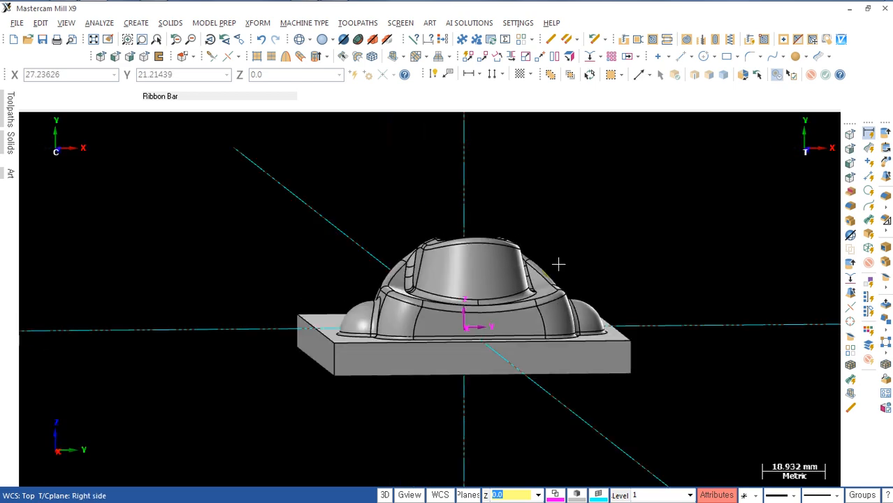
{"action": "middle_click_drag", "start_coordinate": [520, 316], "coordinate": [546, 354]}
{"action": "scroll", "coordinate": [538, 334], "scroll_direction": "up", "scroll_amount": 3}
{"action": "scroll", "coordinate": [523, 370], "scroll_direction": "up", "scroll_amount": 2}
{"action": "scroll", "coordinate": [515, 363], "scroll_direction": "down", "scroll_amount": 2}
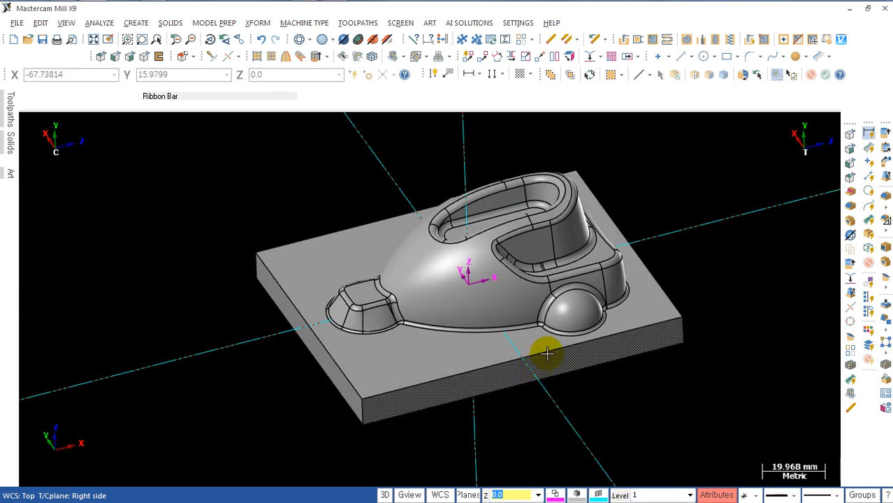